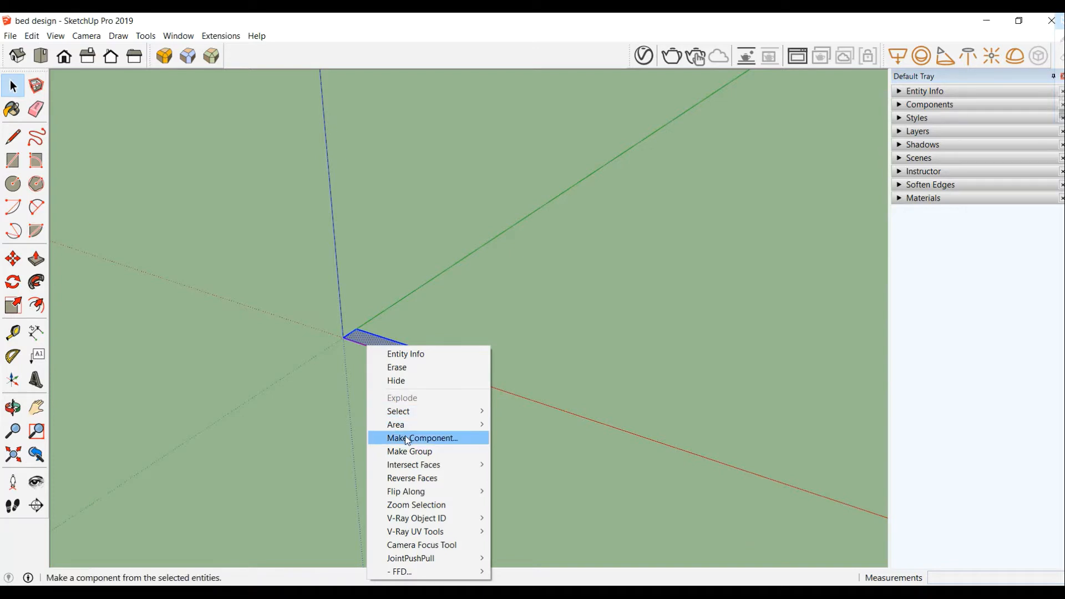
- Group the small rectangle at the origin and convert the group into a component
left_click(405, 450)
right_click(377, 343)
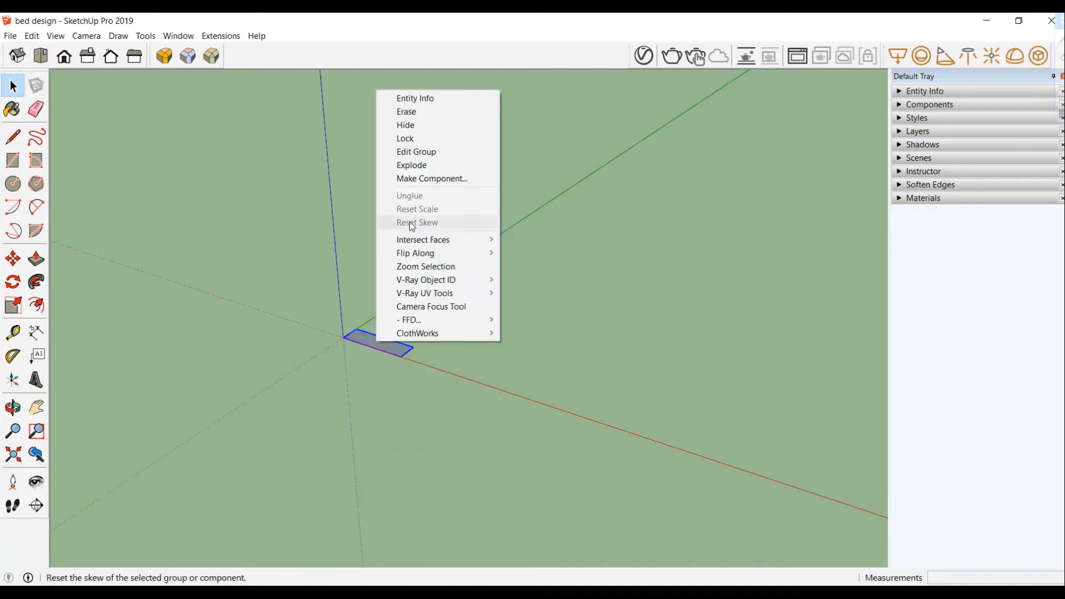
left_click(424, 178)
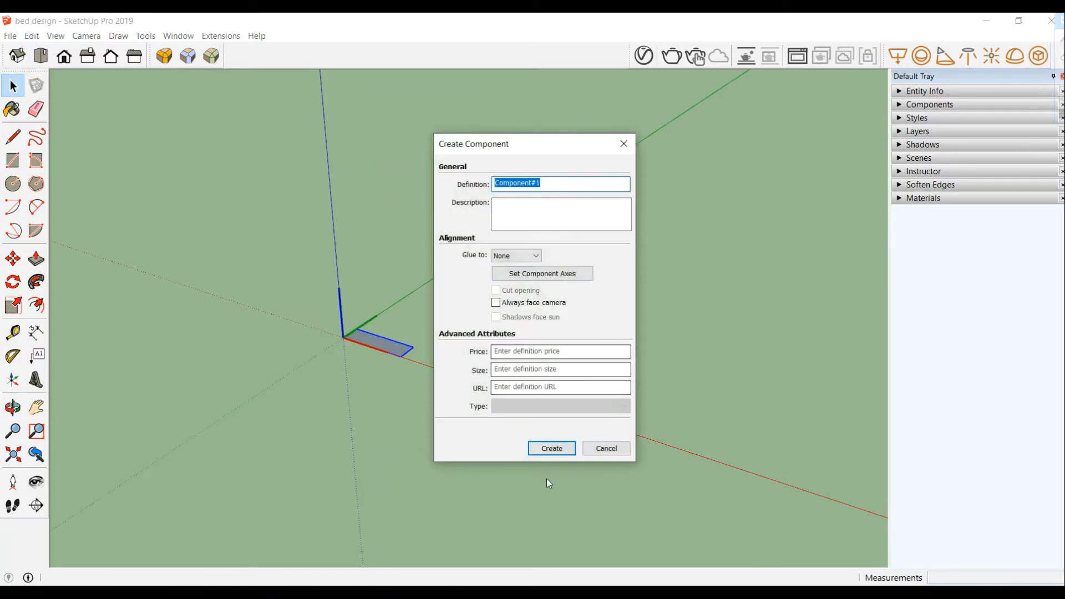
left_click(551, 449)
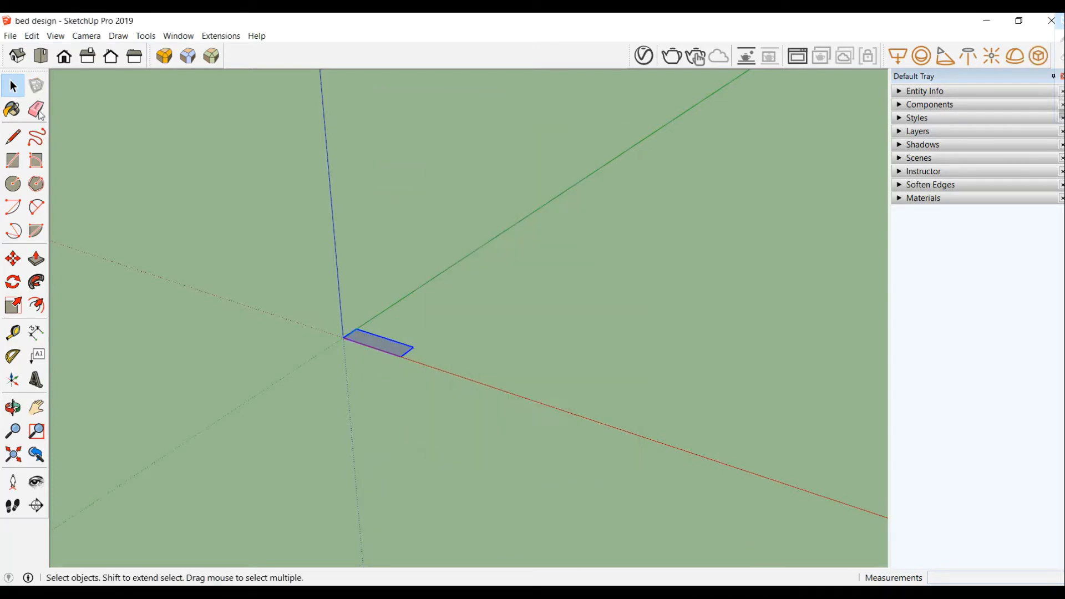
- Inside the component, push/pull the rectangle up 50 cm to form a post
double_click(376, 348)
left_click(36, 259)
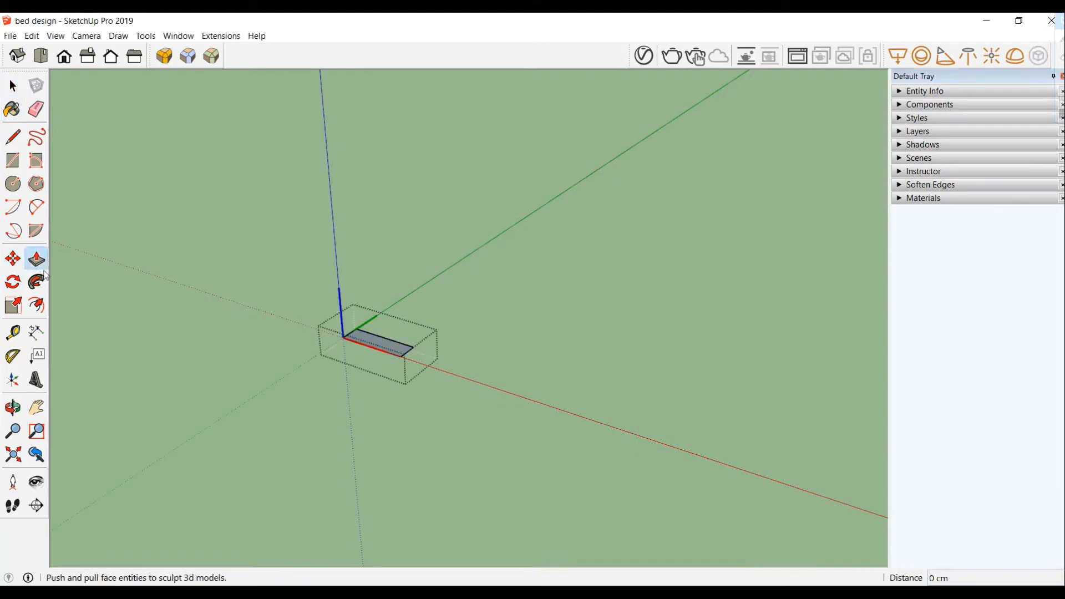
left_click(381, 347)
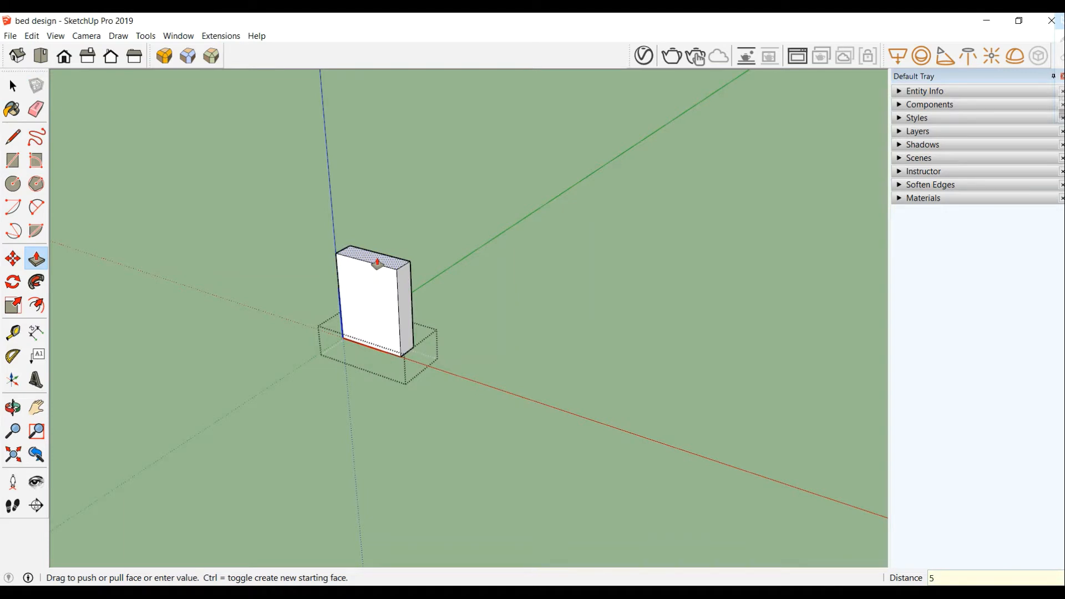
type("50")
key("Return")
key("space")
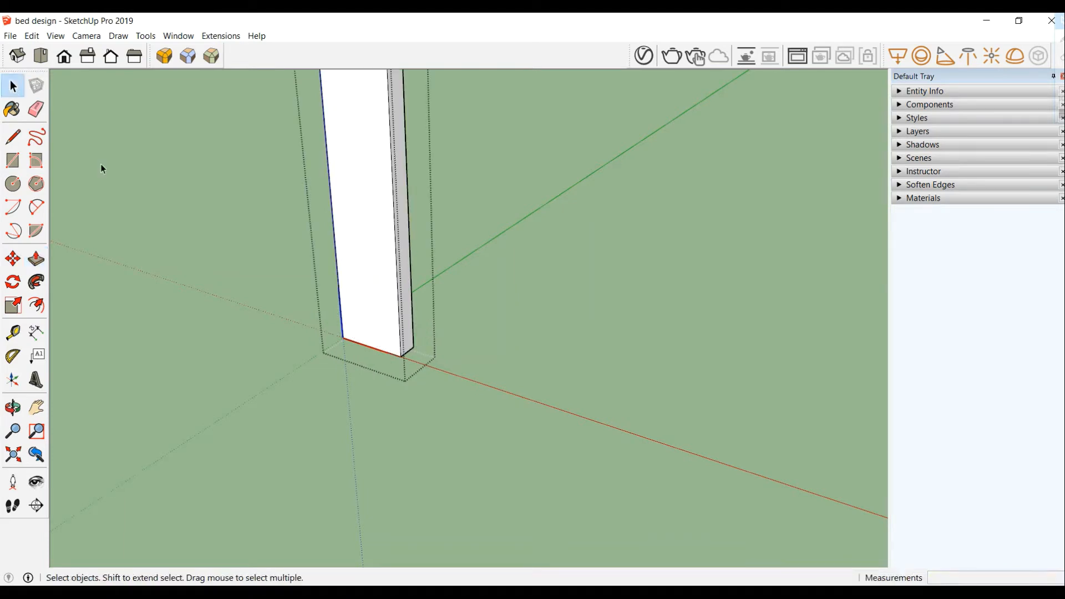
- Draw a 160 by 3 cm rectangle on the ground from the post's rear base corner along the red axis
left_click(14, 161)
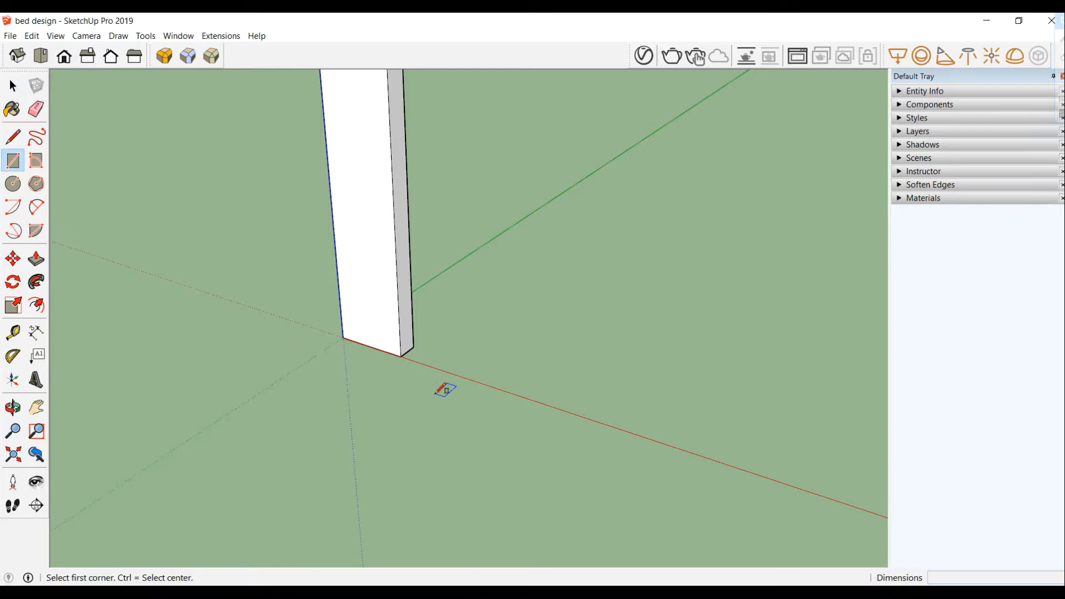
left_click(413, 347)
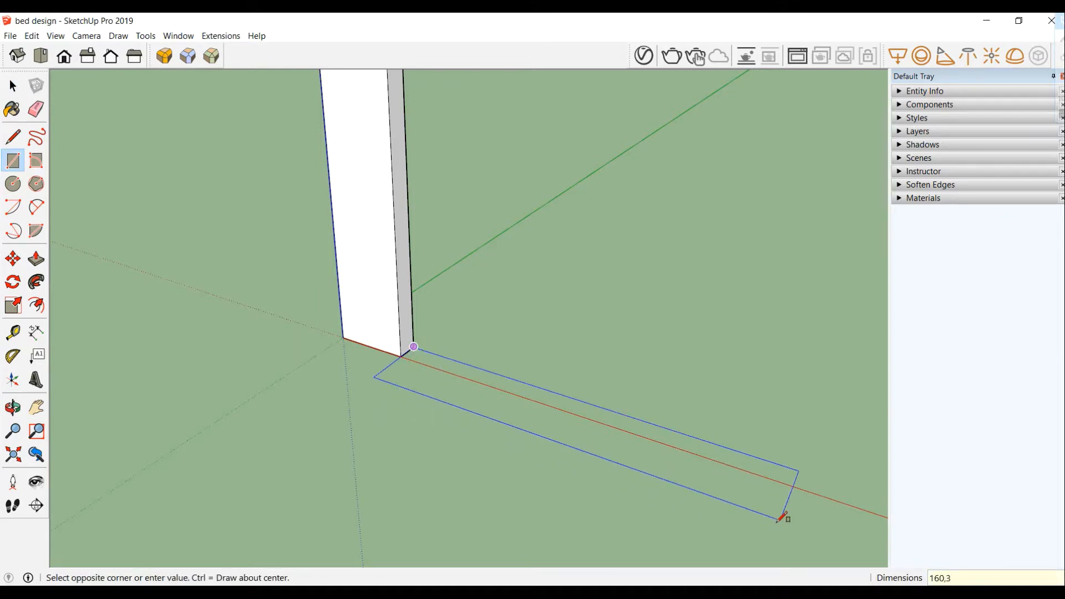
type("160,3")
key("Return")
scroll(782, 518, "down", 2)
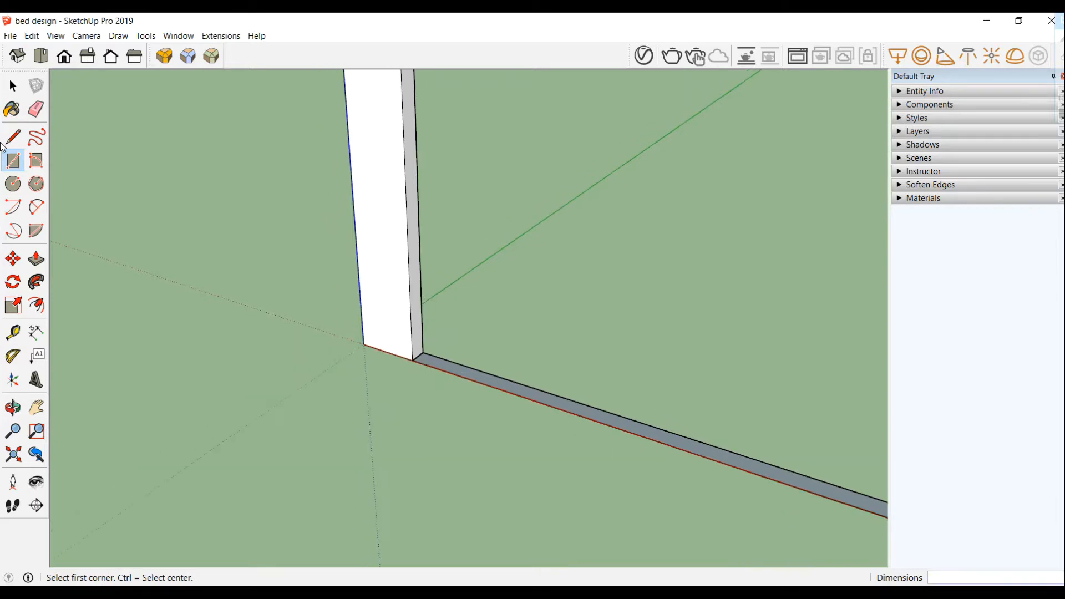
- Group the long narrow rectangle beside the post and convert the group into a component
key("space")
double_click(530, 393)
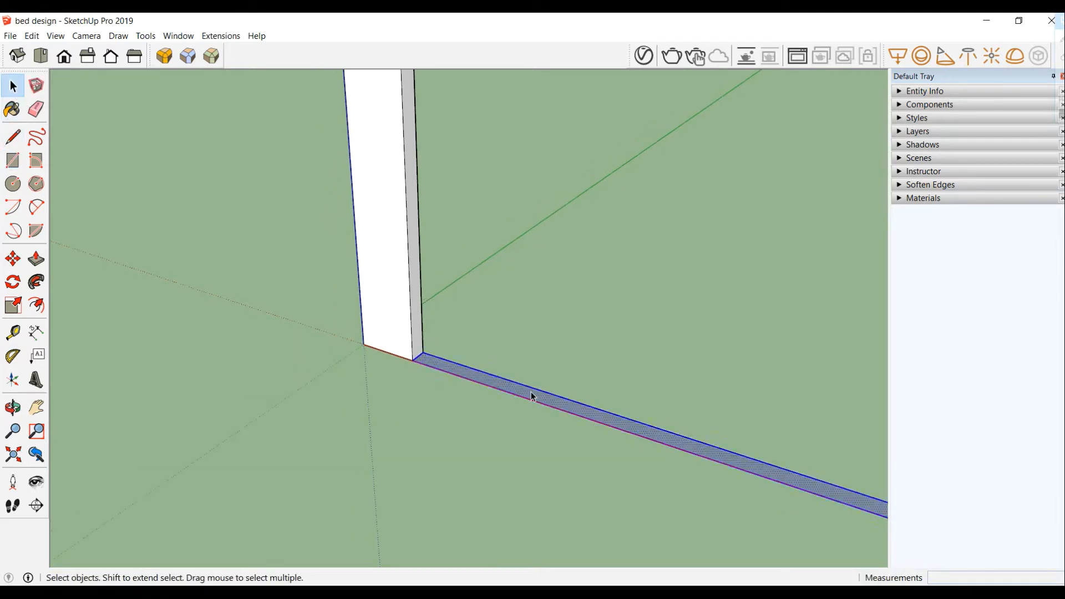
right_click(531, 396)
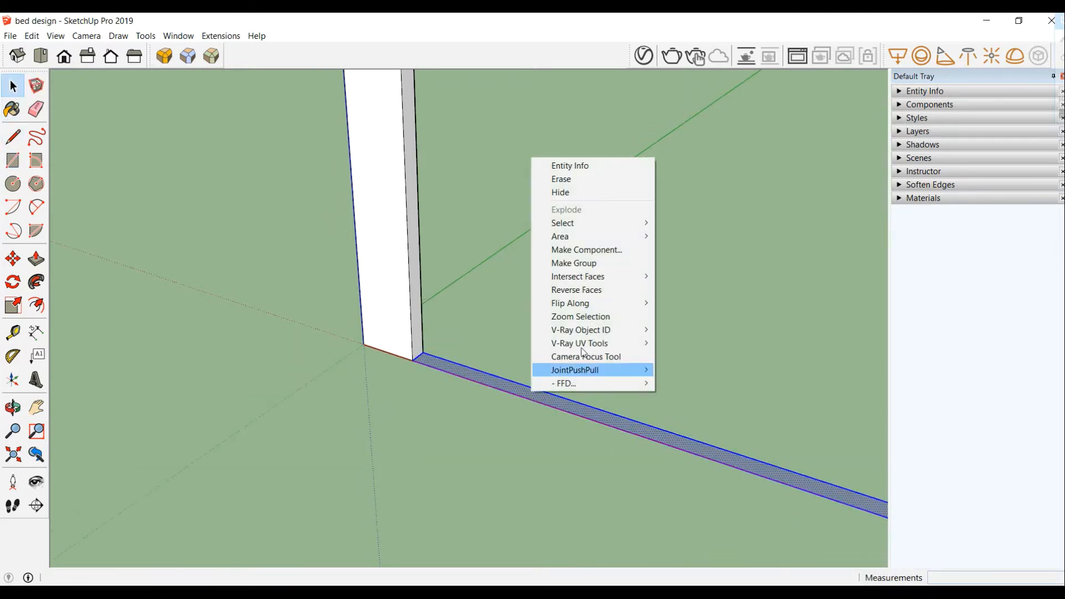
left_click(580, 265)
right_click(549, 396)
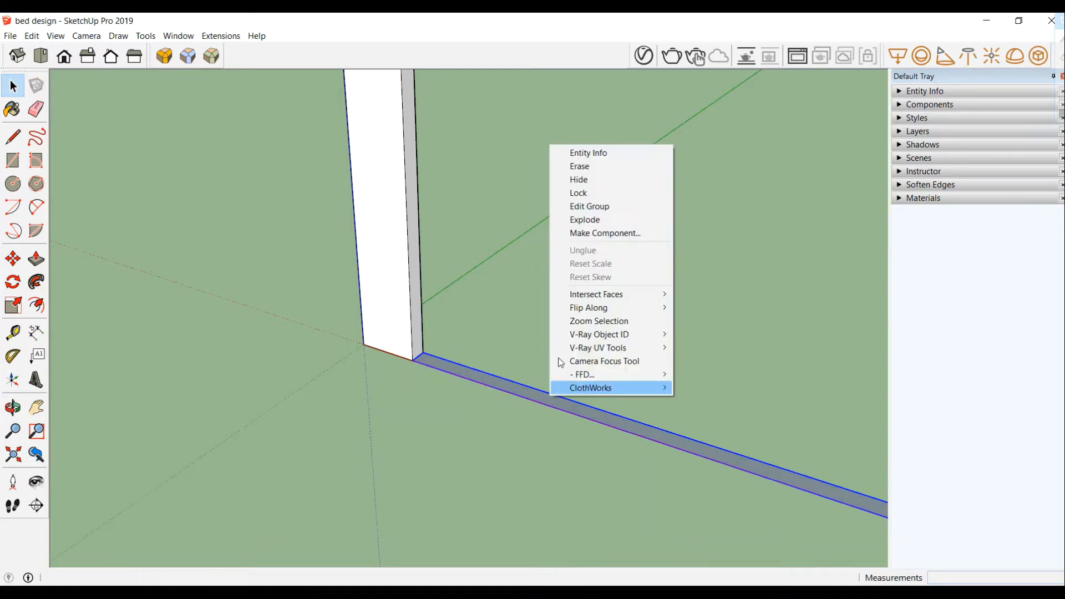
left_click(594, 233)
left_click(552, 448)
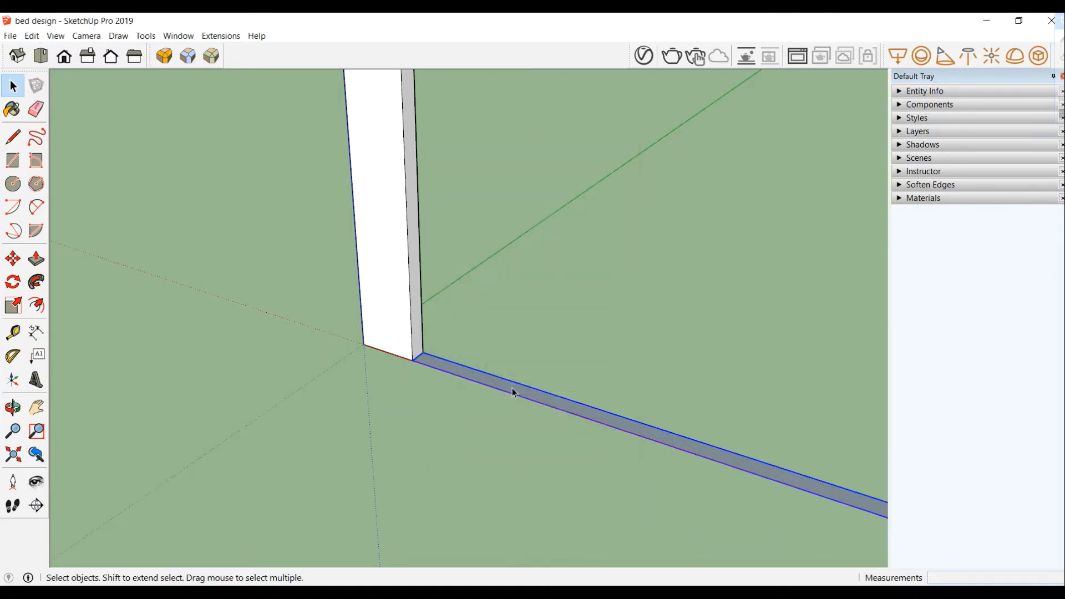
- Inside the component, push/pull the long rectangle up 40 cm into a panel and leave component editing
double_click(517, 391)
left_click(36, 259)
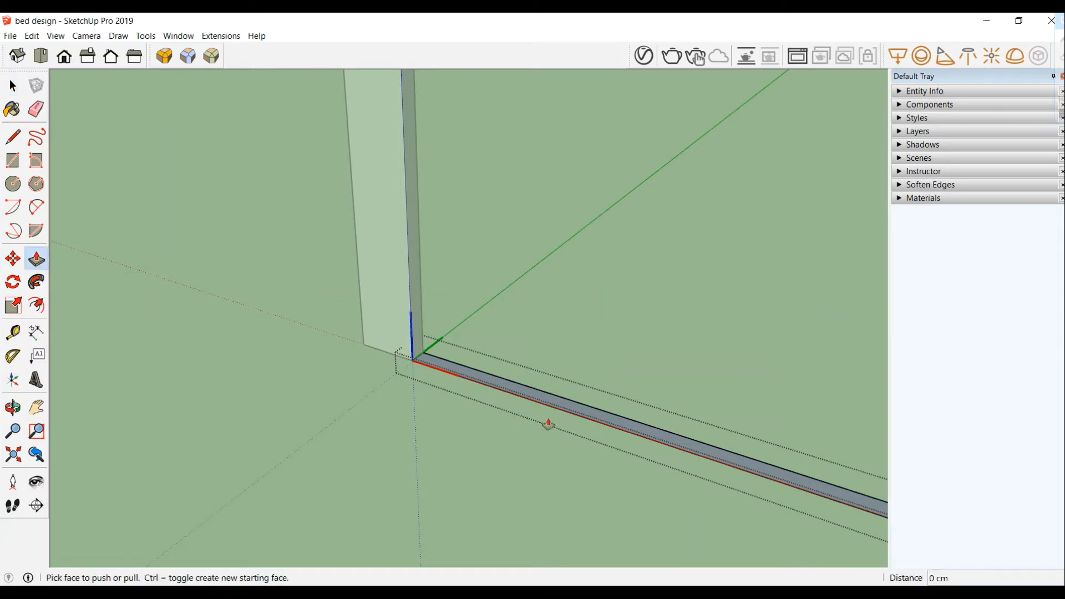
left_click(592, 420)
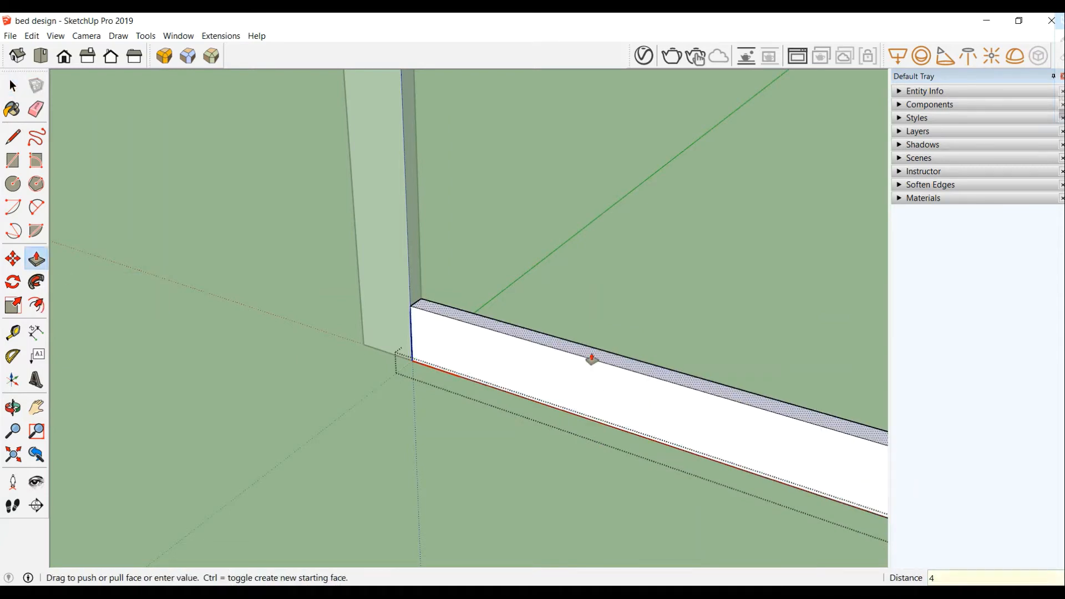
type("40")
key("Return")
scroll(593, 359, "down", 3)
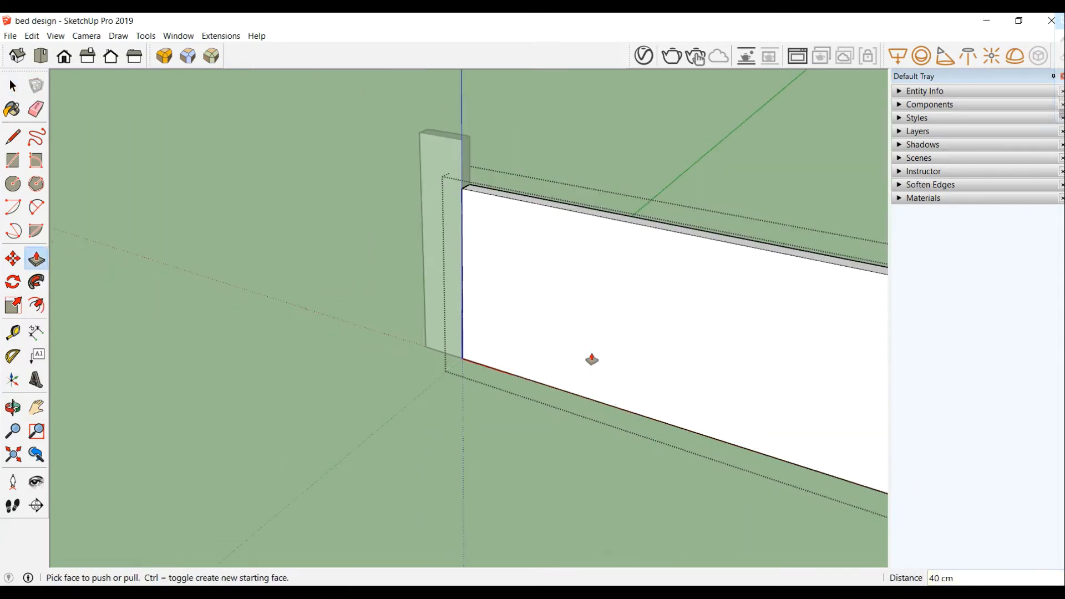
middle_click_drag(580, 464, 302, 398)
scroll(401, 453, "down", 2)
middle_click_drag(228, 449, 402, 442)
left_click(13, 86)
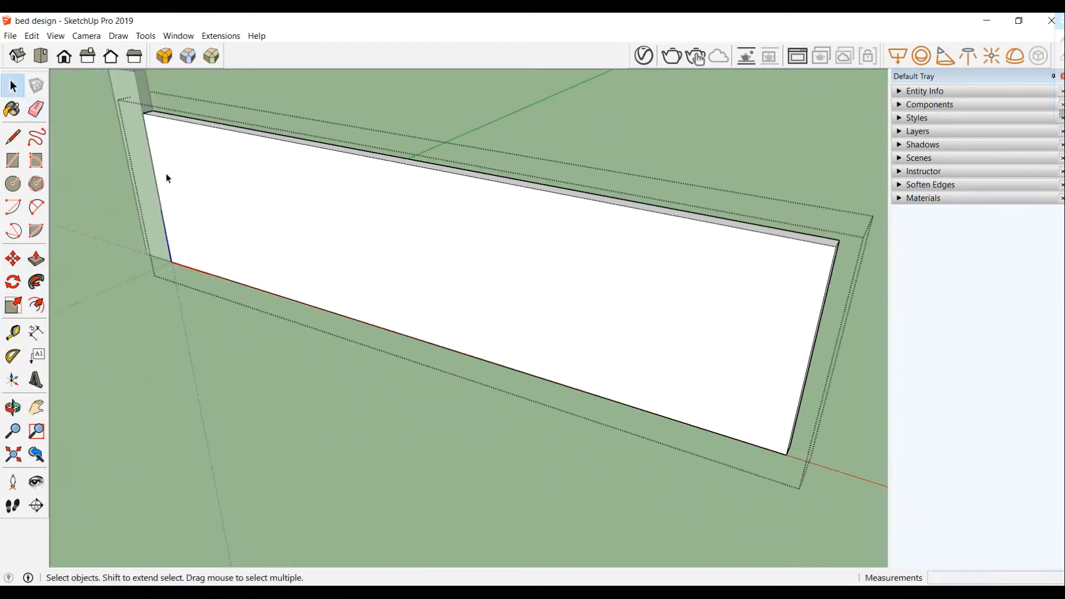
left_click(180, 189)
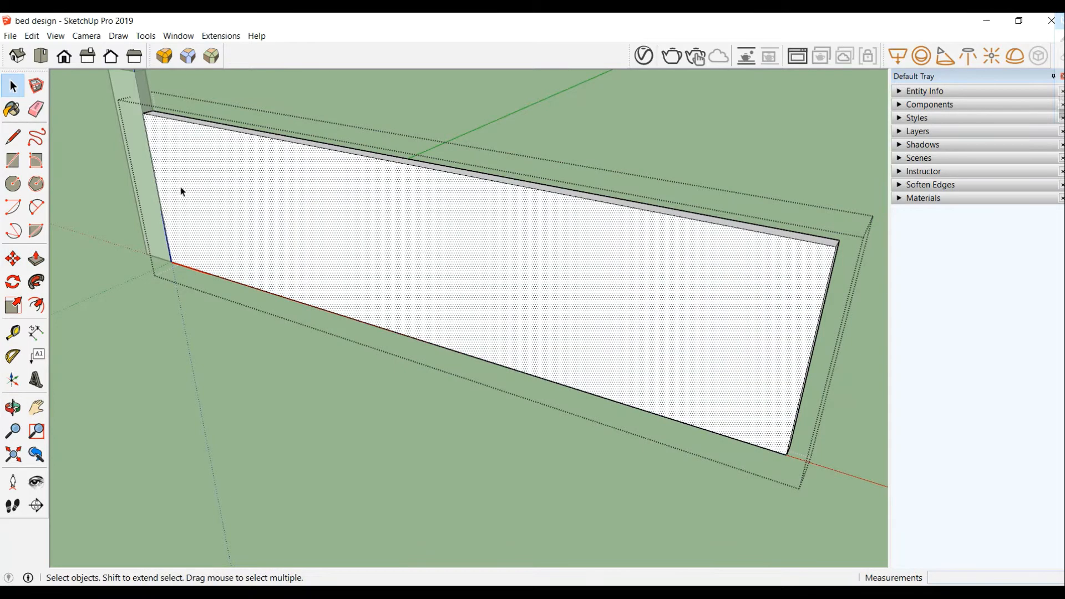
left_click(83, 118)
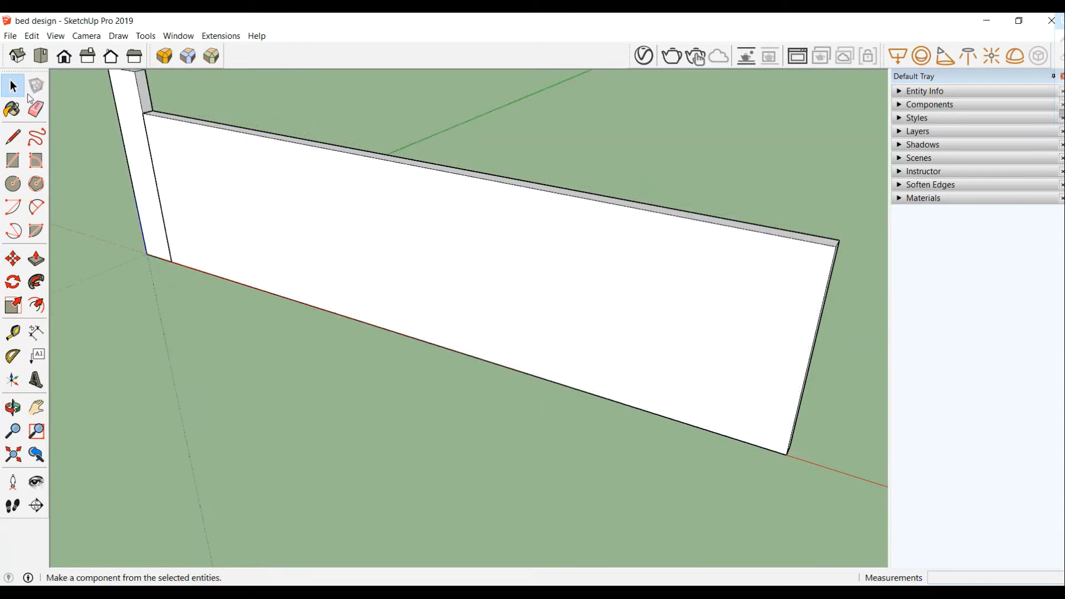
- Copy the post 170 cm along the red axis to the panel's far end and flip the copy along a component axis
left_click(12, 260)
left_click(147, 253)
key("ctrl")
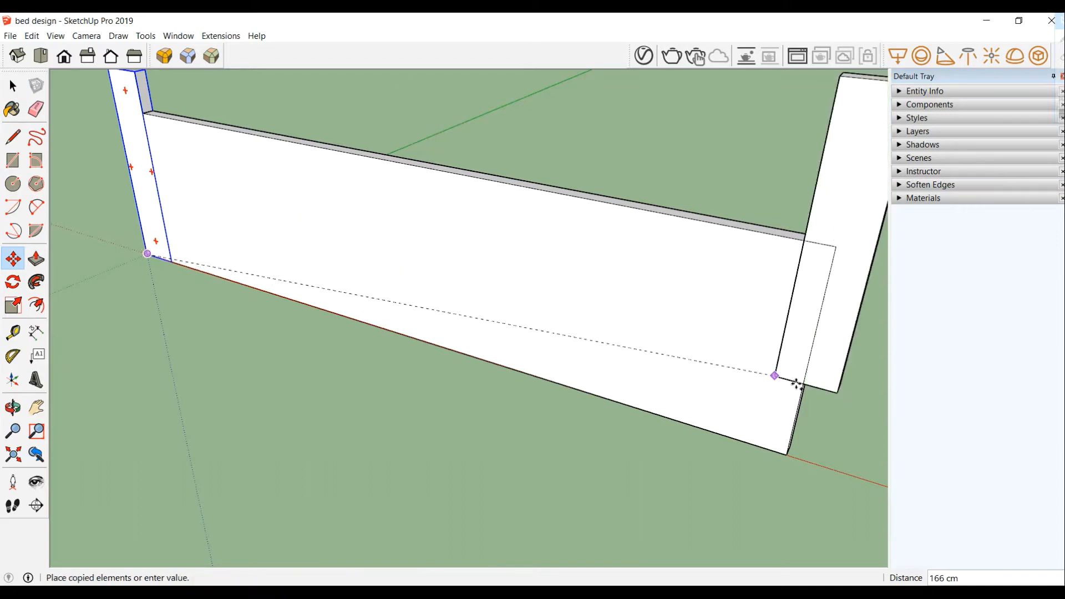
left_click(786, 454)
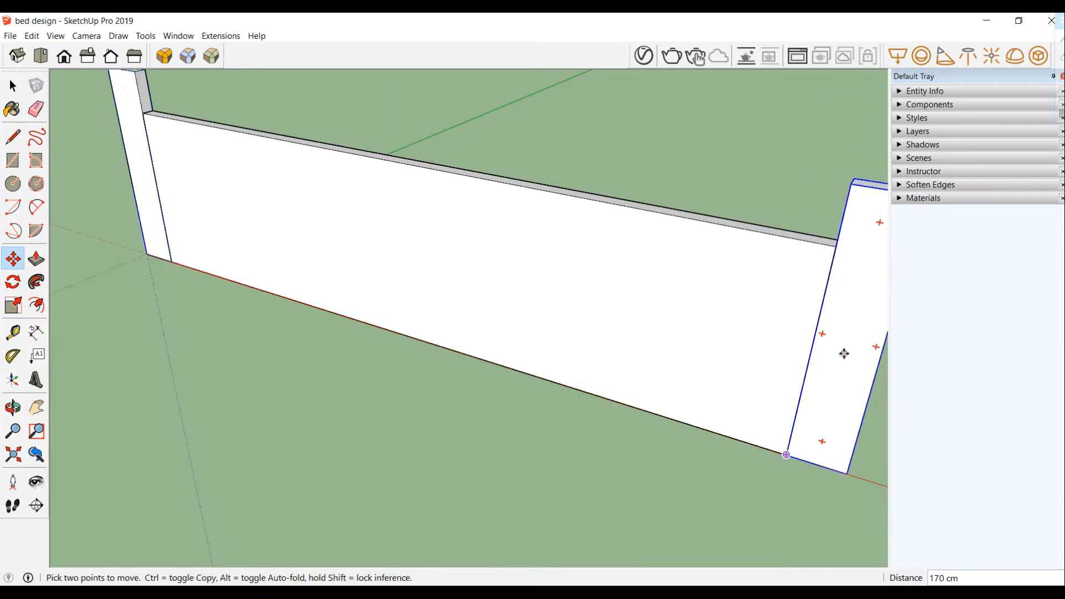
right_click(844, 353)
mouse_move(927, 468)
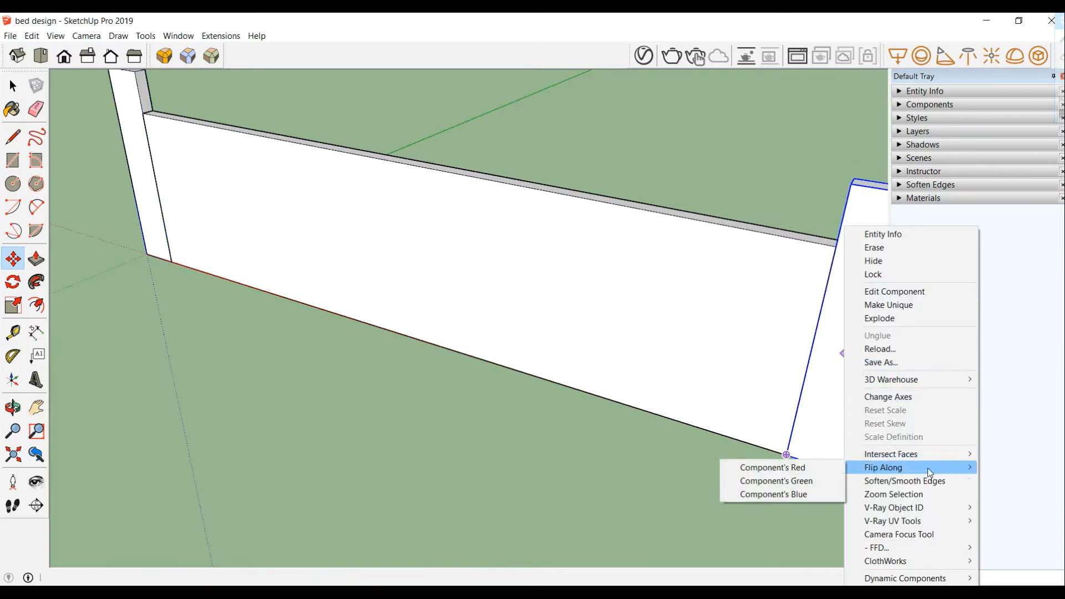
left_click(808, 475)
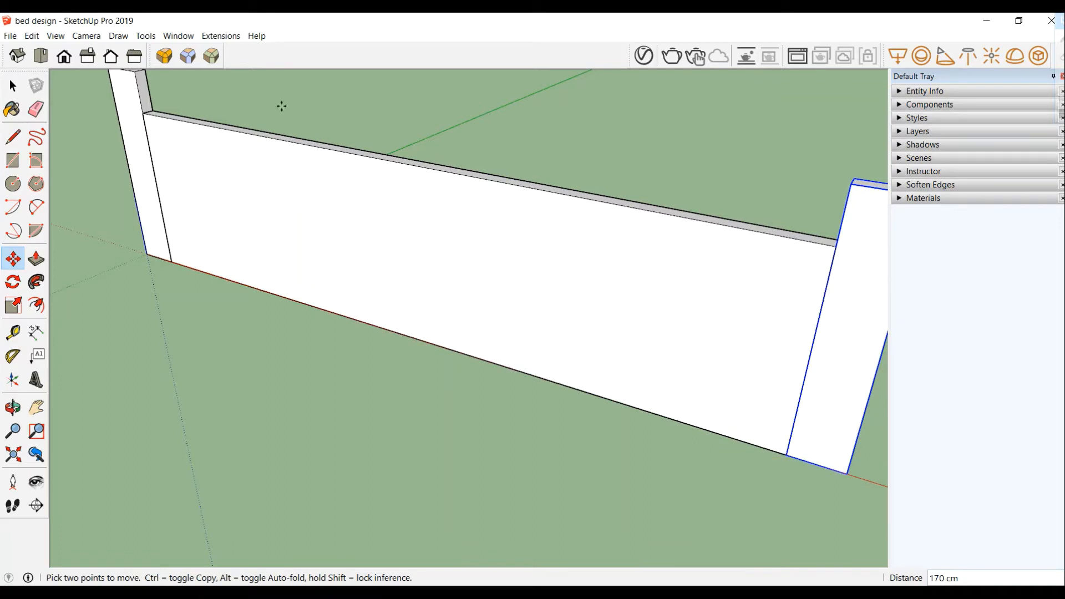
- Draw a 10 by 3 cm rectangle on the original post's inner side face, above the panel
middle_click_drag(281, 106, 290, 81)
left_click(12, 86)
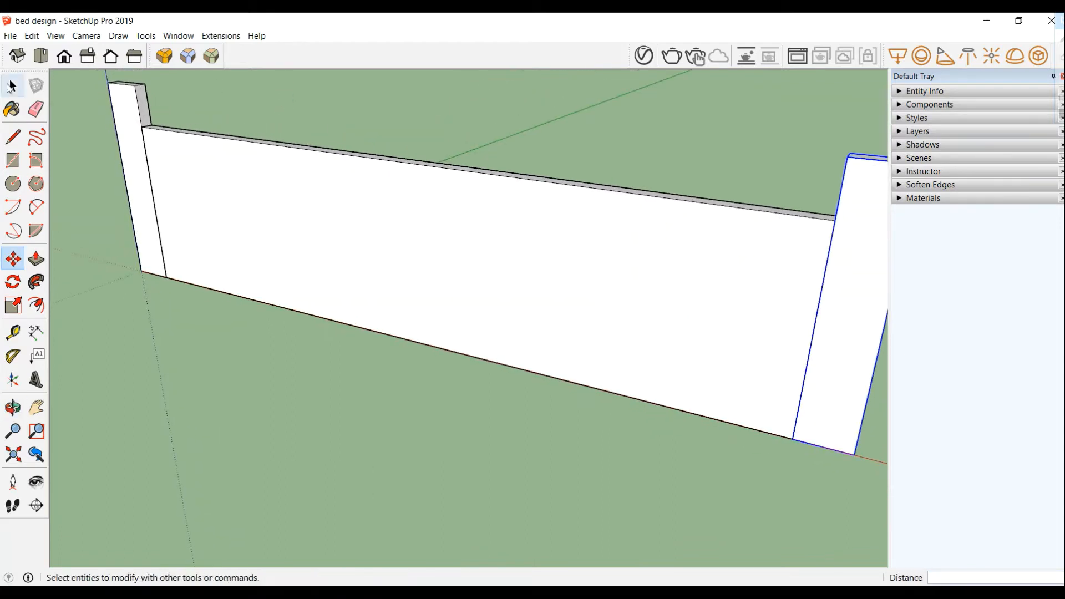
left_click(12, 161)
left_click(146, 84)
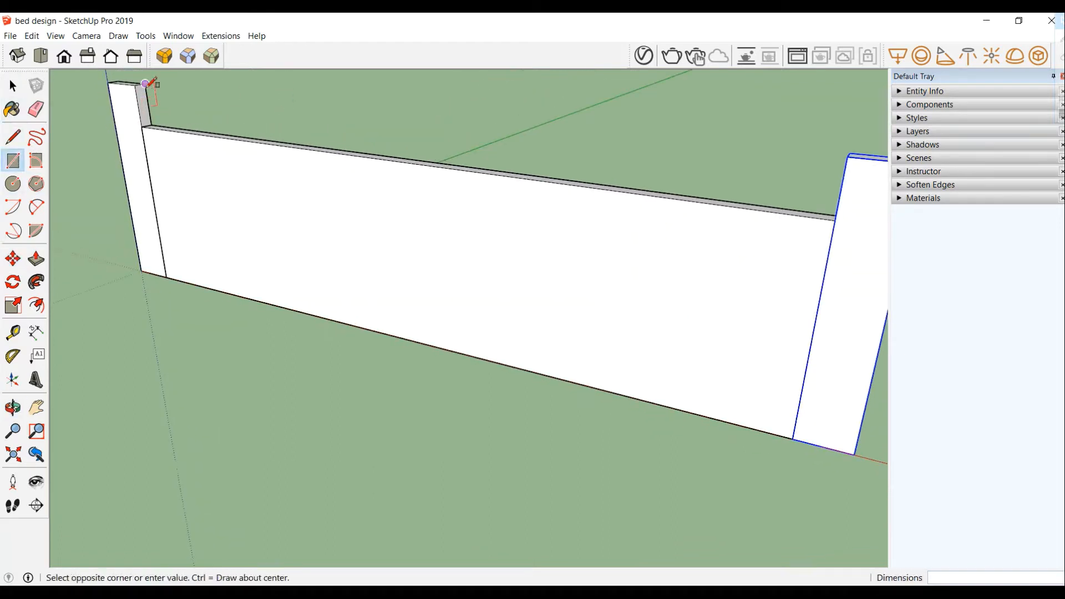
left_click(147, 125)
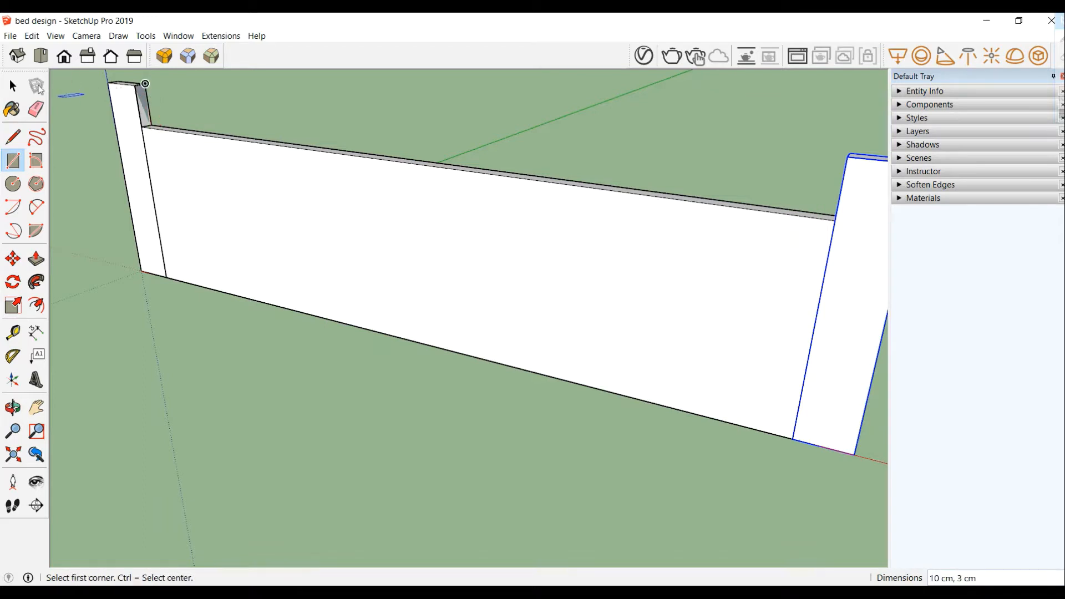
- Group the small rectangle on the post's inner side and convert the group into a component
left_click(12, 86)
left_click(148, 109)
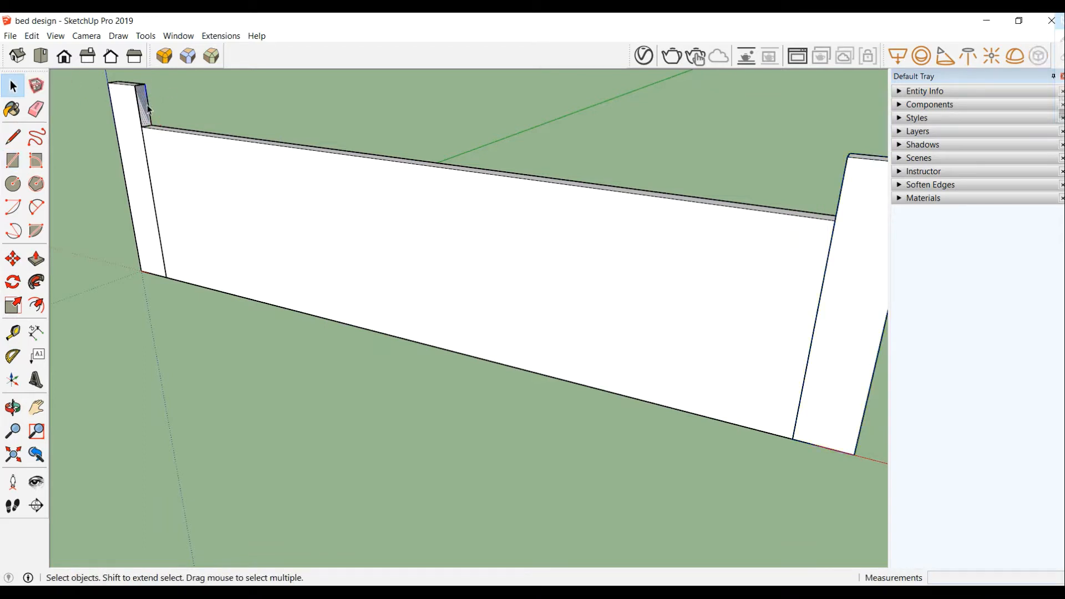
right_click(145, 111)
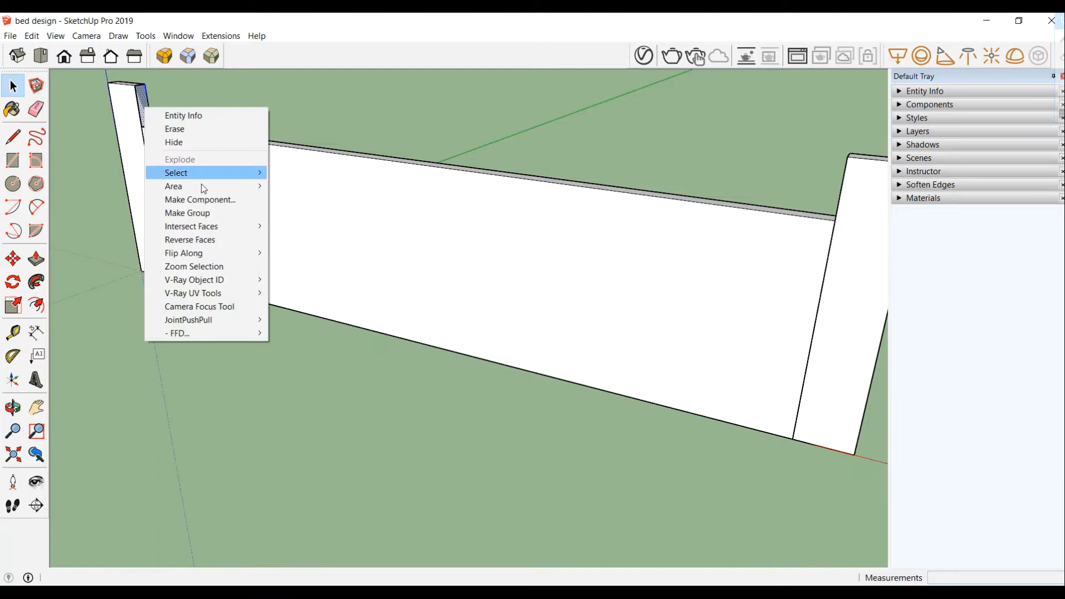
left_click(203, 213)
right_click(143, 117)
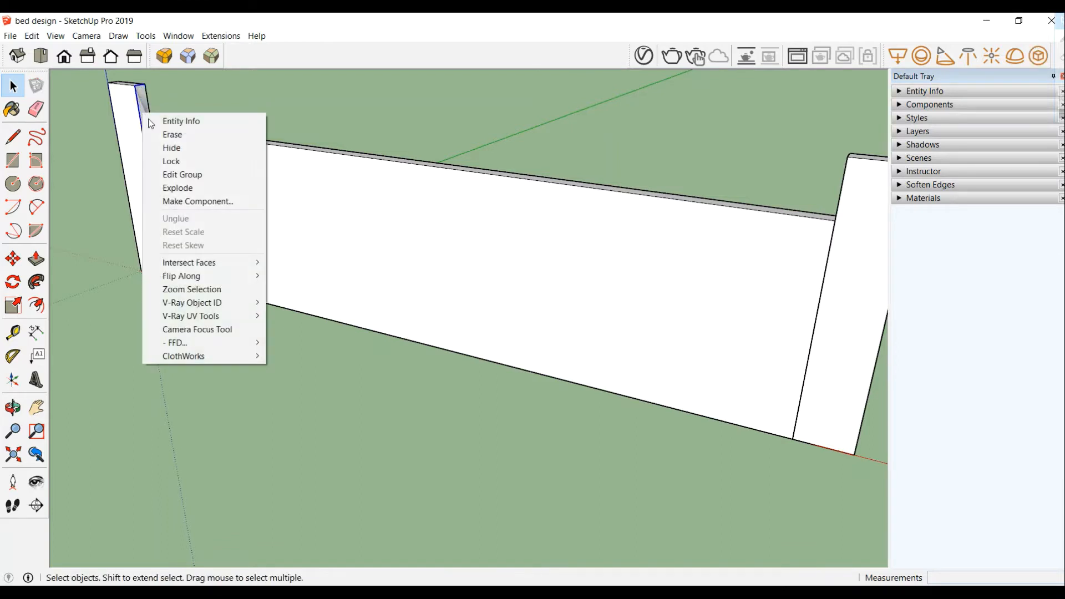
left_click(207, 201)
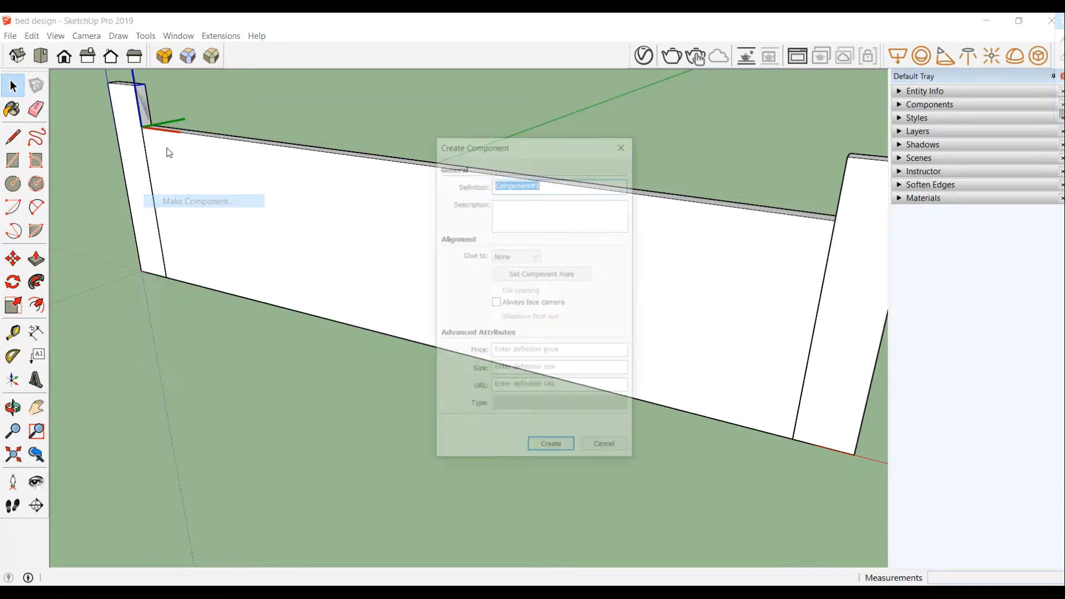
left_click(551, 448)
- Inside the component, push/pull the small rectangle 160 cm to the opposite post, forming a rail above the panel
double_click(144, 107)
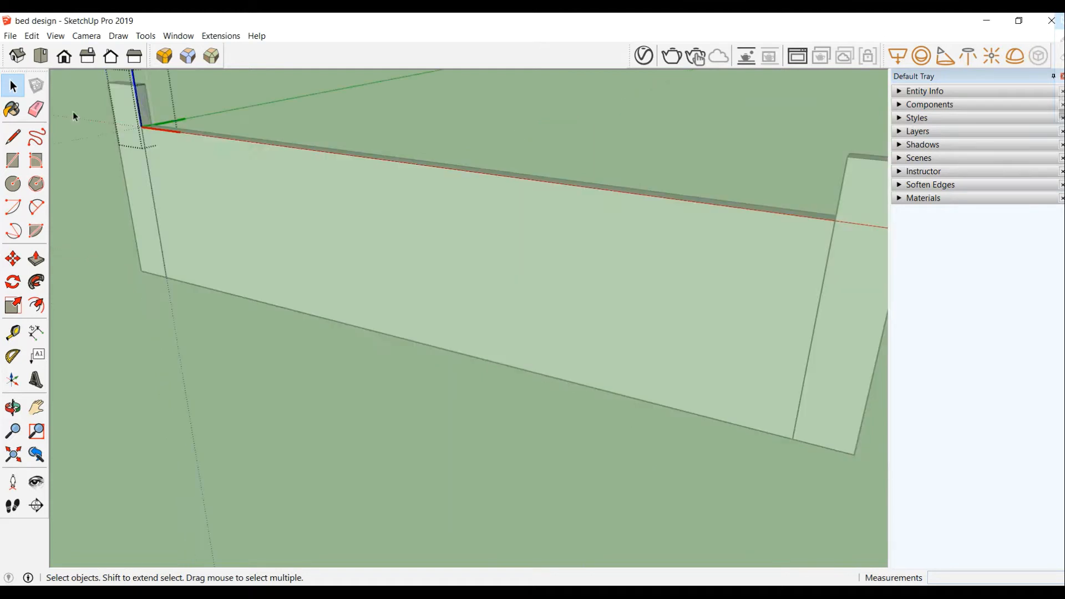
left_click(36, 230)
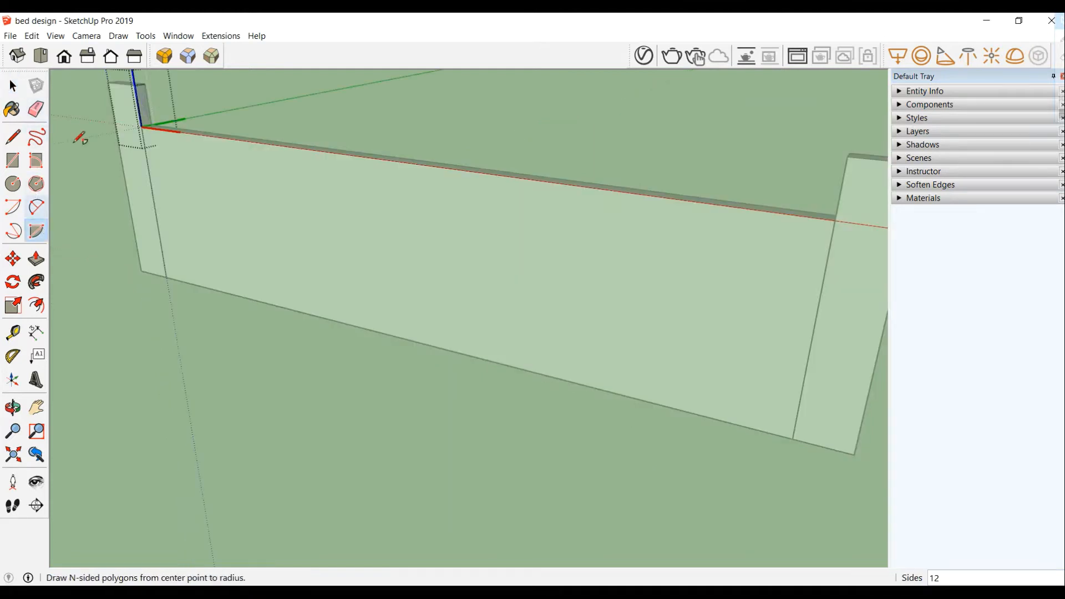
left_click(36, 261)
left_click(145, 105)
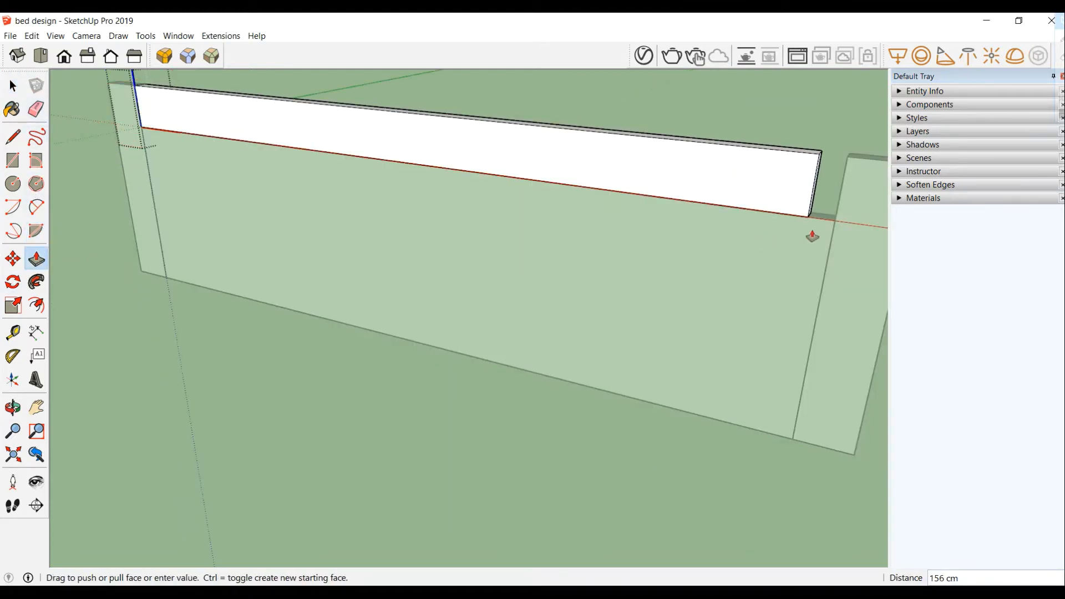
left_click(837, 217)
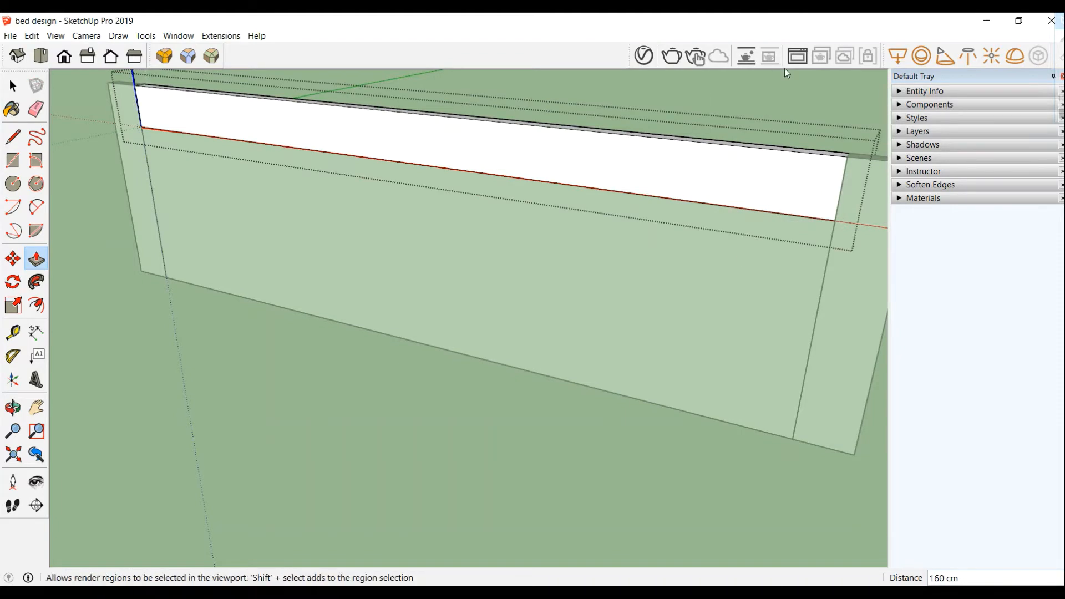
middle_click_drag(808, 100, 442, 145)
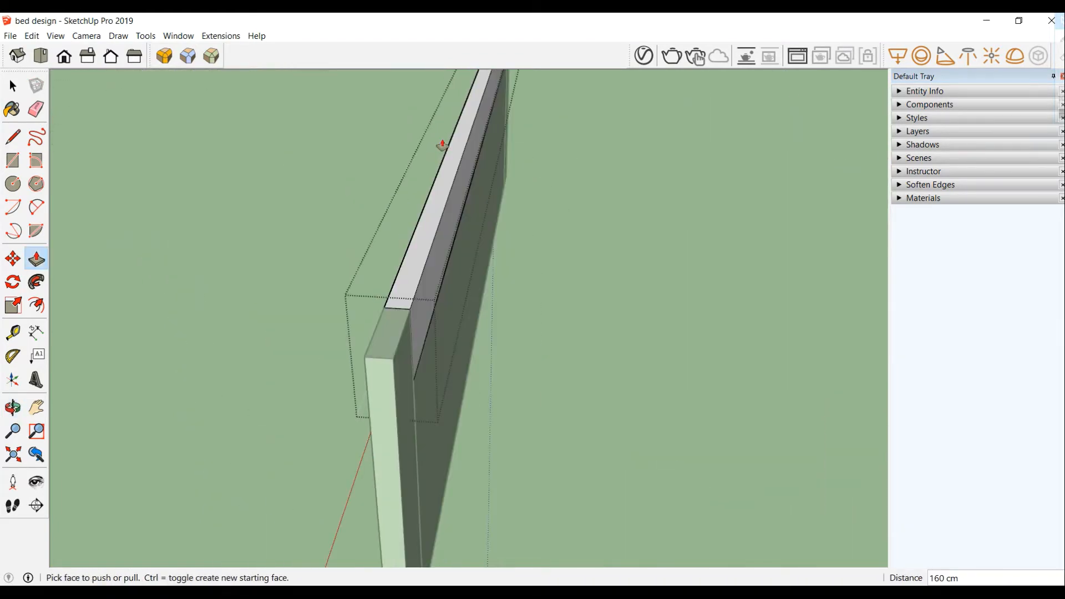
- Place a guide 180 cm out from the end board's bottom edge along the green axis and another 3 cm inward from it
middle_click_drag(663, 232, 478, 255)
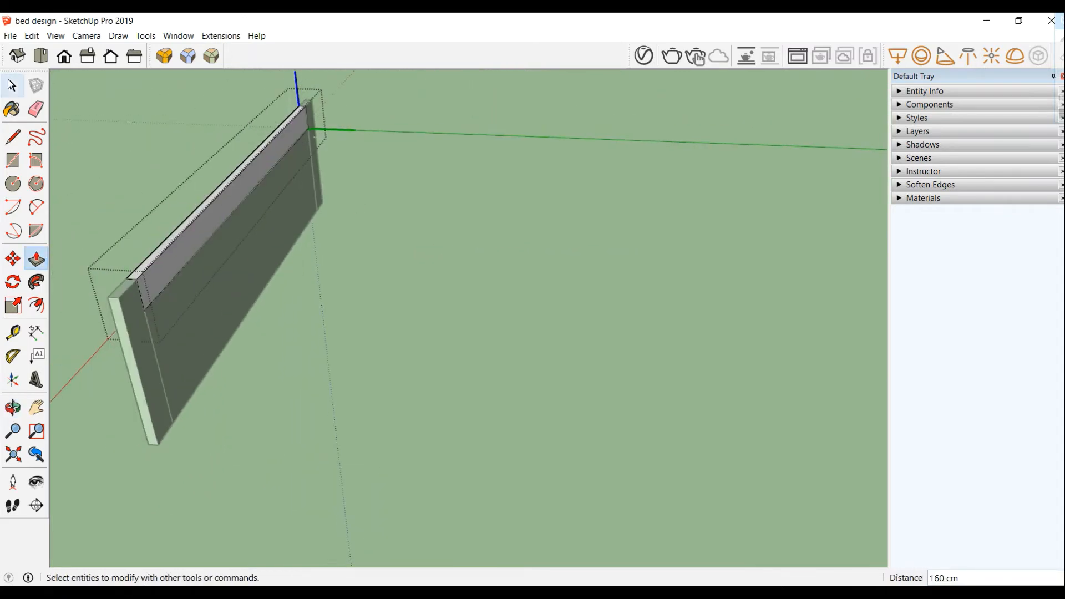
left_click(12, 85)
left_click(76, 171)
left_click(15, 333)
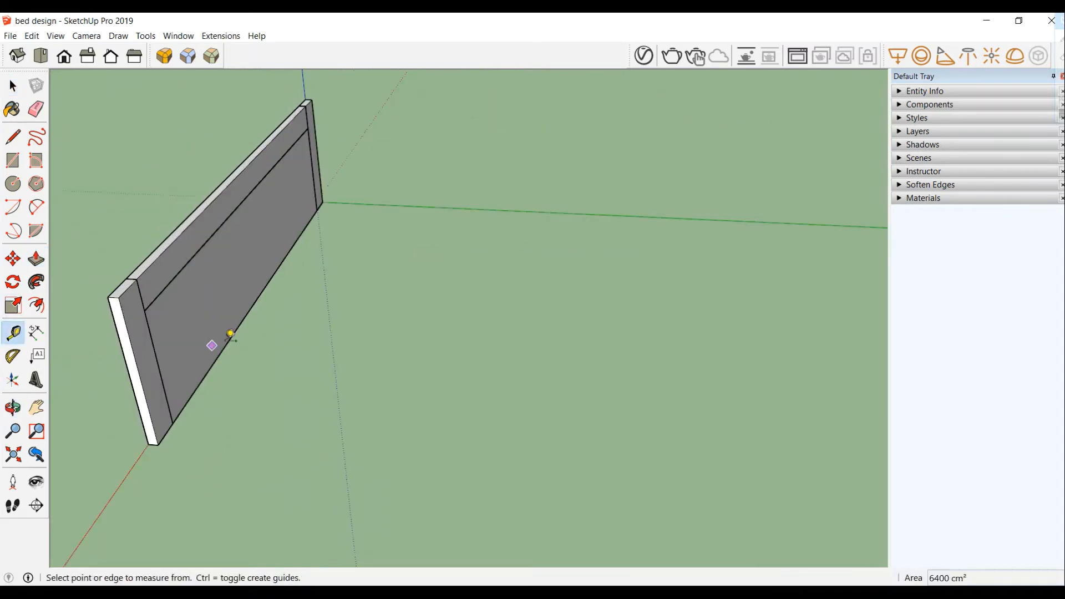
left_click(242, 320)
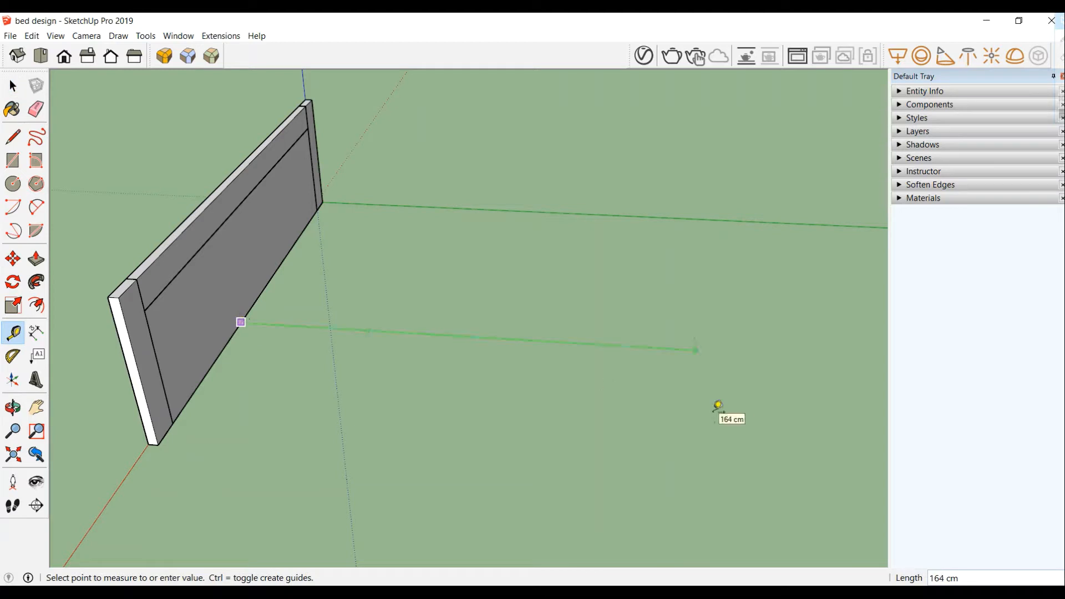
type("180")
key("Return")
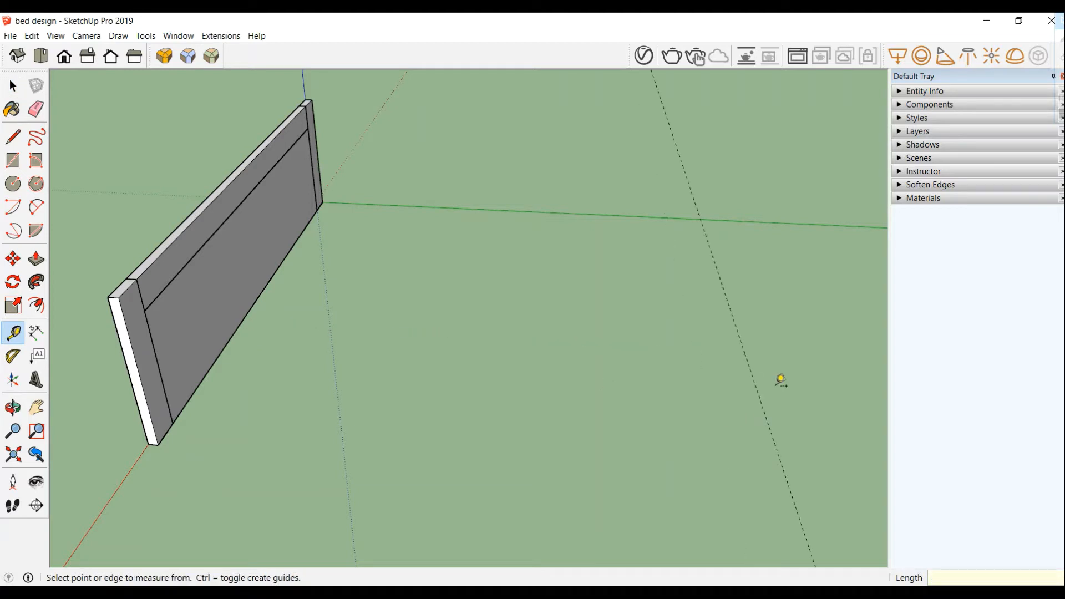
left_click(756, 384)
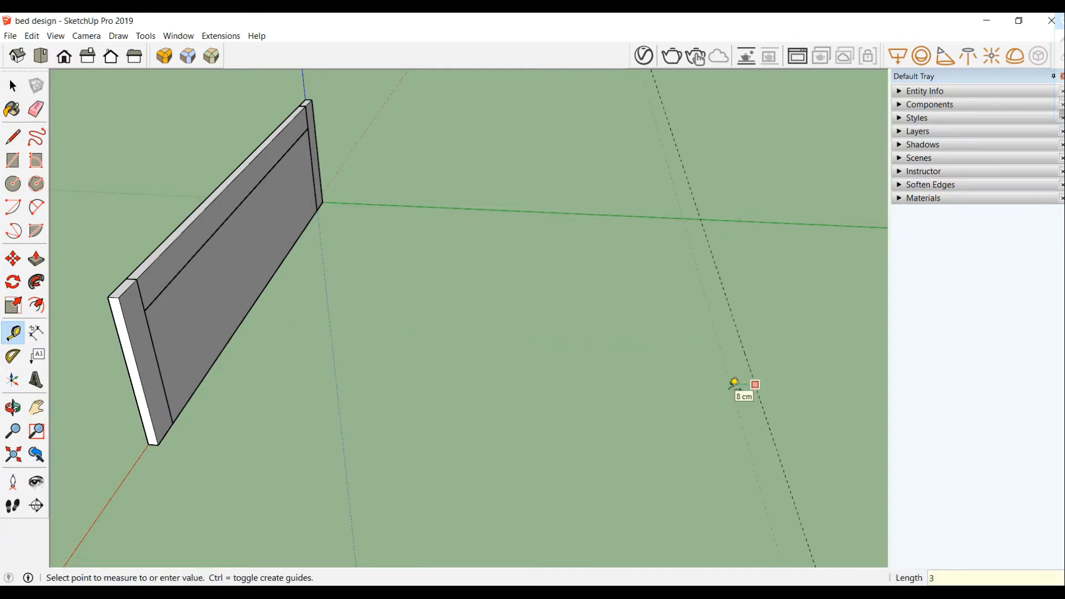
key("Return")
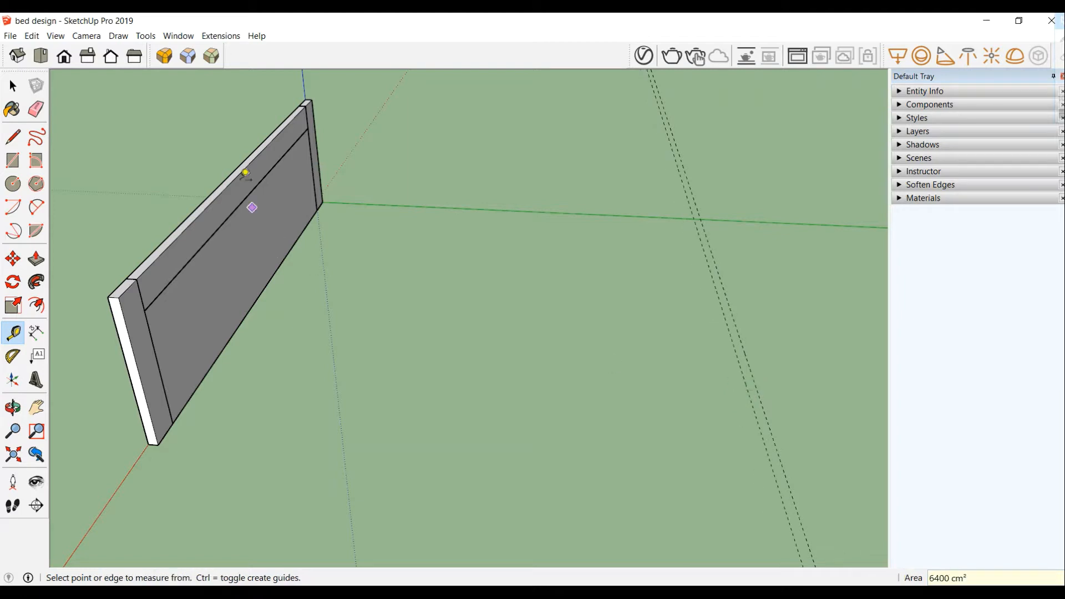
- Mark a guide point where the outer guide meets the green axis and draw a 10 by 3 cm rectangle from it between the guides
left_click(323, 202)
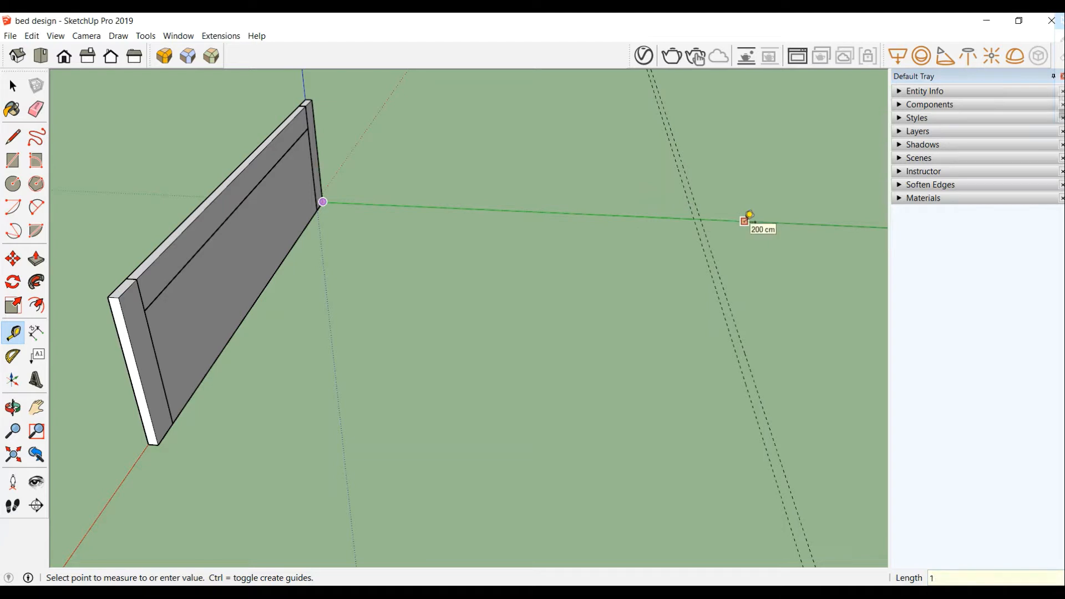
key("Return")
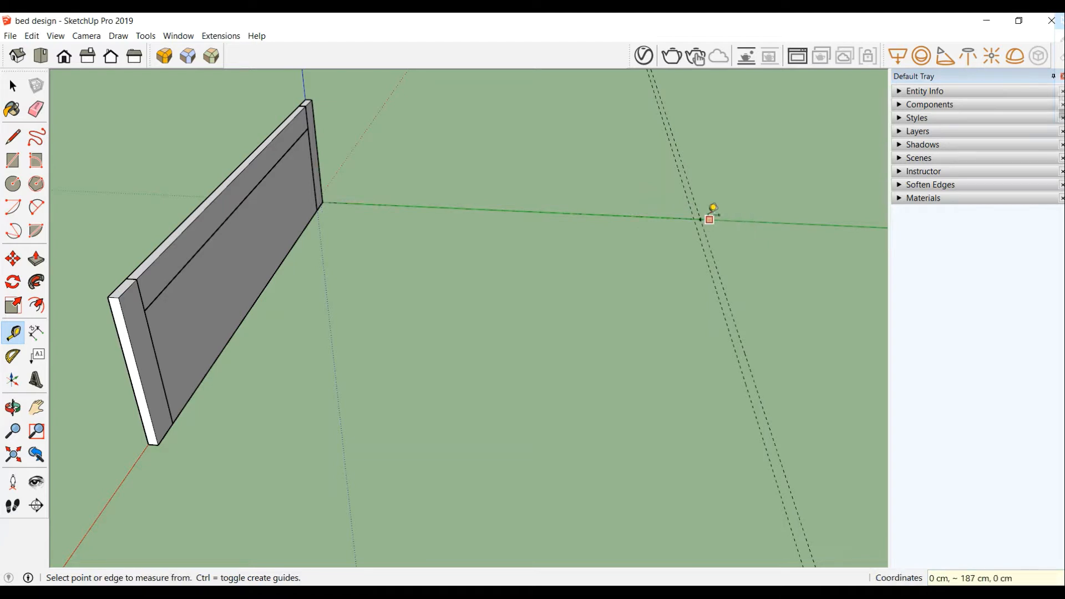
scroll(709, 209, "up", 2)
scroll(716, 191, "up", 2)
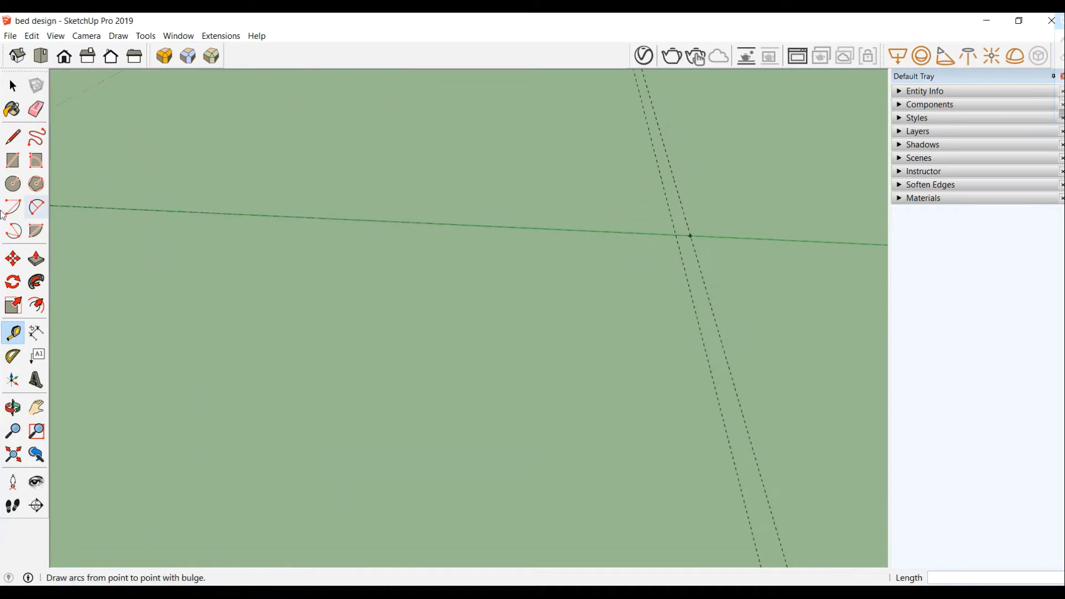
left_click(12, 160)
left_click(691, 235)
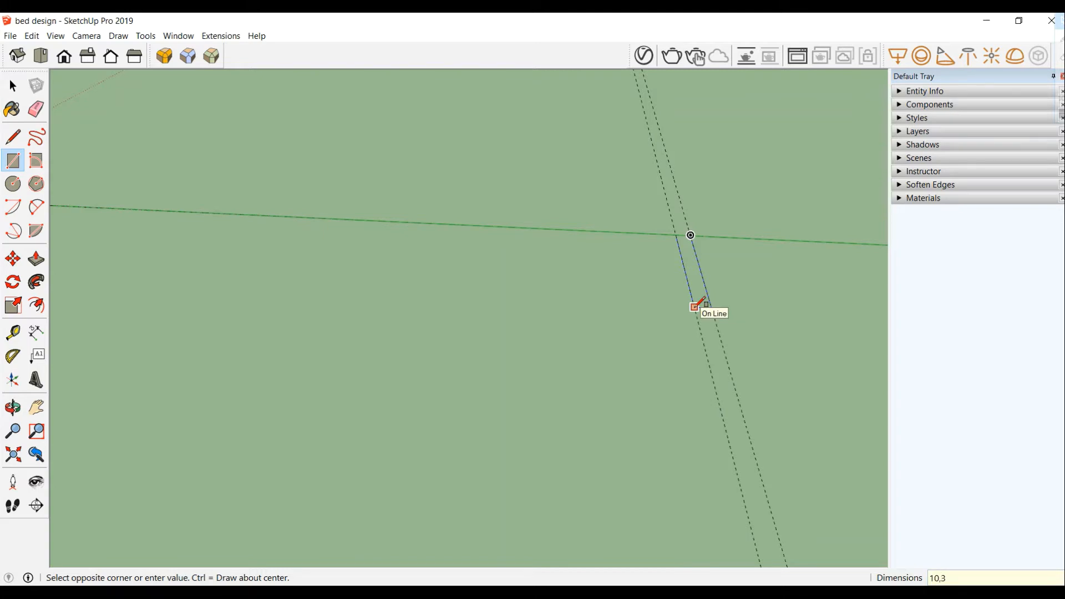
key("Return")
- Group the 10 by 3 cm rectangle between the guides and convert the group into a component
middle_click_drag(698, 204, 698, 291)
left_click(19, 95)
left_click(19, 96)
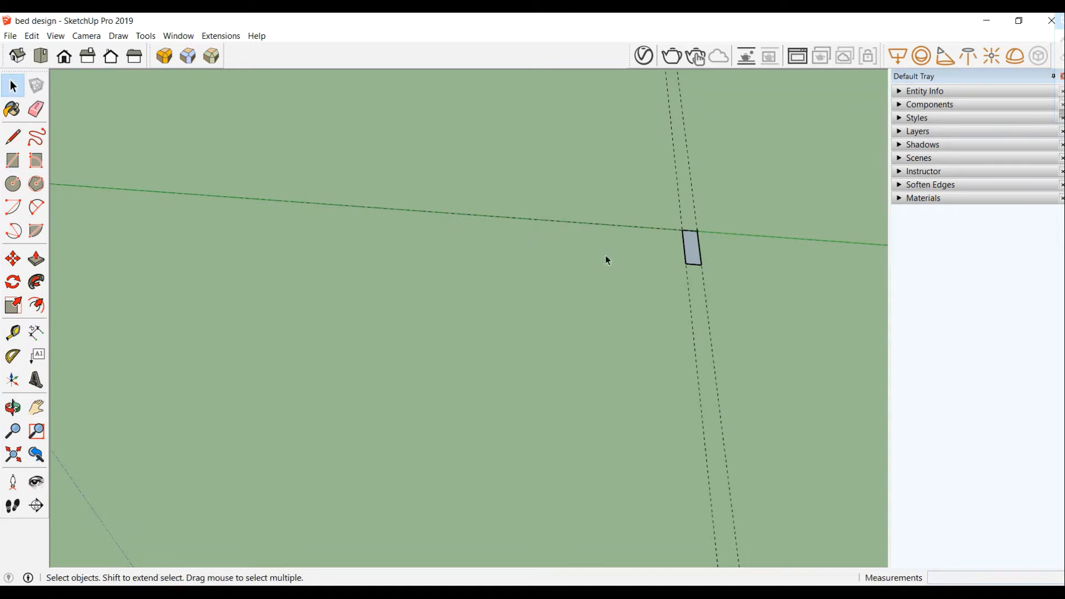
right_click(697, 257)
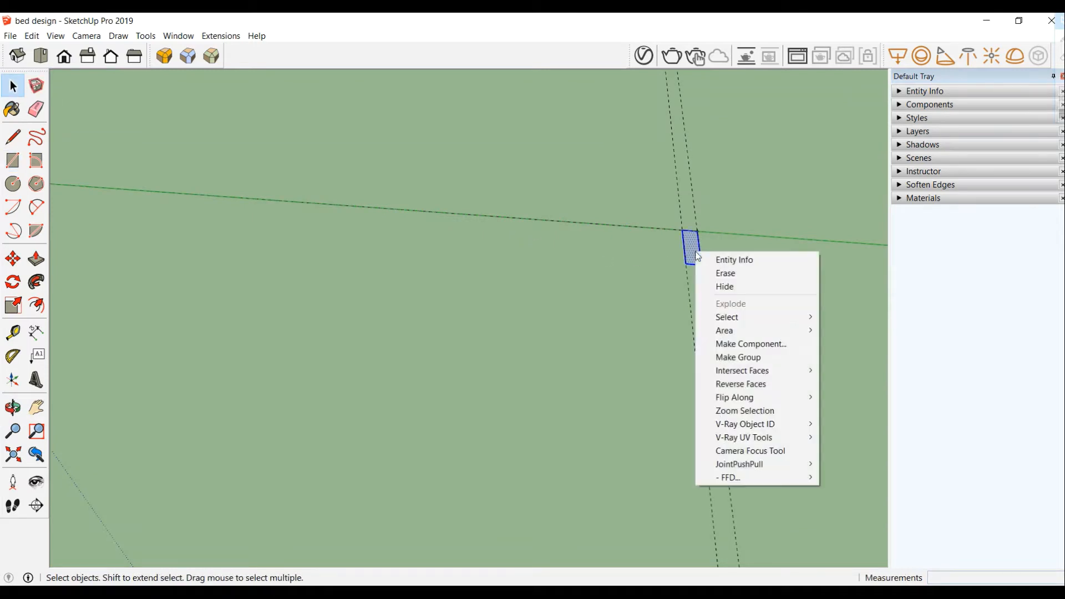
left_click(732, 355)
right_click(697, 261)
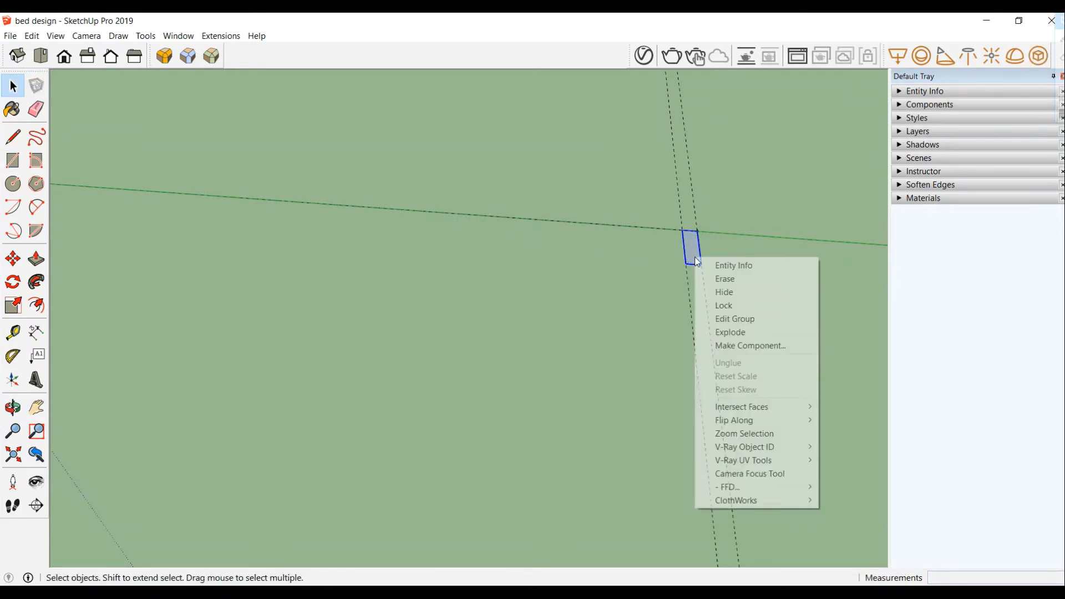
left_click(740, 344)
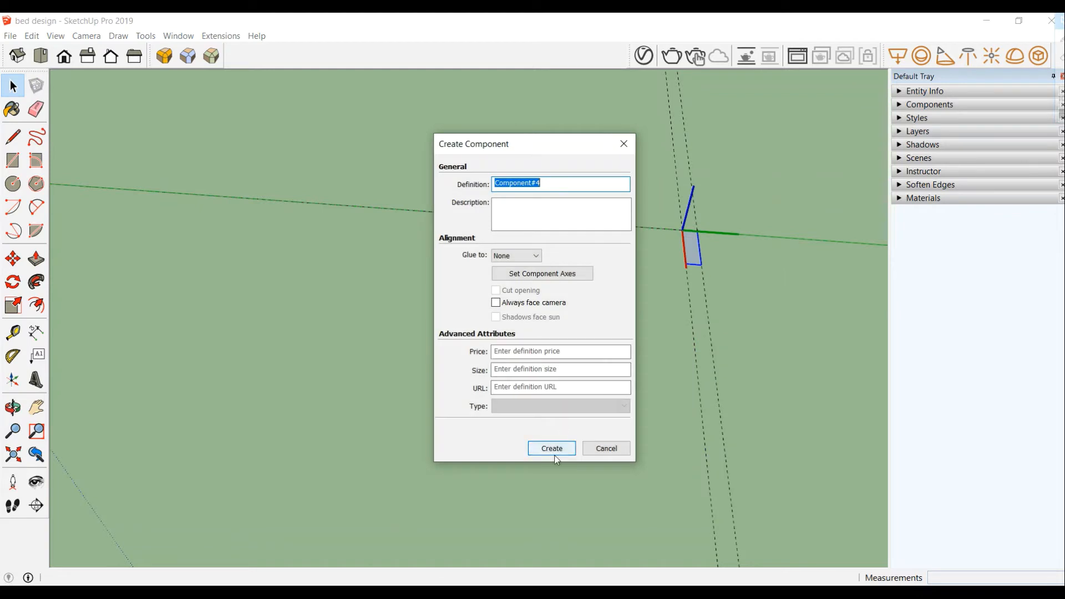
left_click(556, 450)
- Inside the component, push/pull the 10 by 3 cm rectangle up 70 cm to form a post
double_click(694, 256)
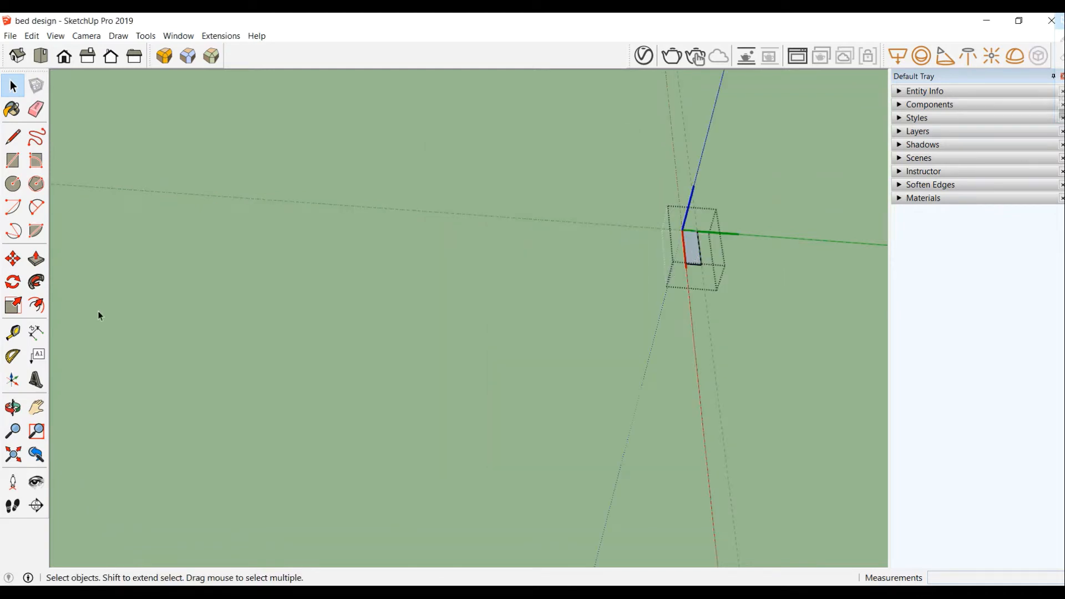
left_click(37, 259)
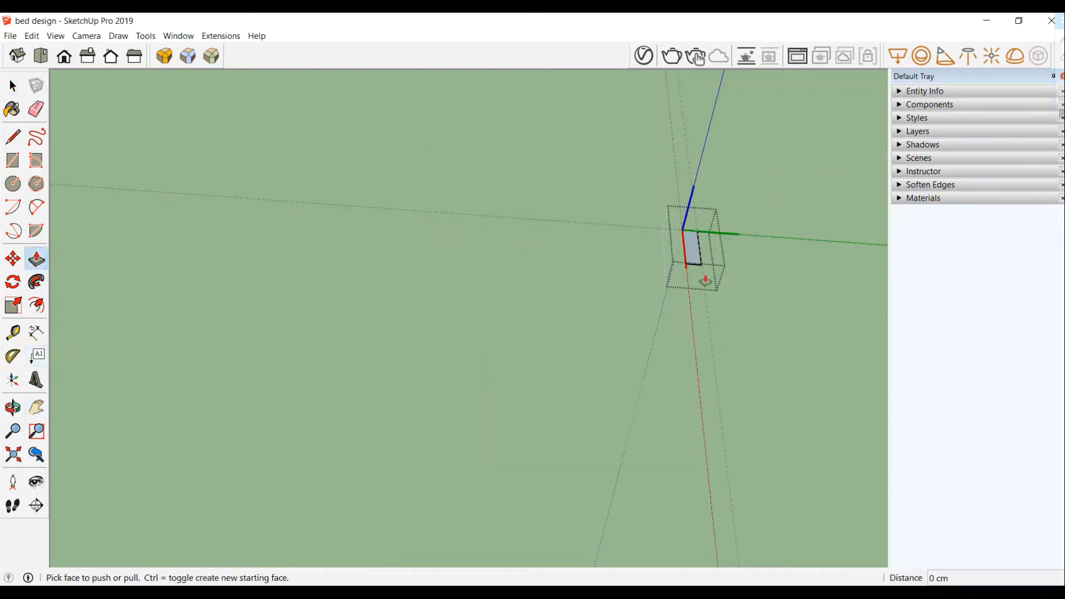
left_click(697, 257)
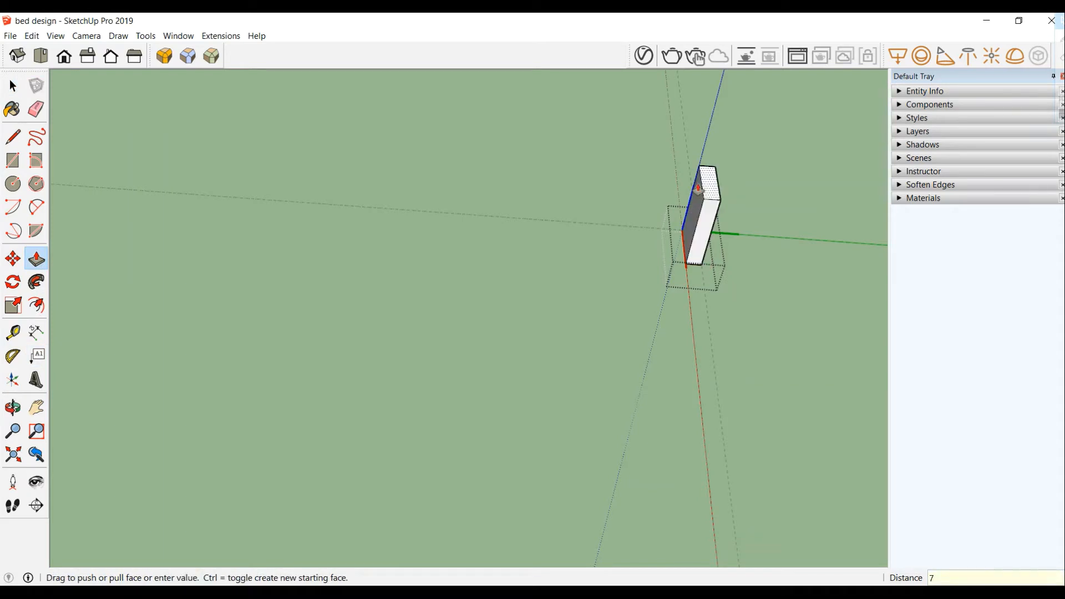
key("Return")
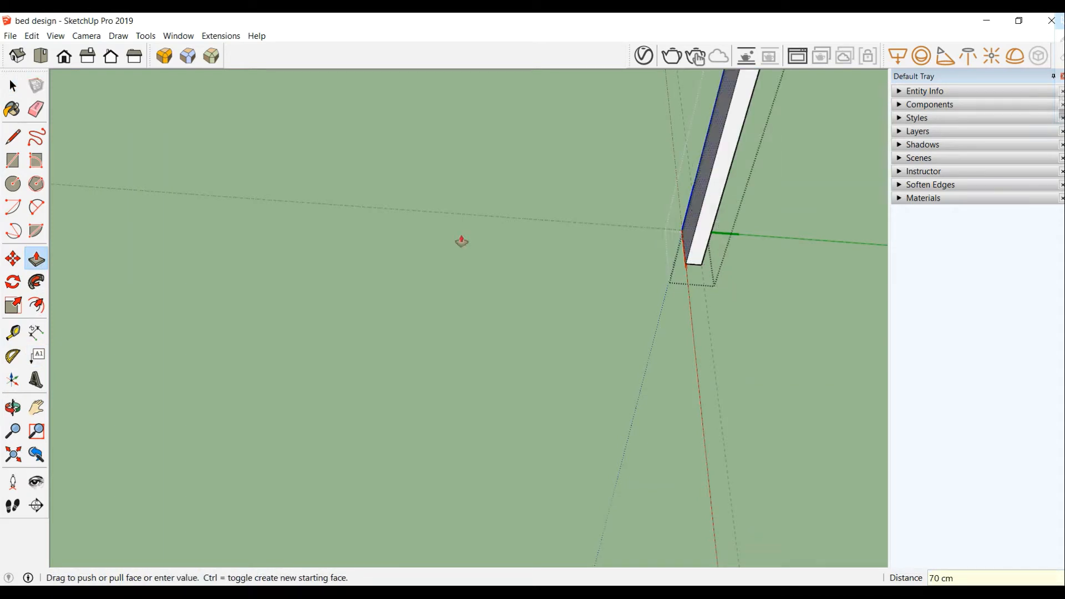
left_click(12, 86)
left_click(458, 139)
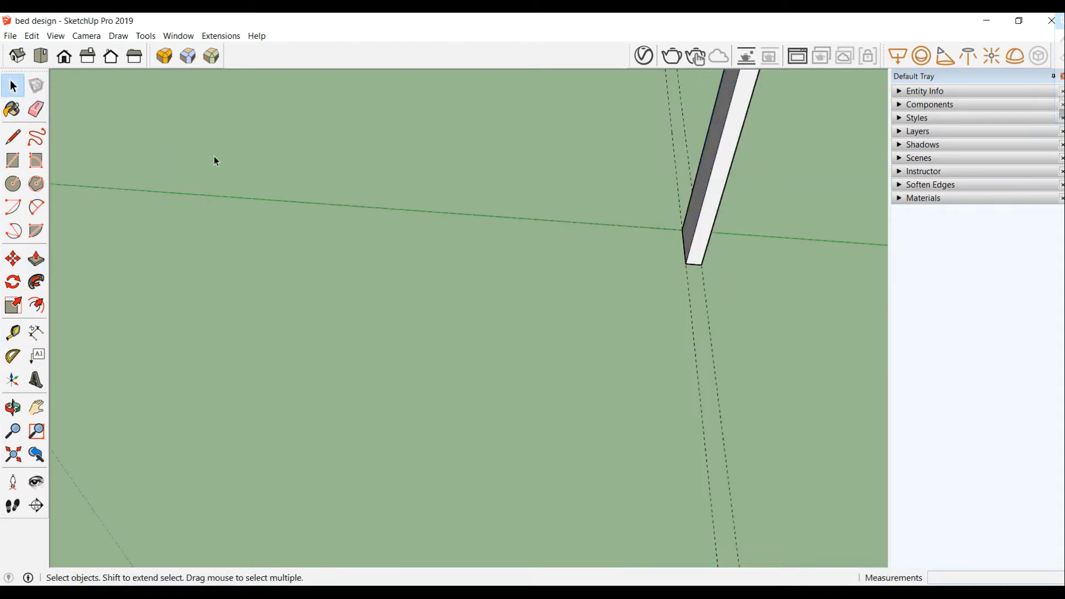
- Draw a 160 by 3 cm rectangle between the guides, starting from the new post's outer bottom corner
left_click(13, 160)
left_click(702, 265)
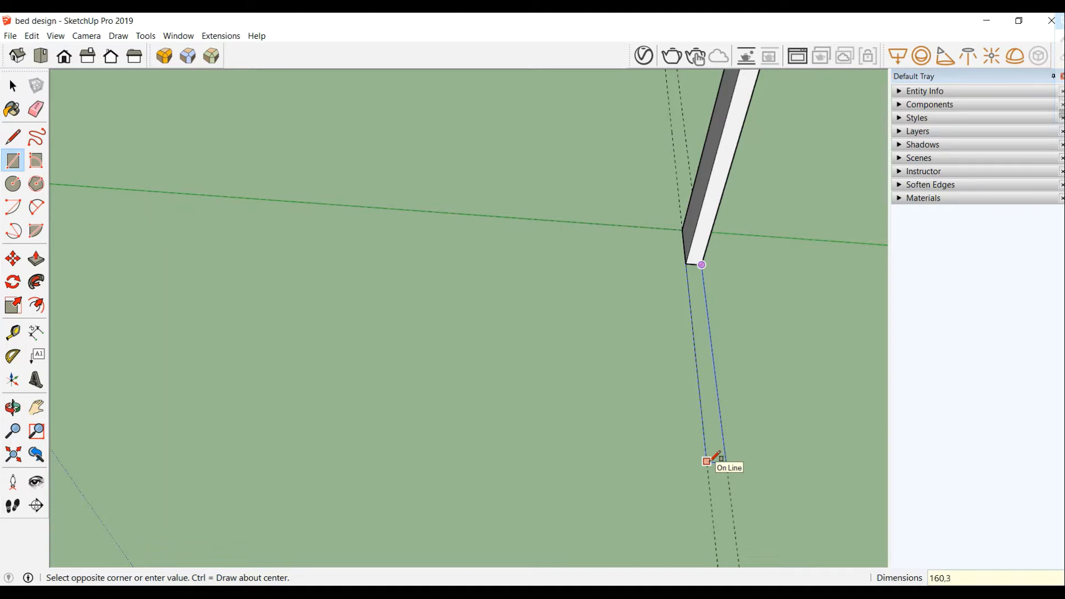
left_click(713, 460)
- Group the 160 by 3 cm rectangle beside the new post and convert the group into a component
middle_click_drag(718, 459, 719, 184)
key("o")
scroll(720, 200, "down", 3)
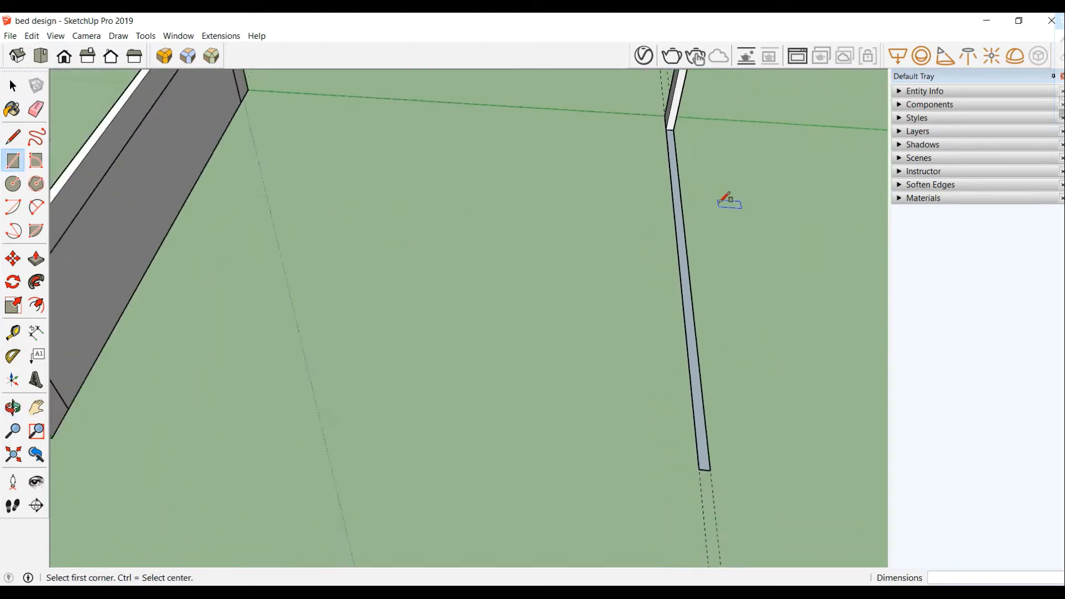
key("space")
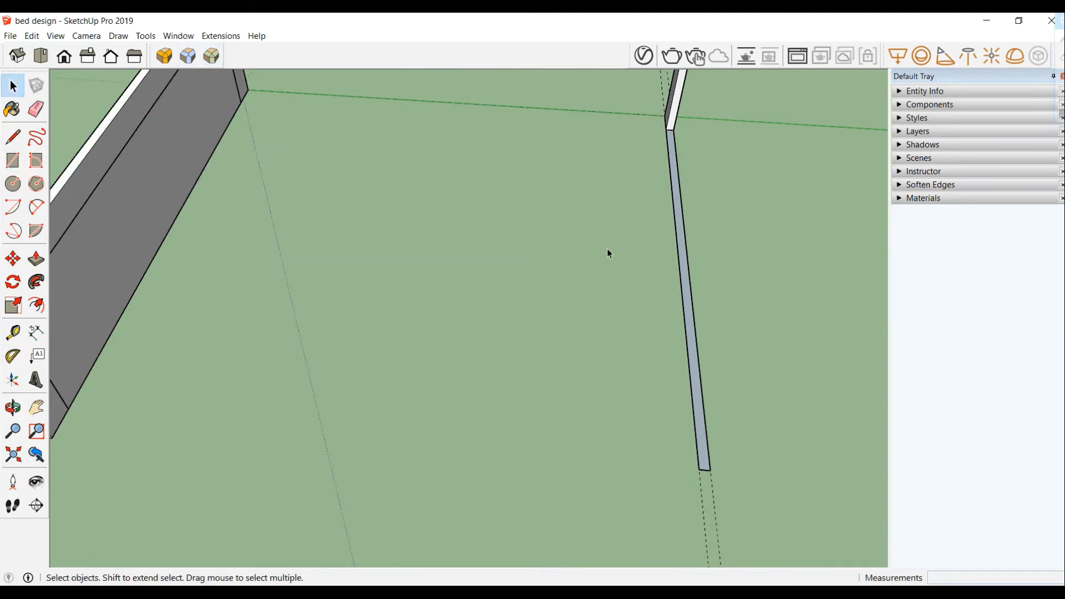
double_click(683, 279)
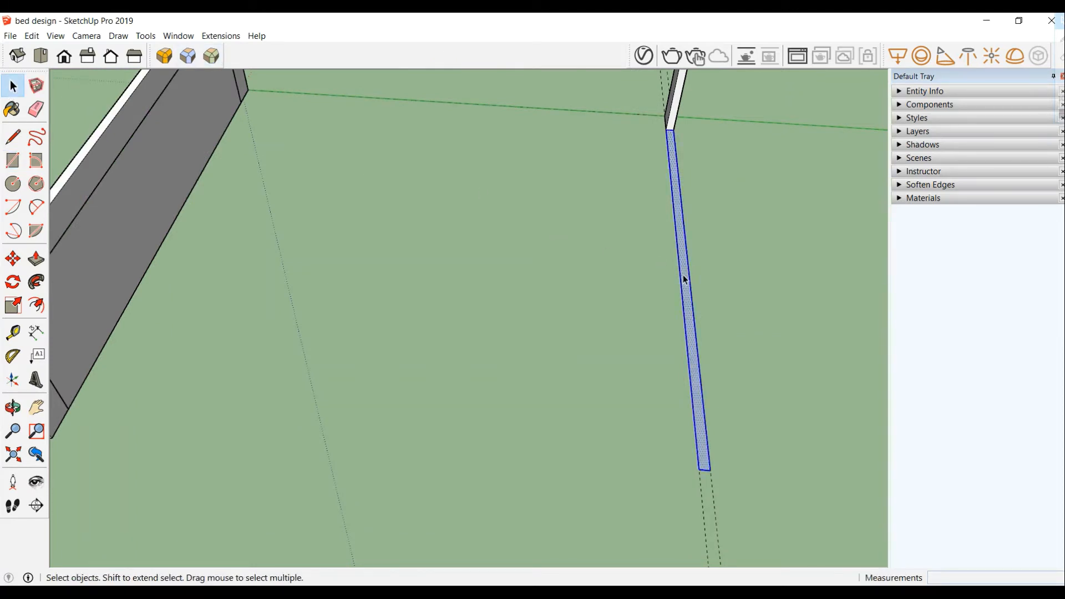
right_click(684, 276)
left_click(721, 380)
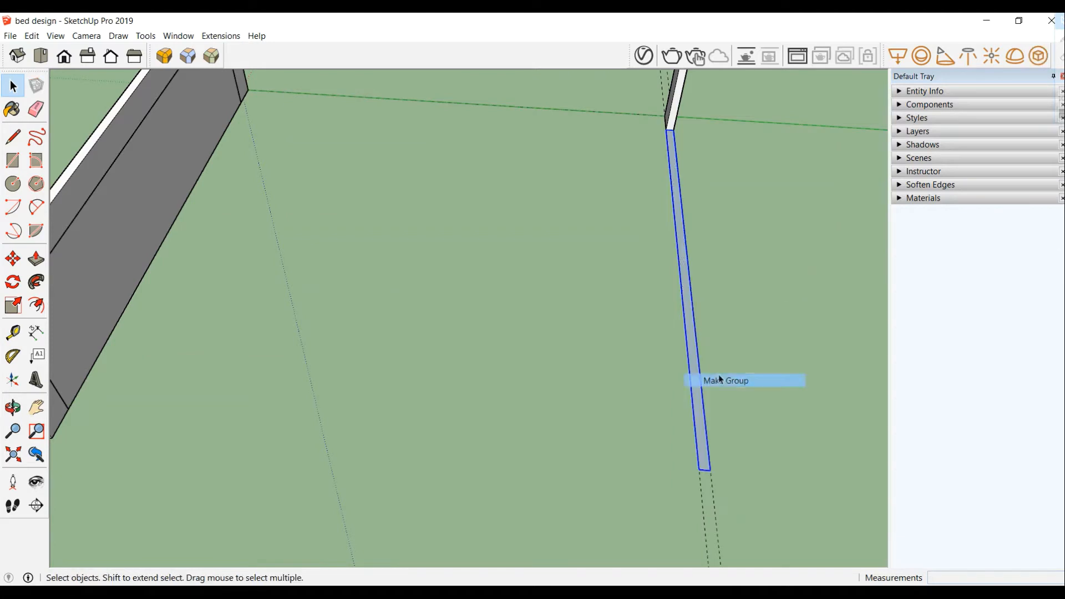
right_click(689, 296)
left_click(726, 385)
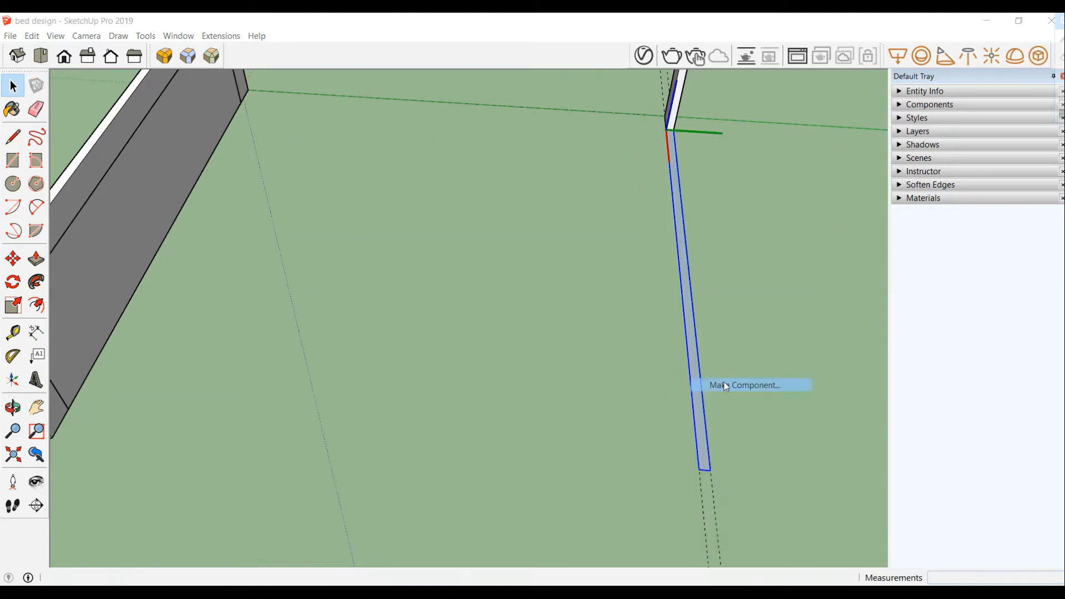
left_click(548, 448)
left_click(711, 337)
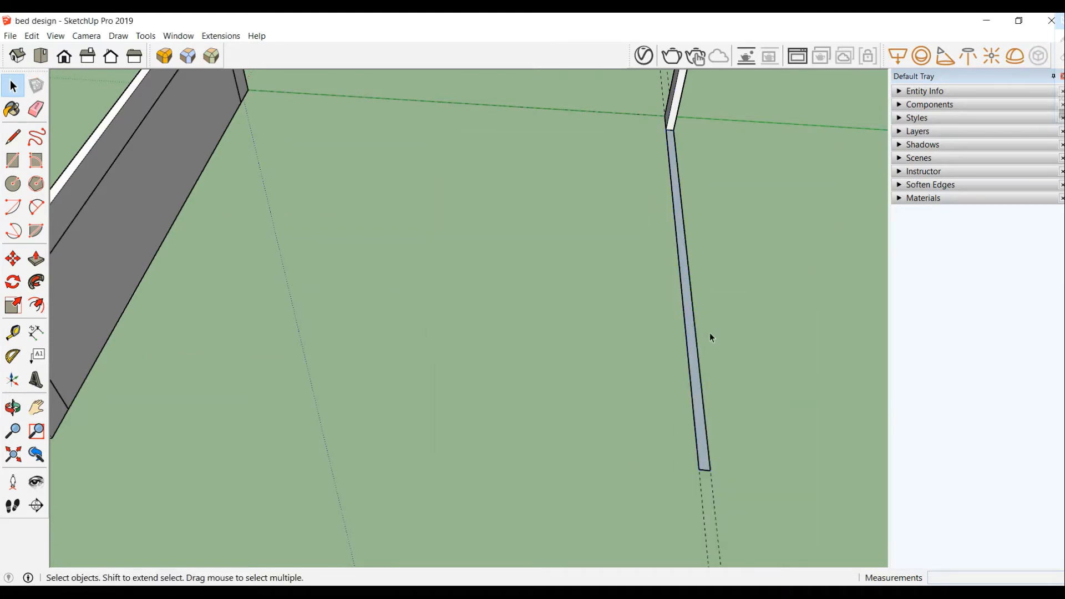
- Inside the component, push/pull the 160 by 3 cm rectangle up 70 cm to form the second end board's panel
triple_click(691, 333)
left_click(742, 324)
double_click(694, 336)
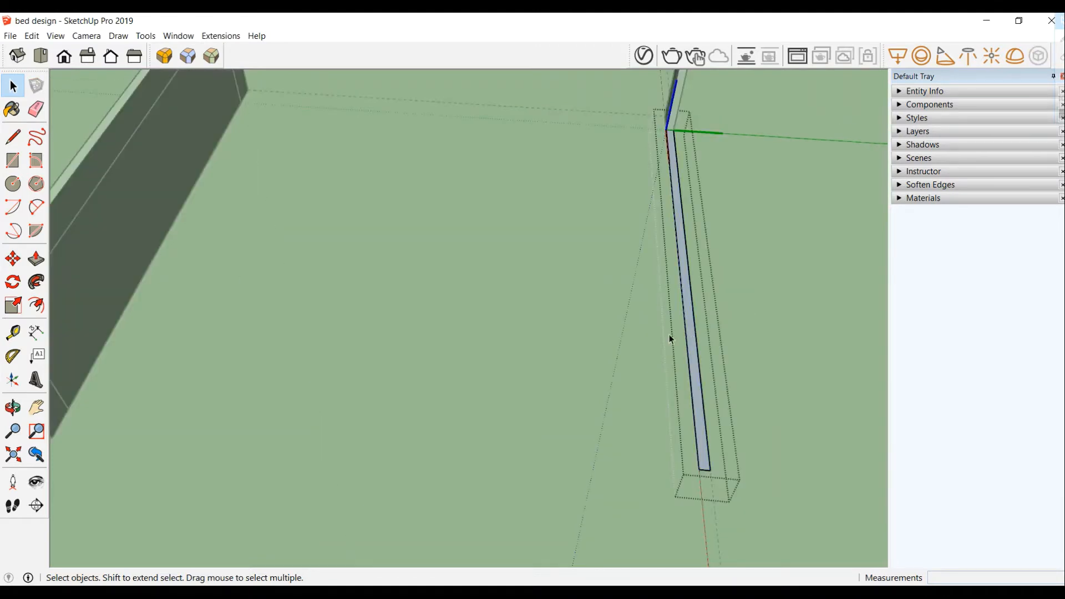
left_click(36, 259)
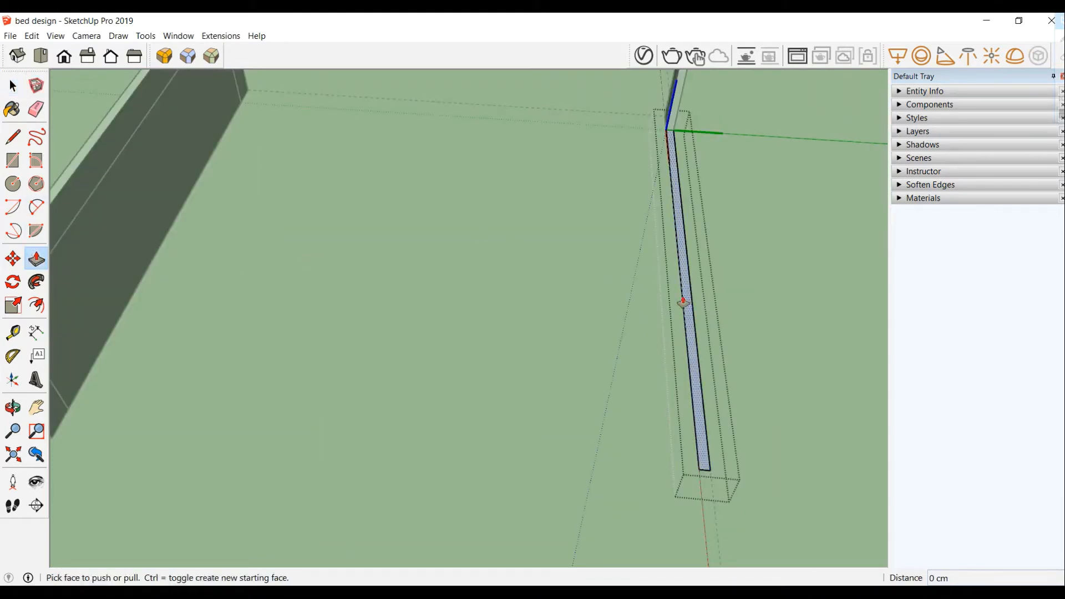
left_click(683, 302)
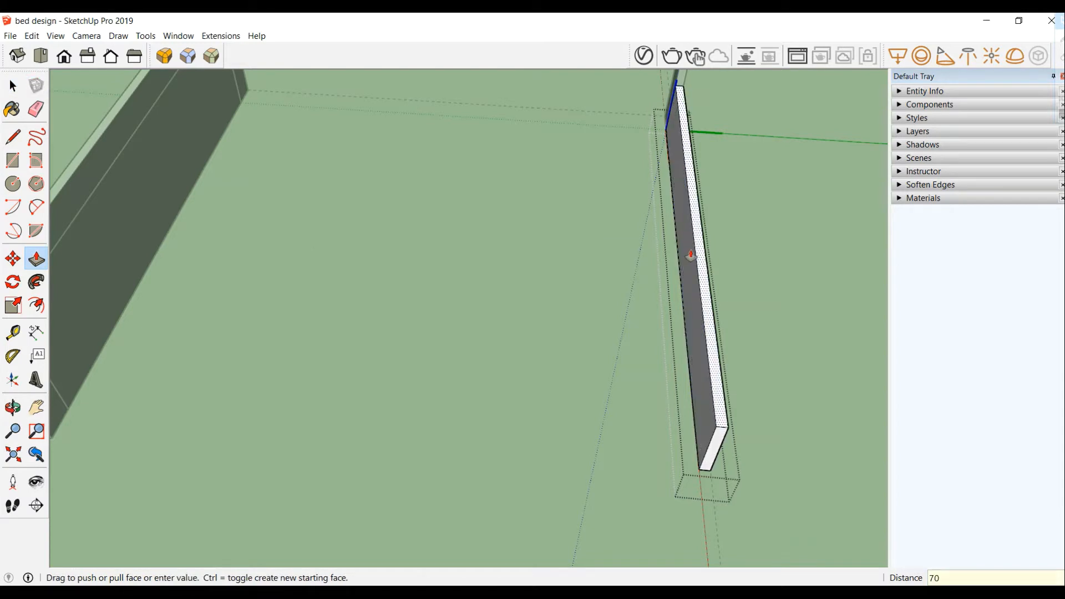
key("Return")
middle_click_drag(629, 291, 789, 198)
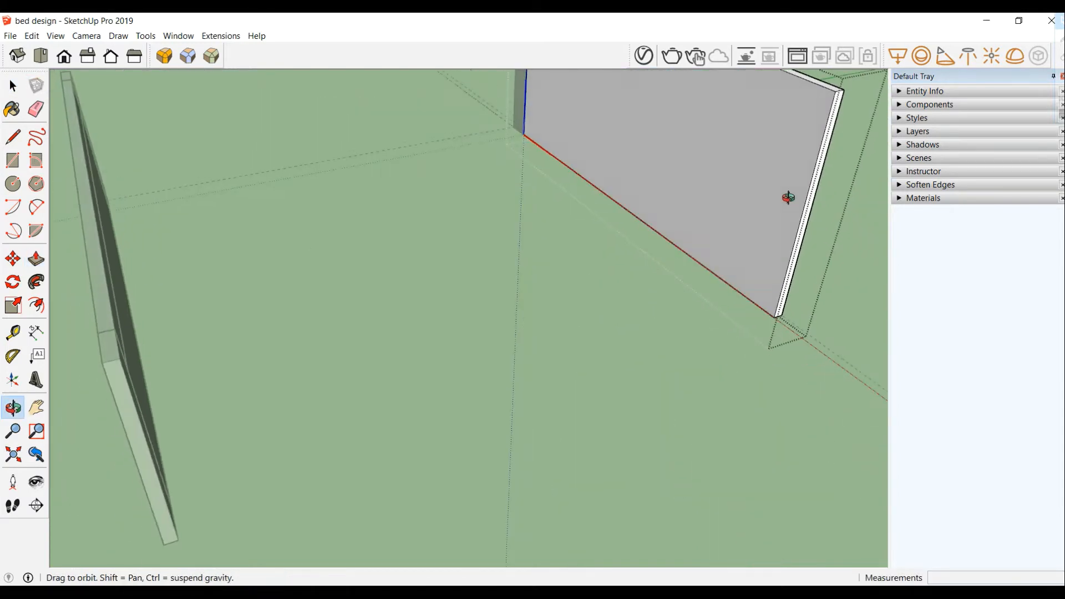
left_click(14, 86)
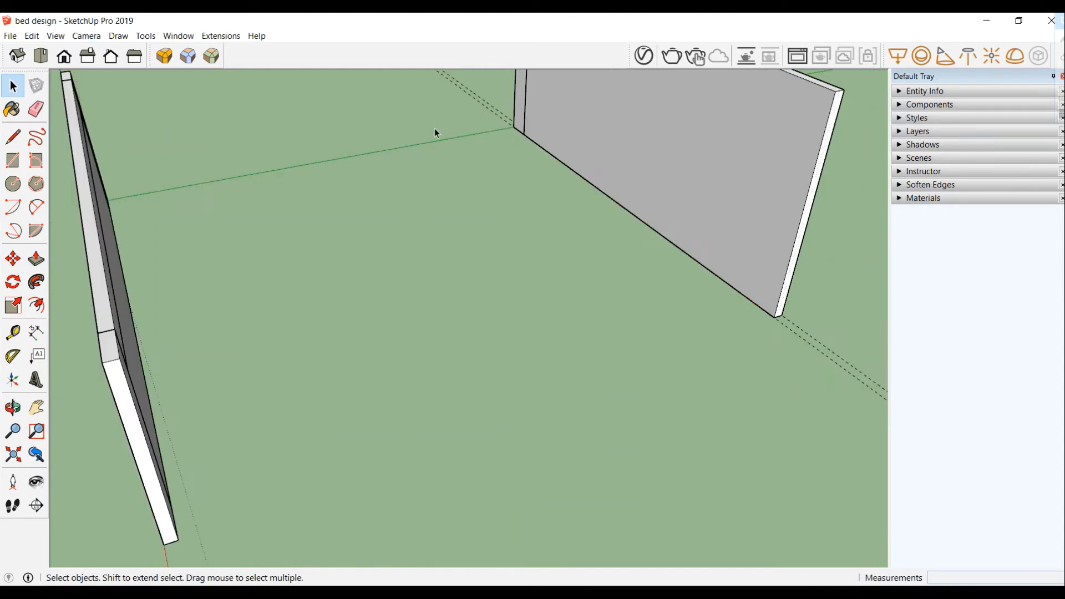
- Copy the 70 cm post 170 cm along the red axis to the far end of the new panel
left_click(522, 123)
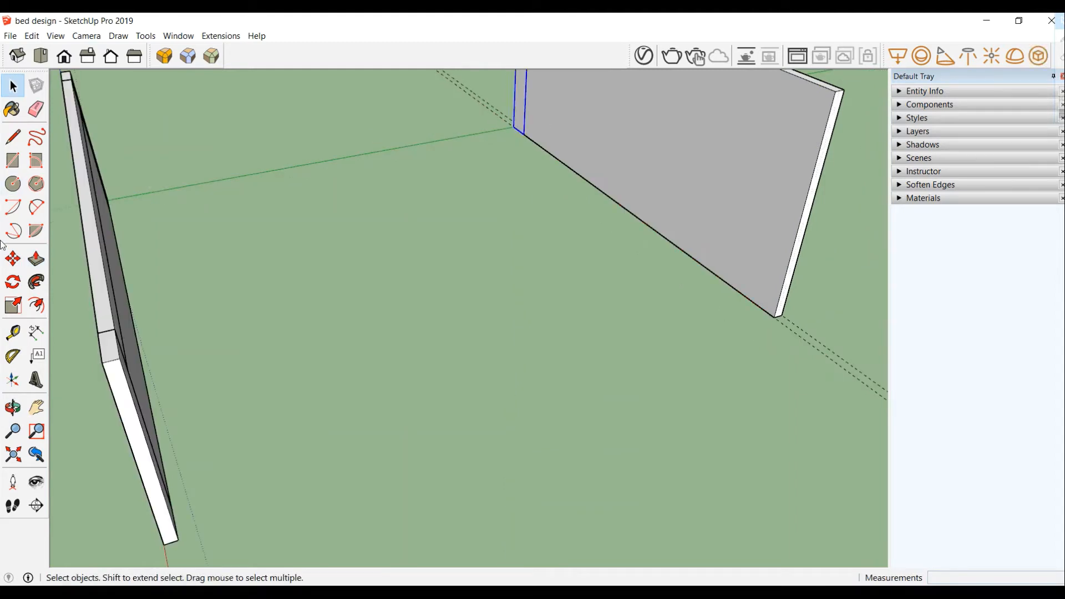
left_click(13, 259)
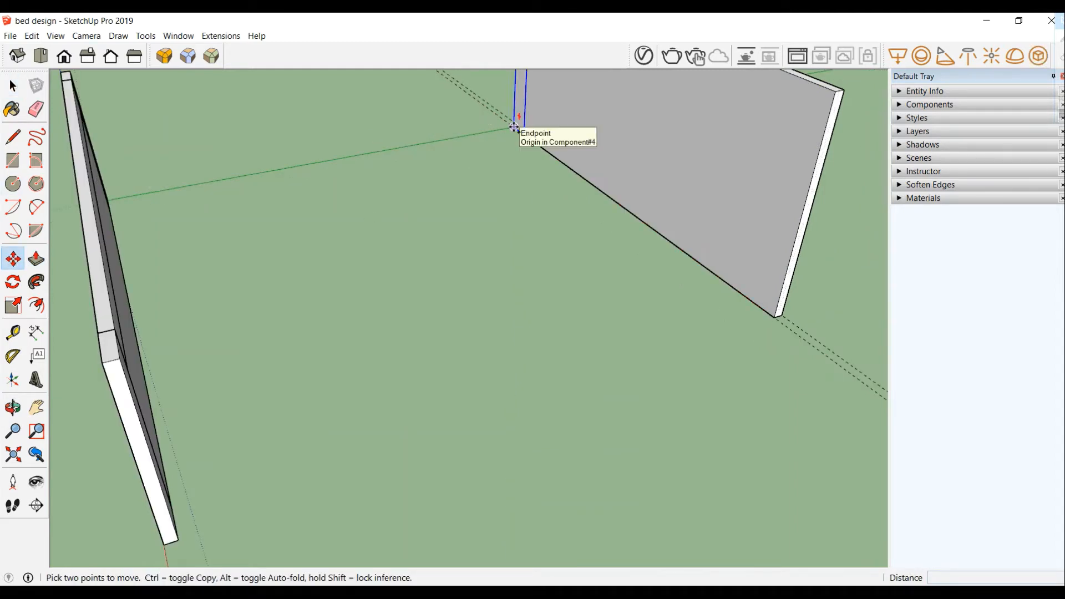
left_click(514, 127)
key("ctrl")
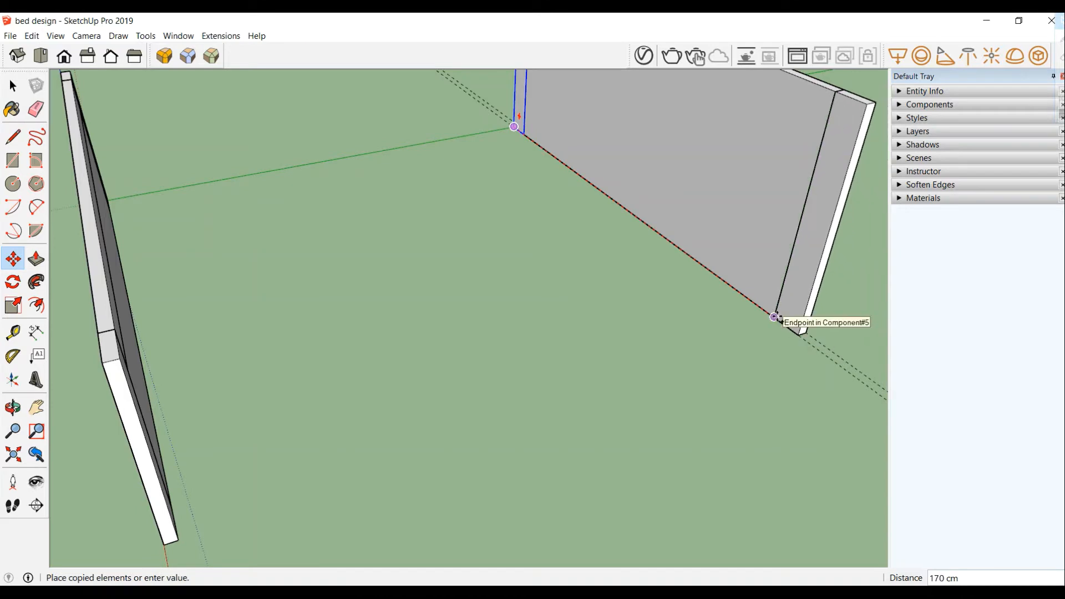
left_click(775, 317)
middle_click_drag(856, 242, 730, 242)
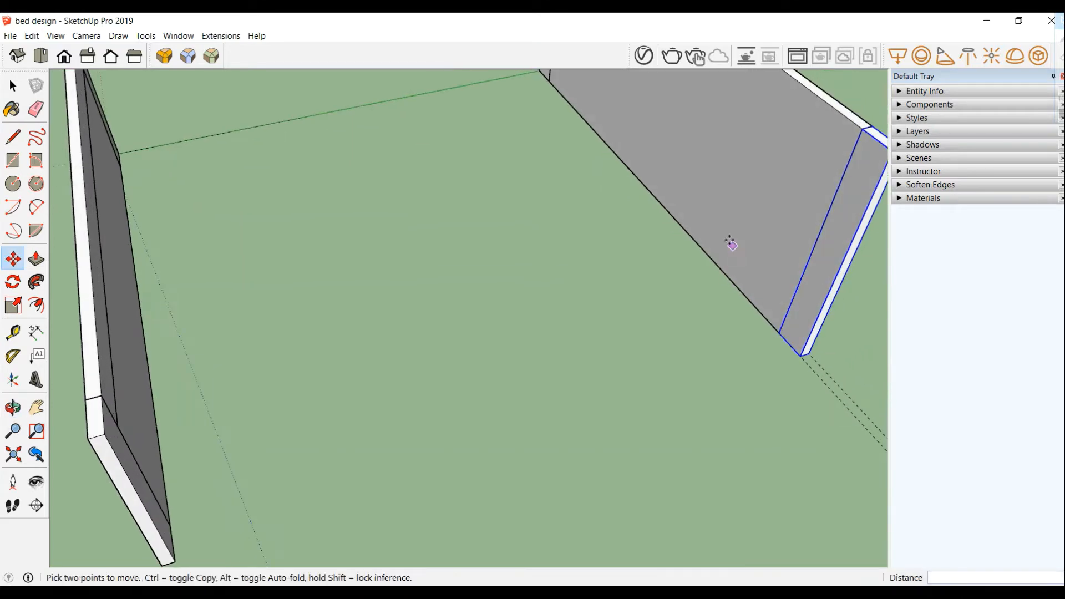
- Flip the copied 70 cm post along the component's red axis
right_click(820, 299)
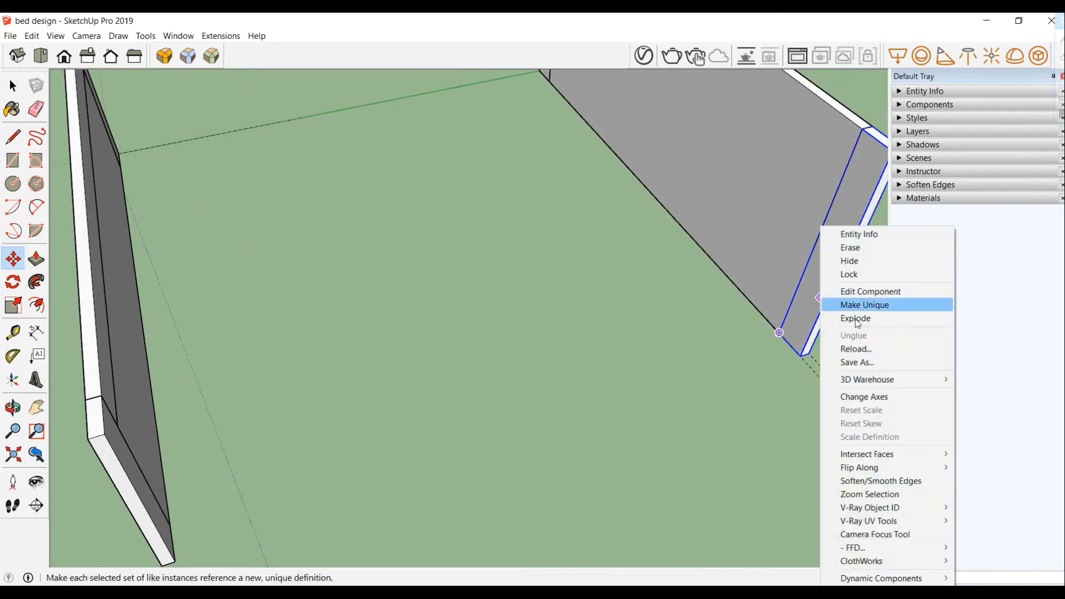
mouse_move(824, 472)
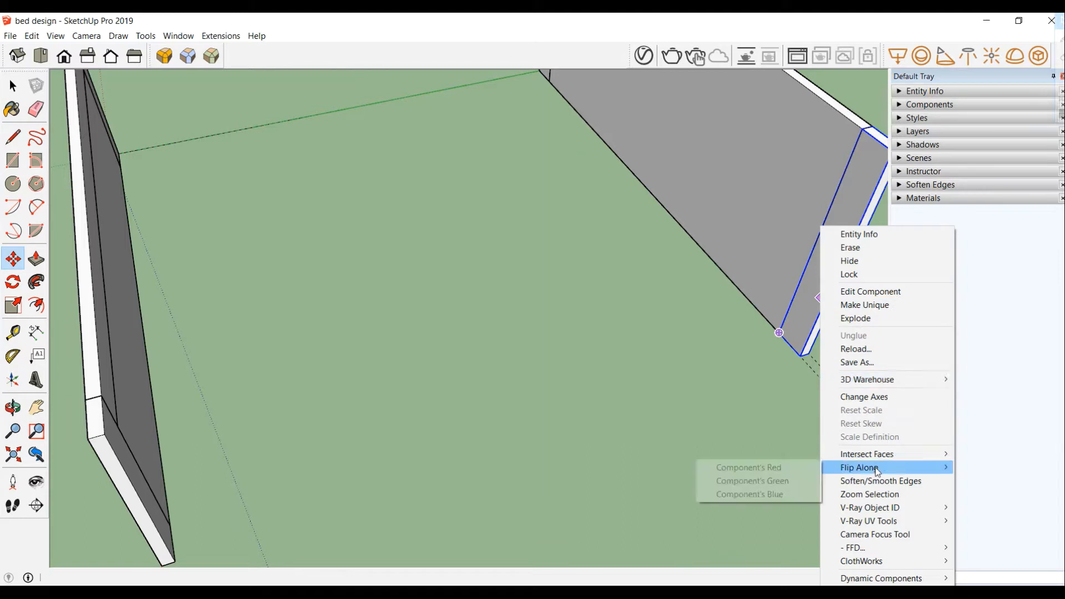
left_click(782, 466)
- Draw a 180 by 3 cm rectangle covering the whole top of the second end board, from corner to opposite corner
scroll(749, 229, "down", 4)
scroll(748, 229, "down", 2)
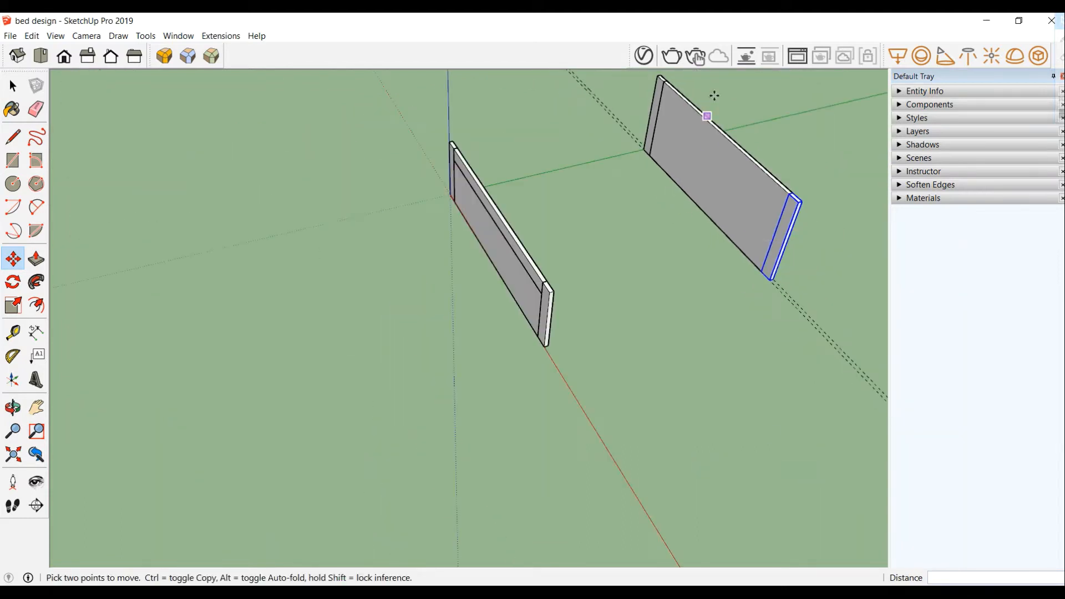
middle_click_drag(717, 82, 585, 276)
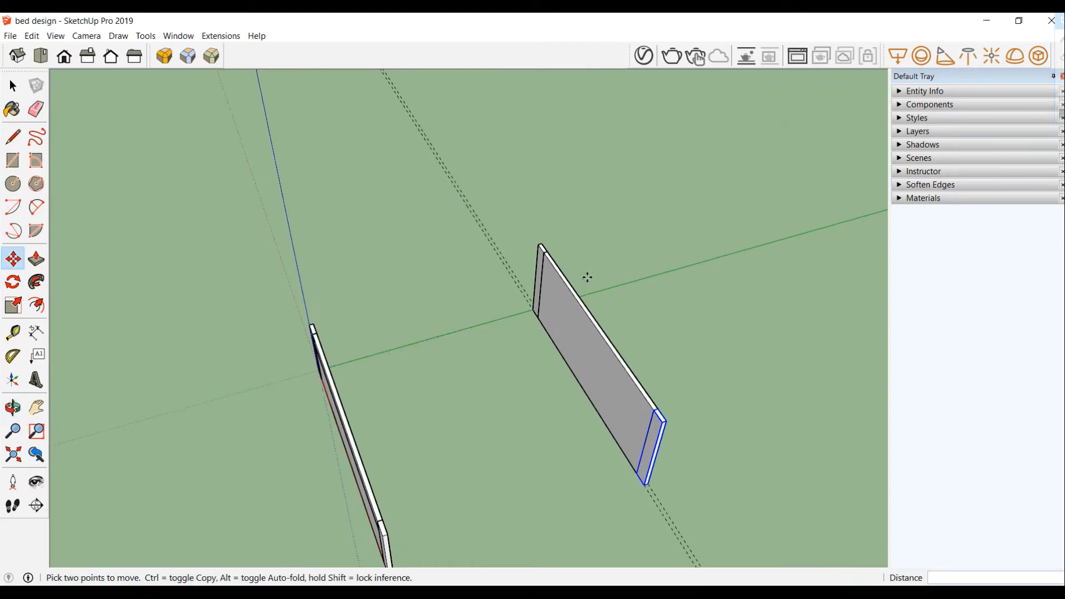
scroll(587, 277, "up", 2)
scroll(587, 277, "up", 3)
scroll(587, 277, "down", 1)
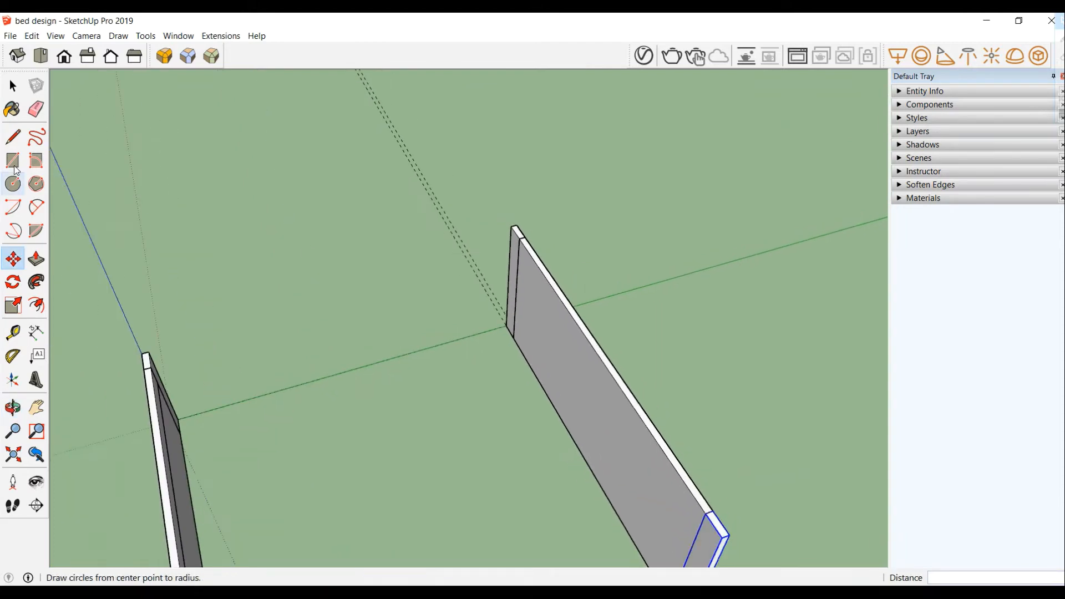
left_click(12, 86)
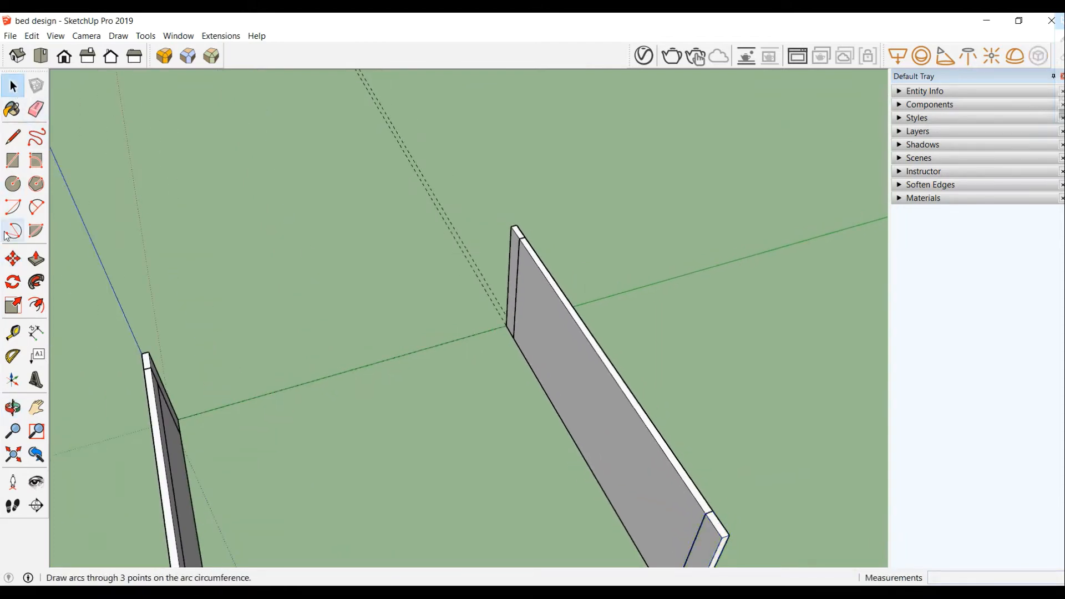
left_click(12, 160)
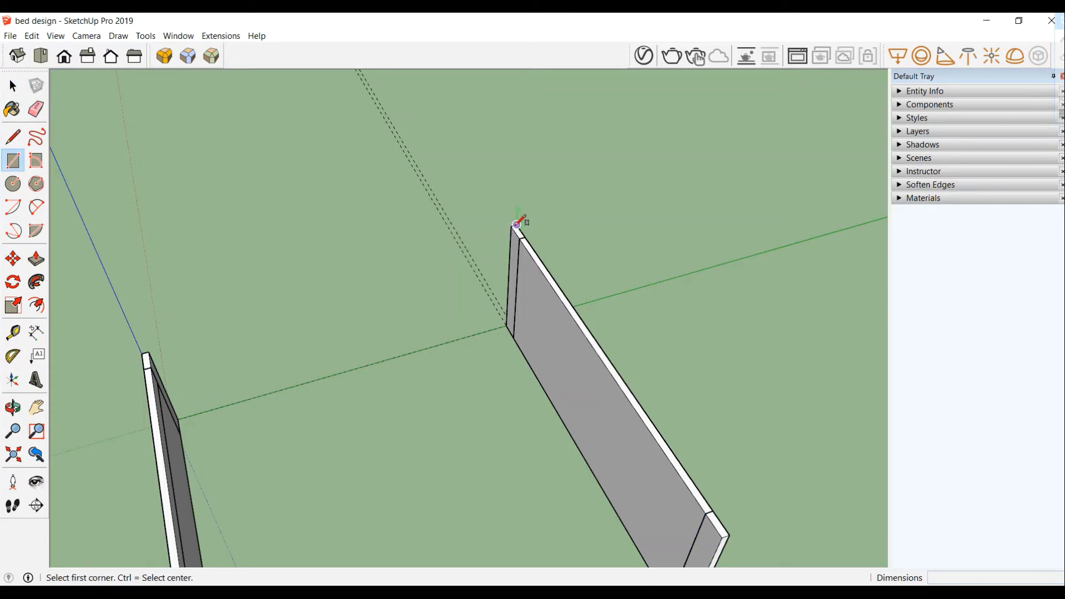
left_click(517, 224)
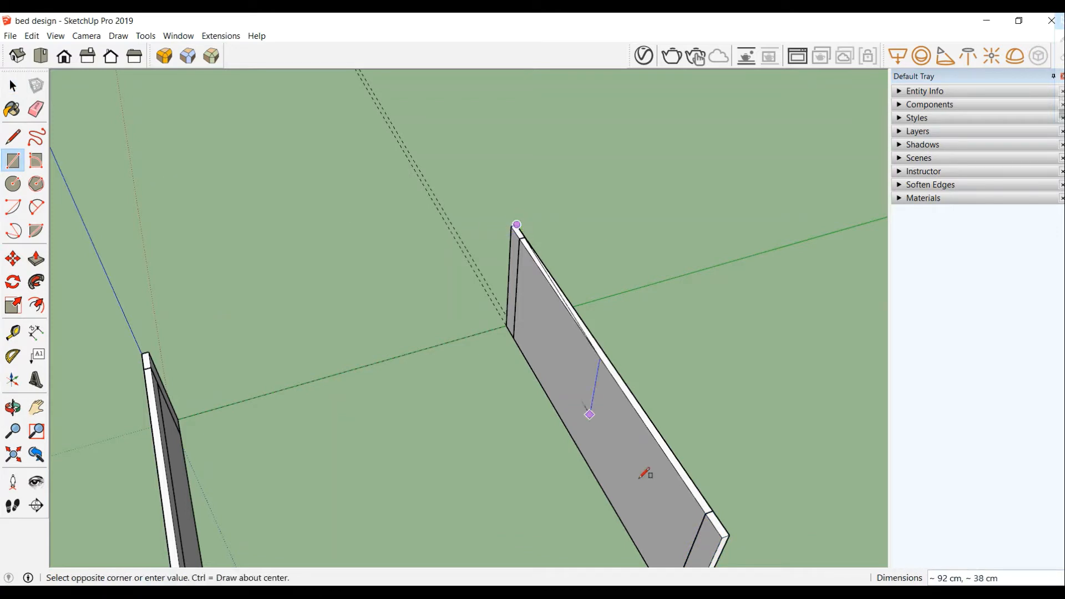
left_click(724, 537)
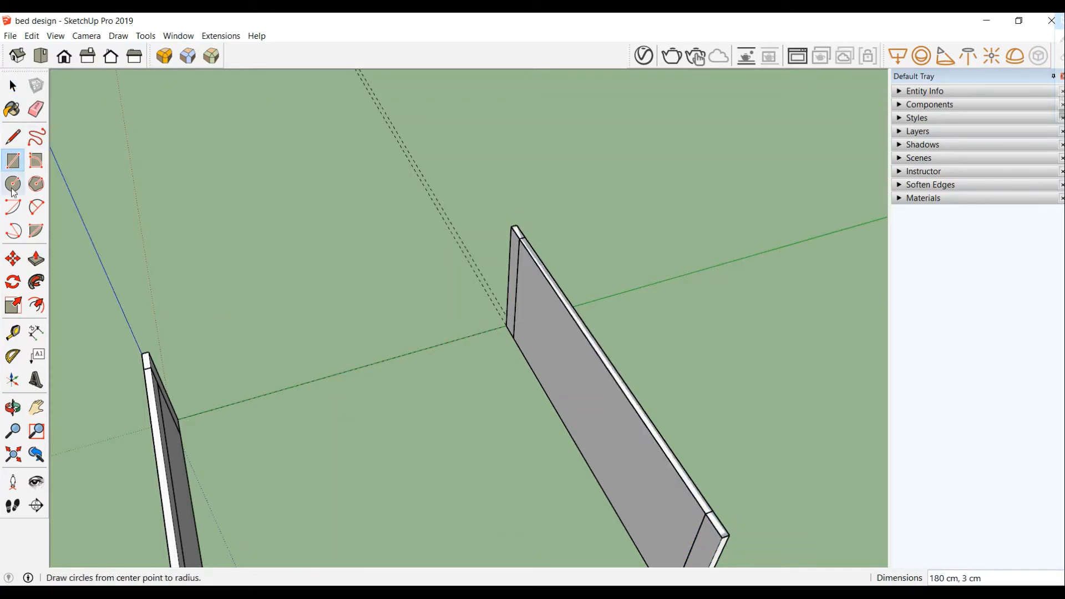
- Push/pull the rectangle on top of the second end board up 10 cm to form its cap rail
left_click(36, 259)
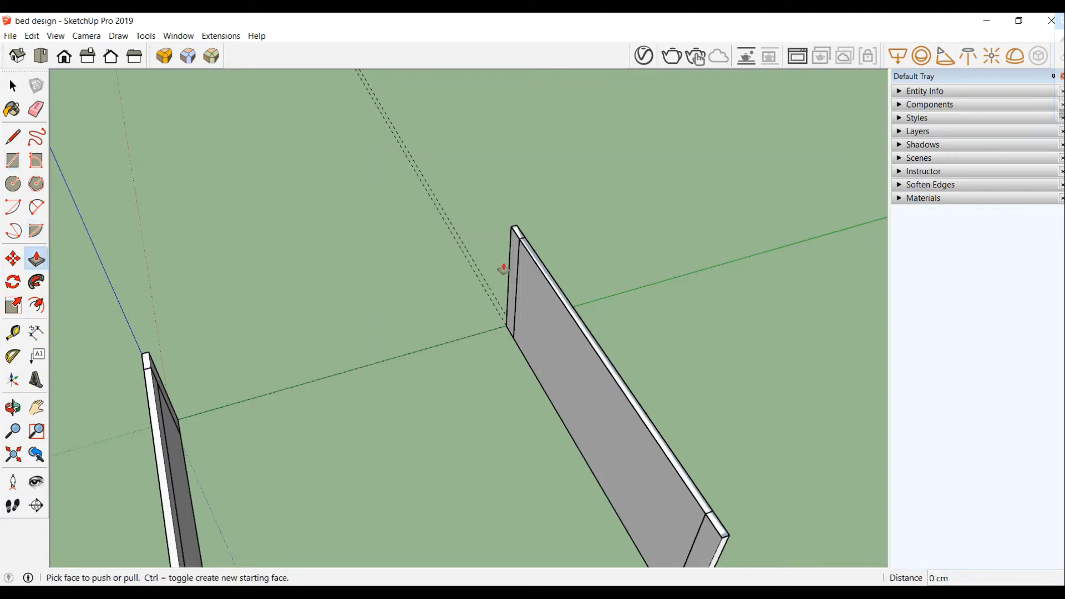
left_click(551, 278)
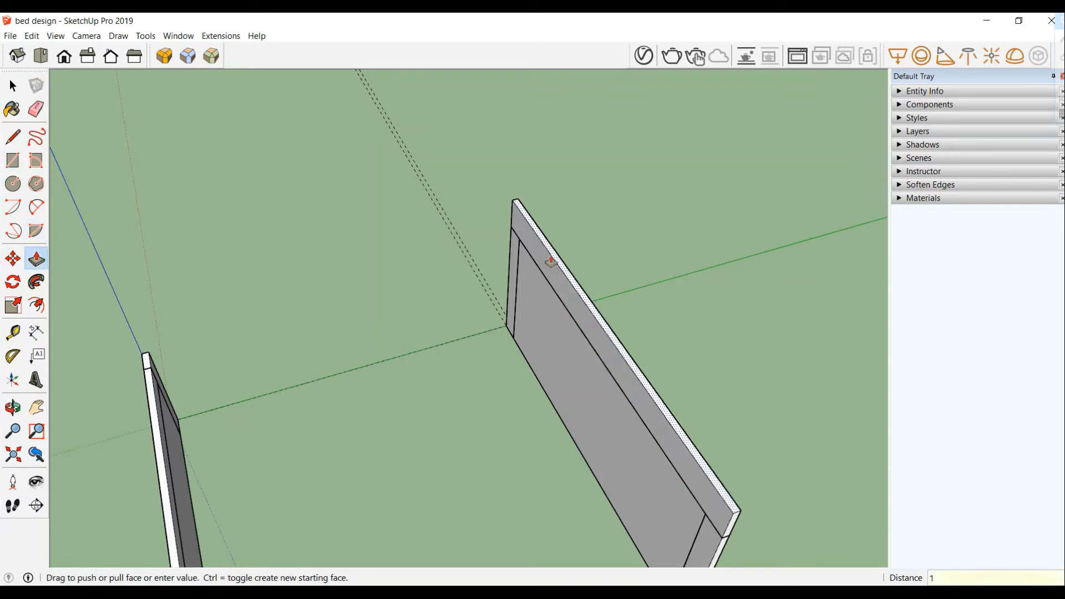
key("Return")
- Group the entire 10 cm cap rail on the second end board and convert the group into a component
left_click(13, 86)
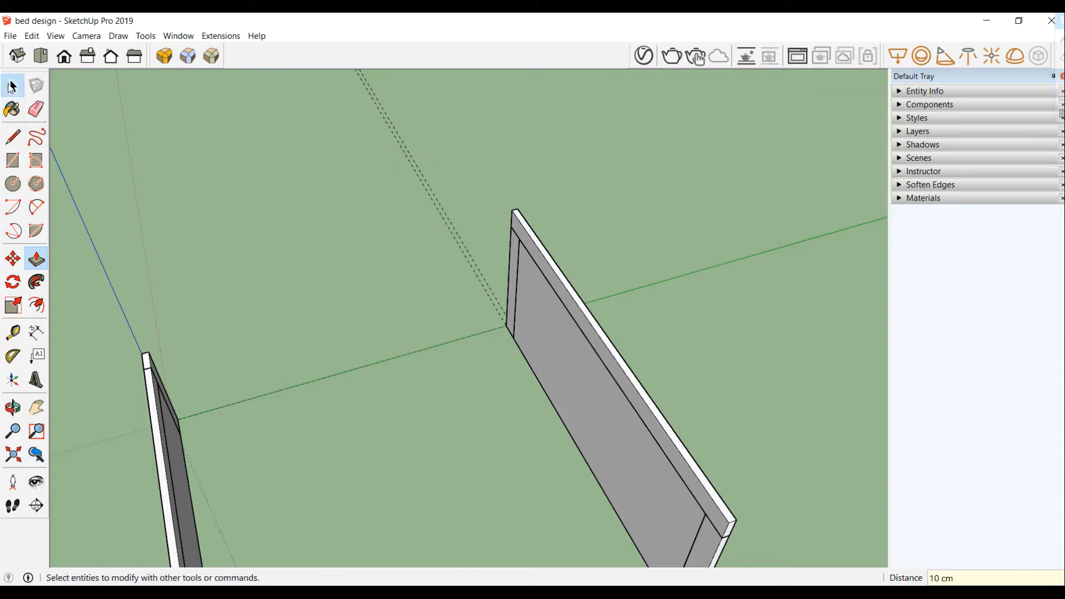
left_click(614, 360)
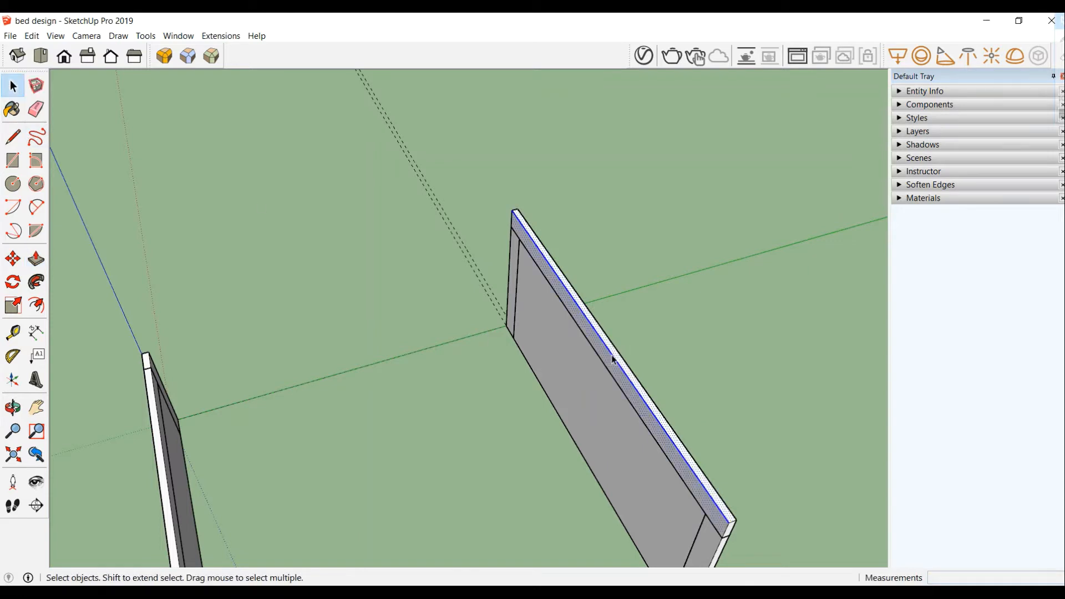
right_click(612, 358)
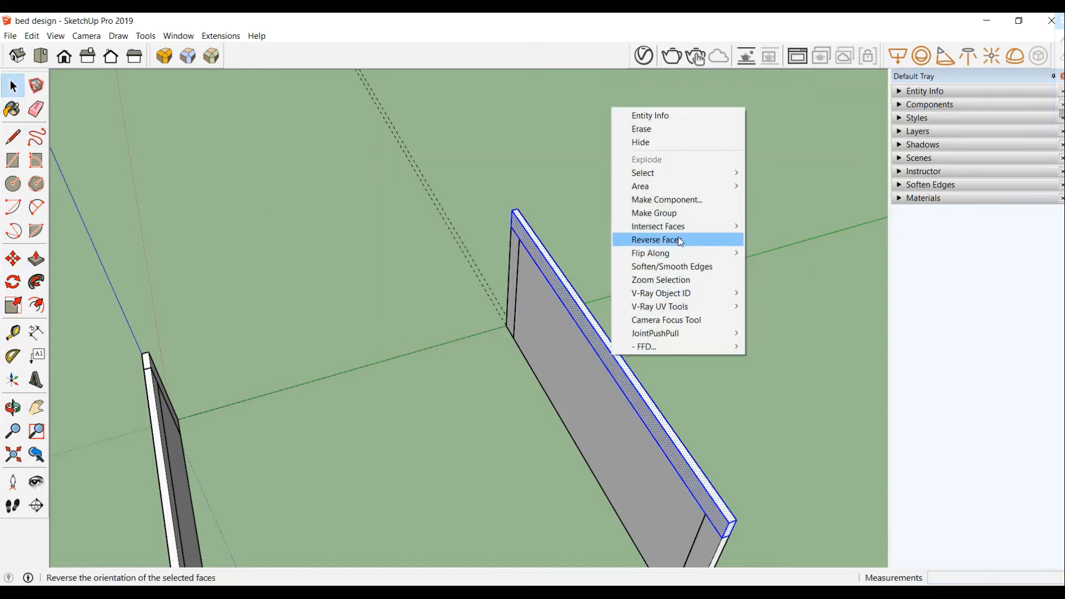
left_click(655, 213)
right_click(602, 353)
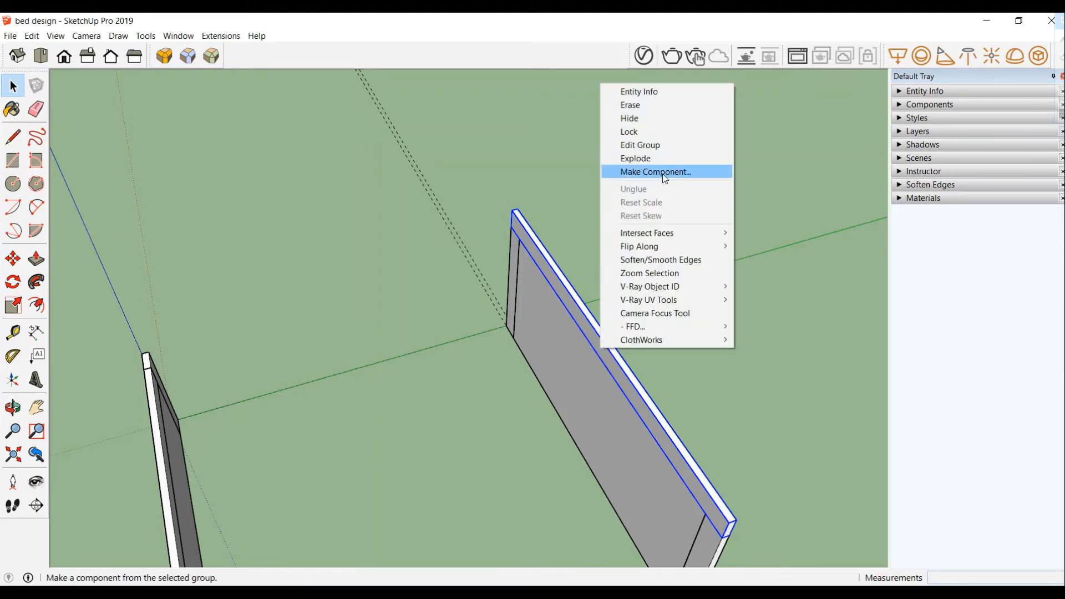
left_click(663, 174)
left_click(551, 449)
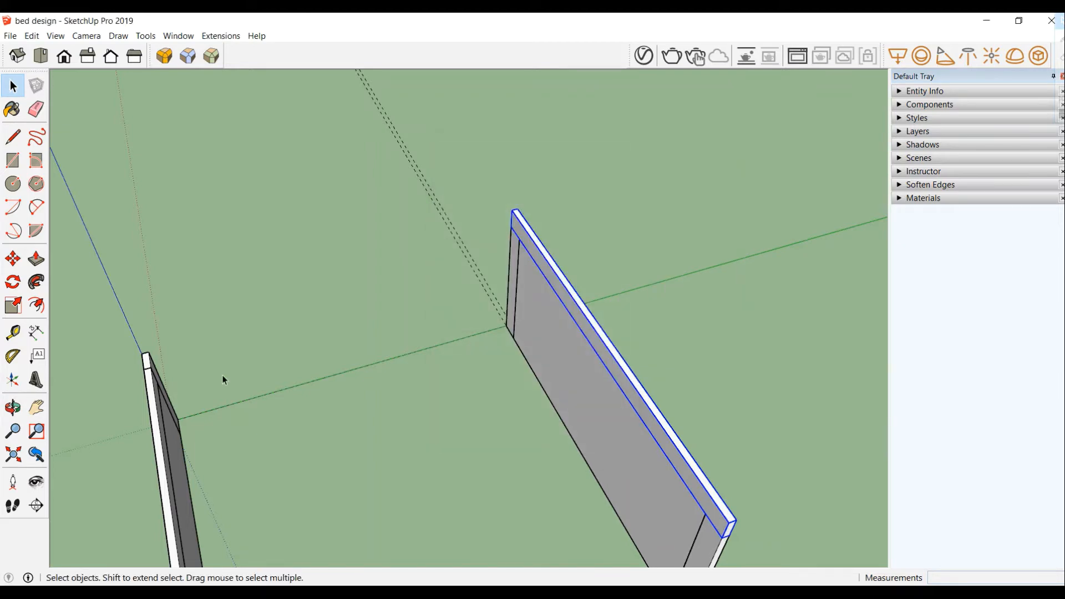
- Place a horizontal guide 10 cm below the top edge of the first end board's post near the origin, on its inner face
middle_click_drag(292, 354, 202, 281)
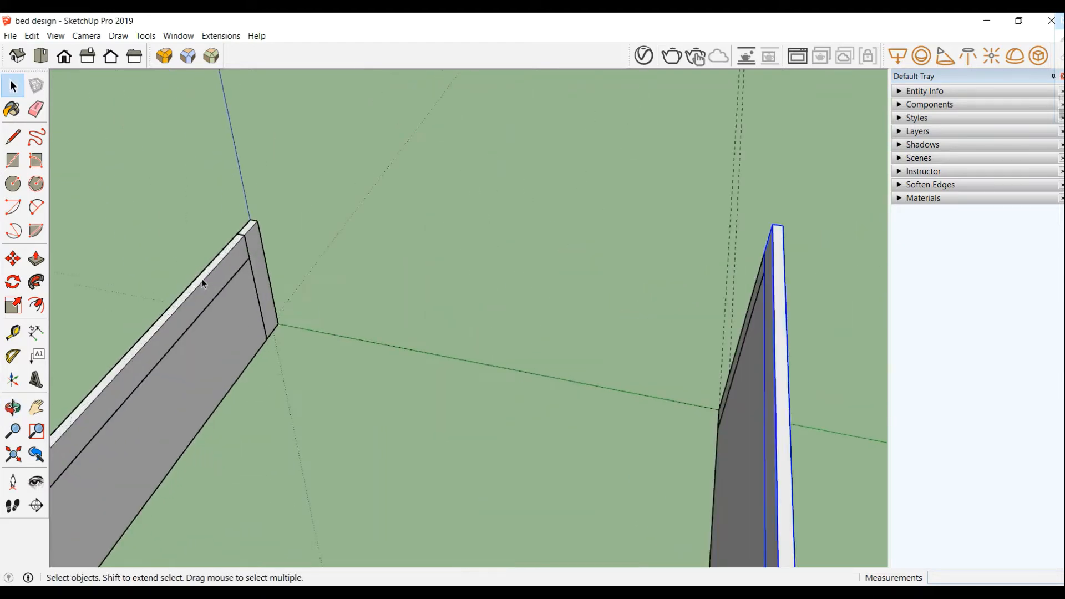
scroll(203, 283, "up", 3)
scroll(202, 278, "up", 1)
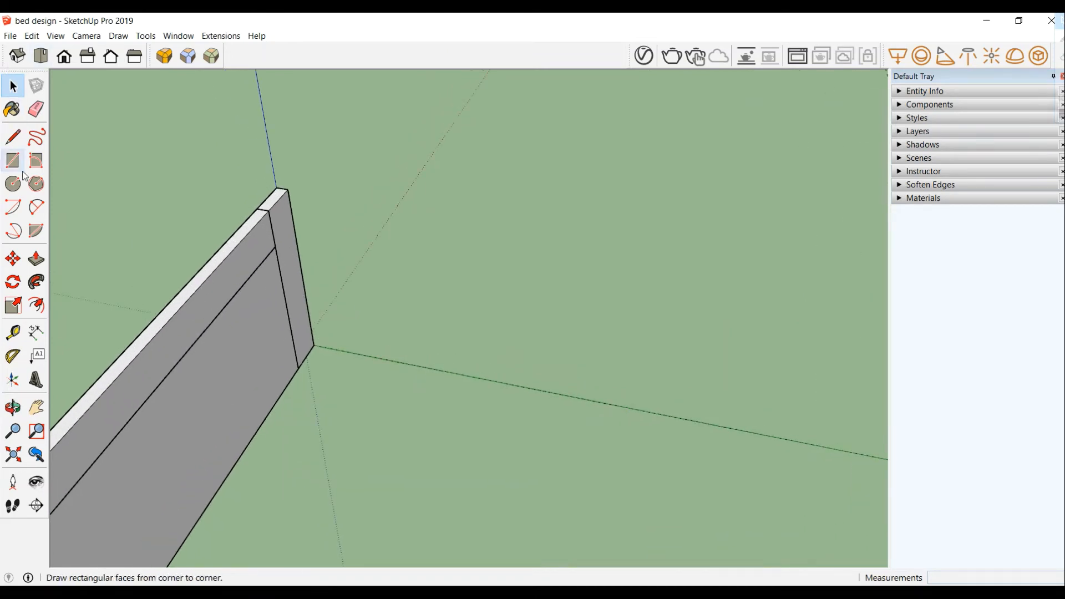
left_click(12, 259)
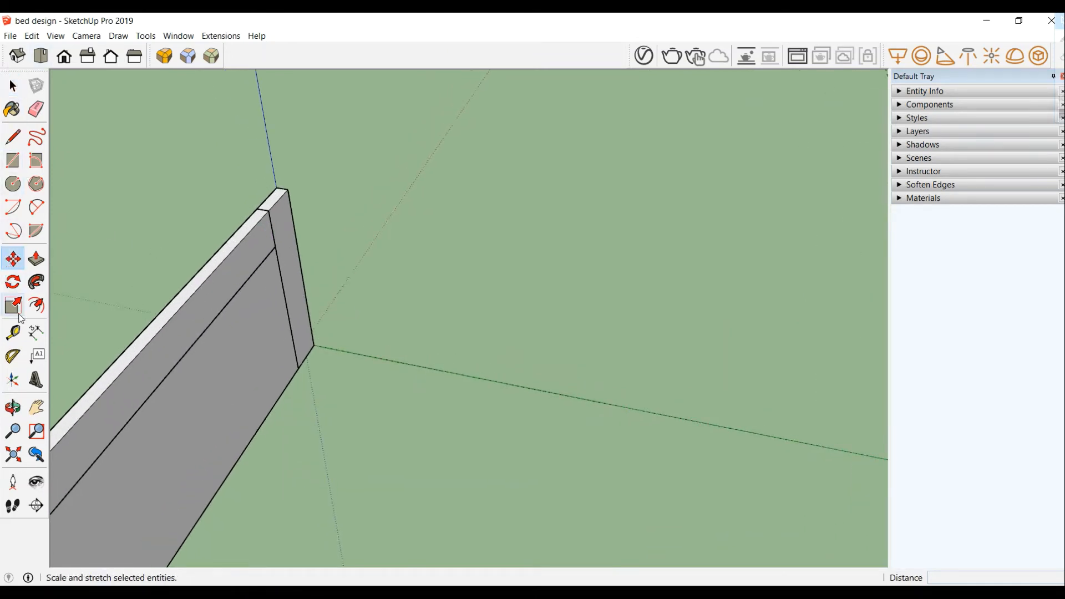
left_click(12, 332)
left_click(279, 200)
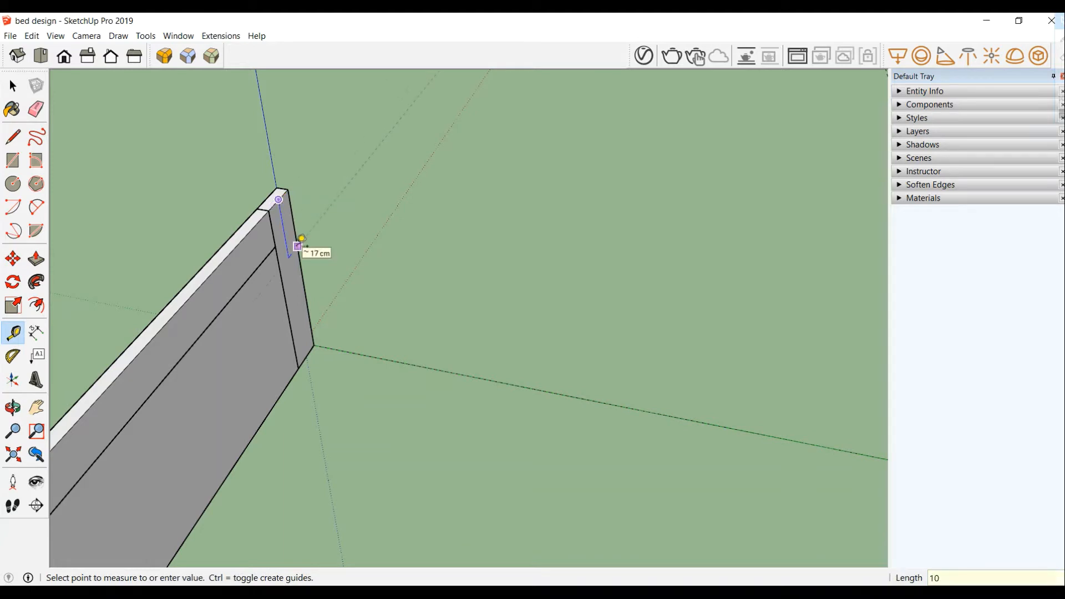
key("Return")
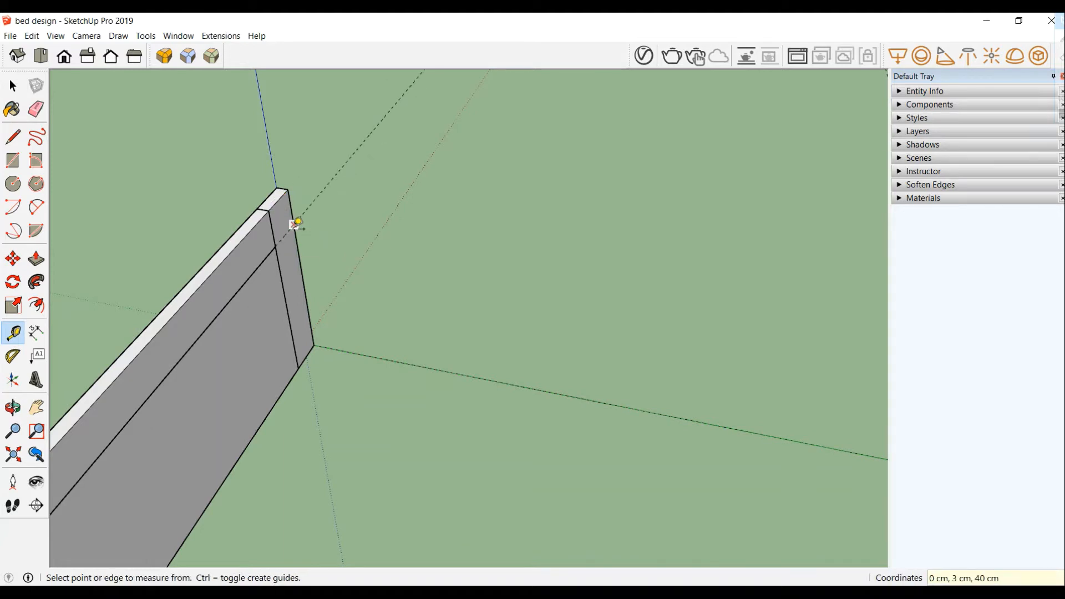
scroll(299, 225, "up", 2)
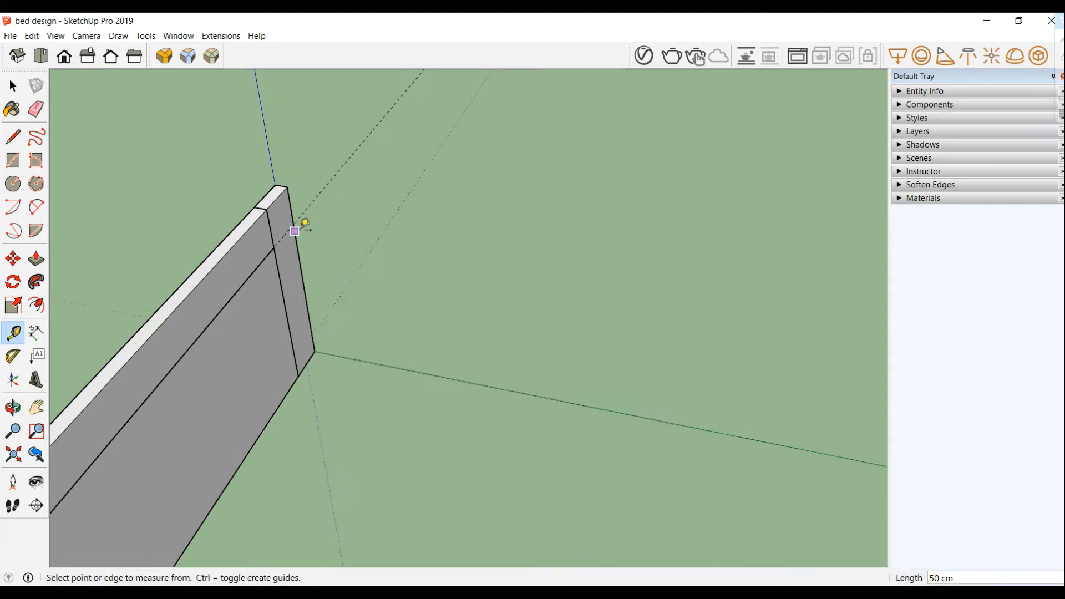
left_click(13, 161)
left_click(292, 223)
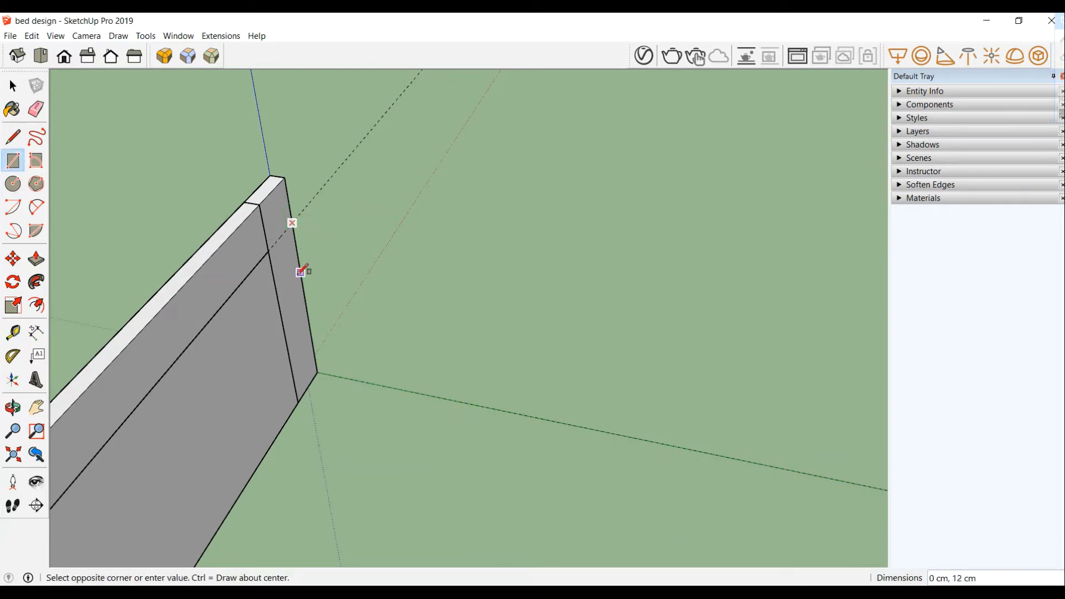
type("15,3")
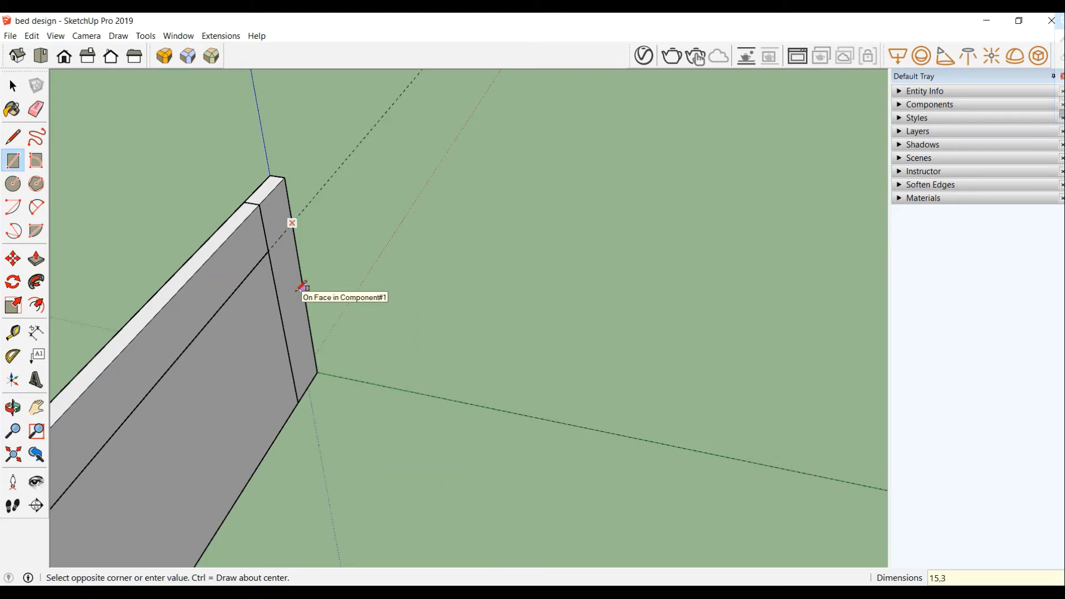
key("Return")
key("ctrl+z")
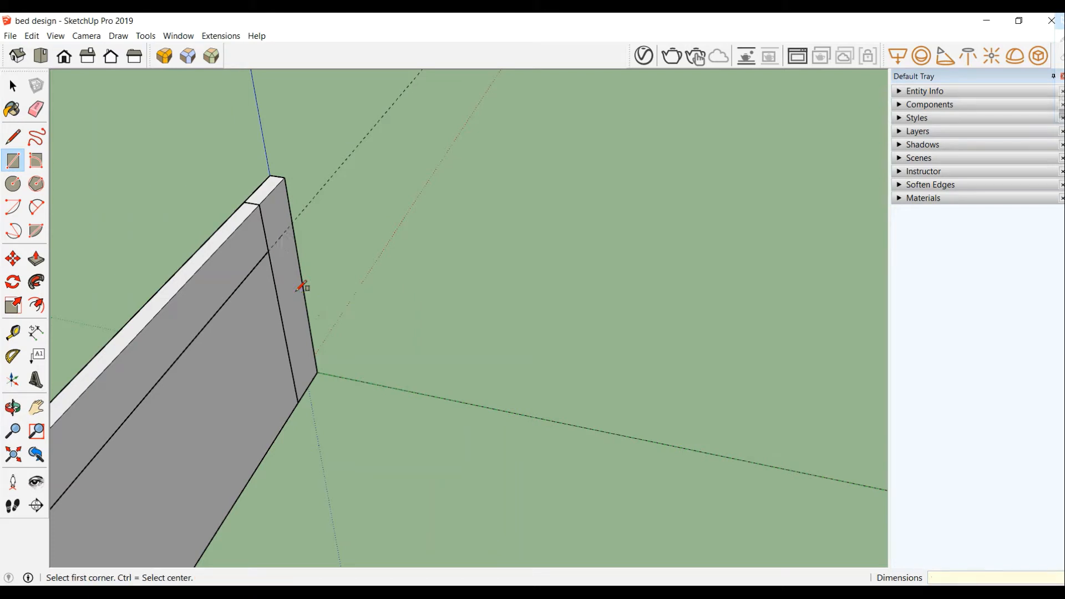
- Draw an upright 15 by 3 cm rectangle on the post's inner face, running down from where the guide meets the outer edge
left_click(293, 223)
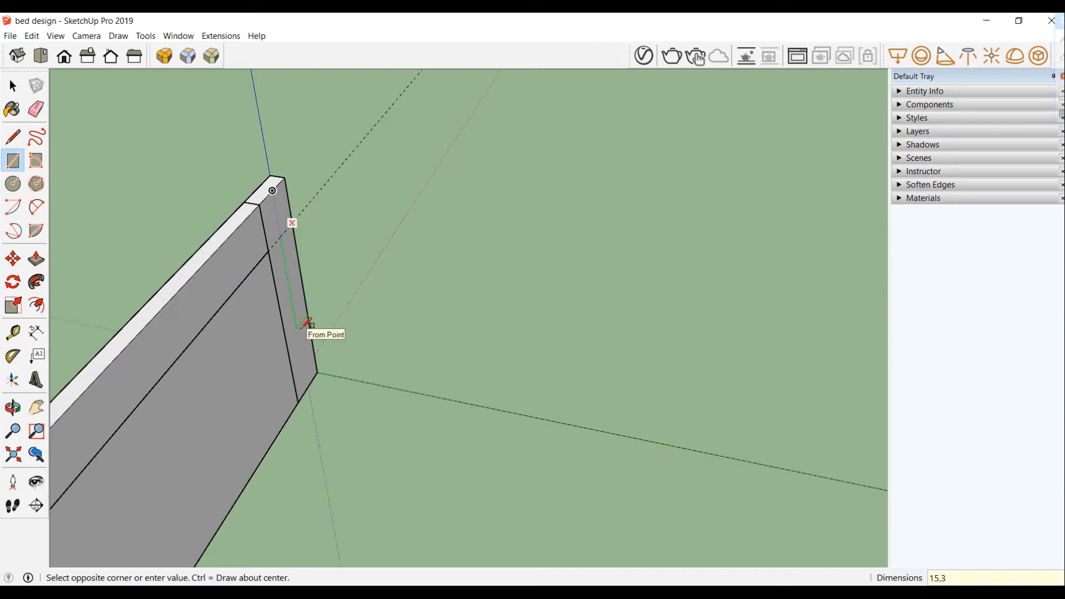
key("Return")
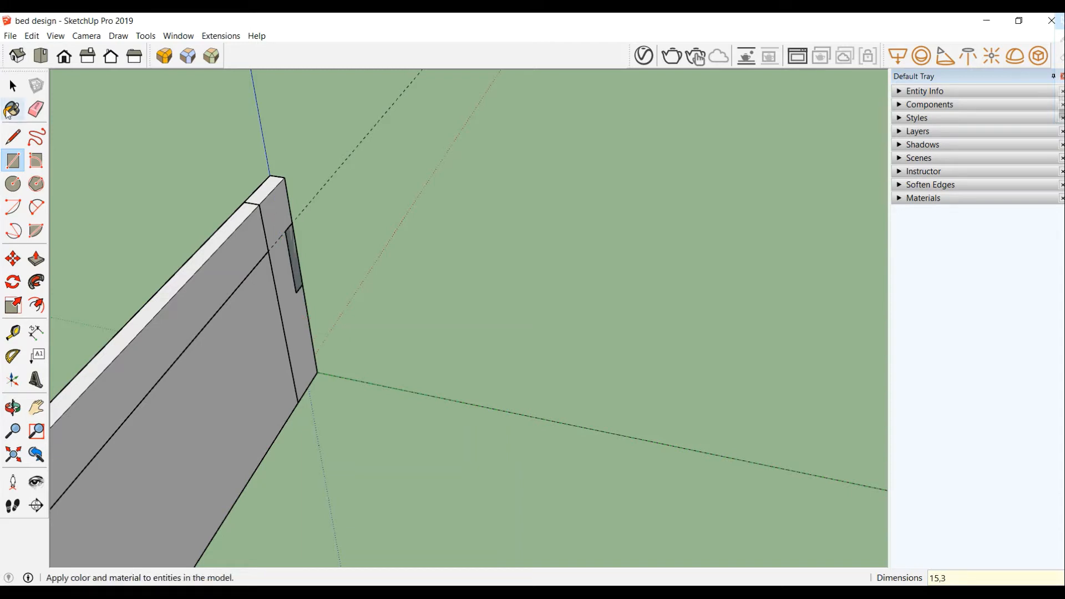
- Group the 15 by 3 cm rectangle on the post and convert the group into a component
left_click(12, 86)
left_click(295, 254)
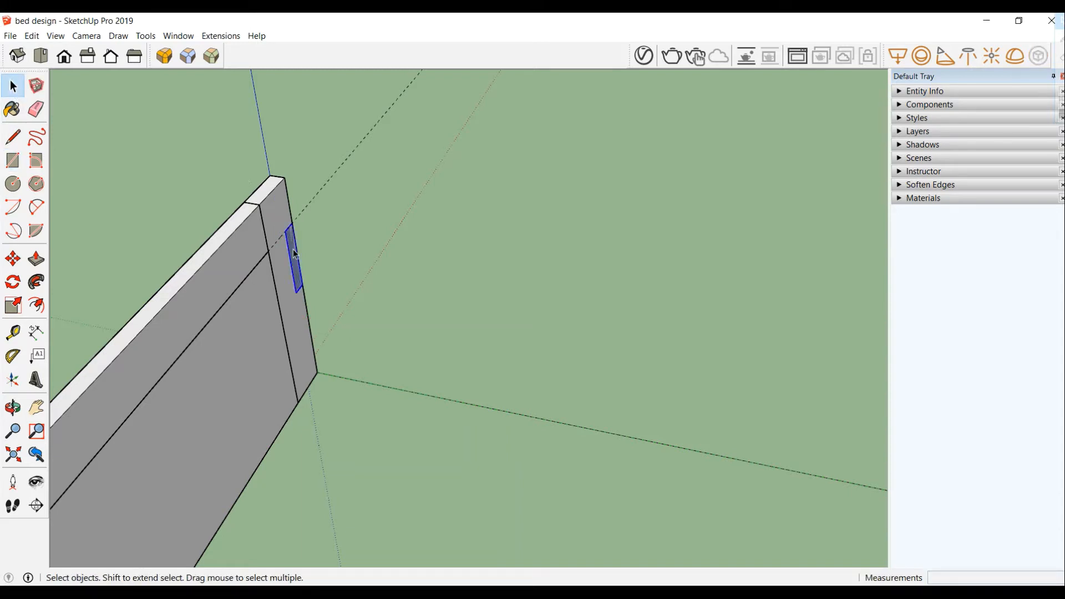
right_click(294, 250)
left_click(353, 359)
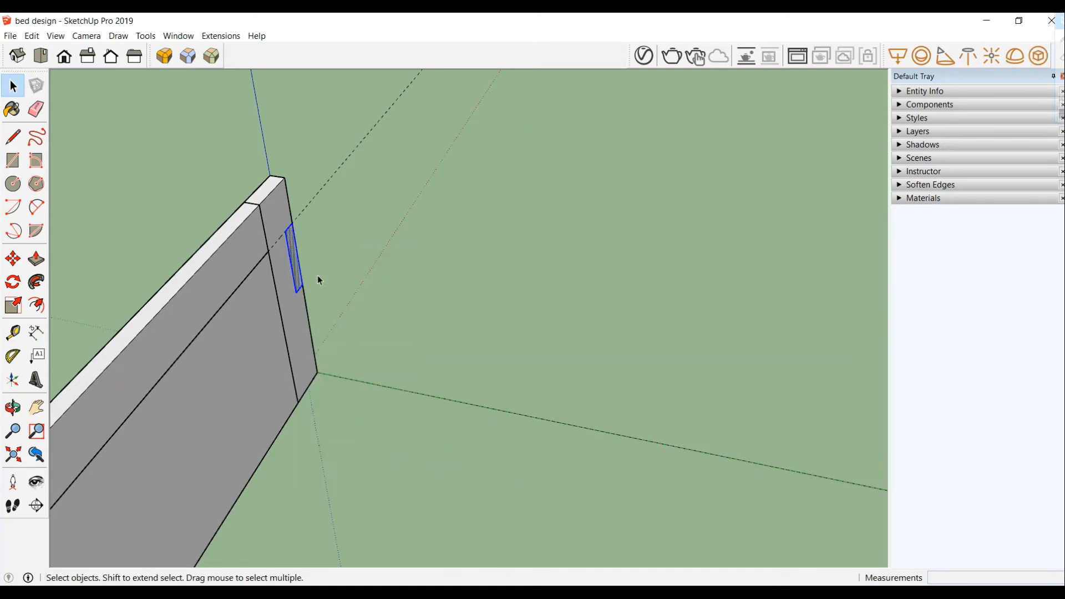
right_click(299, 276)
left_click(348, 359)
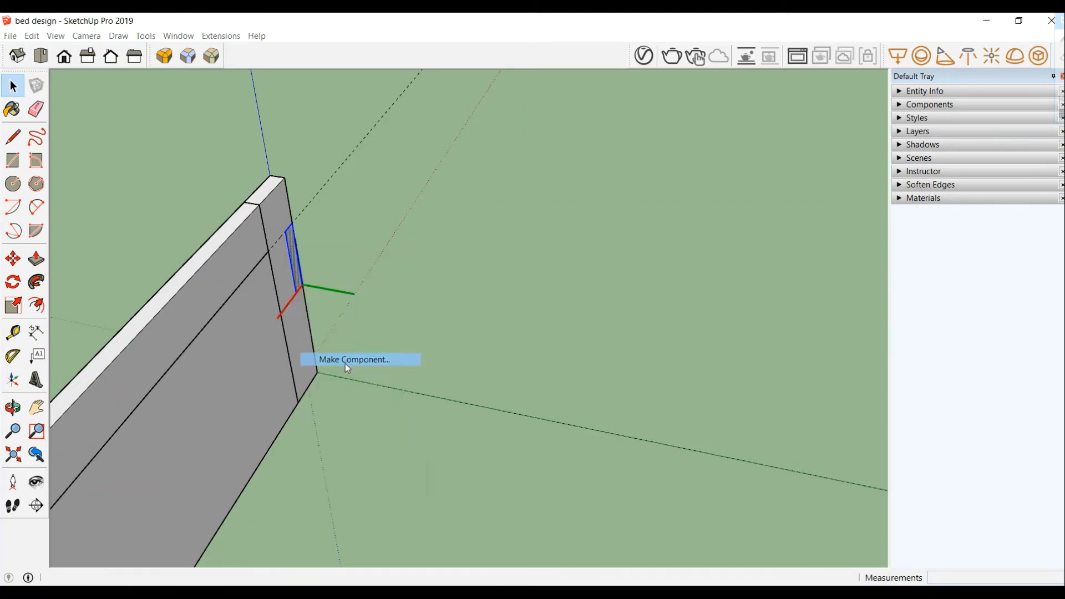
left_click(551, 447)
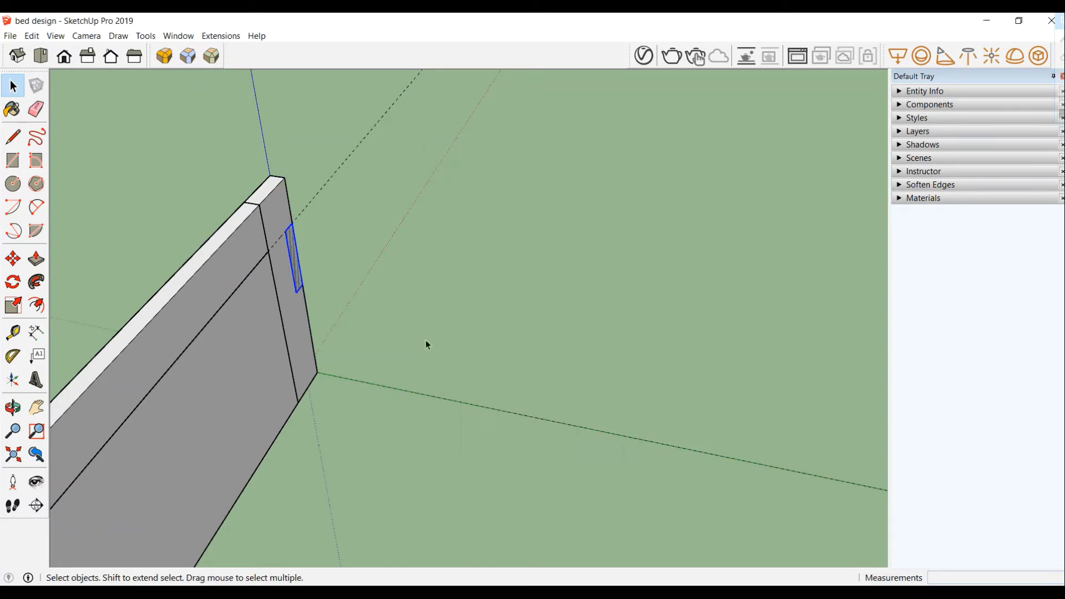
- Inside the component, push/pull the 15 by 3 cm rectangle 177 cm to the second end board to form the side rail
double_click(297, 269)
left_click(36, 259)
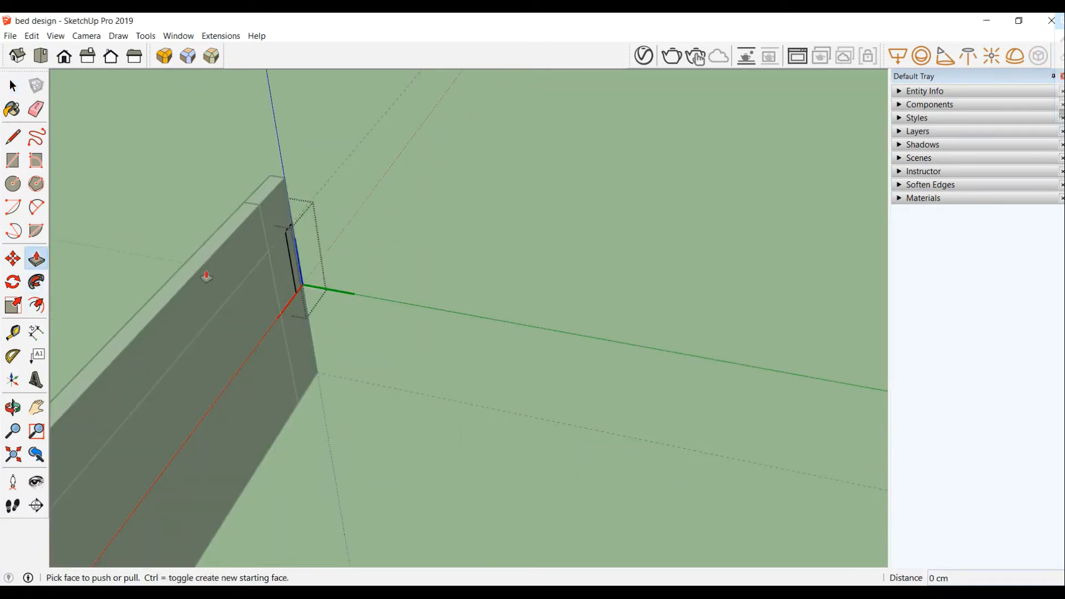
left_click(299, 267)
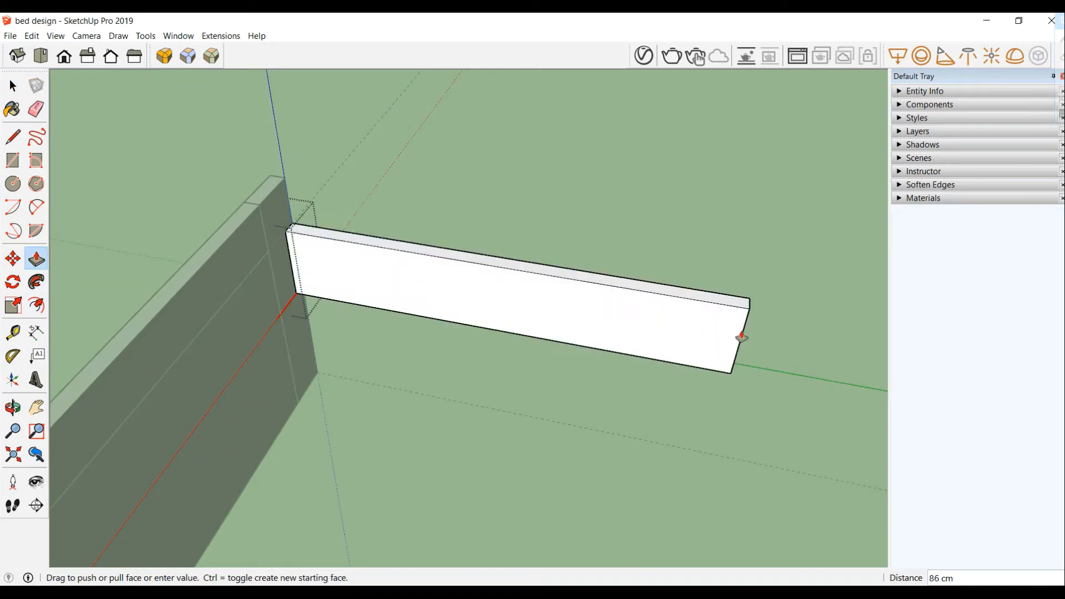
scroll(743, 335, "down", 3)
middle_click_drag(743, 336, 364, 315)
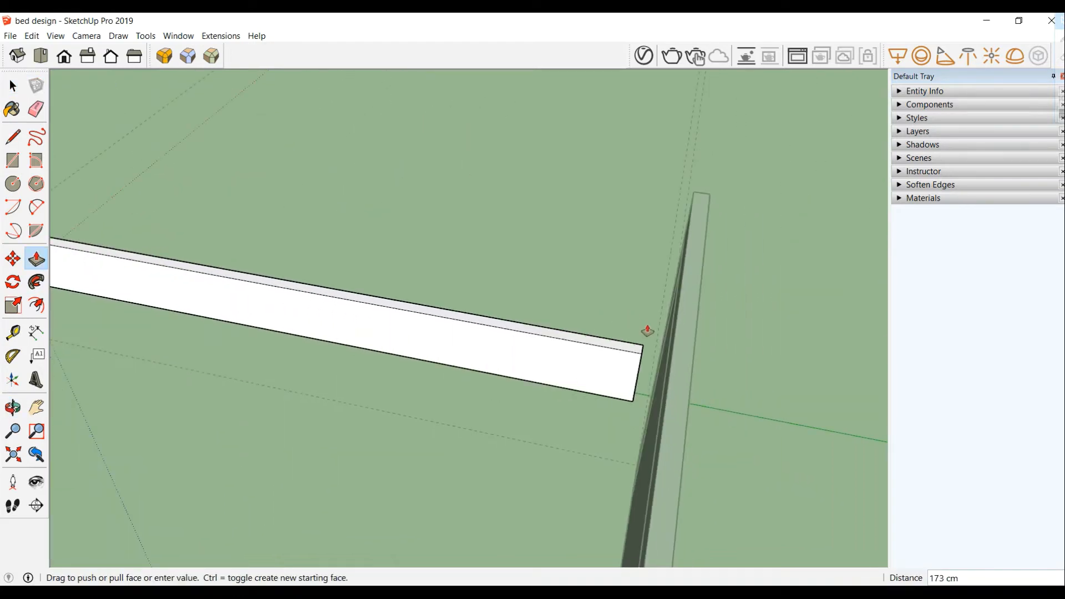
left_click(664, 340)
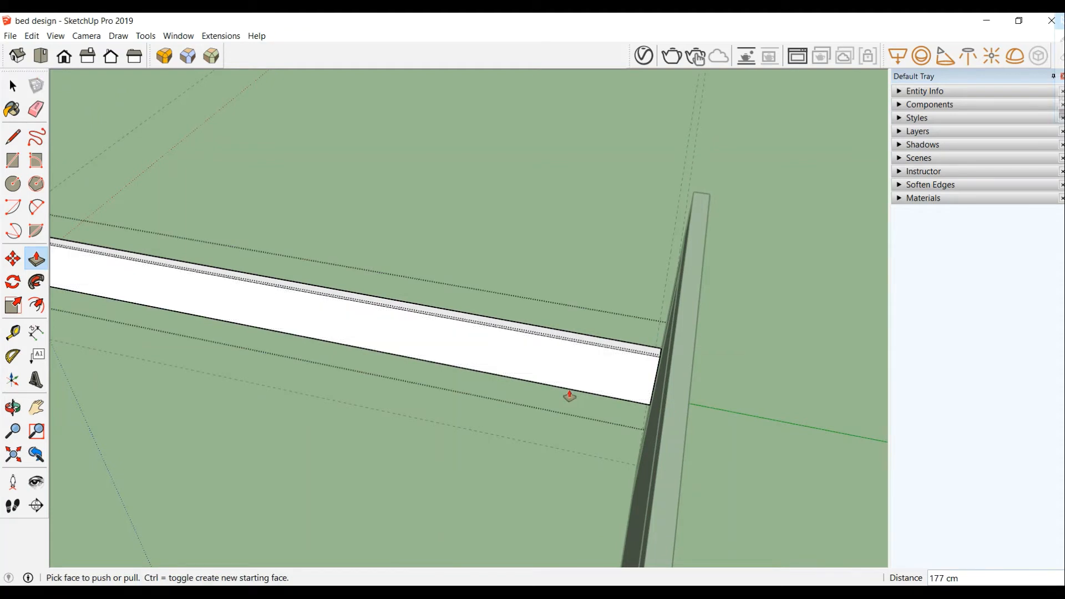
- Close the side rail component and place a lengthwise guide 5 cm above the lower edge of its inner face
left_click(12, 92)
left_click(258, 191)
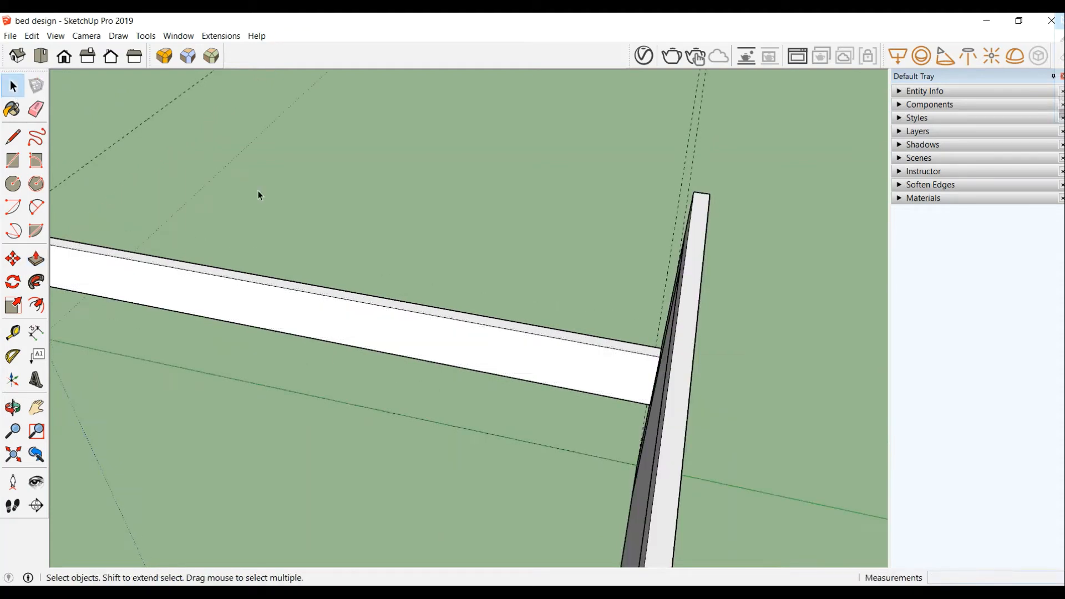
scroll(305, 311, "down", 2)
scroll(76, 304, "up", 2)
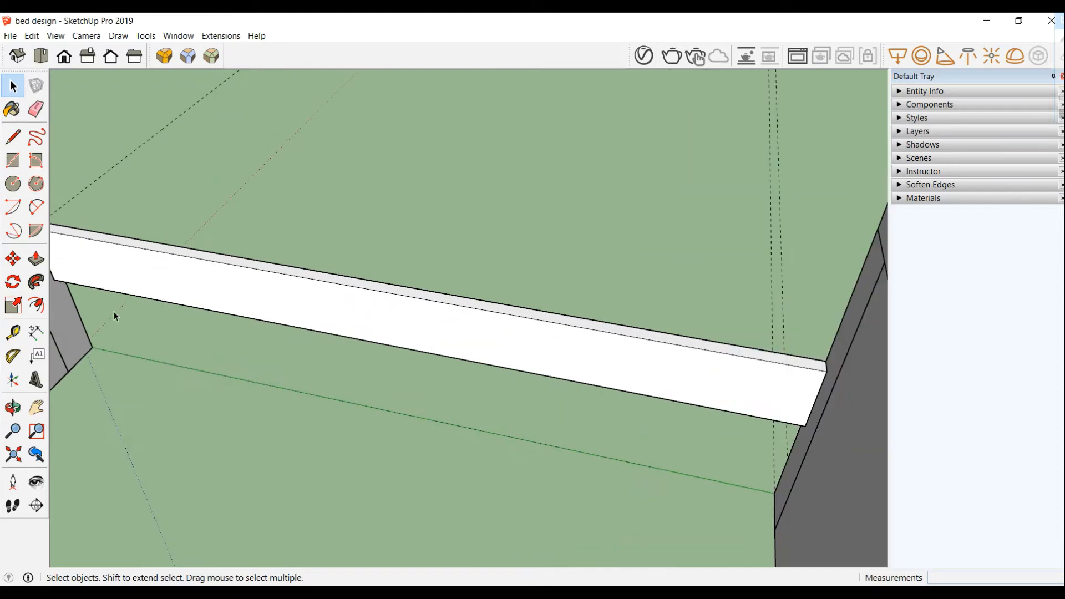
scroll(113, 313, "down", 1)
middle_click_drag(167, 326, 309, 361, "shift")
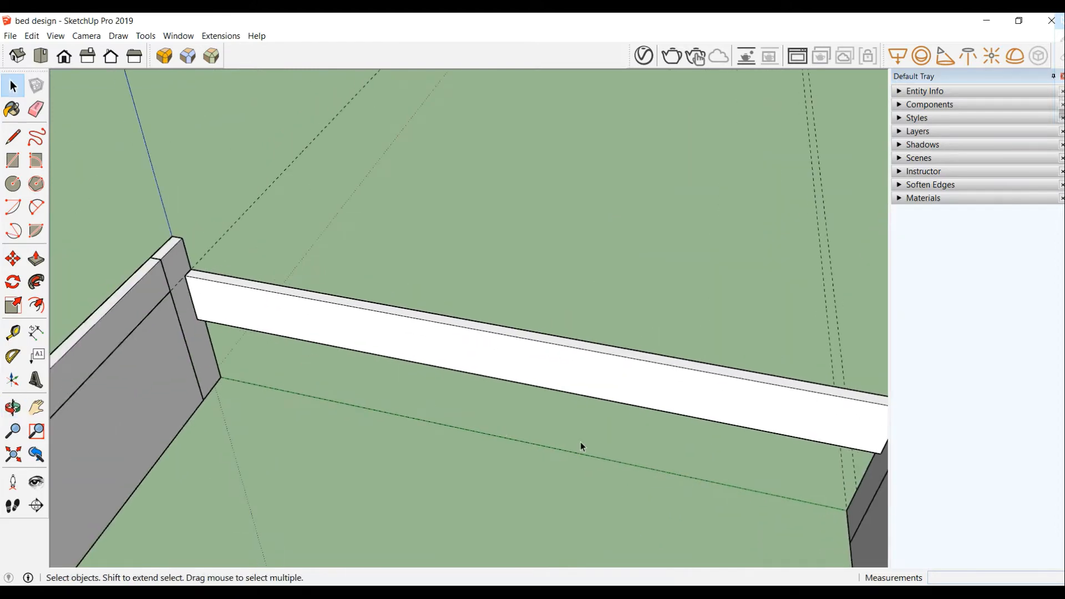
scroll(581, 441, "up", 1)
middle_click_drag(639, 431, 702, 399)
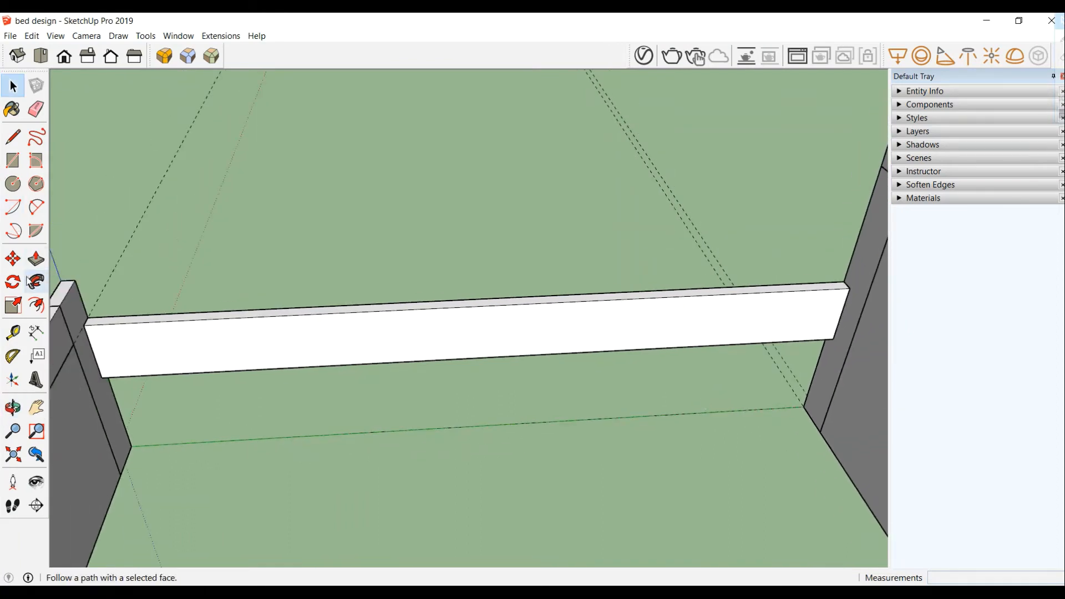
left_click(13, 332)
left_click(385, 362)
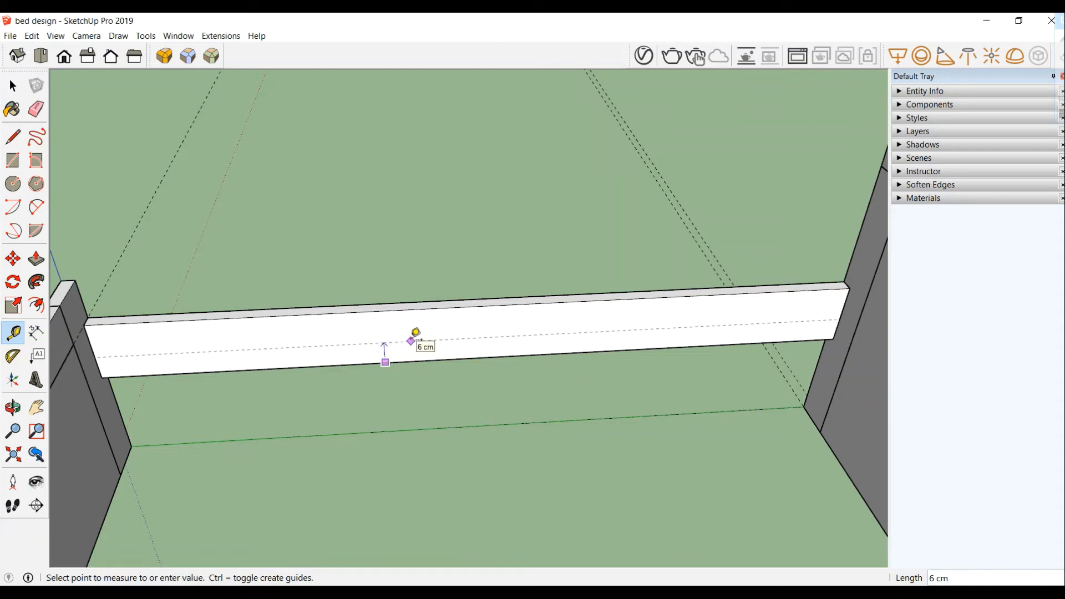
key("Return")
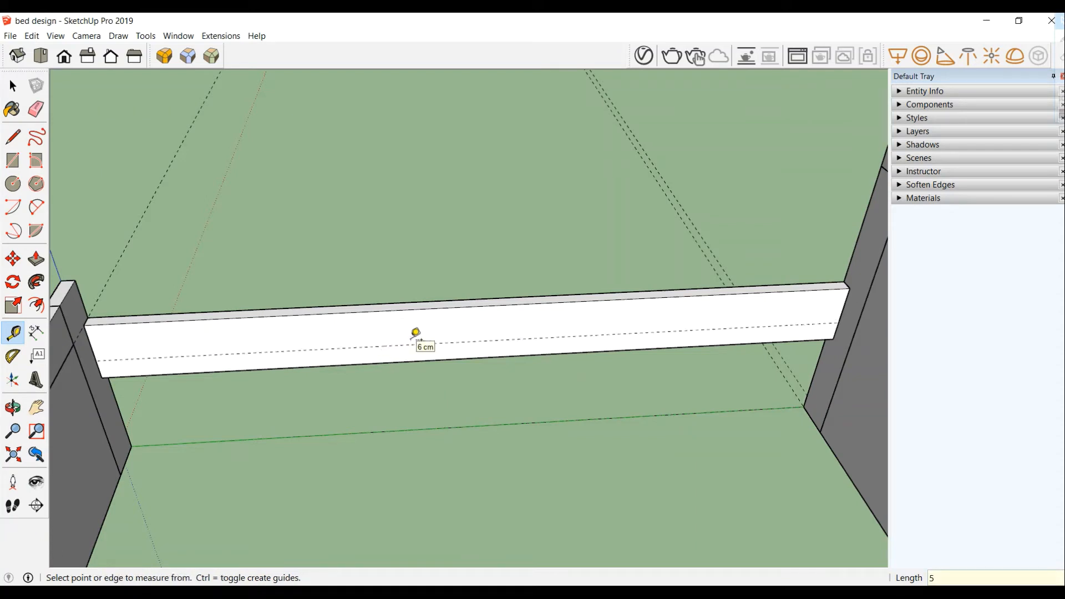
- Draw a 5 by 177 cm rectangle along the lower edge of the side rail's inner face, up to the guide
left_click(13, 161)
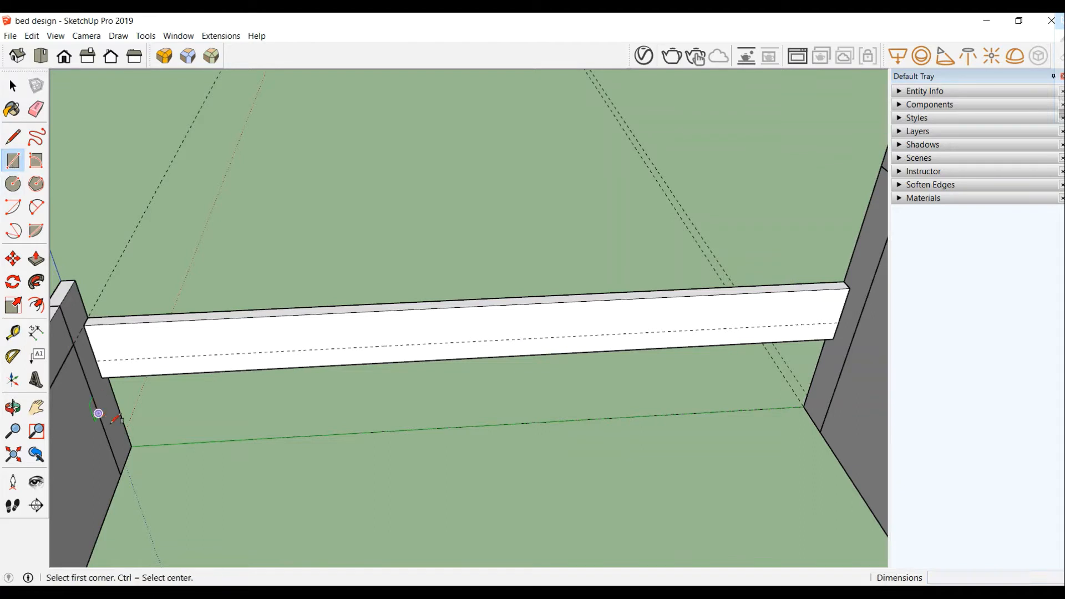
left_click(95, 360)
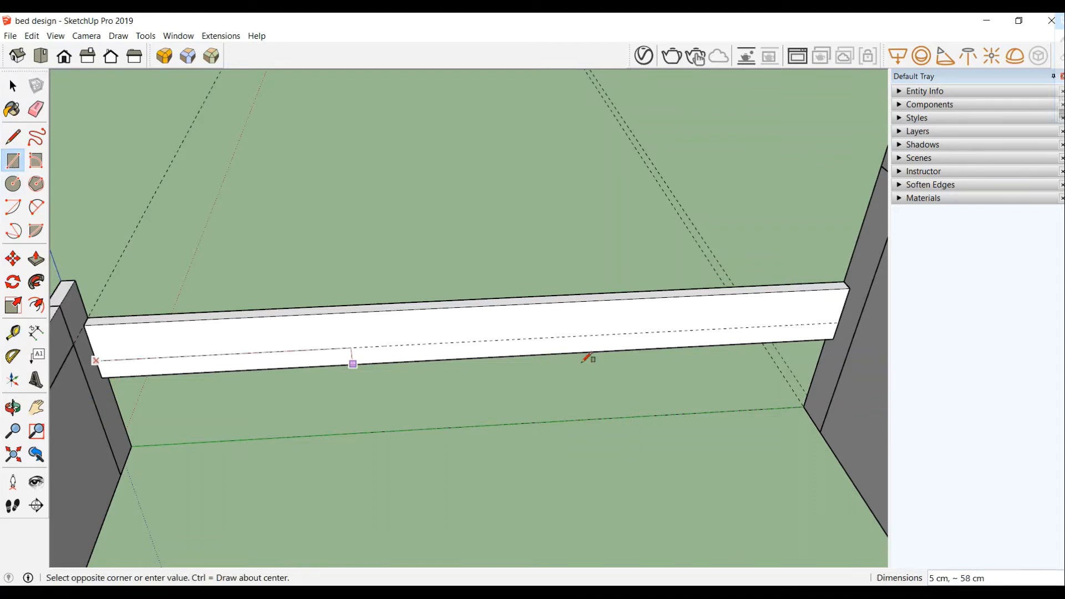
left_click(838, 324)
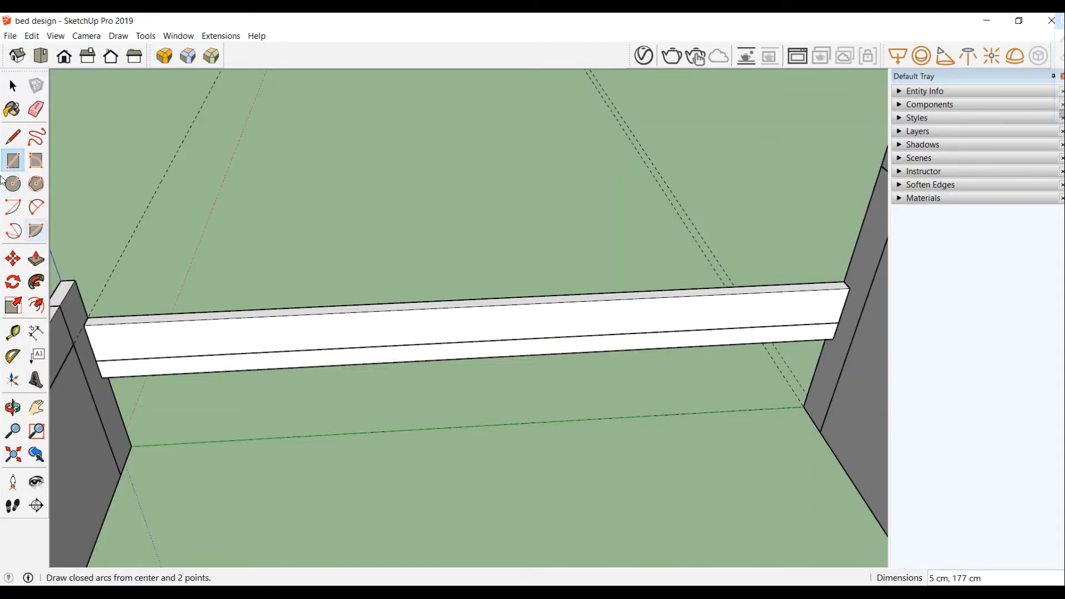
- Group the 5 by 177 cm rectangle on the side rail and convert the group into a component
left_click(13, 85)
left_click(413, 359)
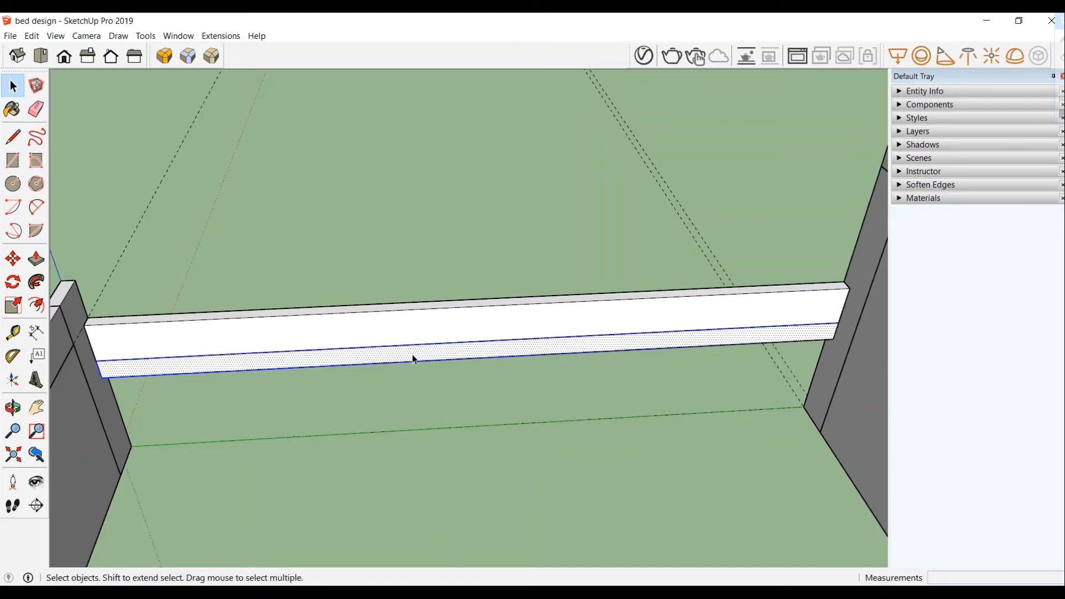
right_click(412, 357)
left_click(448, 229)
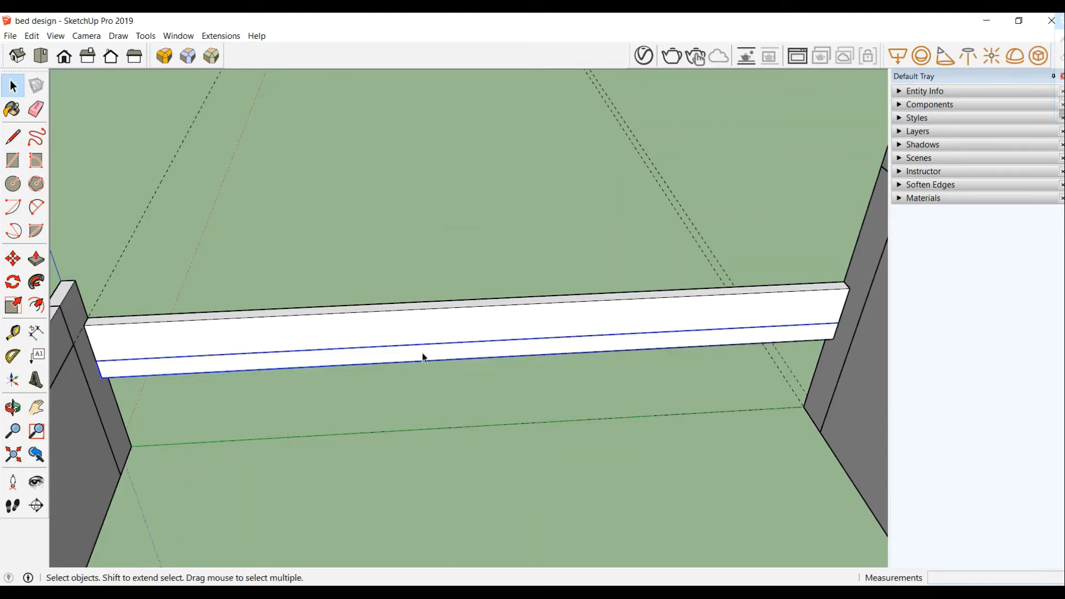
right_click(423, 357)
left_click(463, 189)
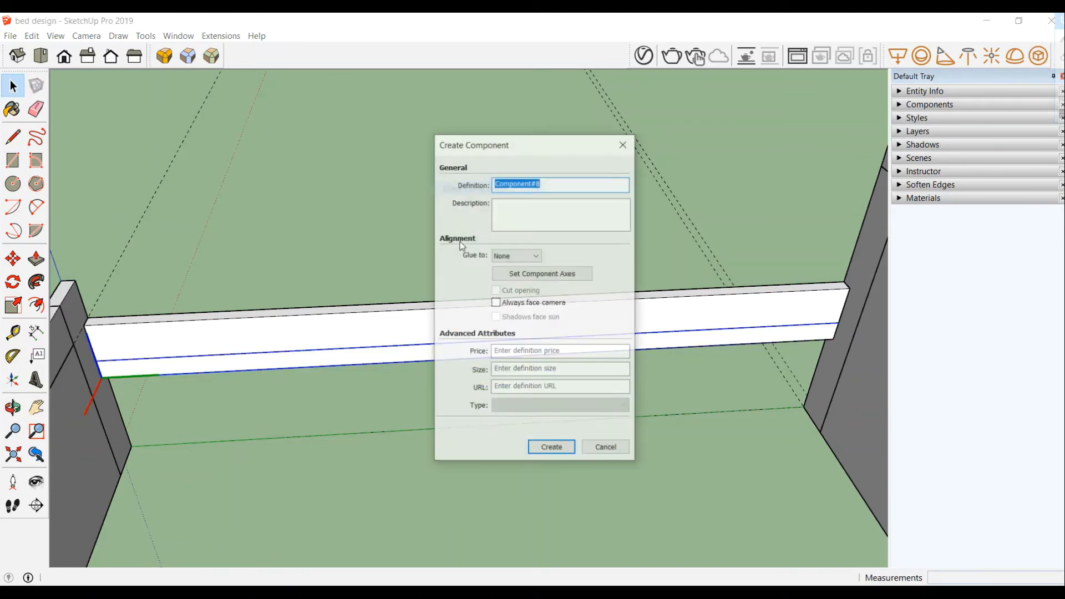
left_click(547, 445)
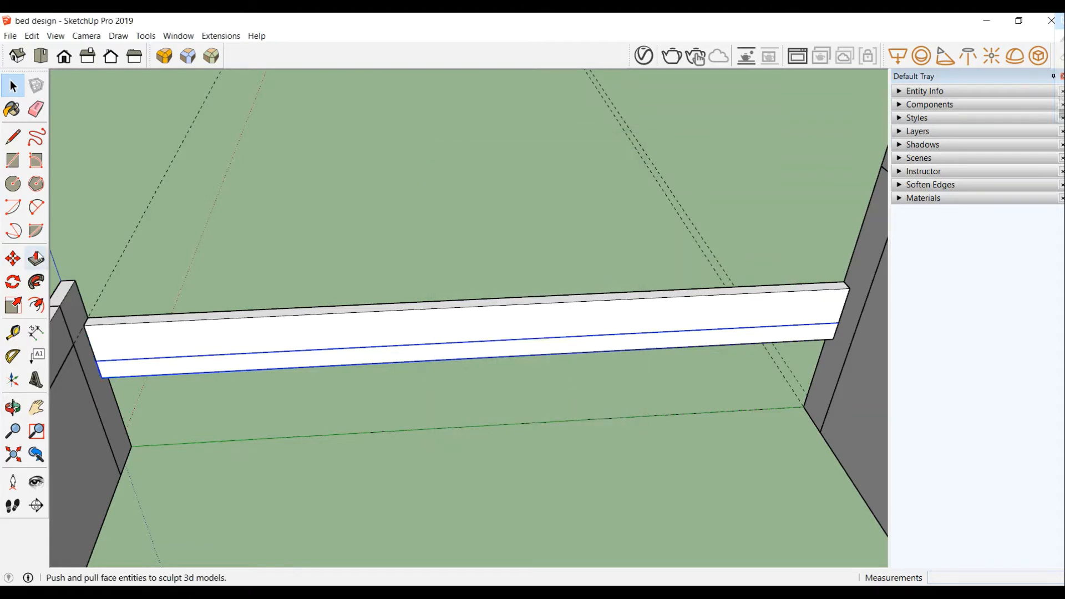
- Inside the strip's component, push/pull the 5 by 177 cm face out 5 cm from the side rail
double_click(282, 362)
left_click(283, 363)
left_click(110, 254)
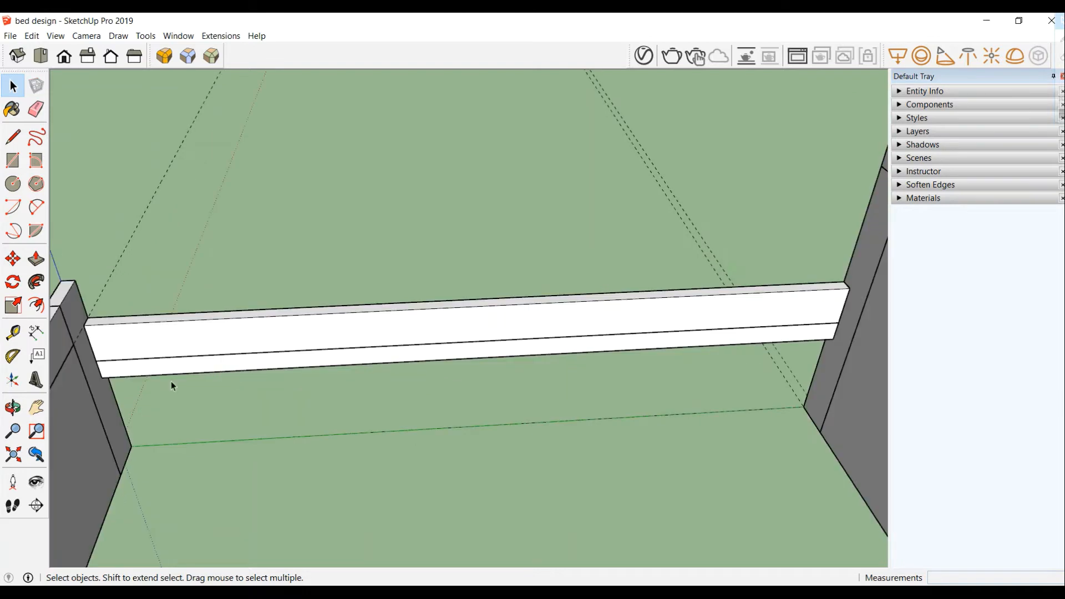
double_click(169, 368)
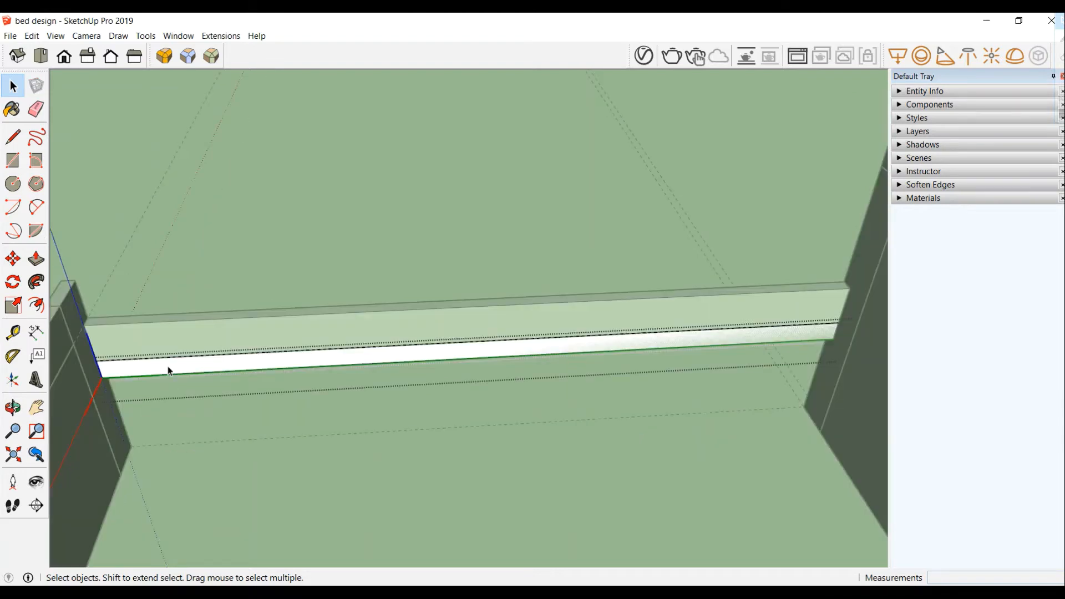
left_click(36, 259)
left_click_drag(242, 372, 253, 391)
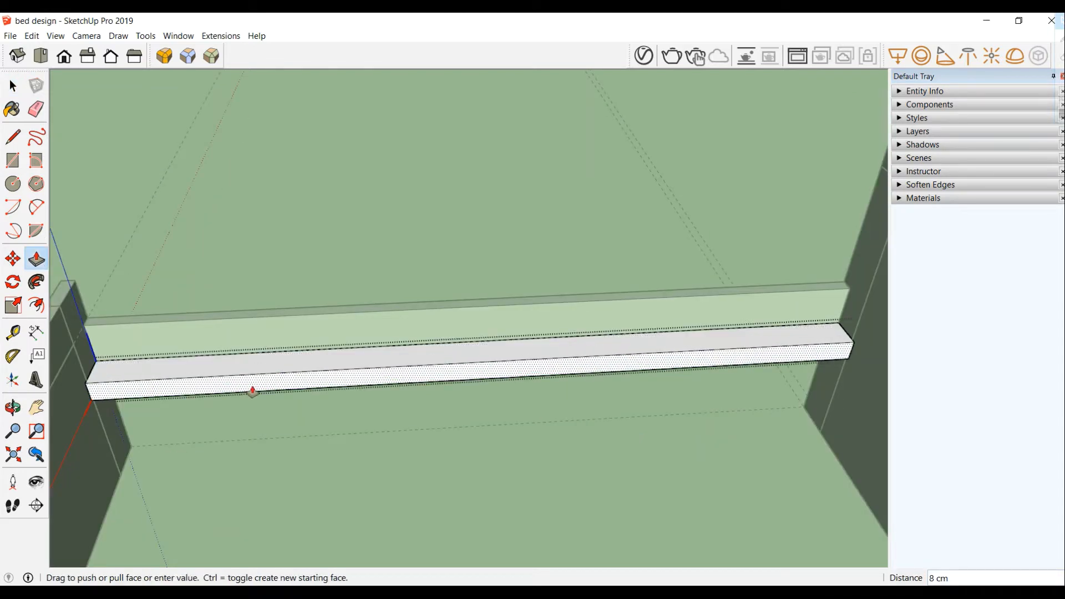
type("5")
key("Return")
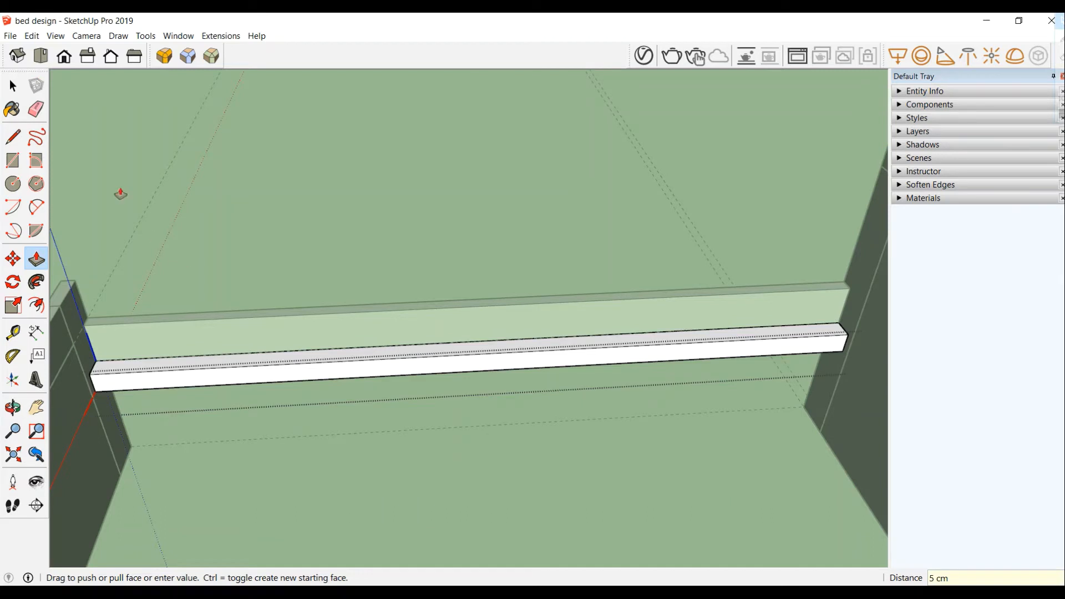
- Place a guide 3 cm in from the strip's end at the first end board, parallel to its end edge
left_click(13, 332)
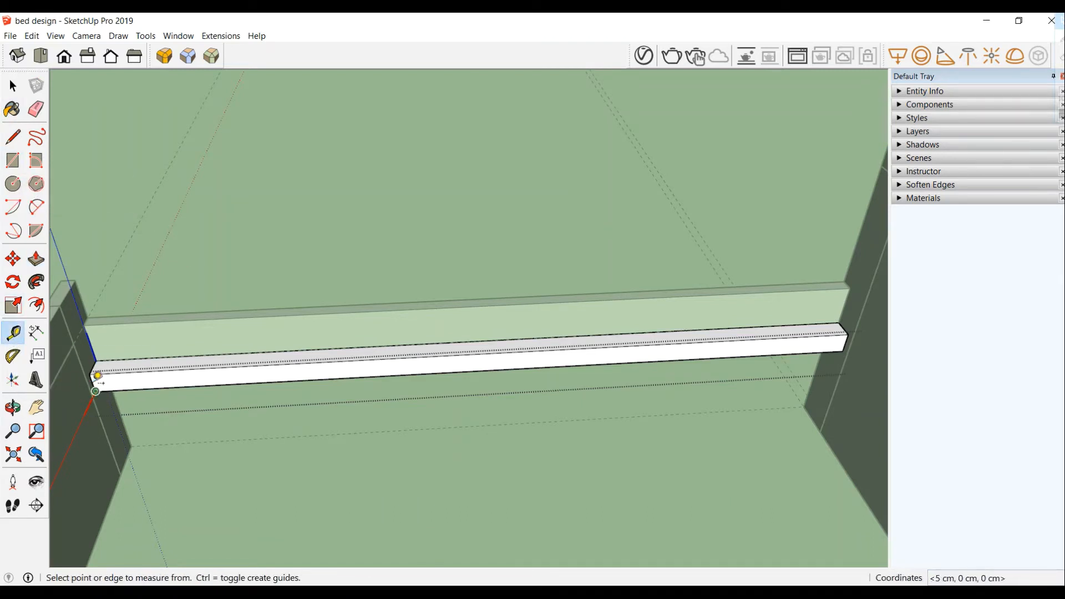
scroll(97, 383, "up", 2)
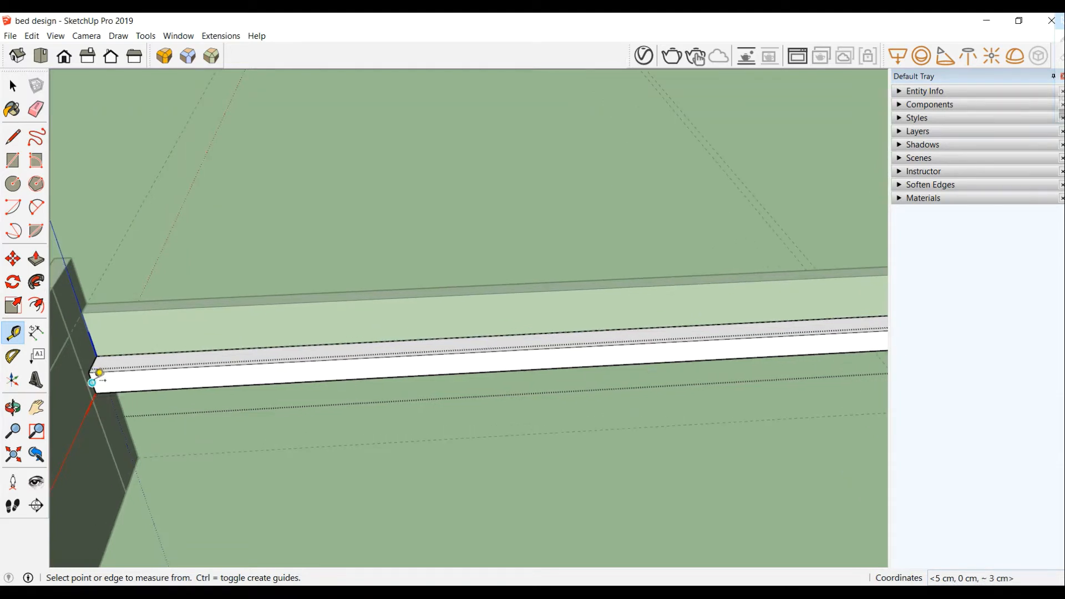
left_click(94, 382)
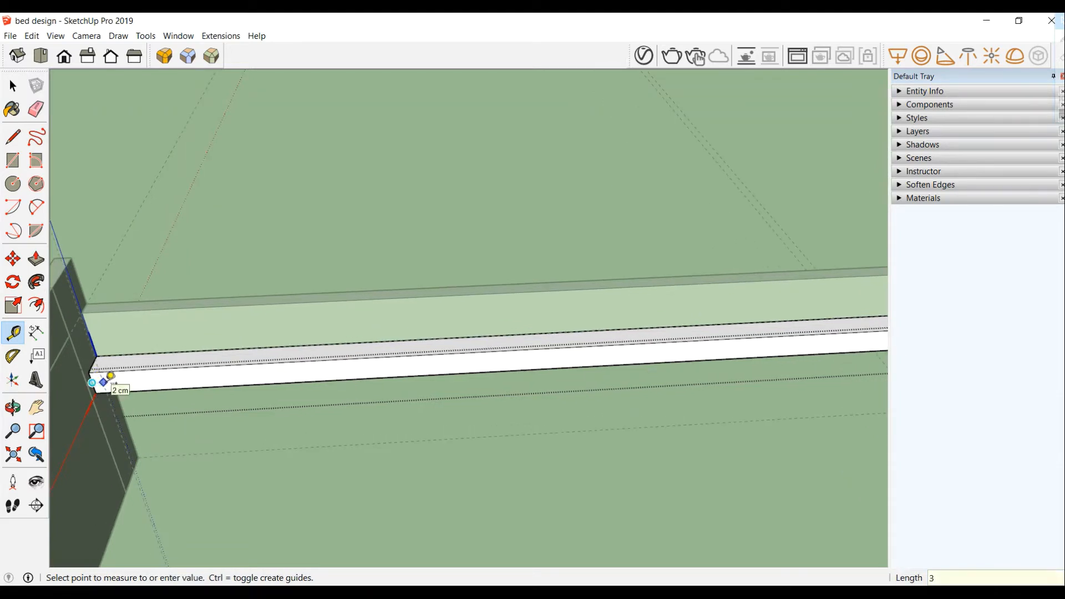
key("Return")
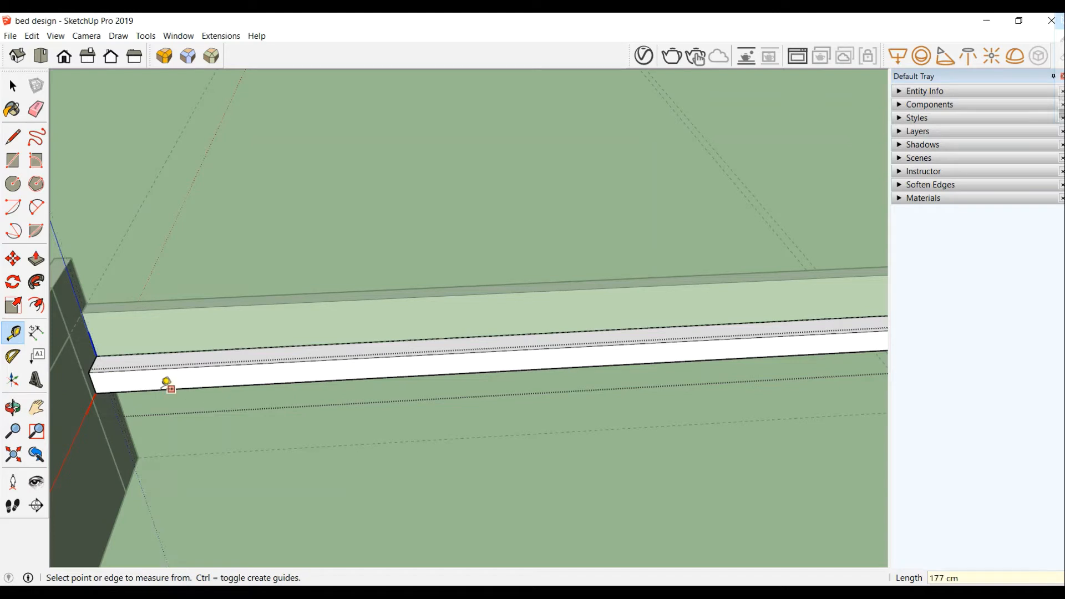
left_click(92, 382)
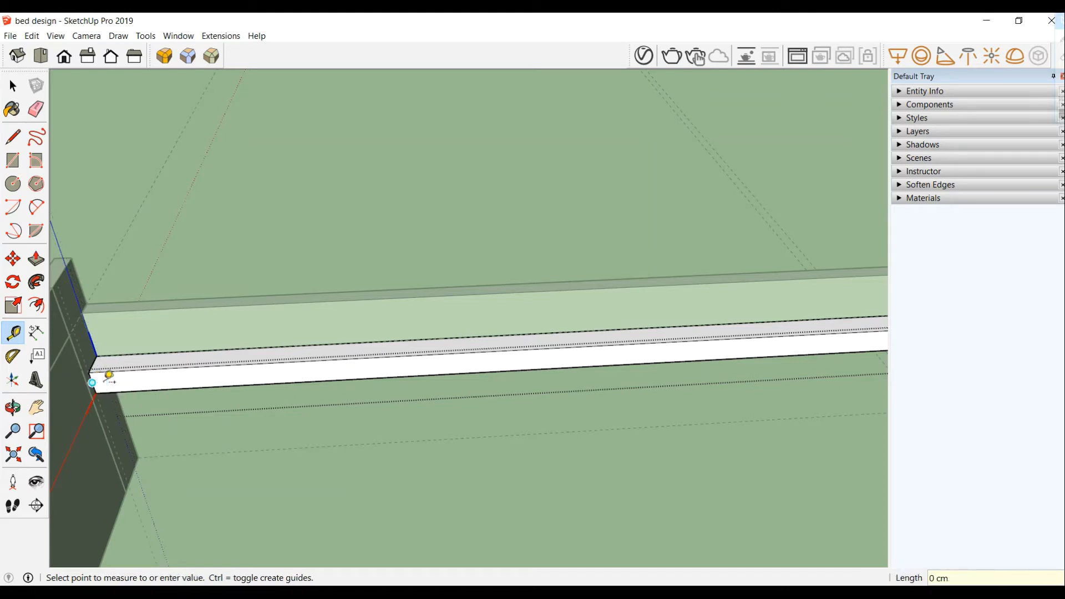
key("Return")
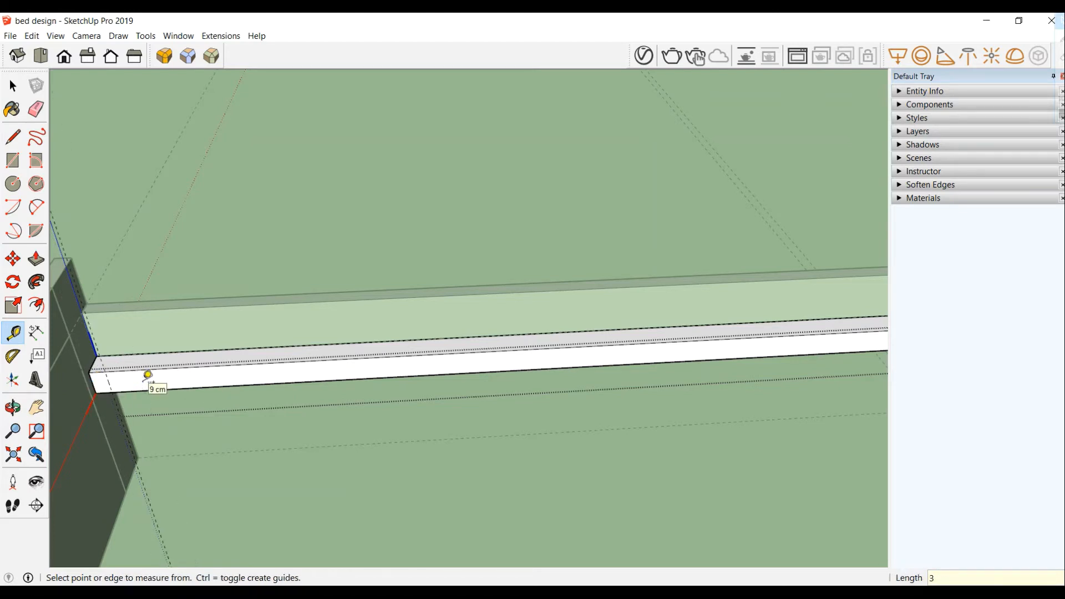
- Place a guide 3 cm in from the strip's opposite end, at the second end board
middle_click_drag(150, 375, 630, 397)
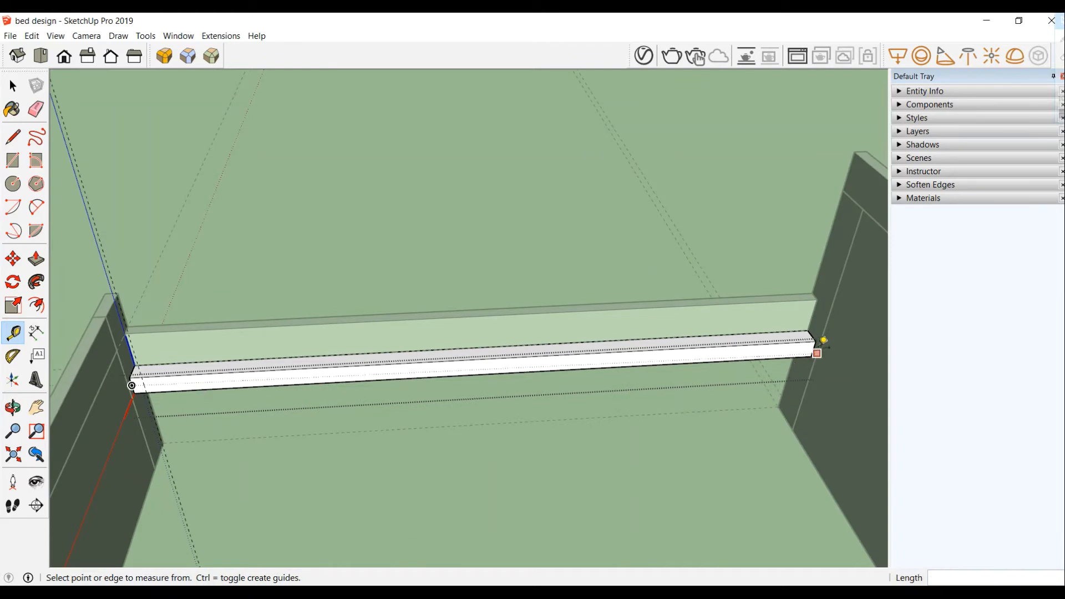
scroll(811, 357, "up", 1)
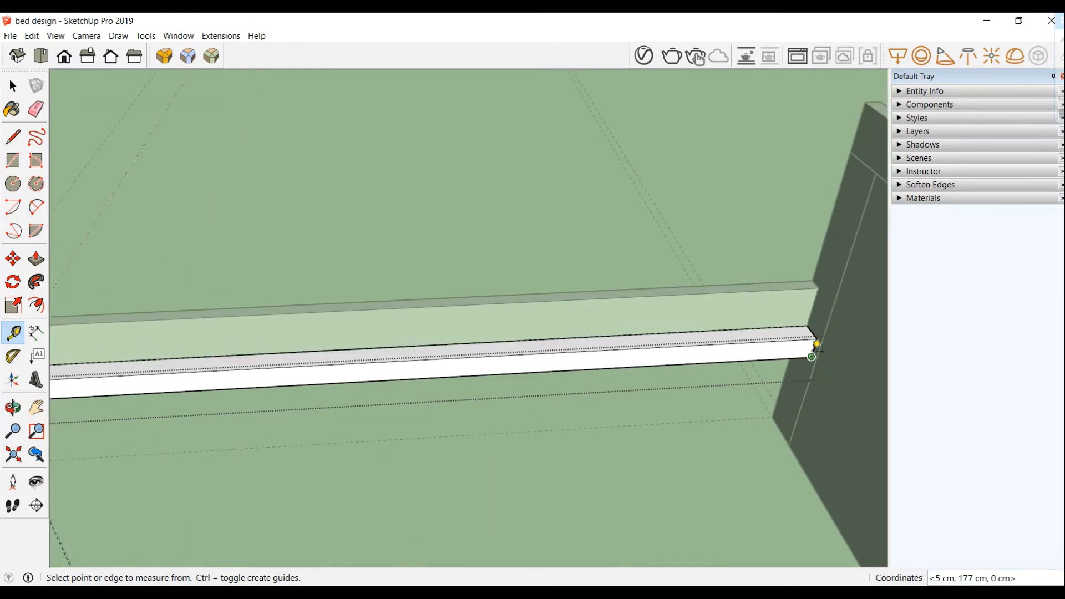
left_click(815, 348)
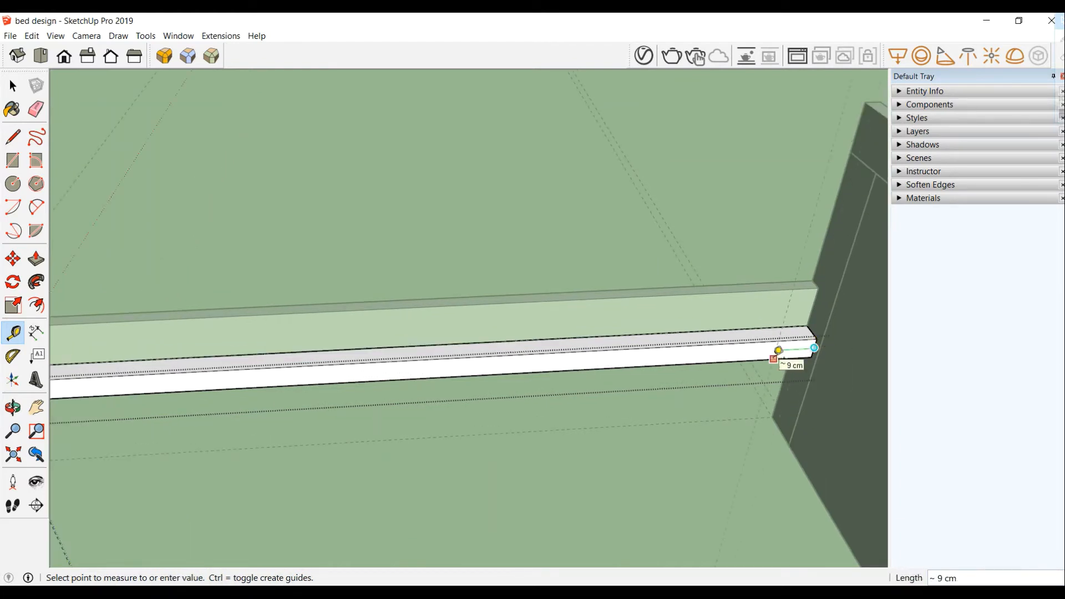
type("3")
key("Return")
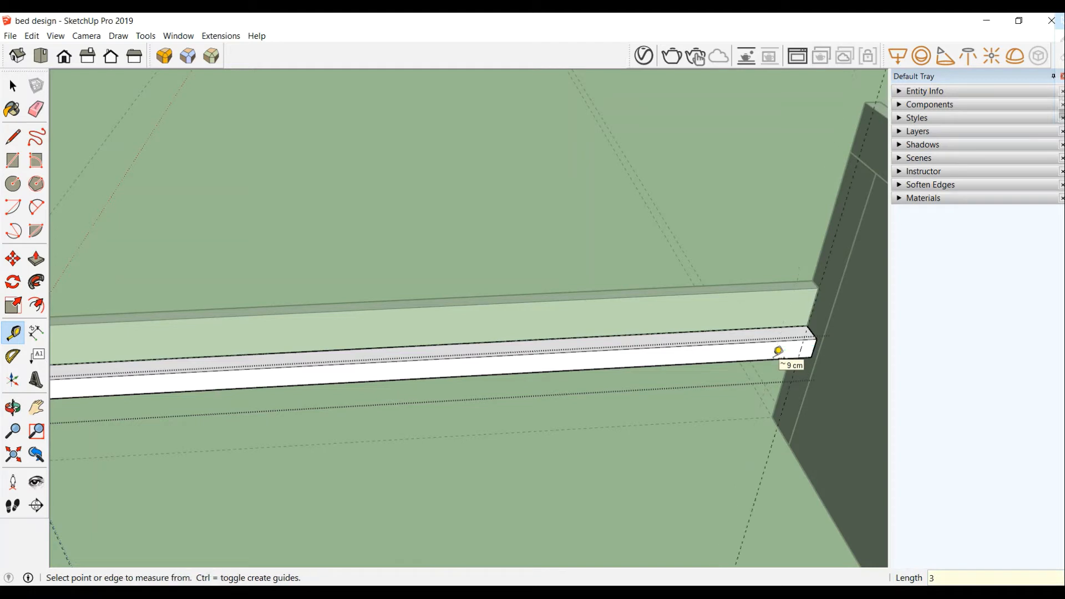
- Draw a 5 by 3 cm rectangle on the strip's front face, inward from where the second end board's guide meets the upper edge
left_click(13, 160)
left_click(803, 339)
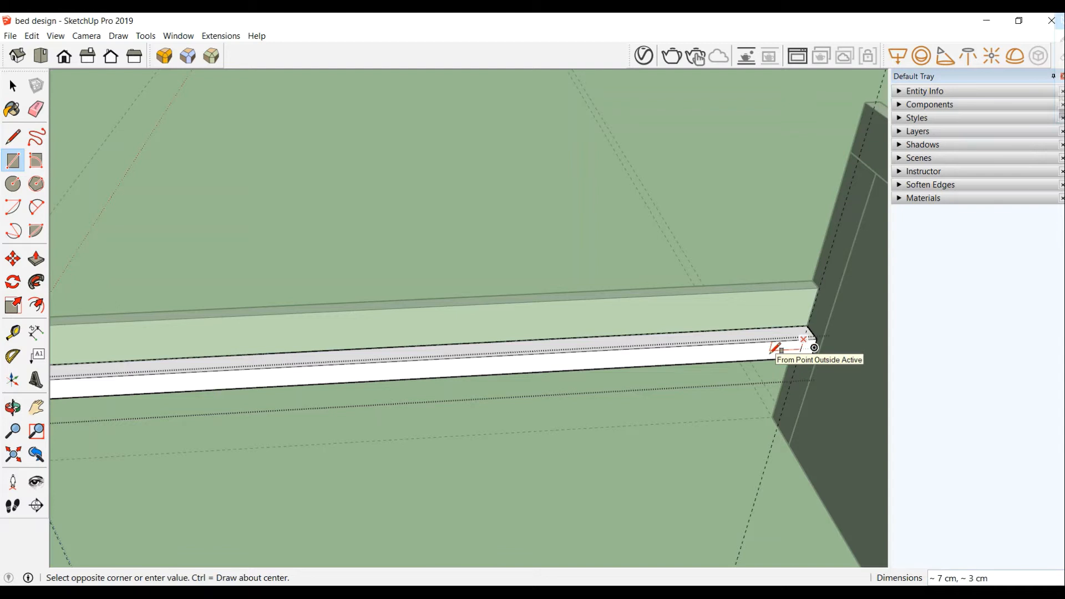
type("5,3")
key("Return")
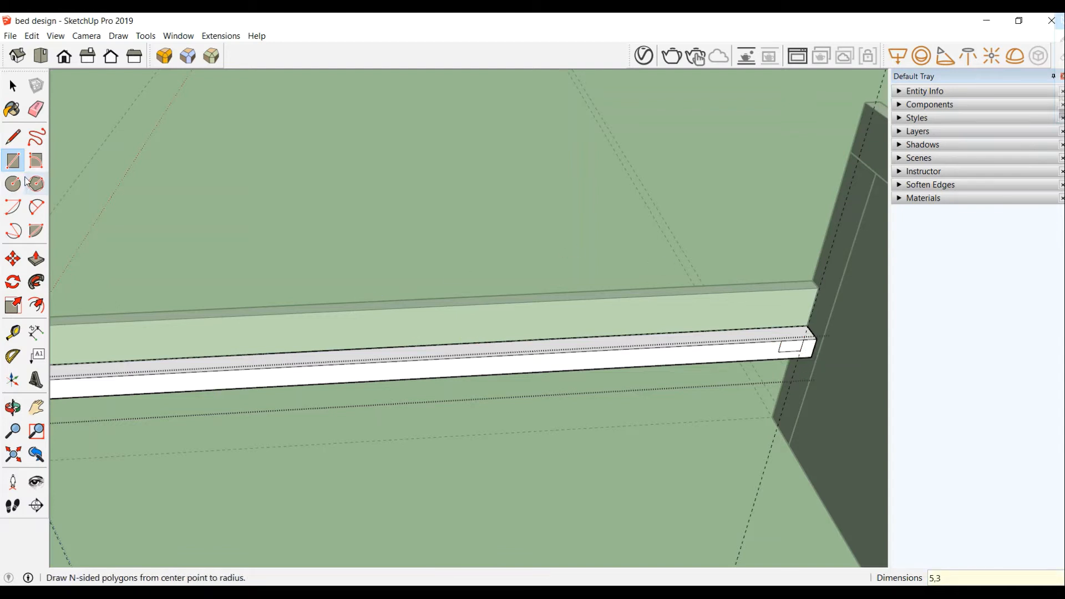
- Copy the 5 by 3 cm rectangle 166 cm to the guide at the first end board and divide the span into 17 equal intervals
left_click(13, 86)
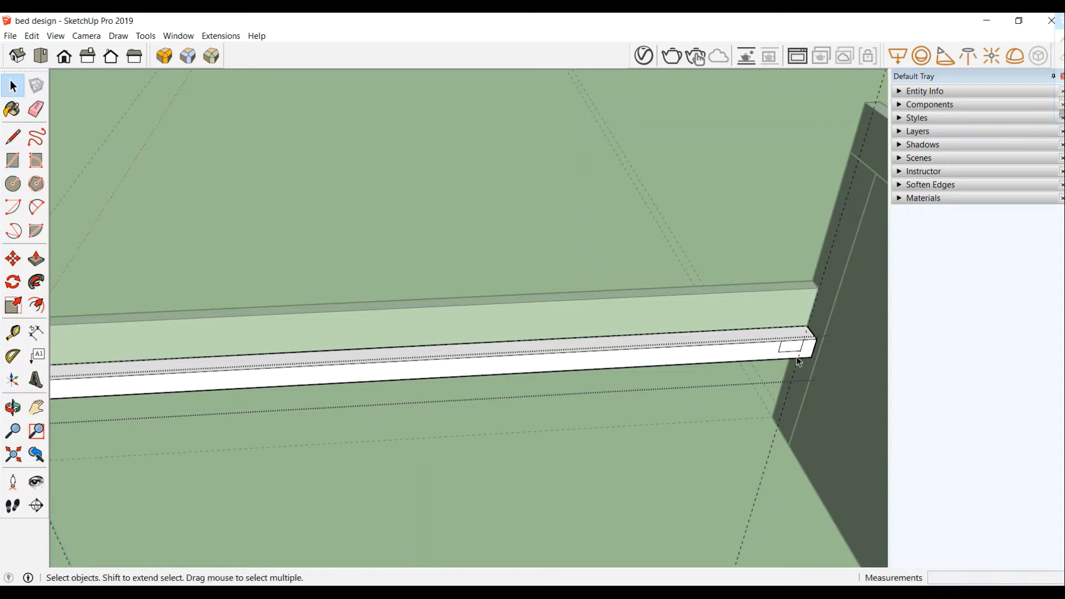
left_click(782, 353)
scroll(615, 360, "down", 3)
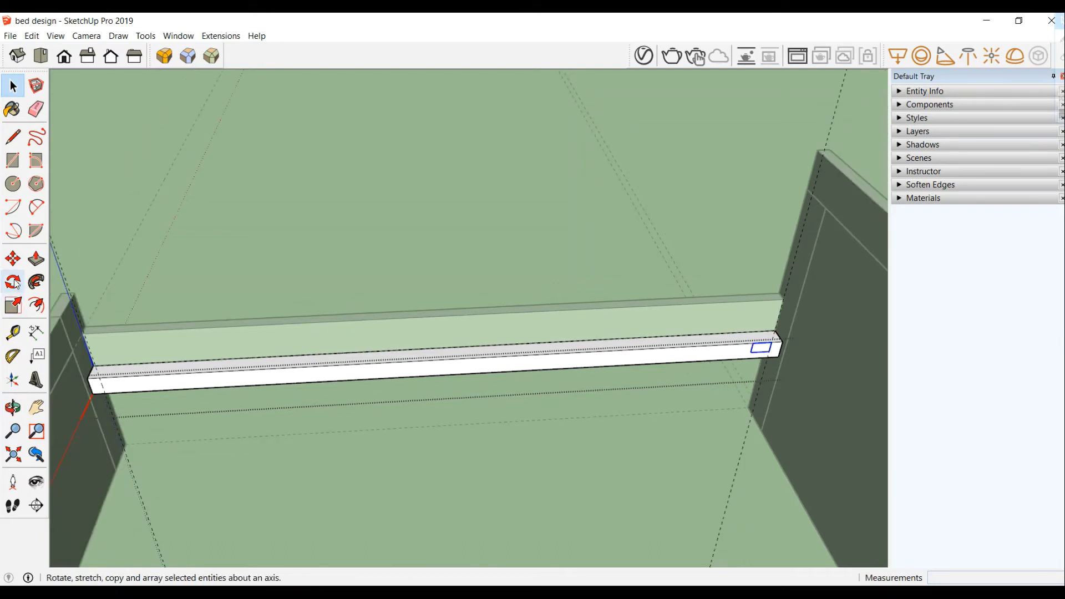
left_click(12, 258)
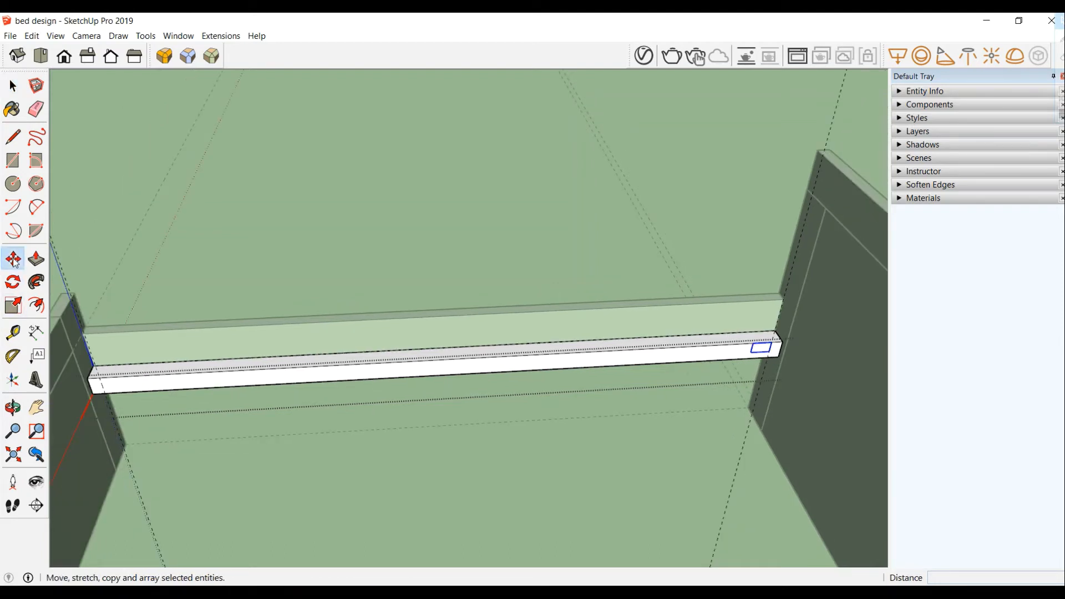
key("ctrl")
left_click(755, 345)
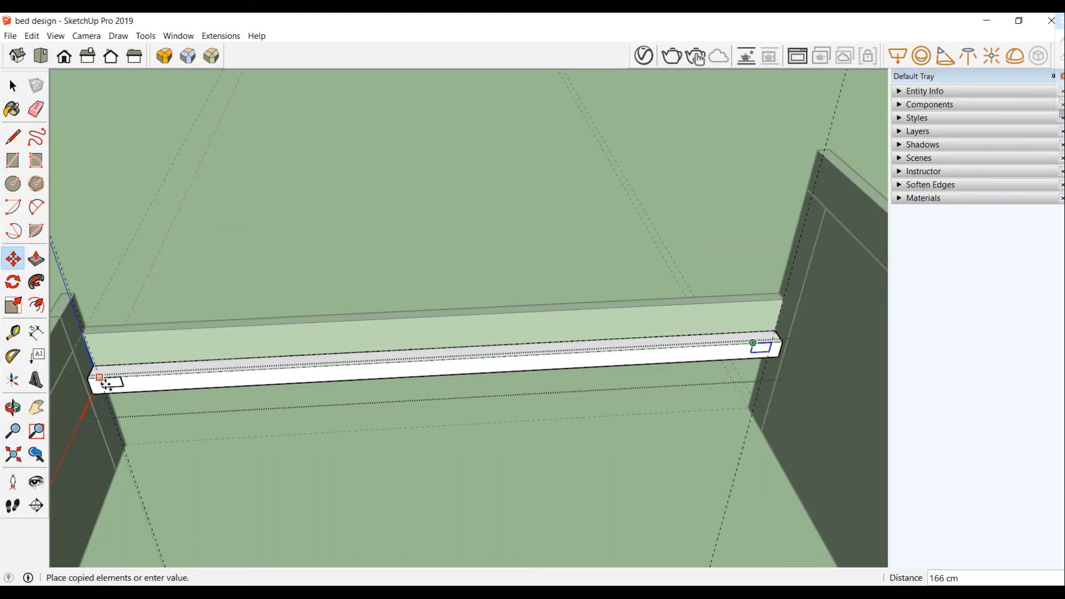
left_click(105, 383)
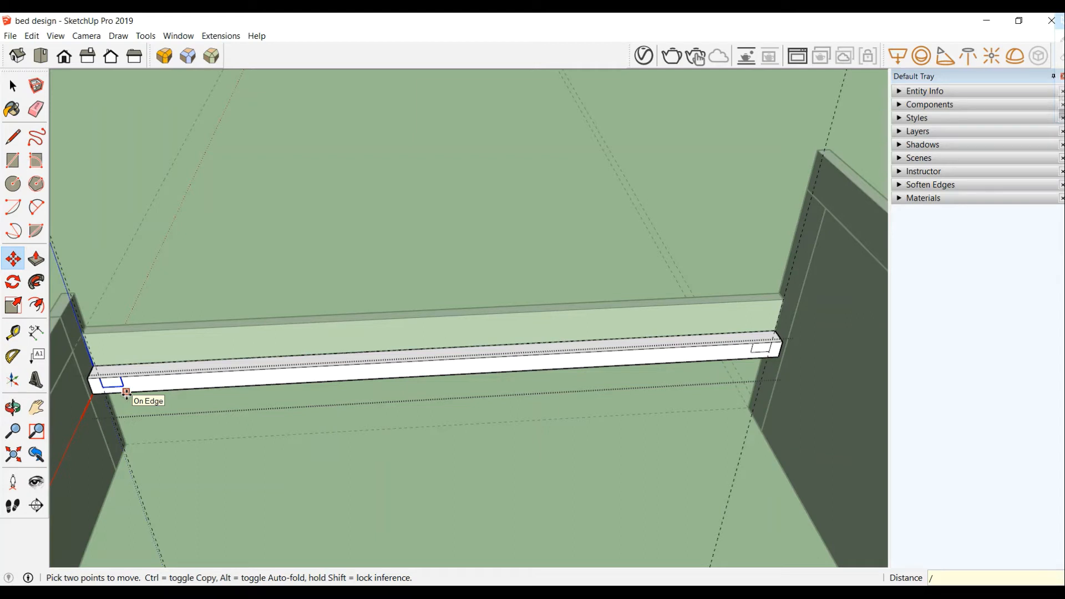
key("Return")
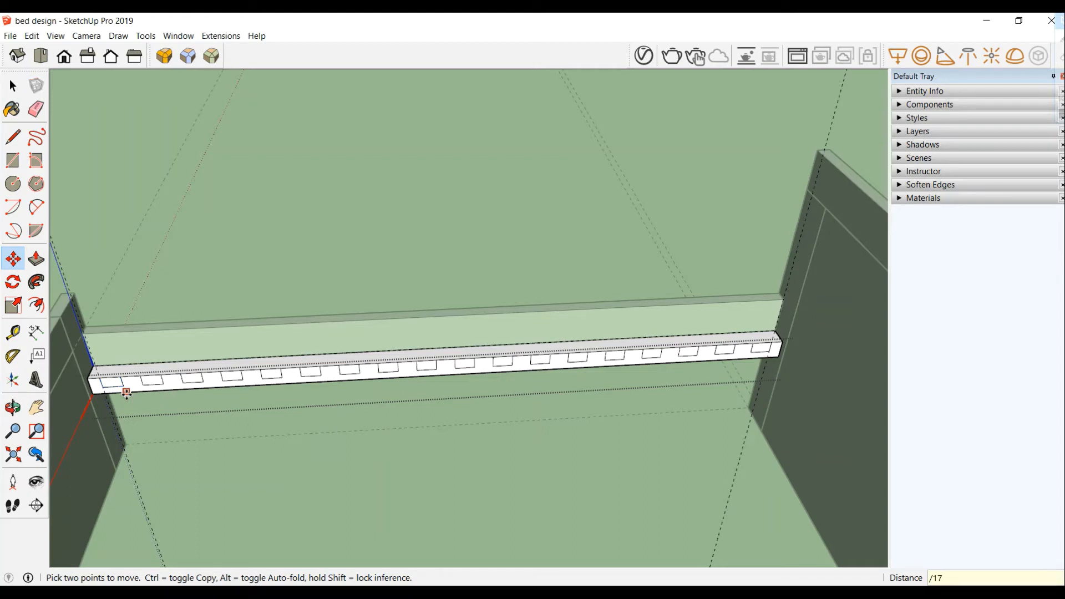
- Push each of the 18 rectangles on the strip's front face 2 cm inward to cut the notches, and close the strip component
left_click(40, 265)
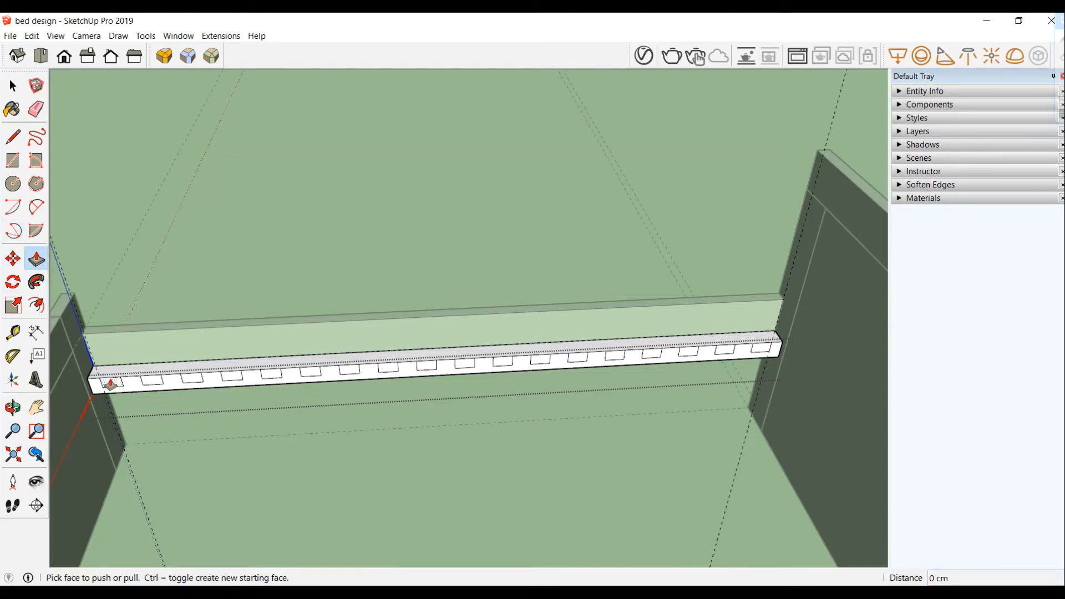
left_click(110, 384)
left_click(111, 379)
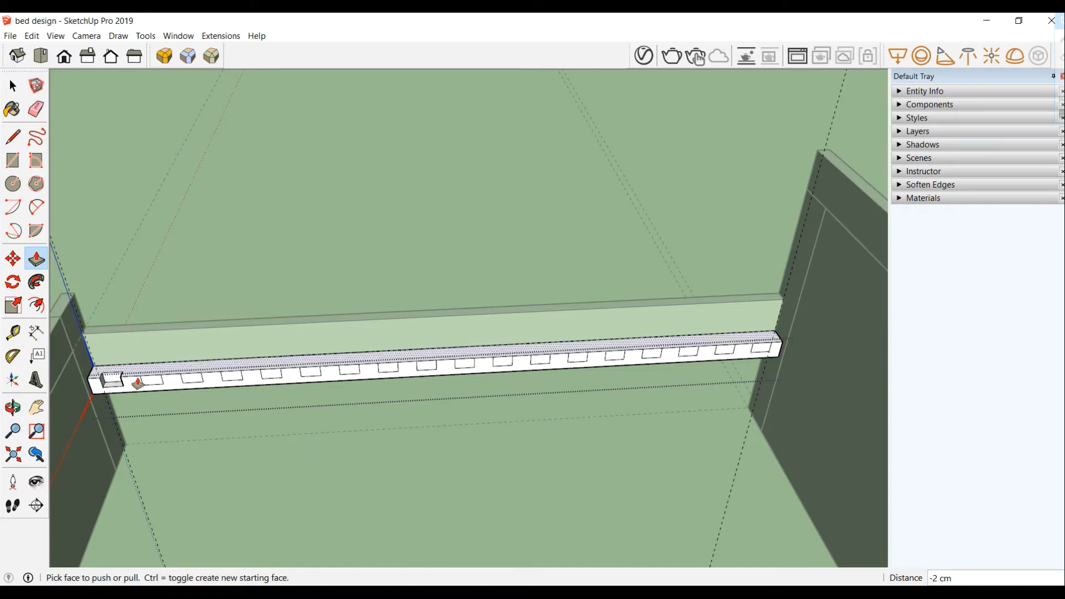
left_click(150, 377)
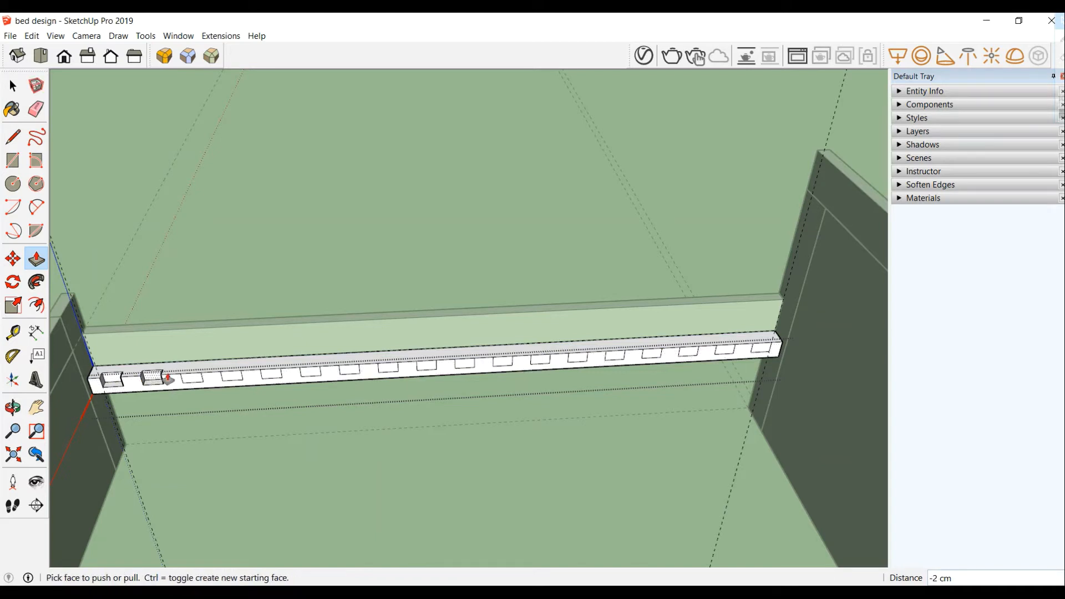
left_click(188, 377)
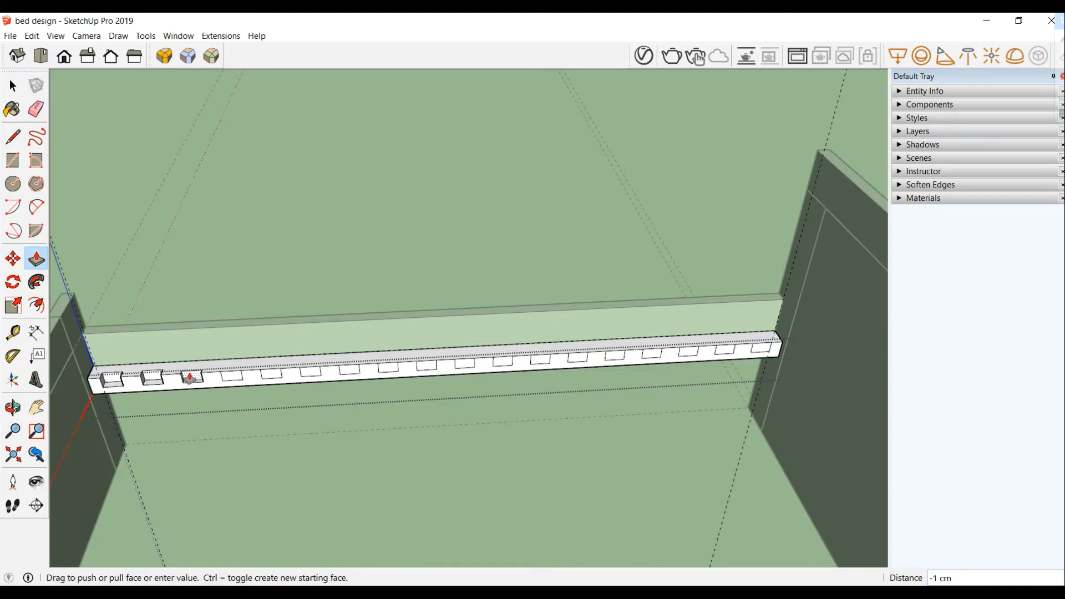
left_click(190, 377)
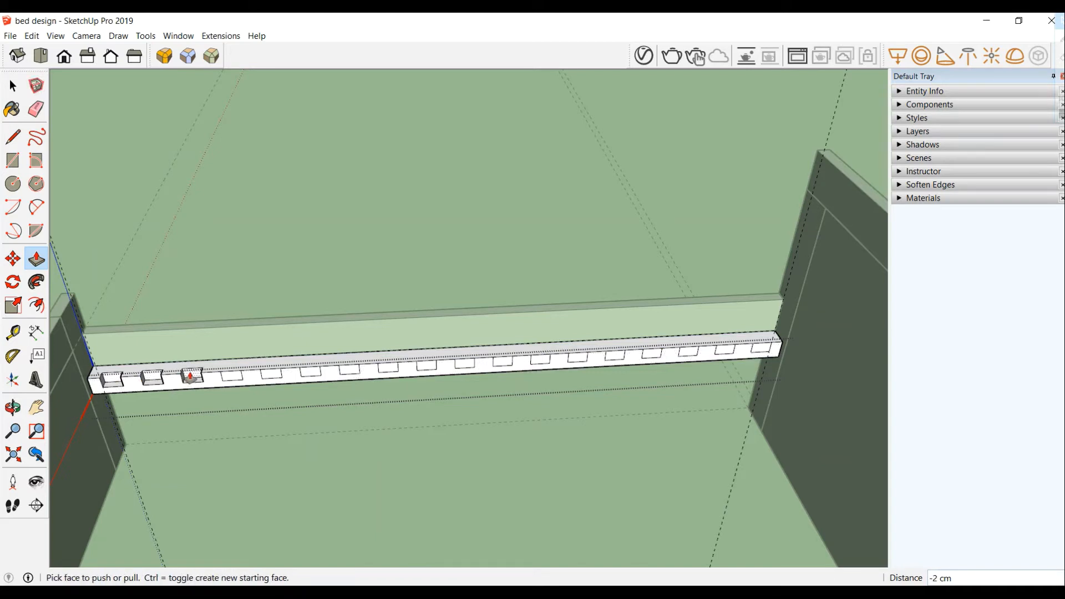
left_click(224, 378)
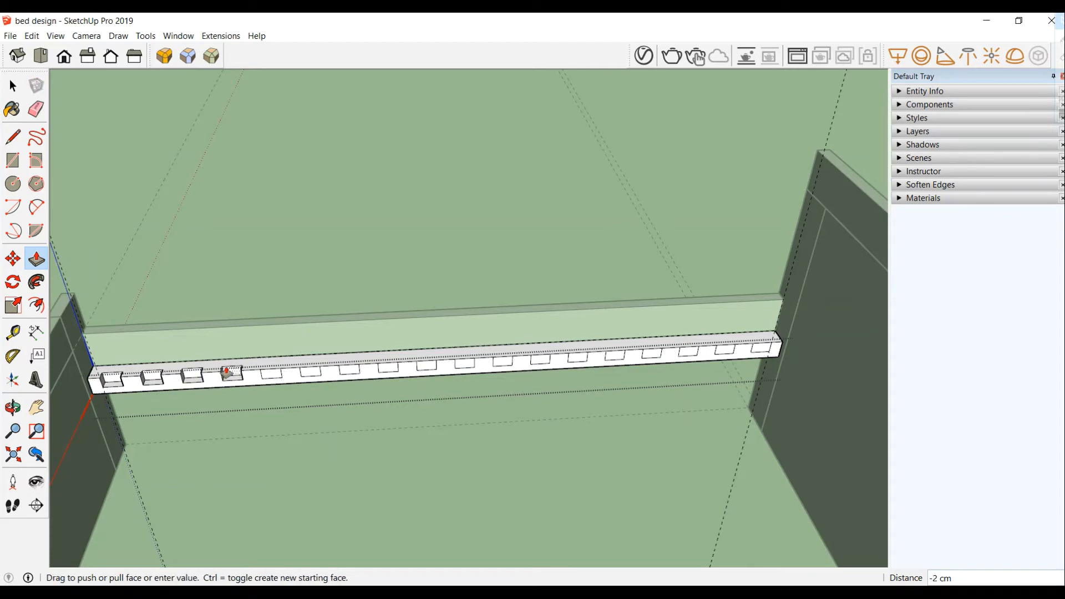
left_click(228, 372)
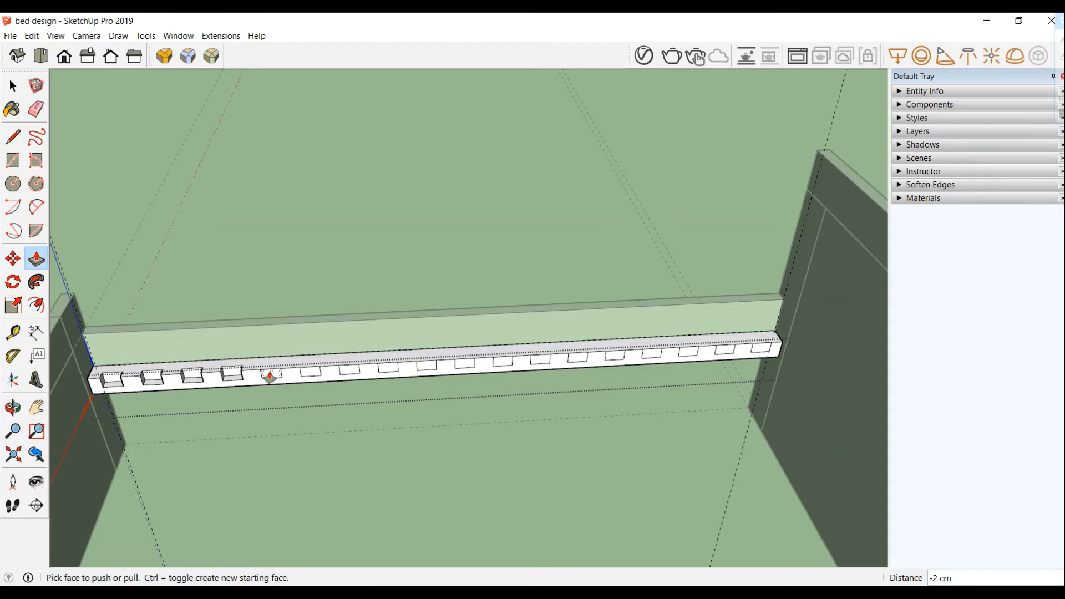
left_click(270, 371)
left_click(270, 372)
left_click(308, 371)
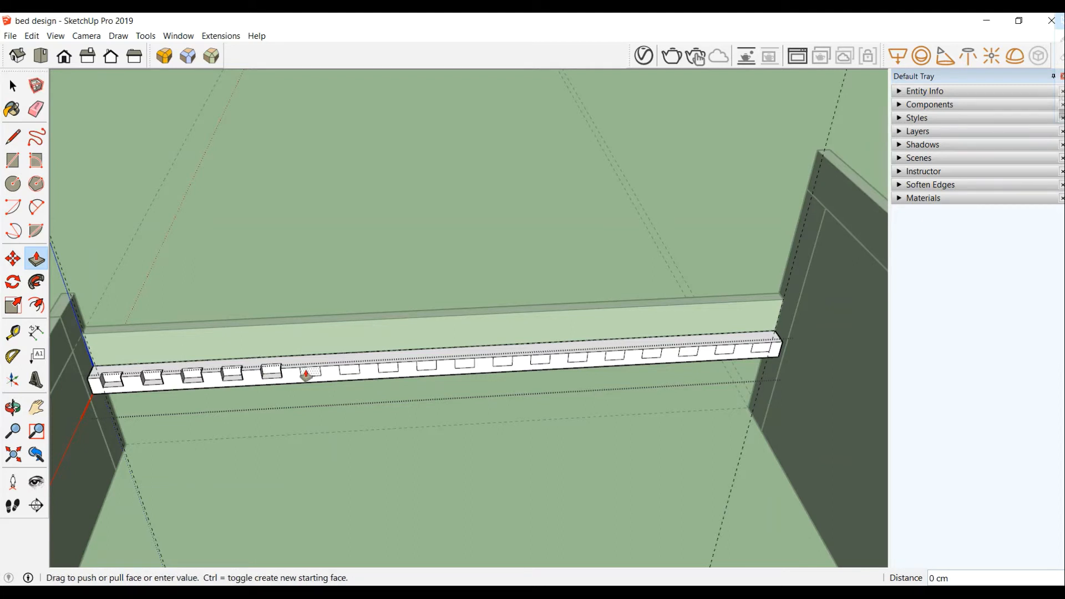
left_click(308, 371)
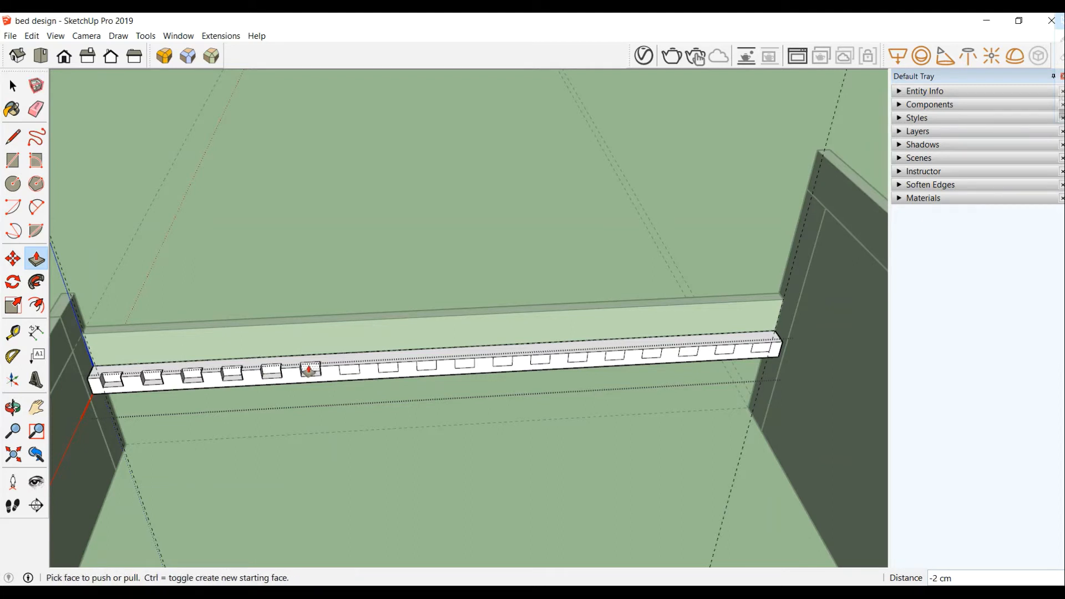
left_click(347, 370)
left_click(348, 369)
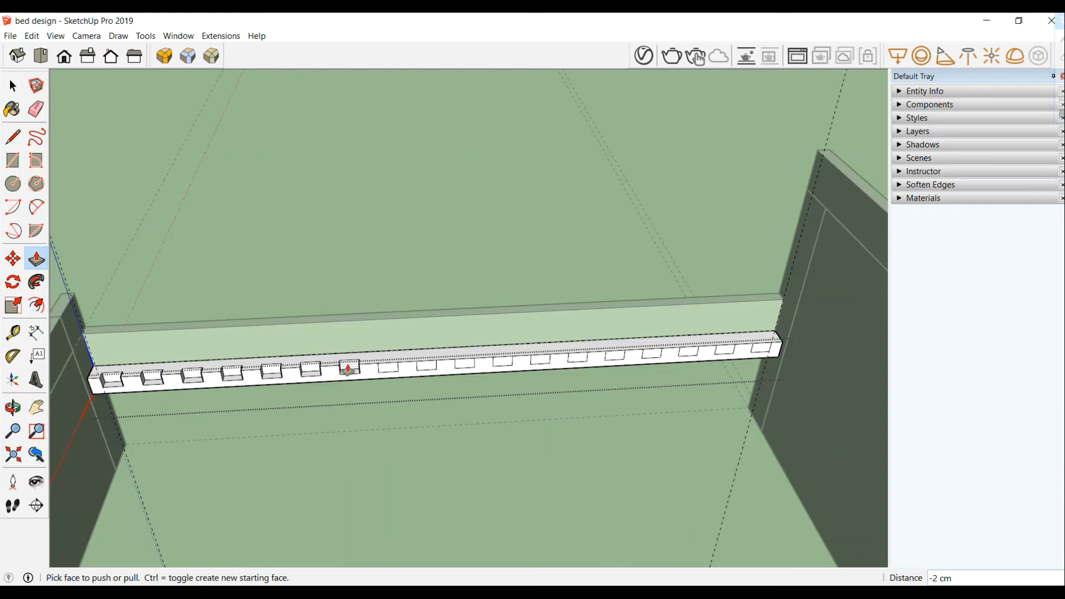
left_click(394, 367)
left_click(394, 366)
left_click(427, 367)
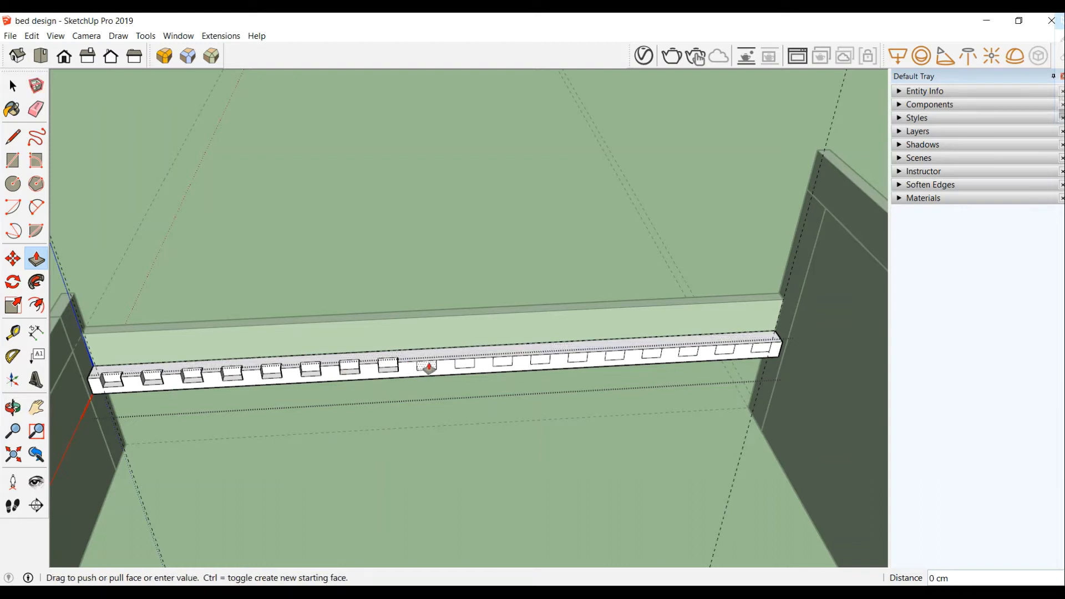
left_click(426, 365)
left_click(467, 367)
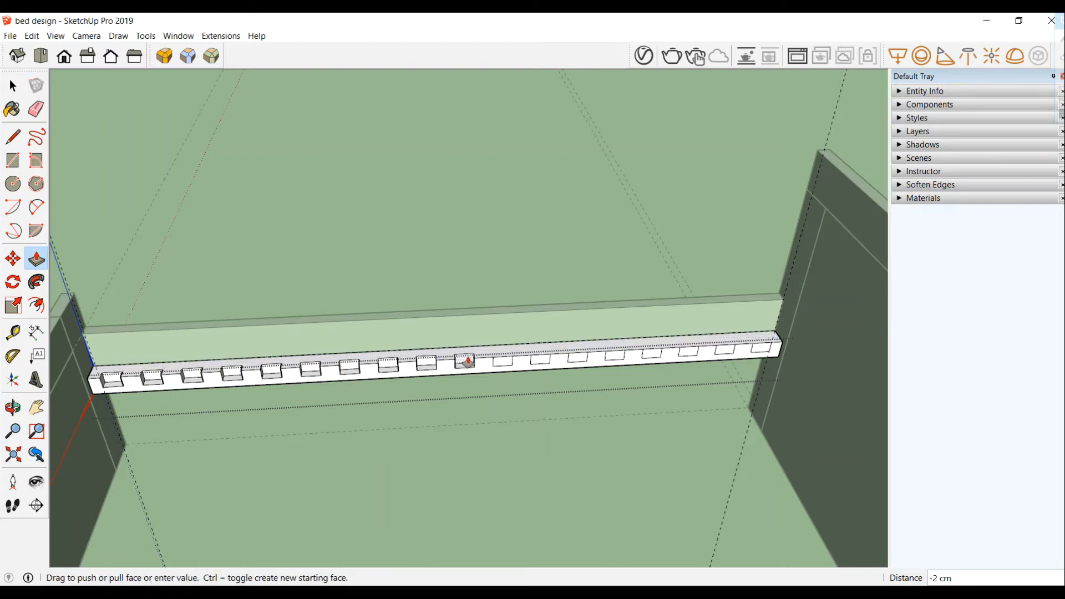
left_click(466, 364)
left_click(500, 364)
left_click(501, 361)
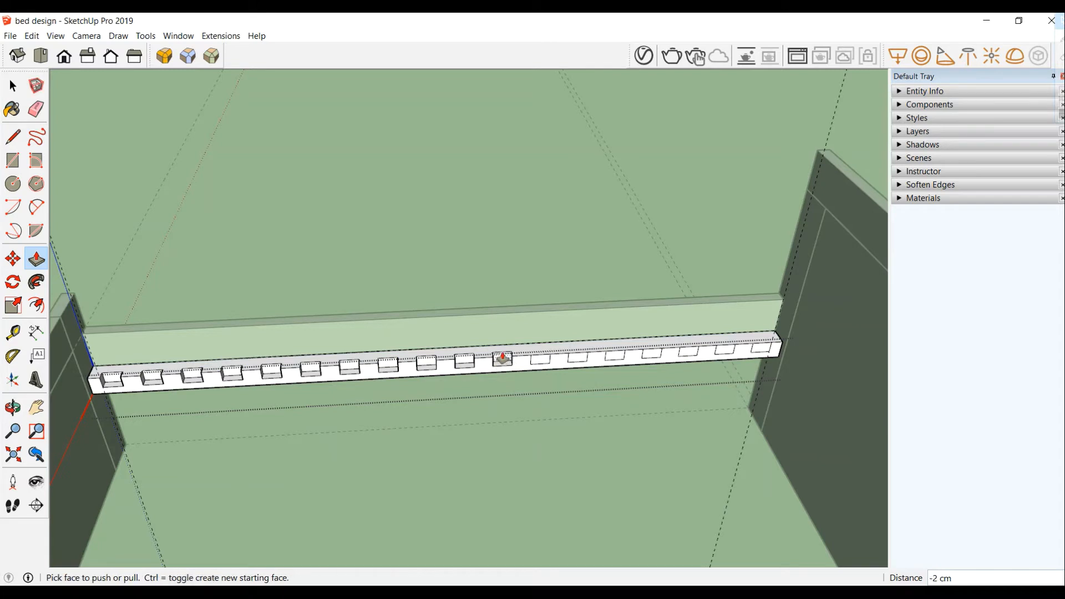
left_click(541, 360)
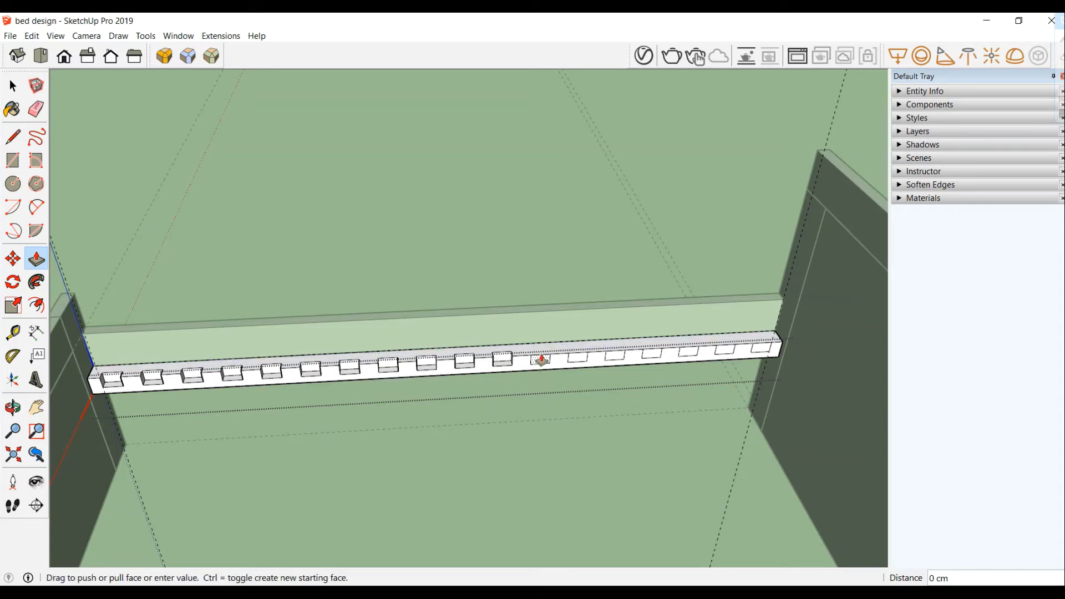
left_click(541, 358)
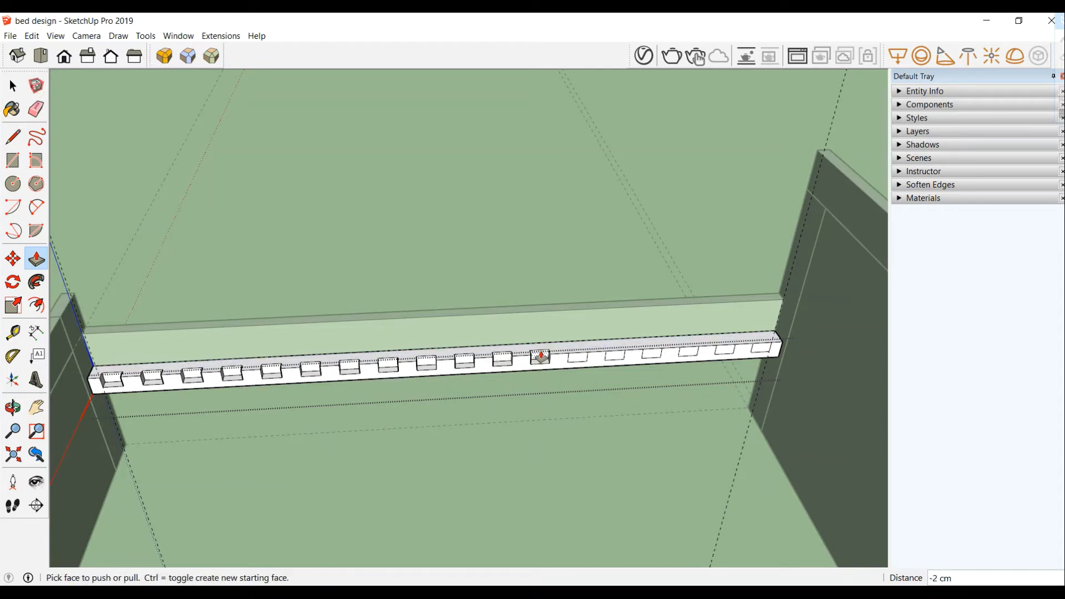
left_click(580, 358)
left_click(582, 354)
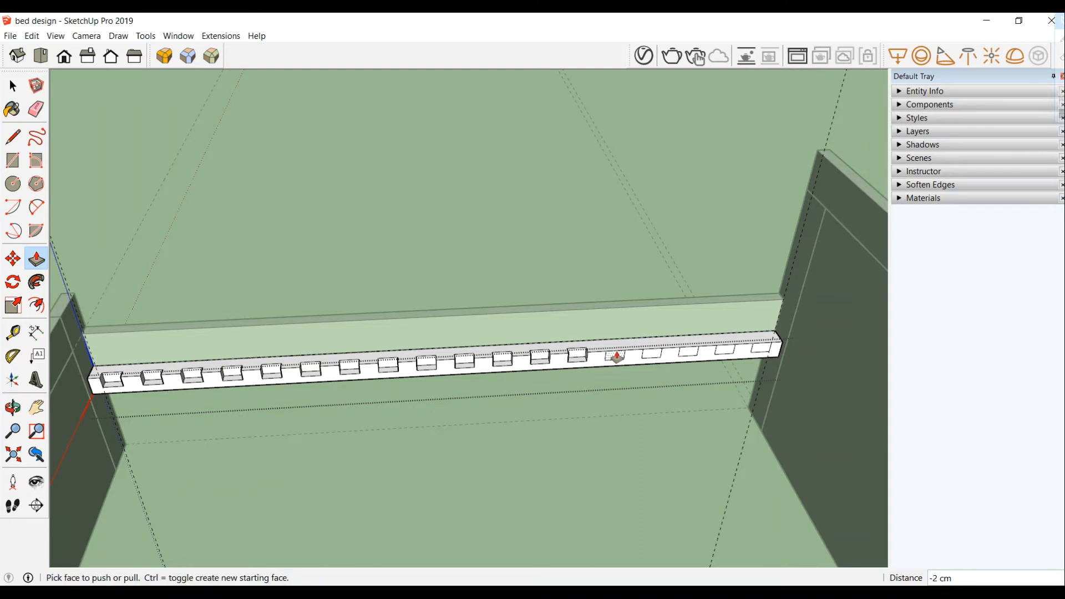
left_click(616, 357)
left_click(613, 354)
left_click(656, 356)
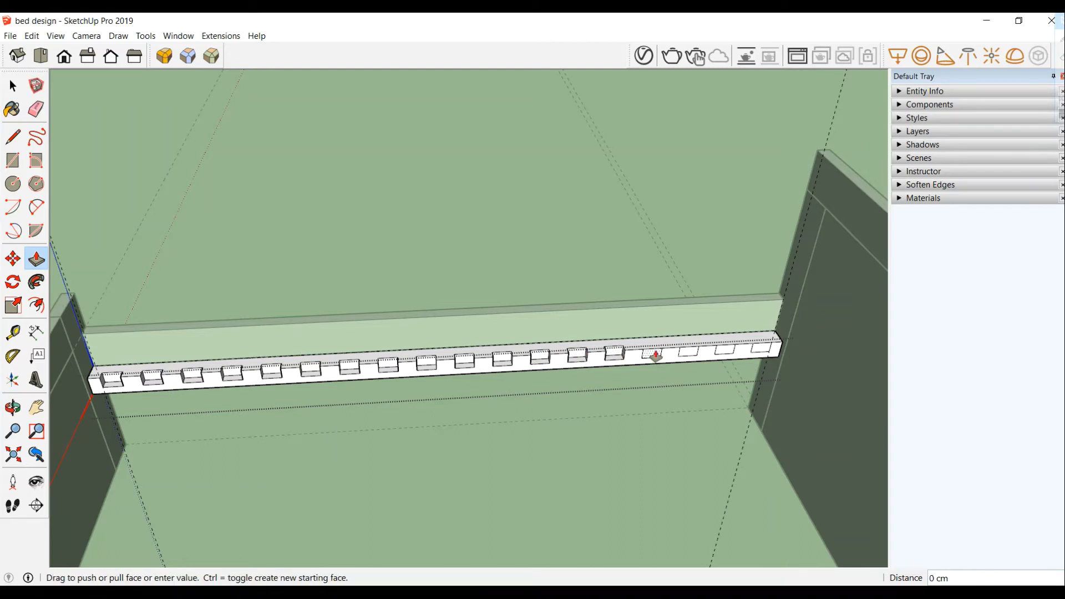
left_click(653, 352)
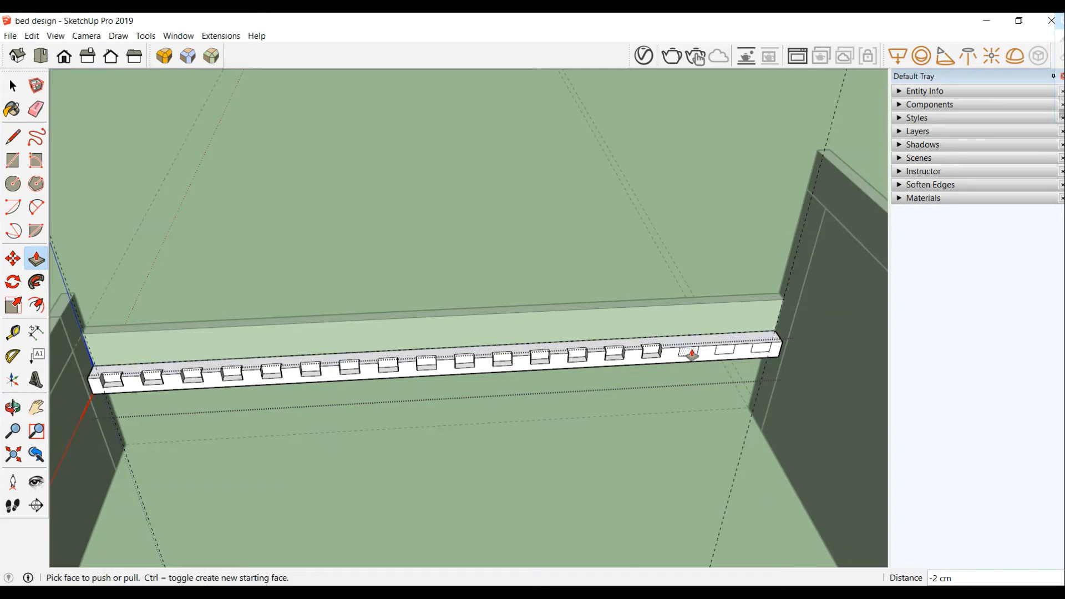
left_click(691, 352)
left_click(688, 350)
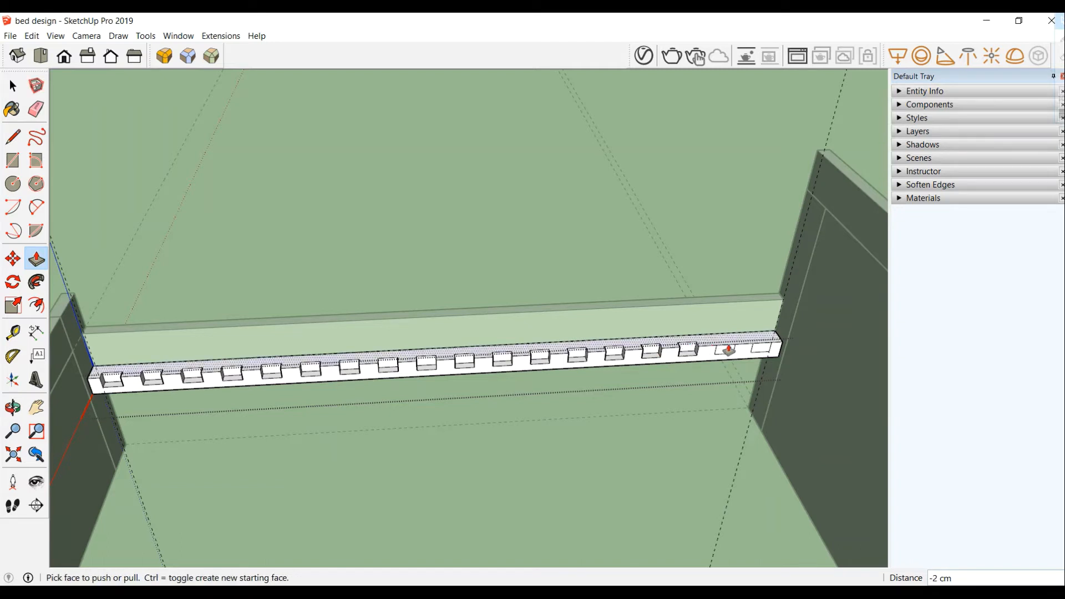
left_click(728, 350)
left_click(723, 348)
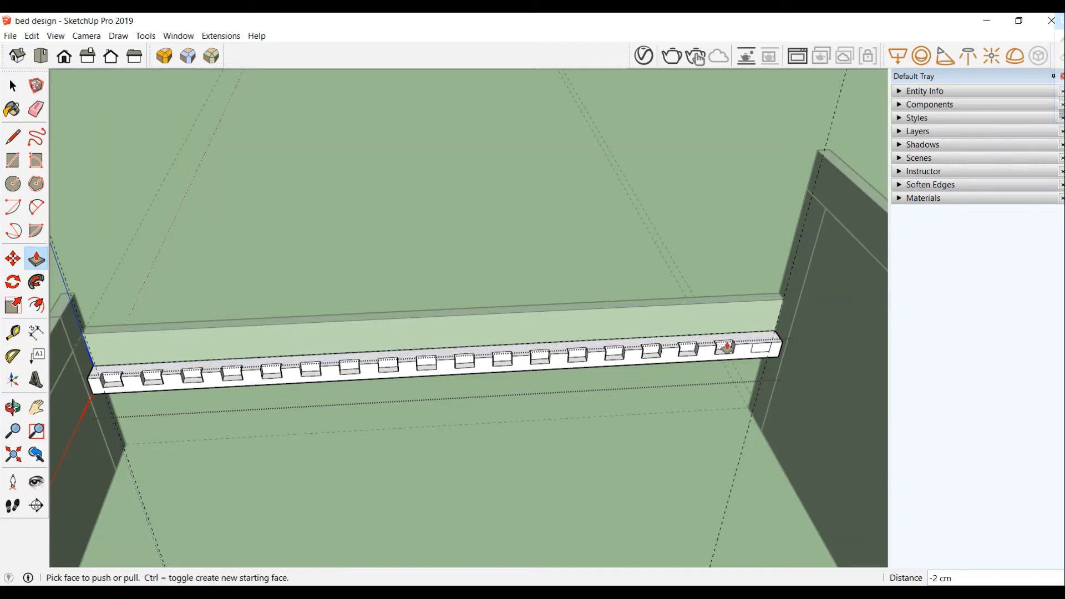
left_click(755, 348)
left_click(762, 345)
left_click(15, 88)
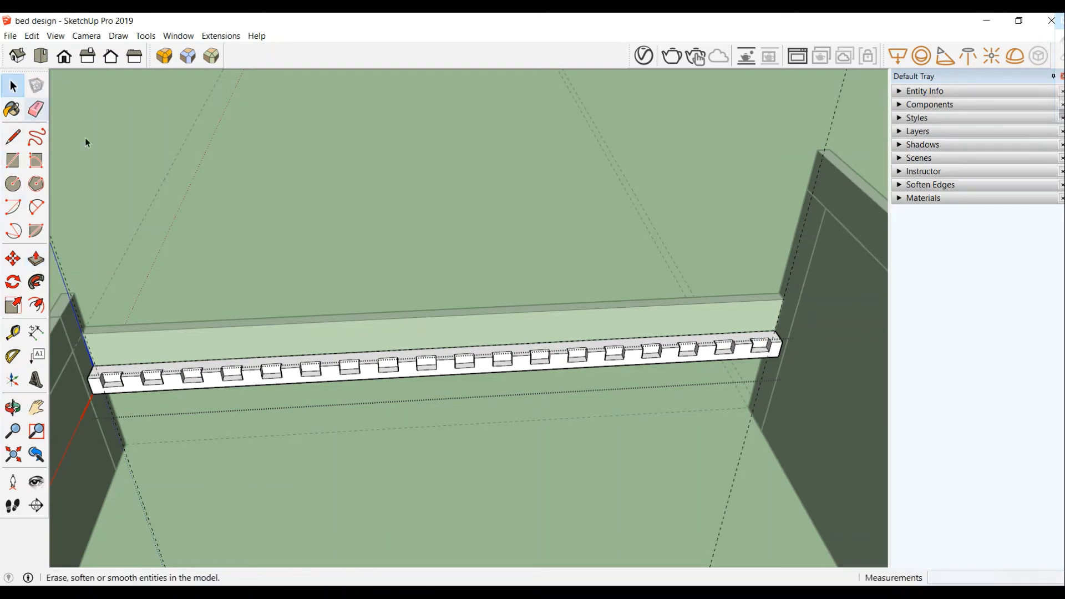
middle_click_drag(272, 199, 315, 224)
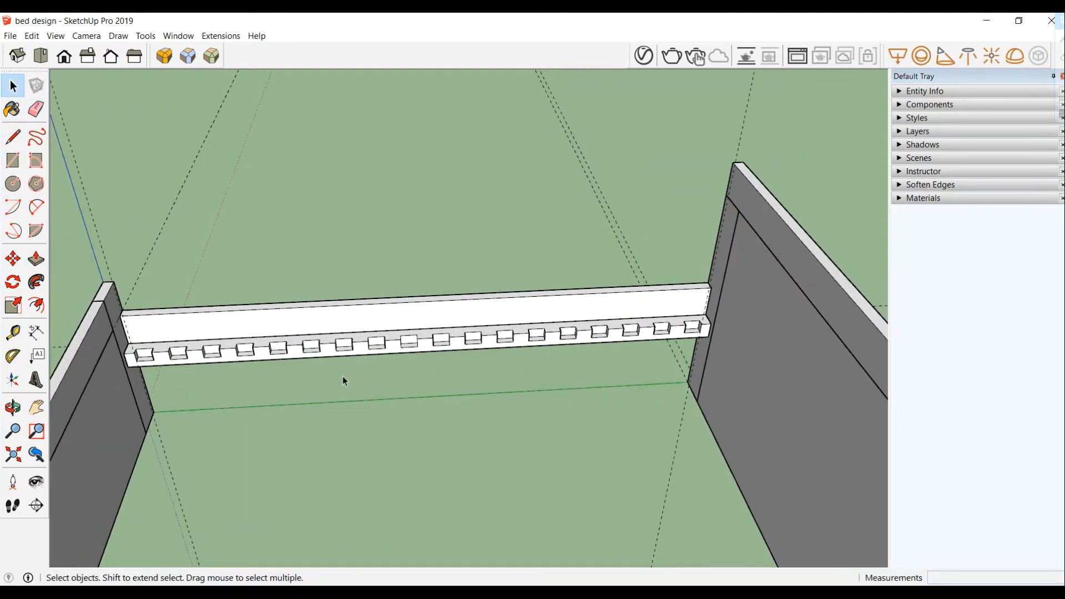
- Copy the side rail 177 cm across the end board to the opposite side of the bed
middle_click_drag(340, 371, 488, 392)
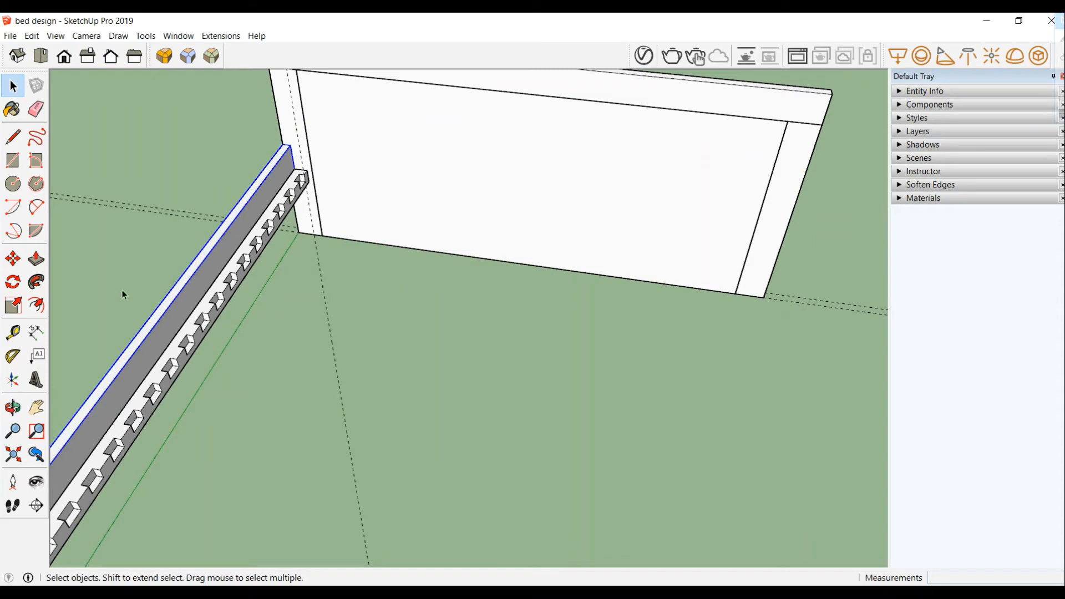
double_click(180, 301)
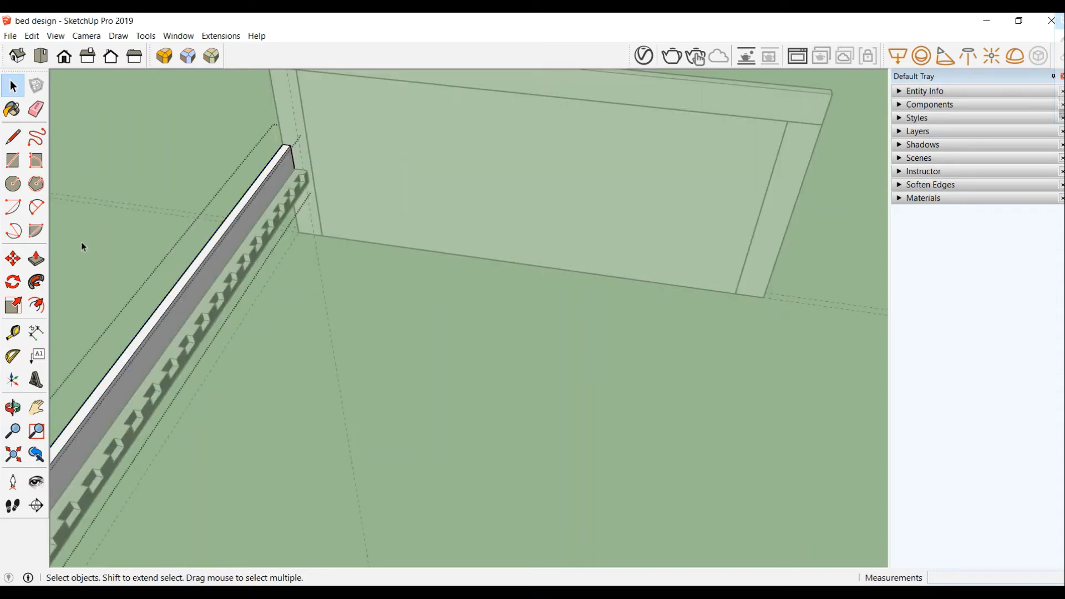
left_click(110, 201)
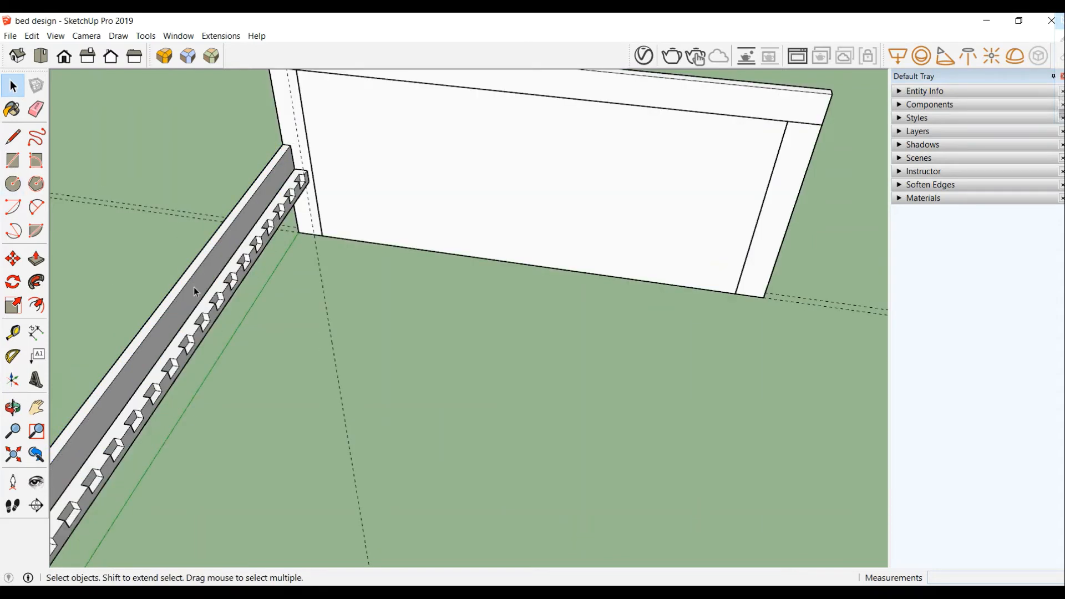
left_click(194, 288)
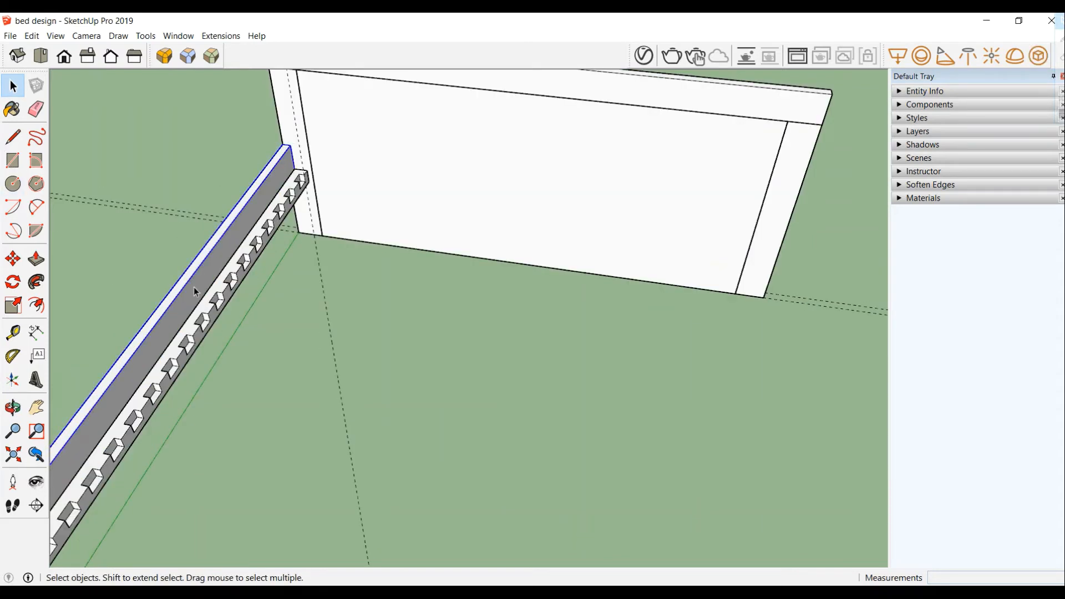
left_click(13, 258)
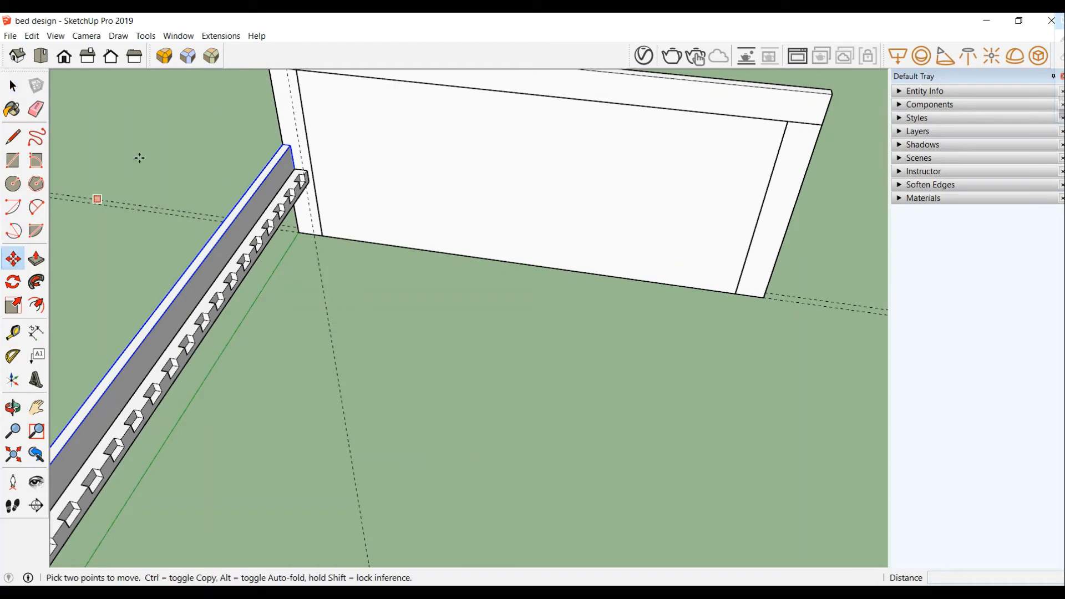
left_click(282, 145)
key("ctrl")
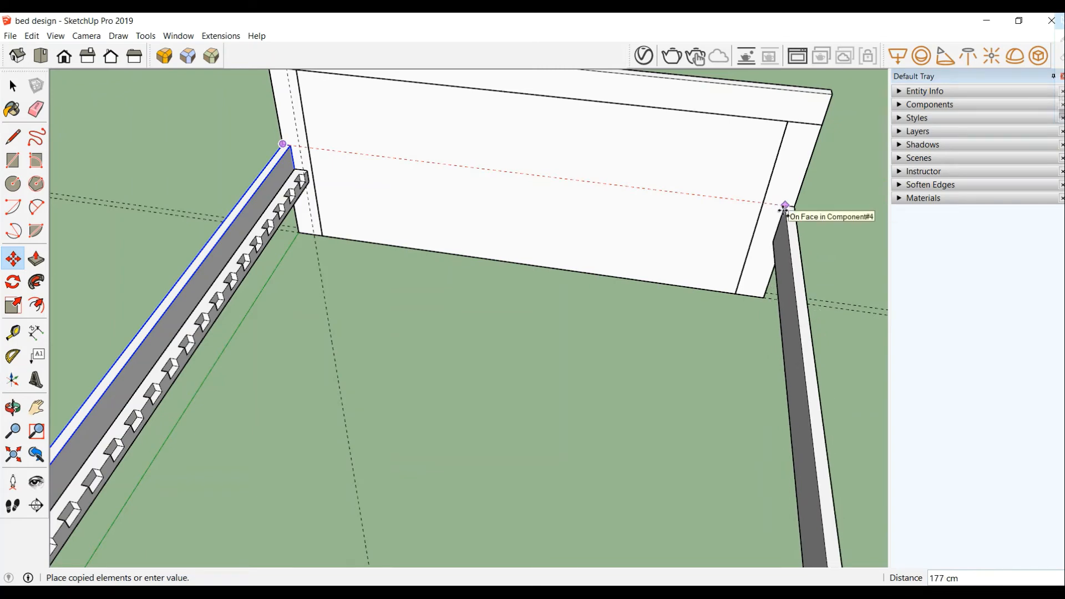
left_click(783, 210)
- Mirror the copied side rail in place with Flip Along
middle_click_drag(808, 225, 787, 244)
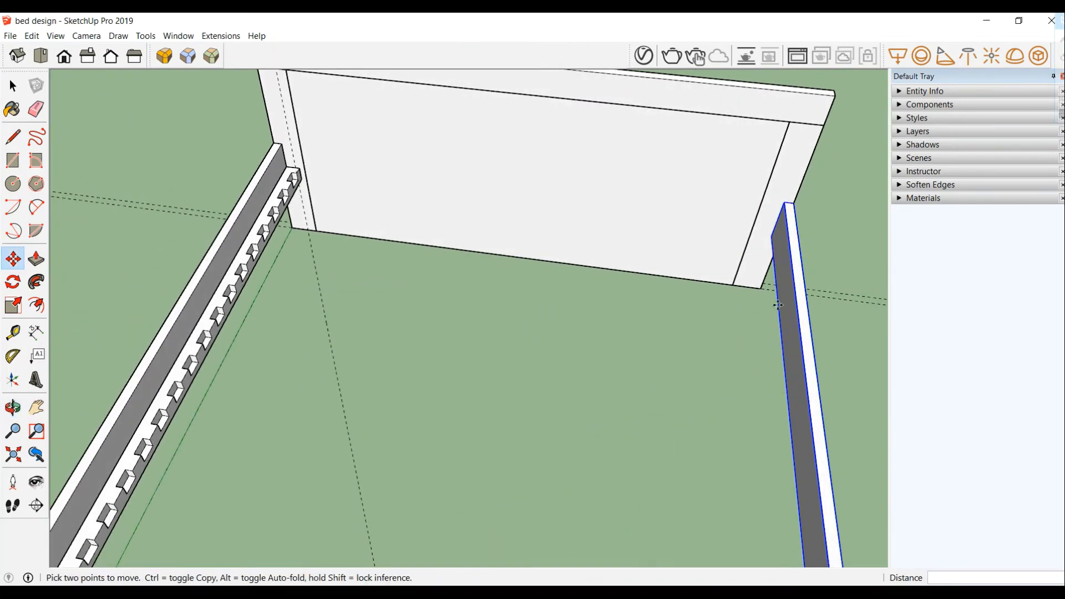
right_click(796, 304)
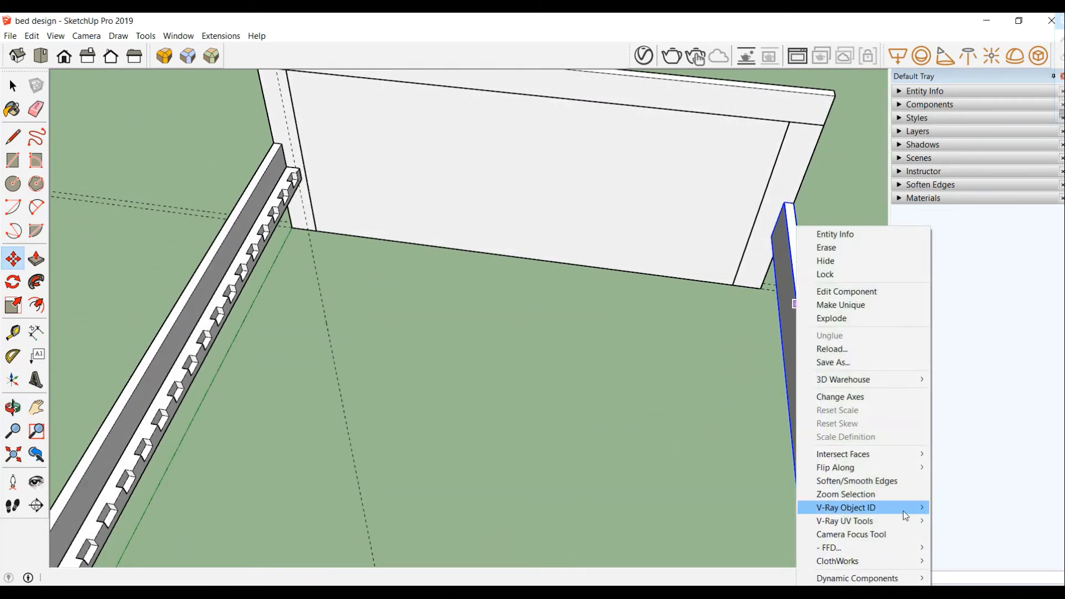
mouse_move(849, 468)
left_click(978, 468)
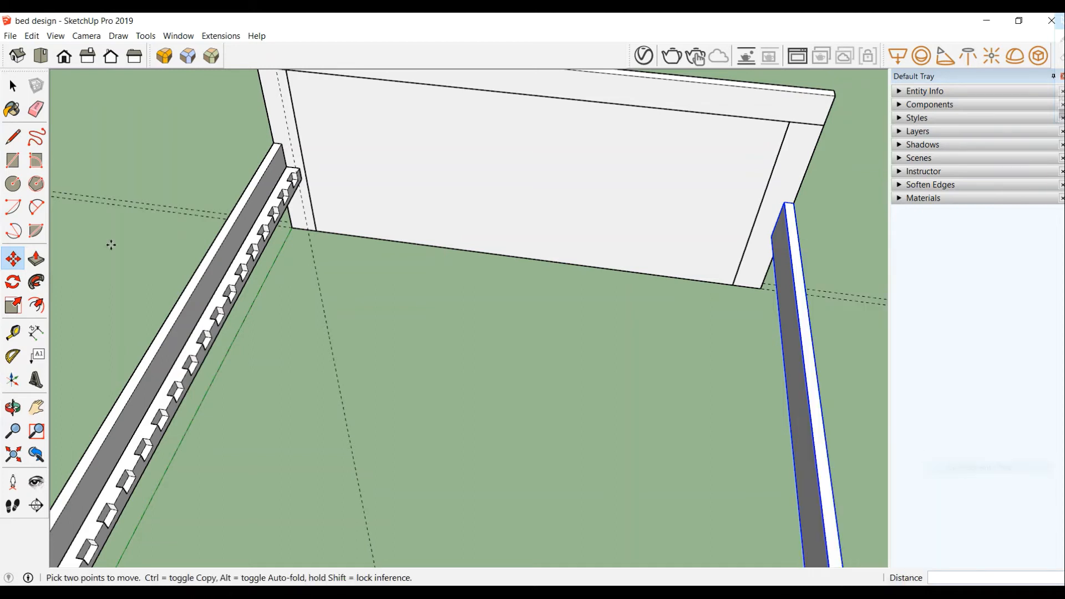
- Copy the notched strip 169 cm across to sit against the inner face of the opposite side rail
left_click(12, 86)
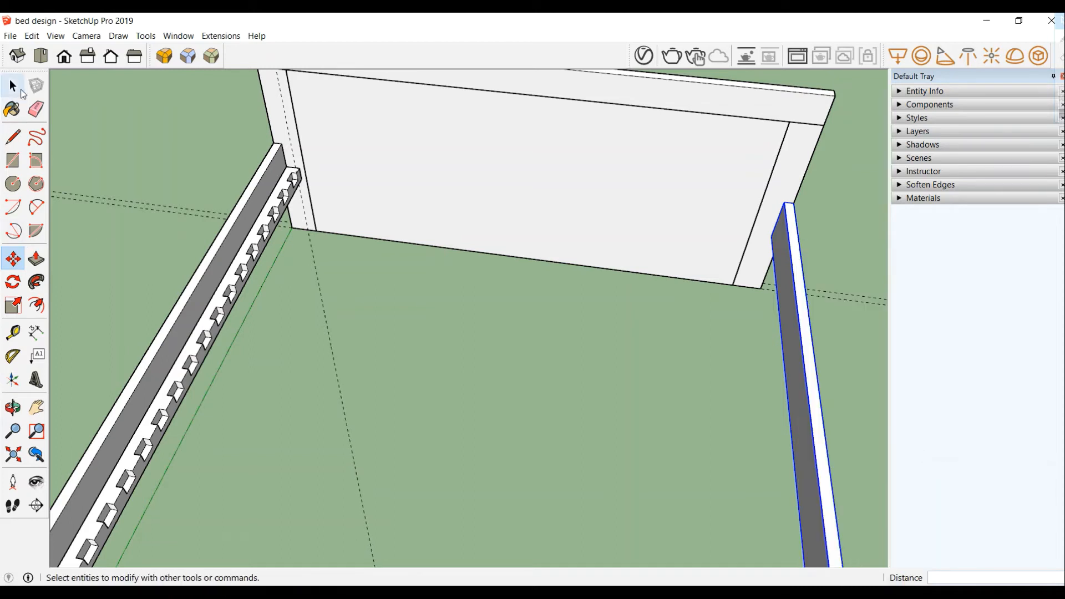
left_click(244, 268)
left_click(13, 258)
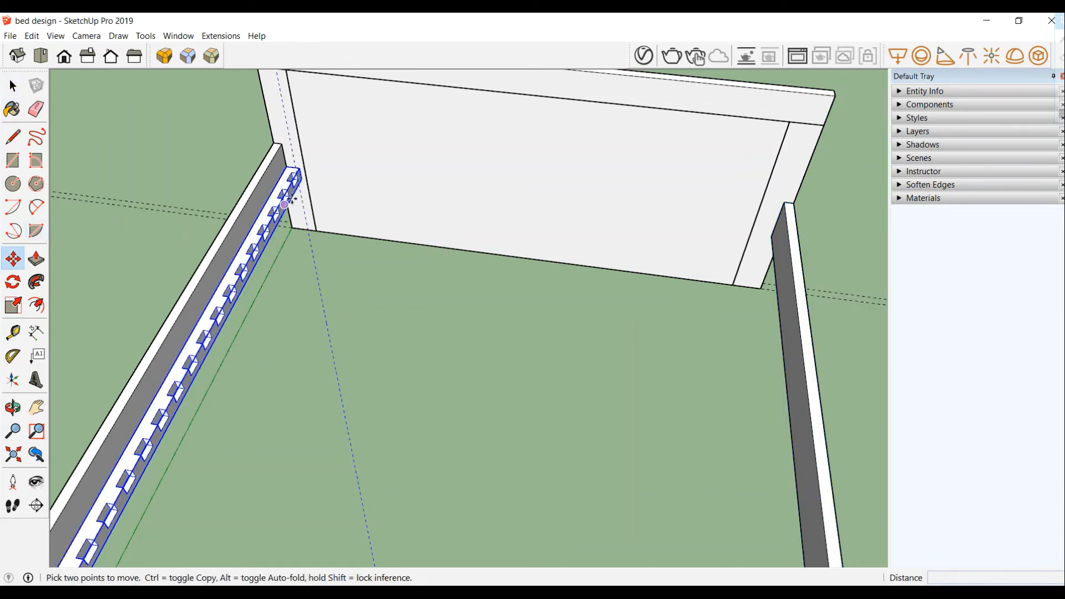
left_click(287, 166)
key("ctrl")
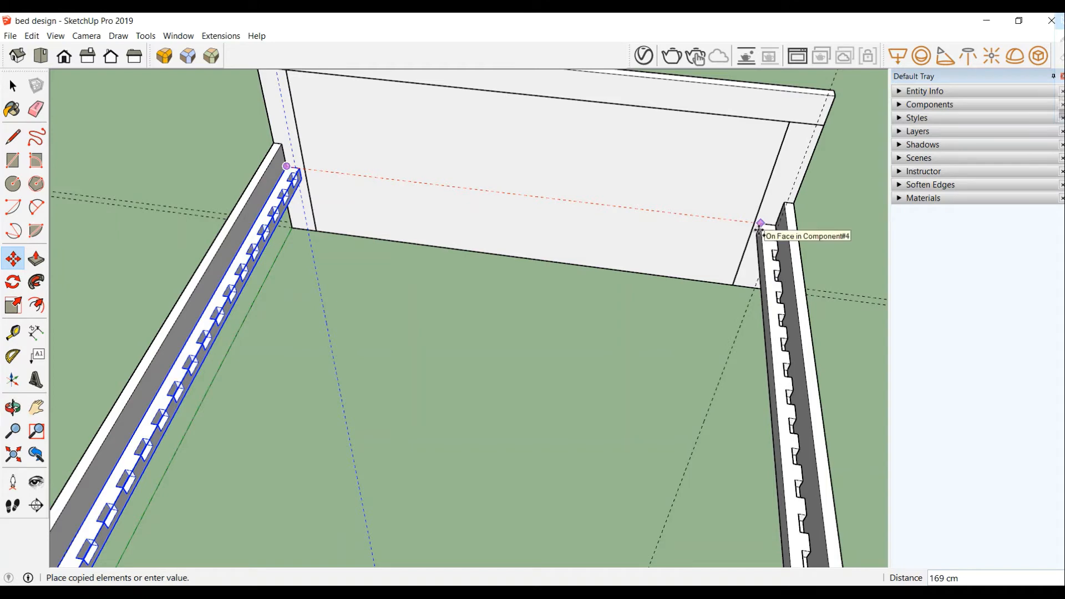
left_click(761, 225)
- Mirror the copied notched strip in place with Flip Along so its notches face the middle of the bed
right_click(764, 228)
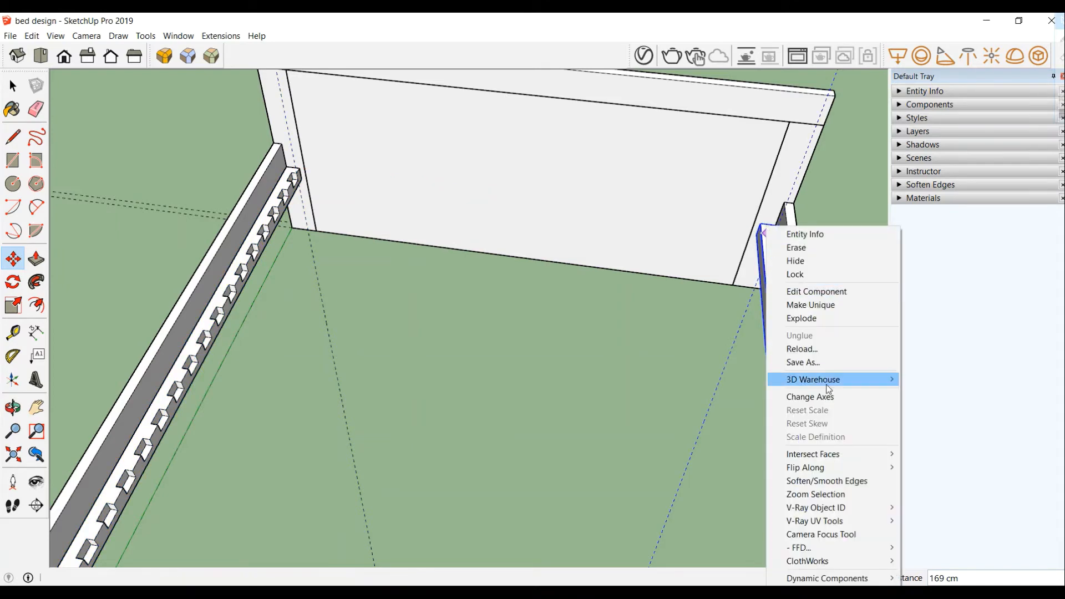
mouse_move(815, 468)
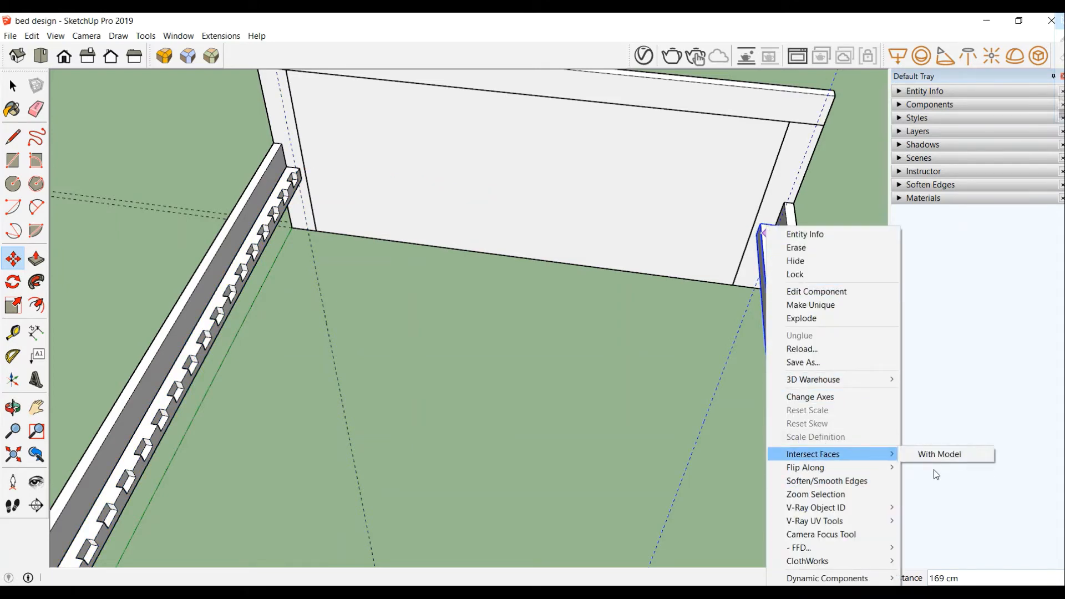
left_click(916, 467)
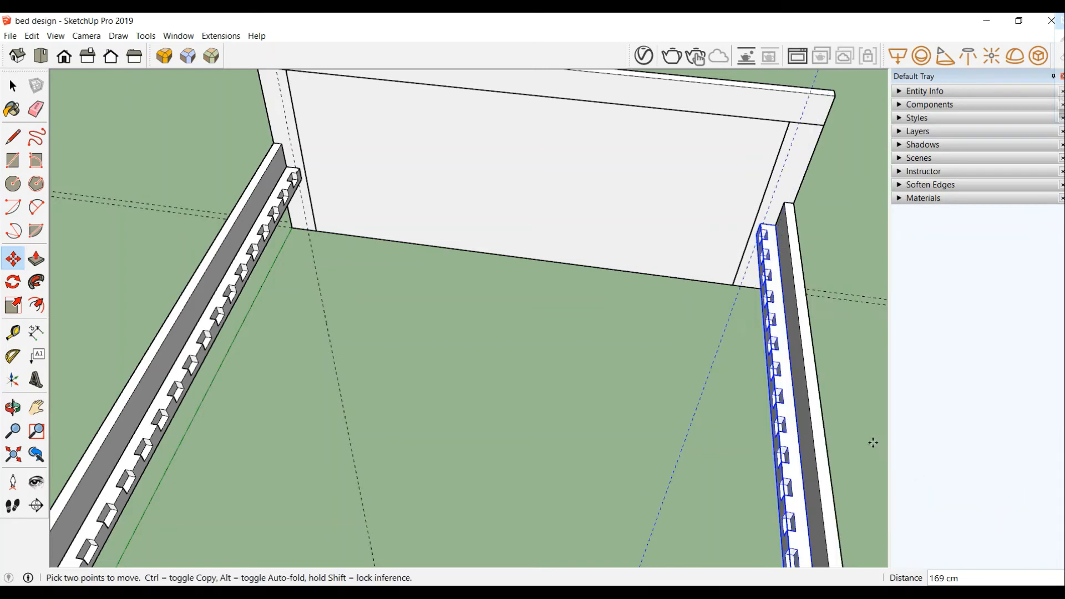
- Place a guide 33 cm above the end board's bottom edge and a vertical guide through that edge's midpoint
scroll(418, 223, "up", 2)
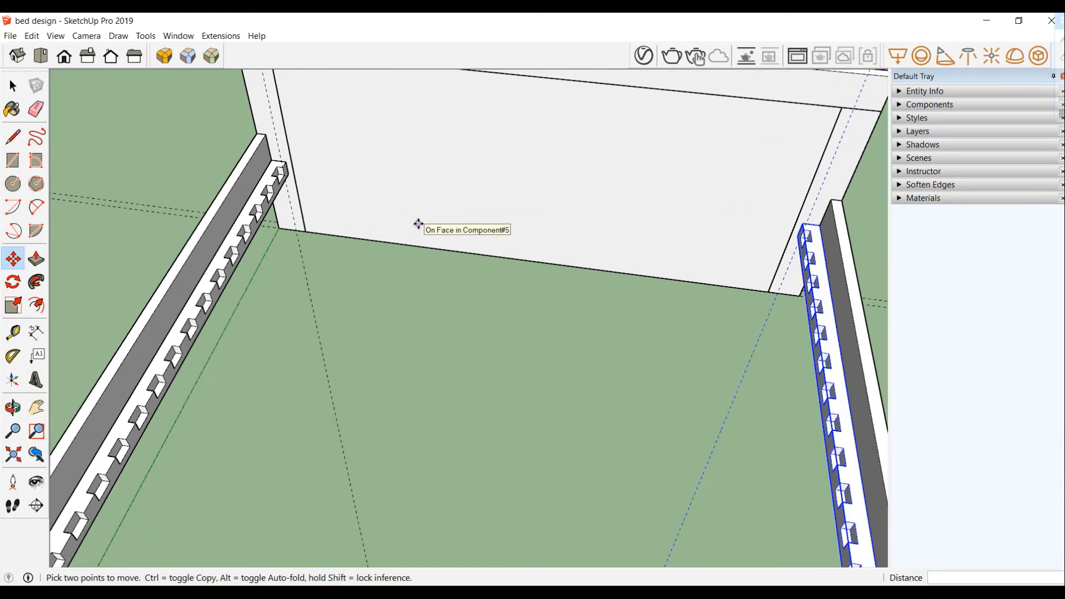
scroll(419, 223, "down", 2)
left_click(13, 332)
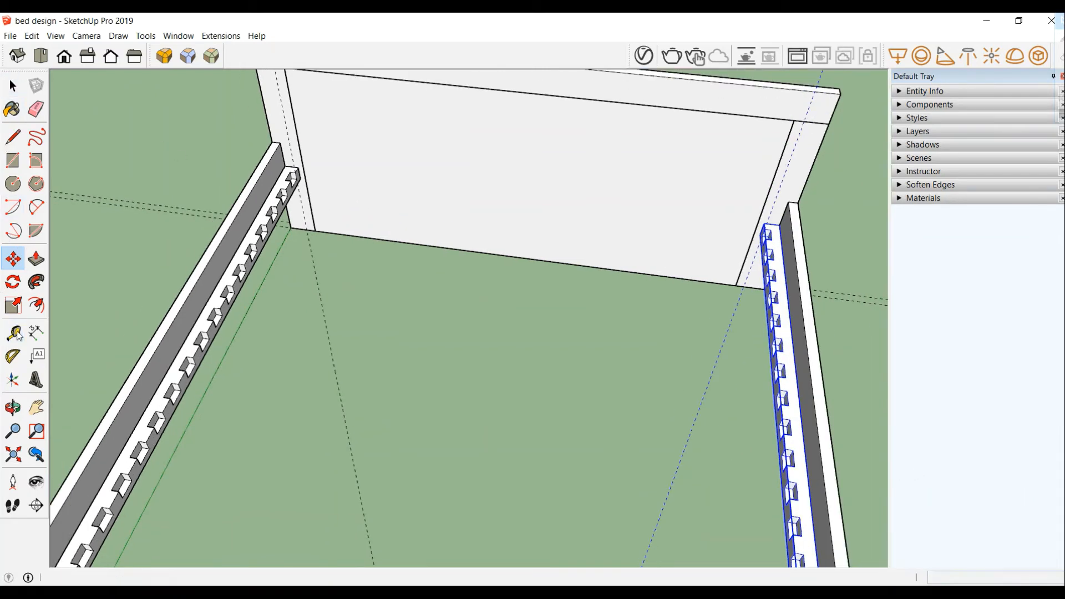
left_click(518, 257)
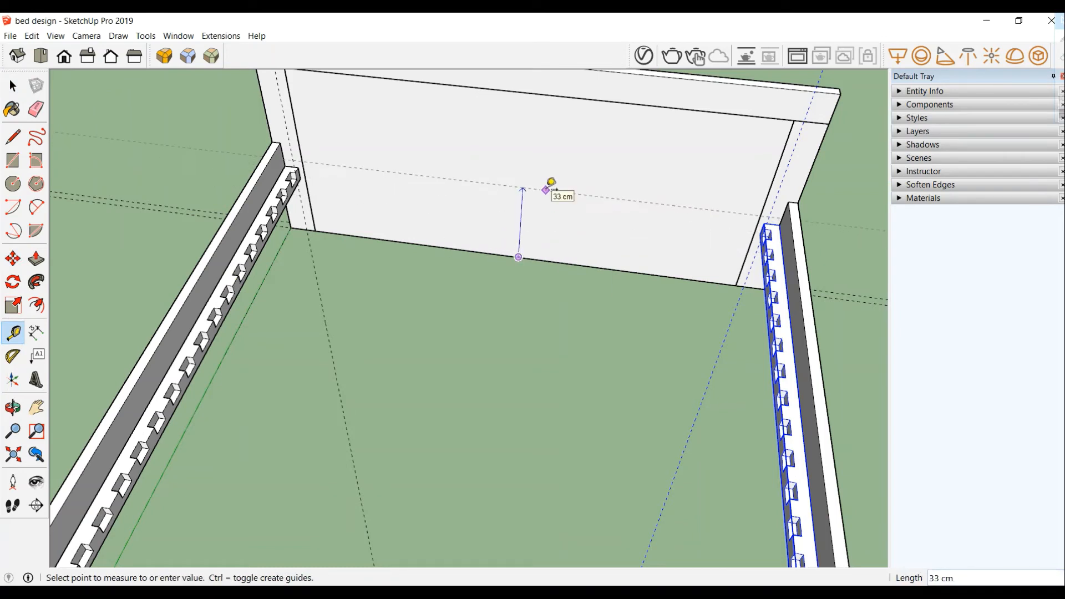
left_click(546, 189)
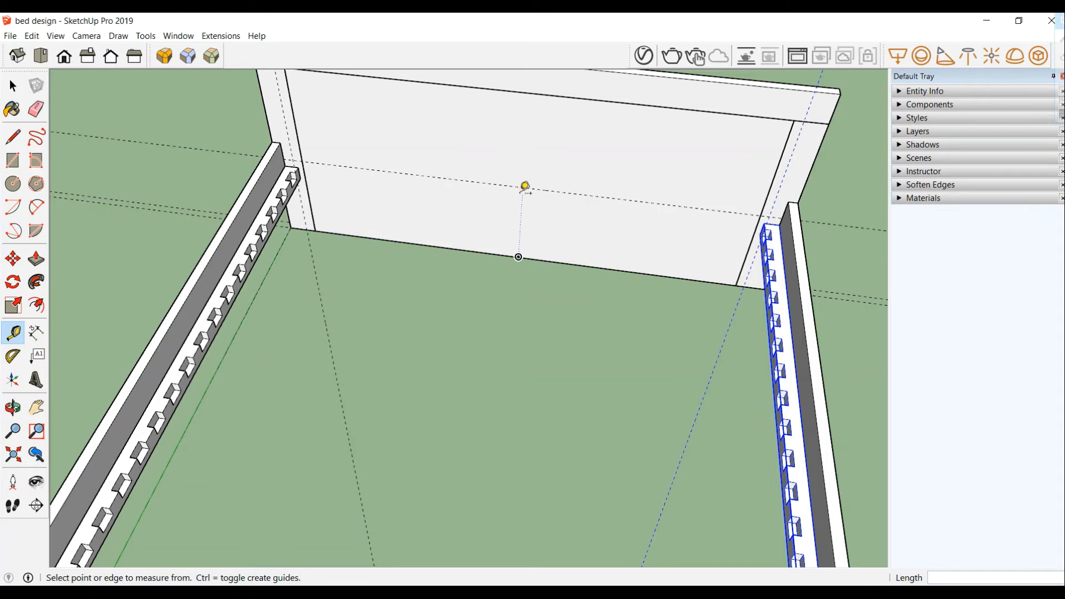
left_click(524, 187)
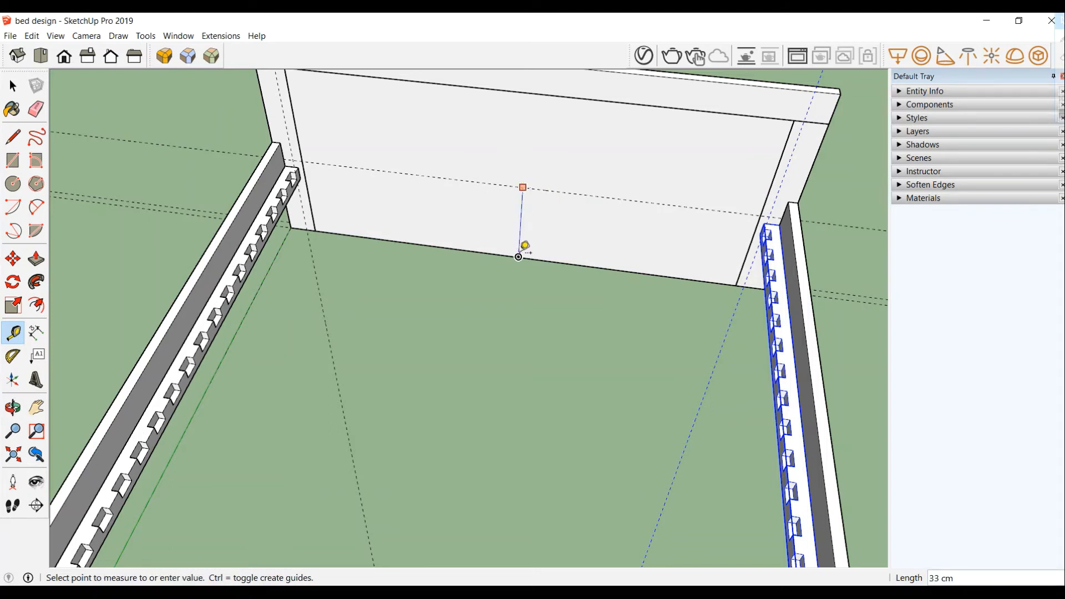
left_click(525, 253)
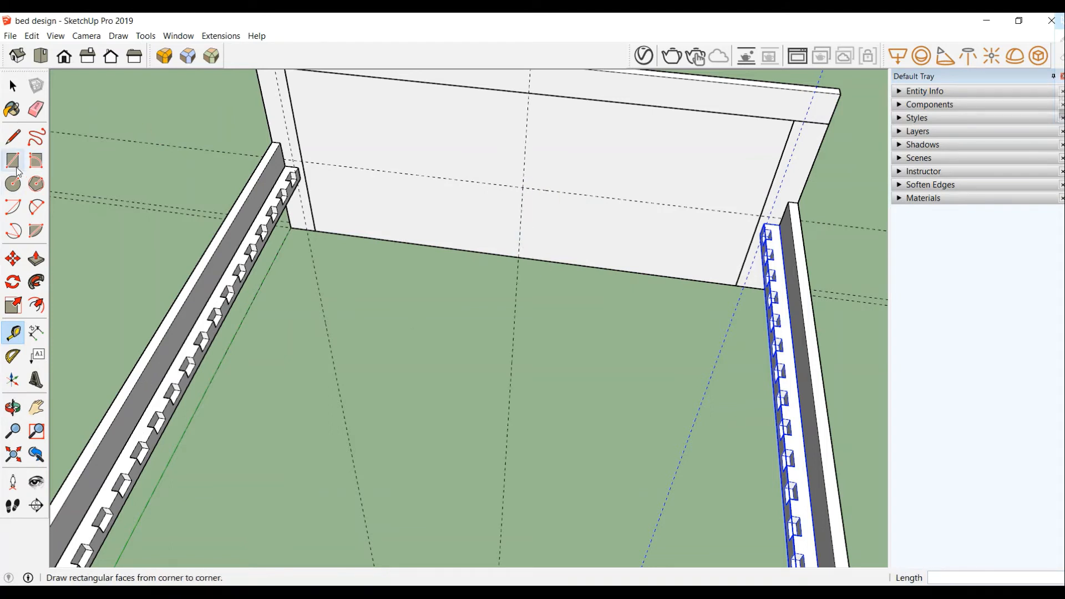
- Copy the mirrored notched strip 87 cm inward so its back corner lands on the end board's vertical centre guide
left_click(14, 259)
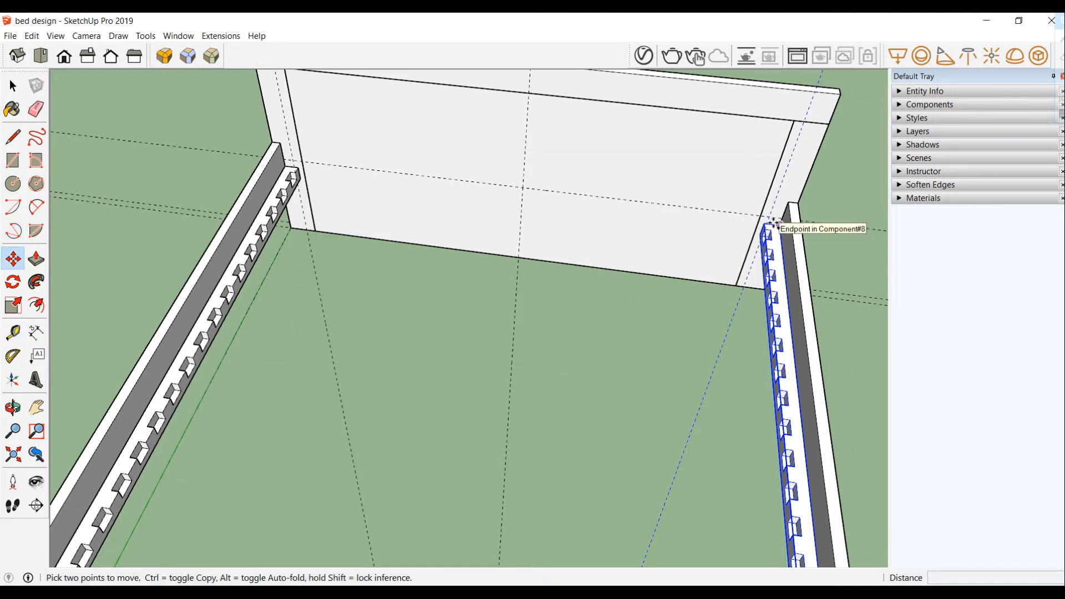
left_click(774, 223)
key("ctrl")
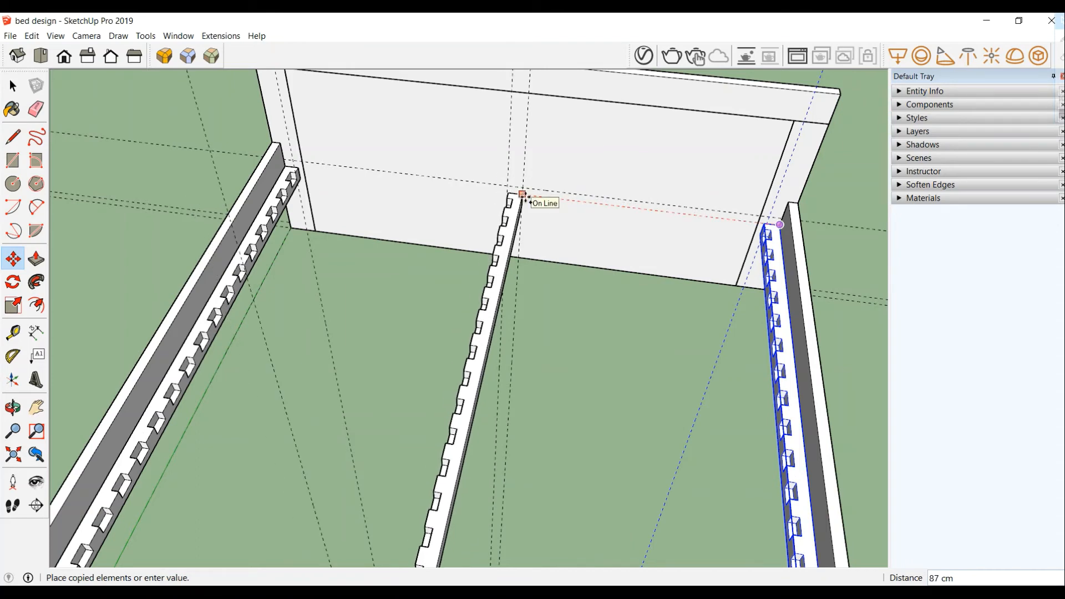
left_click(524, 197)
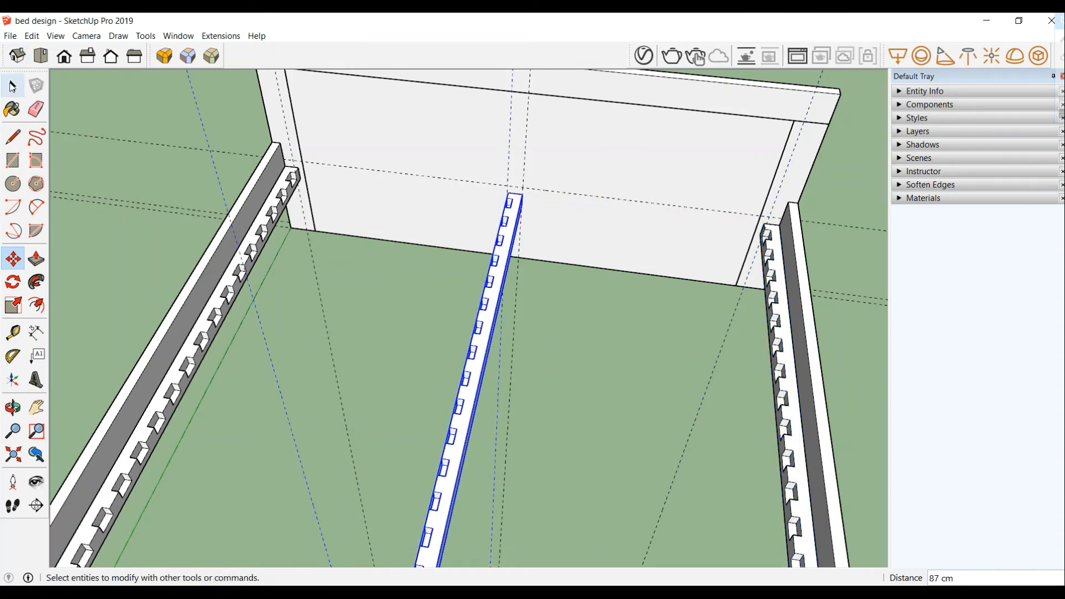
- Copy the original notched strip 87 cm inward to sit back to back with the strip at the bed's centre
left_click(13, 86)
left_click(280, 197)
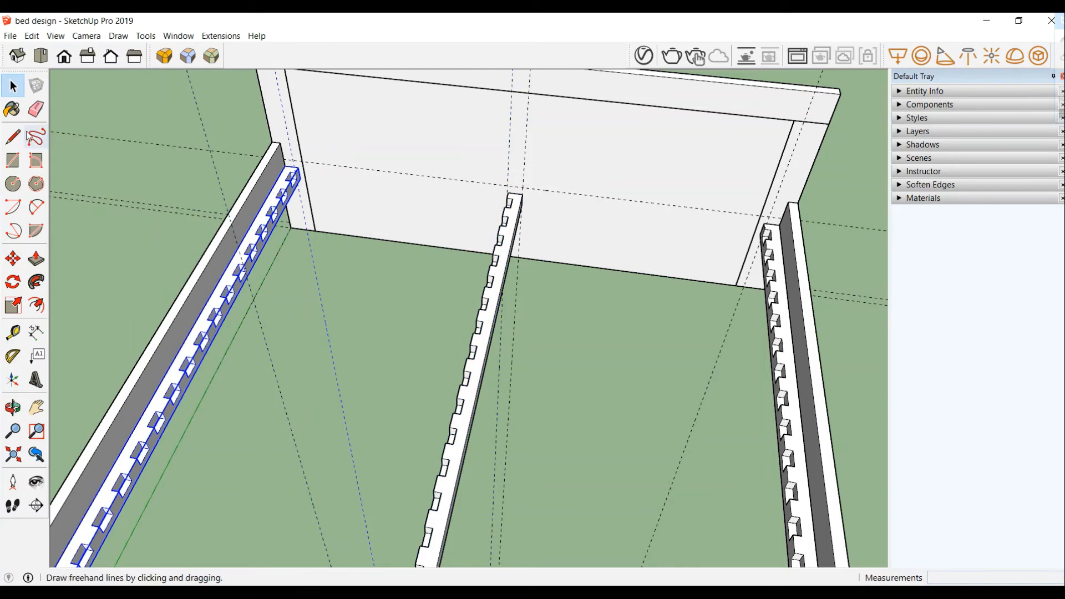
left_click(14, 260)
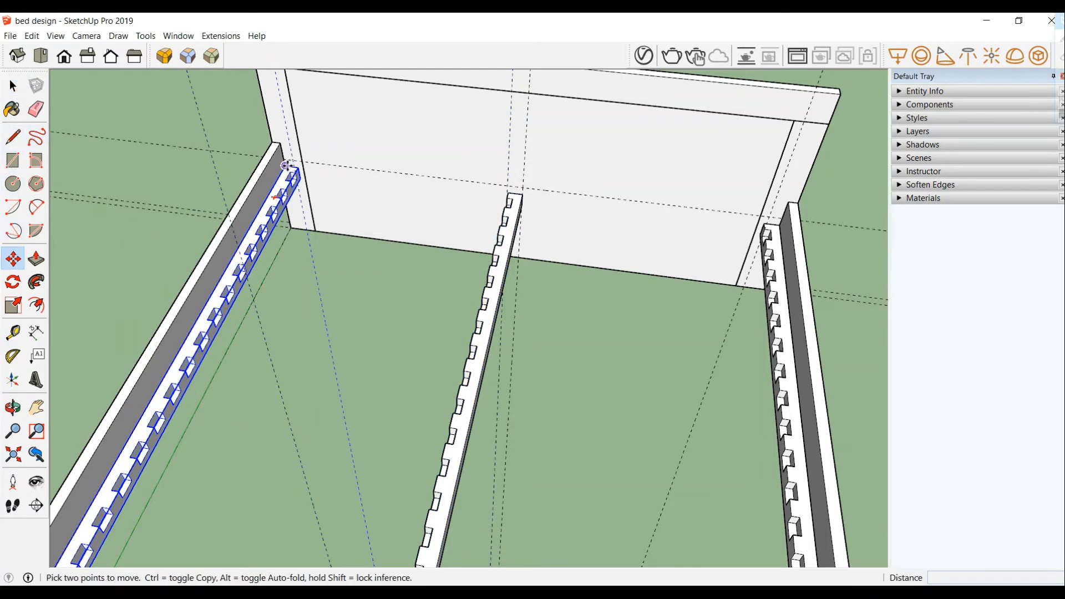
left_click(285, 165)
key("ctrl")
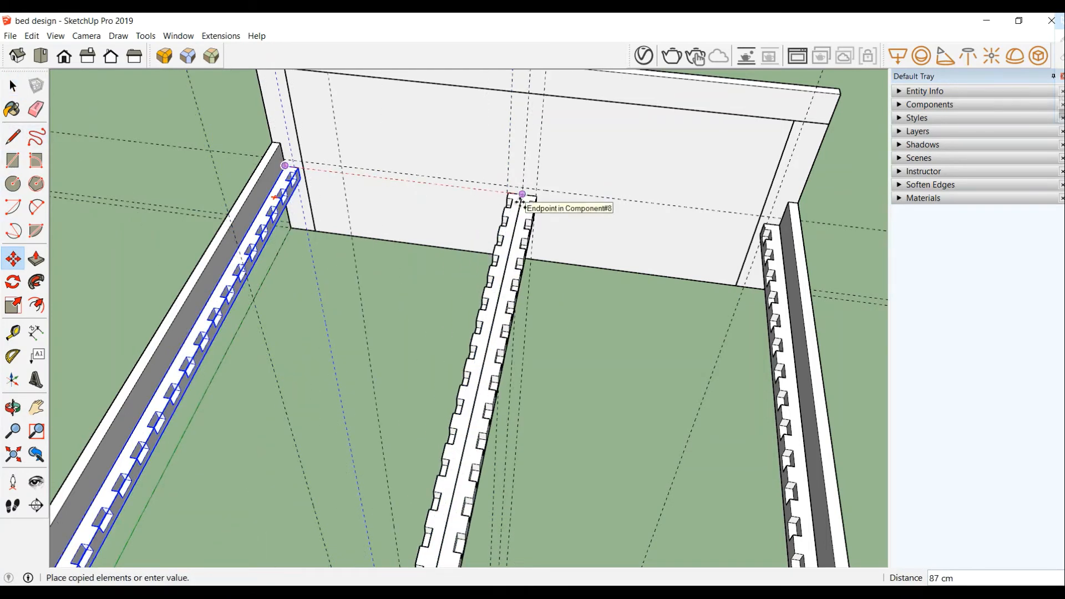
left_click(520, 206)
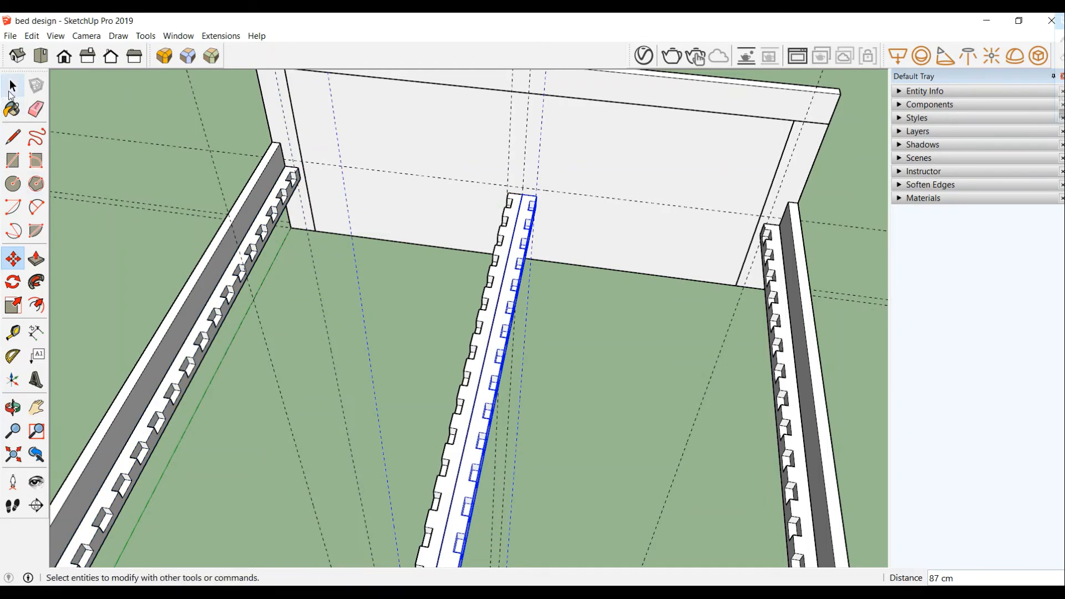
- Explode the two centre strips and delete the seam edges between them to merge them into one solid strip
left_click(13, 86)
left_click(480, 328, "shift")
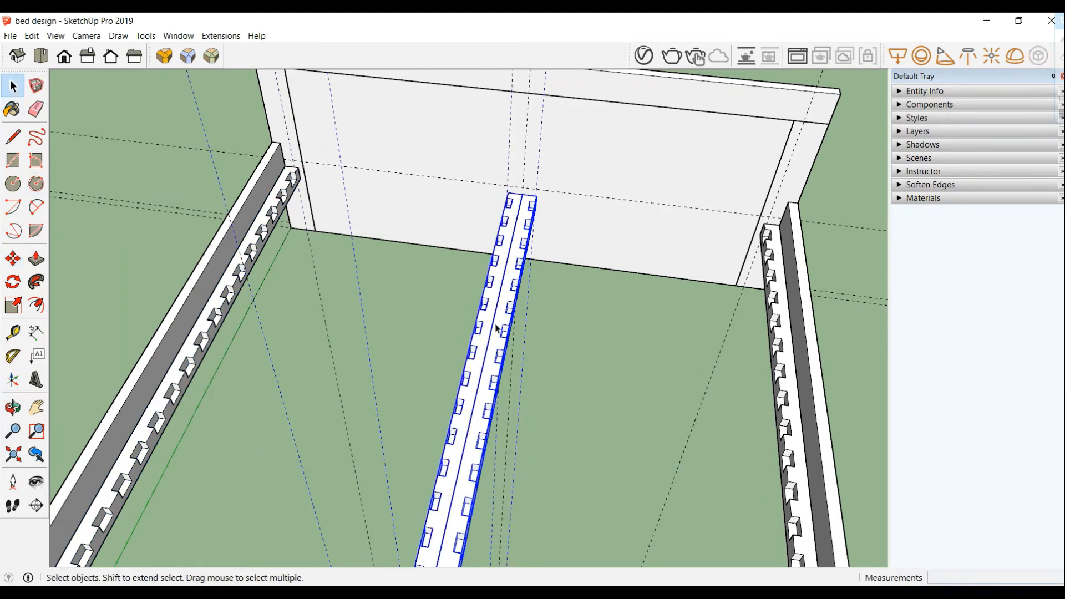
right_click(495, 327)
left_click(518, 337)
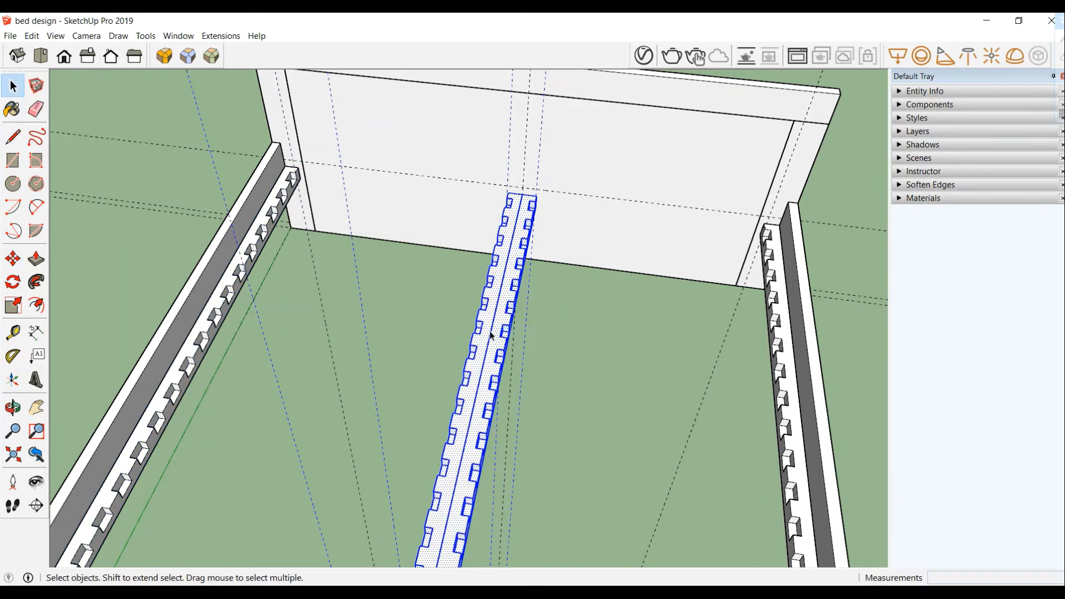
left_click(561, 321)
middle_click_drag(591, 327, 397, 388)
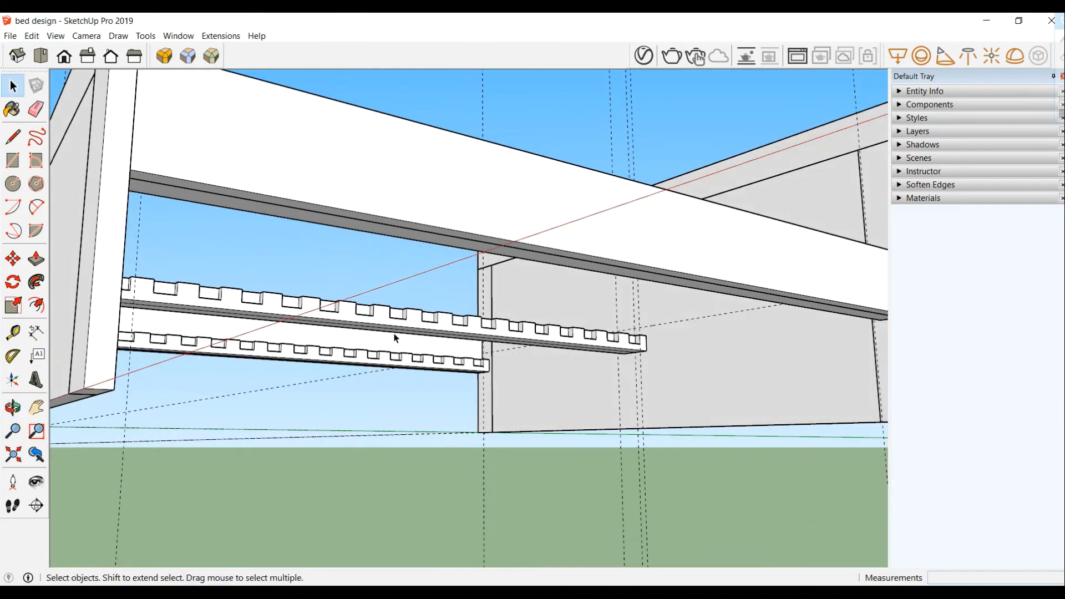
key("Delete")
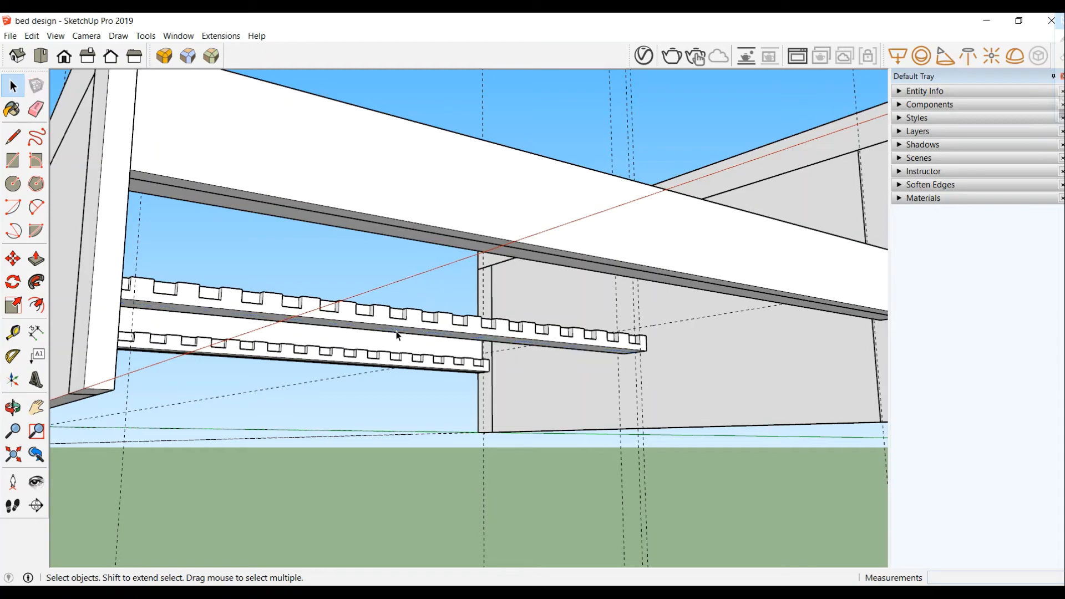
- Group the merged double-notched centre strip and turn it into a component
middle_click_drag(360, 292, 403, 357)
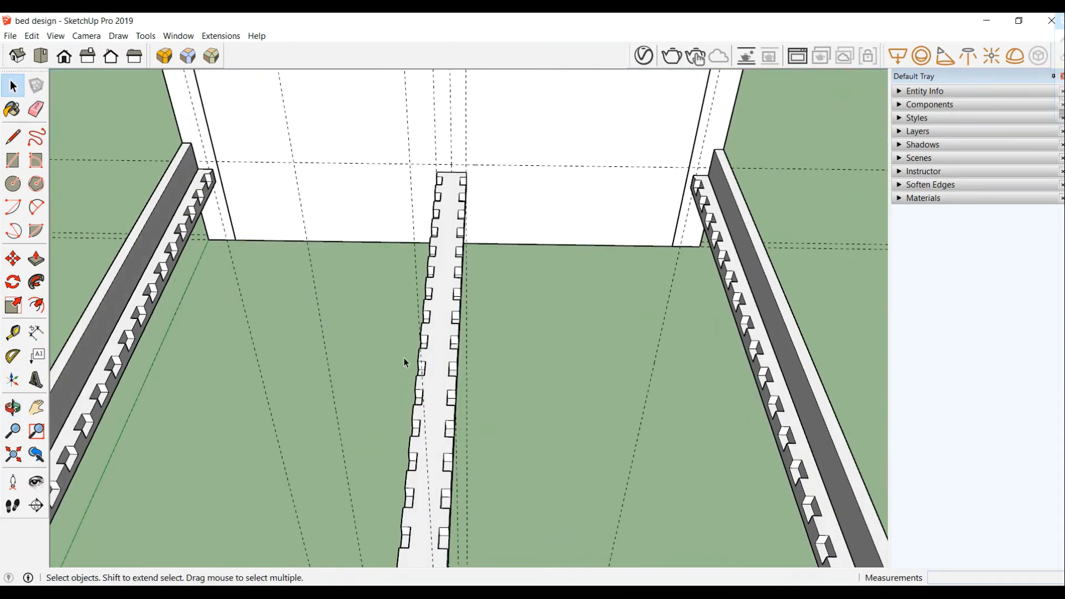
triple_click(449, 320)
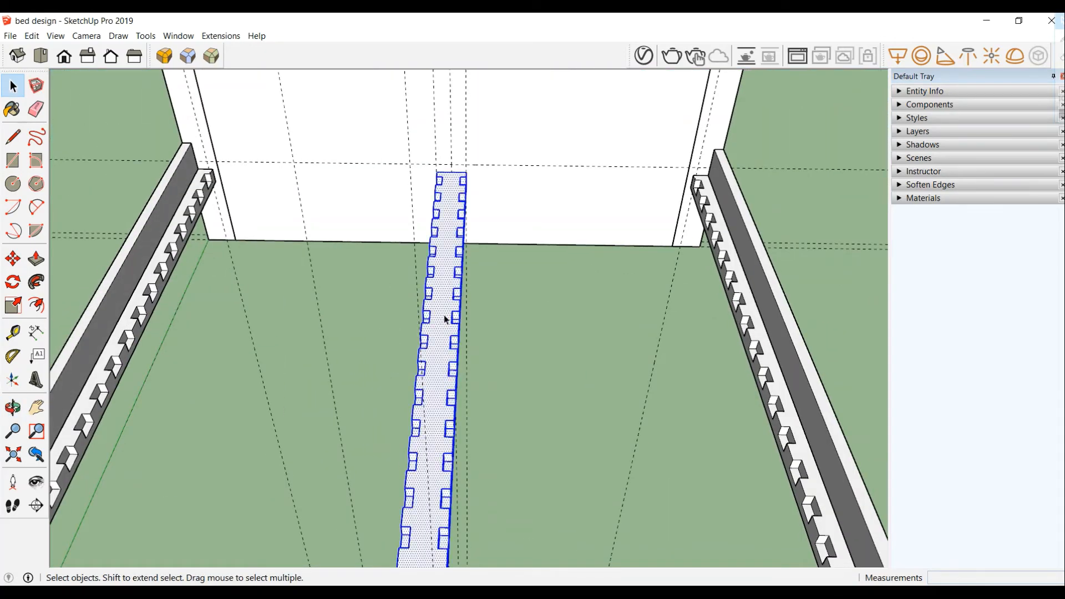
right_click(447, 316)
left_click(495, 429)
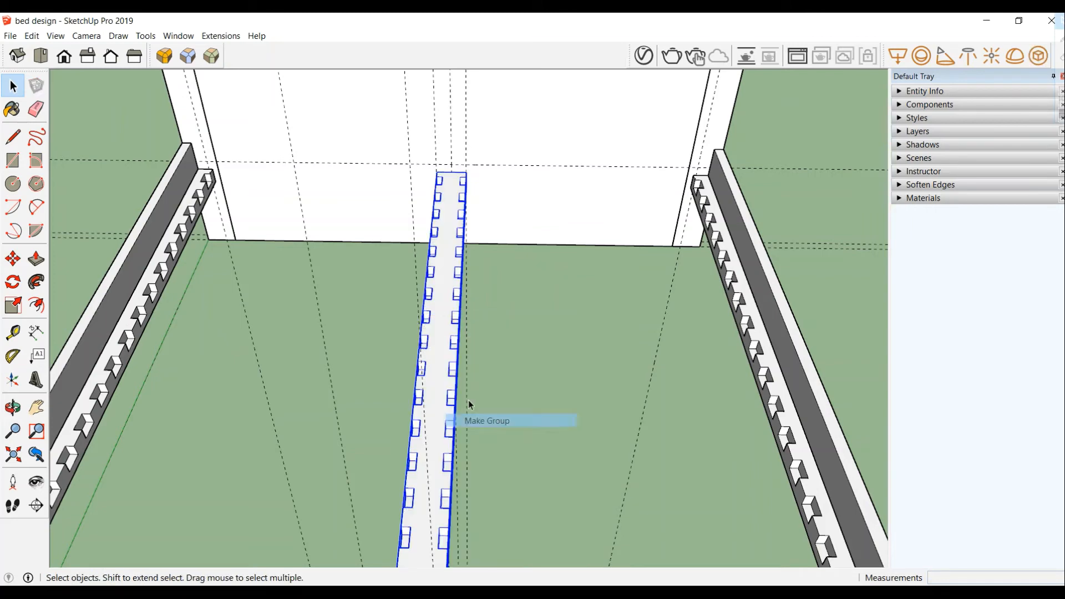
right_click(444, 367)
left_click(481, 185)
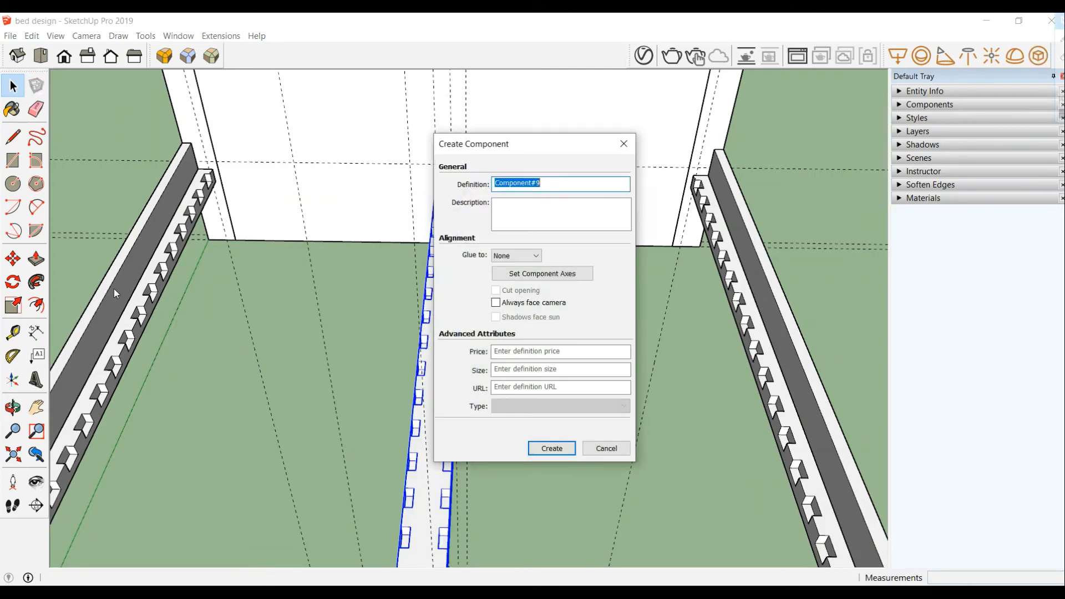
left_click(555, 449)
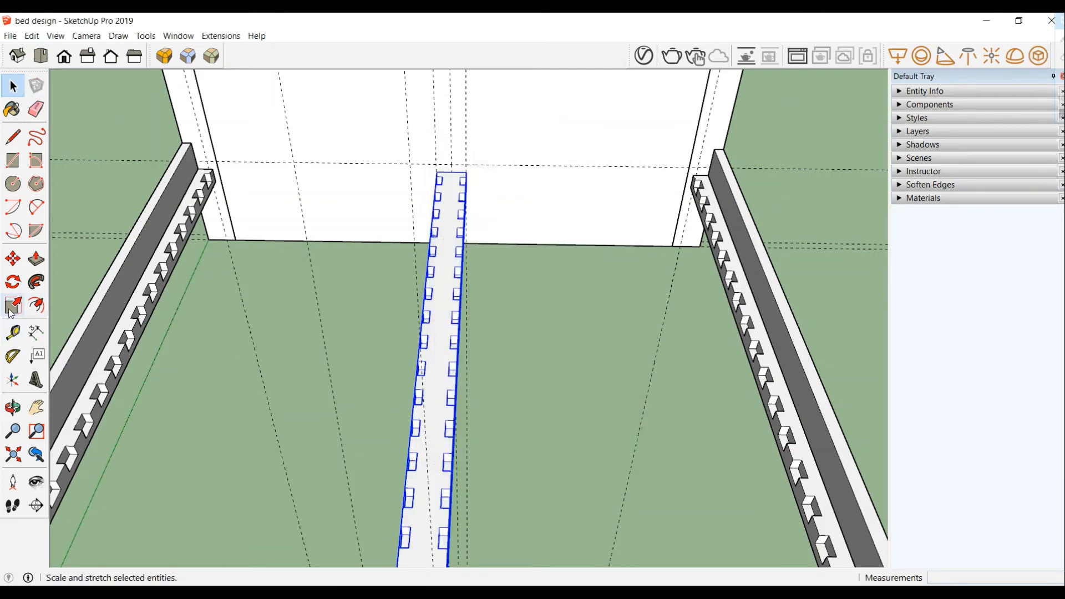
- Narrow the centre strip by scaling it to 0.9 along the red axis from each side in turn
left_click(13, 306)
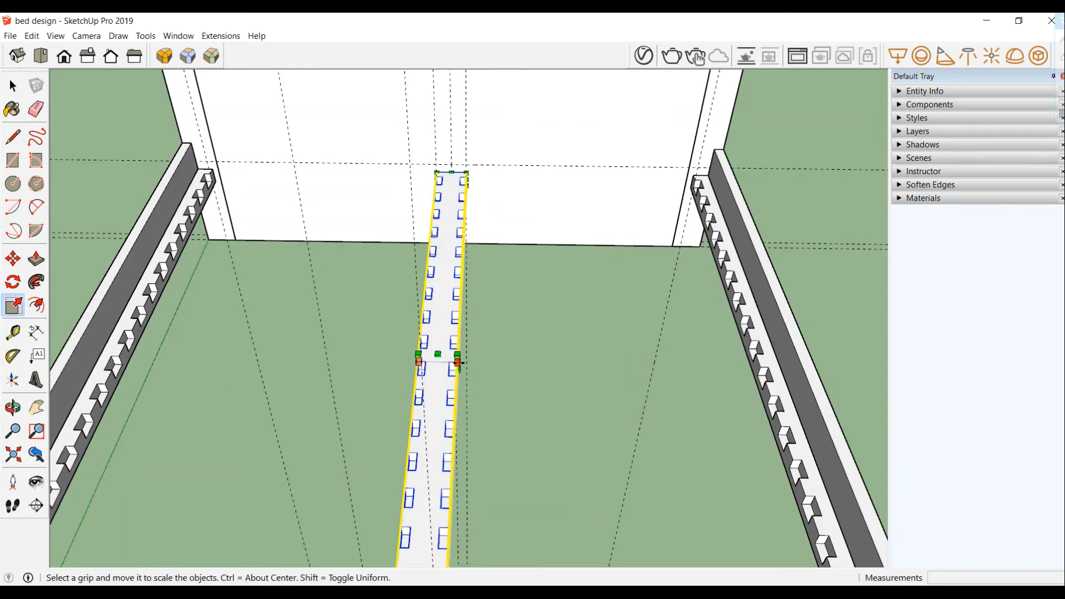
left_click_drag(458, 362, 456, 363)
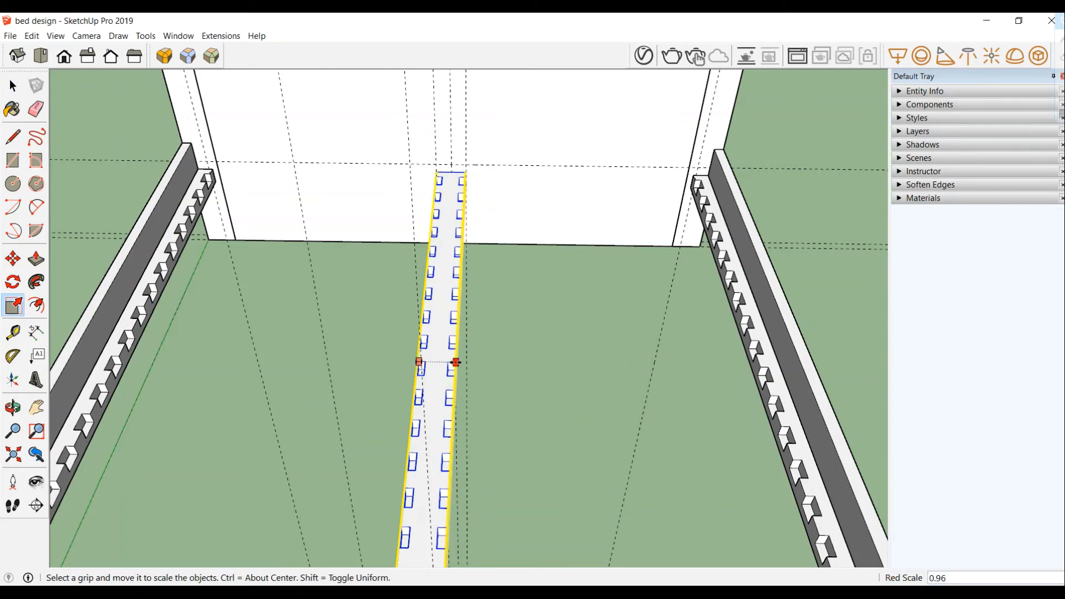
key("Return")
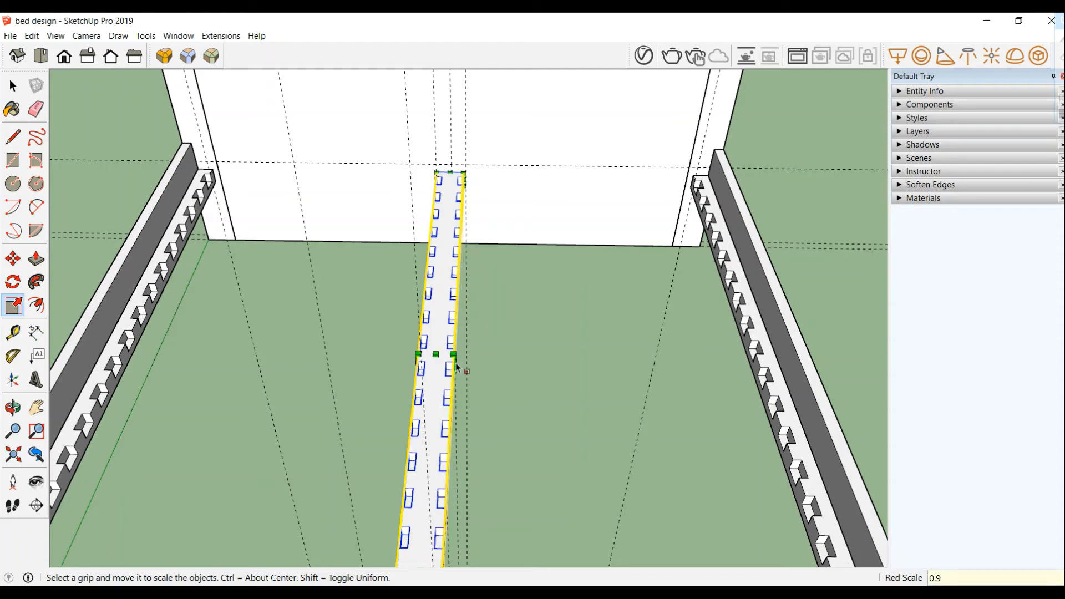
left_click_drag(418, 354, 429, 370)
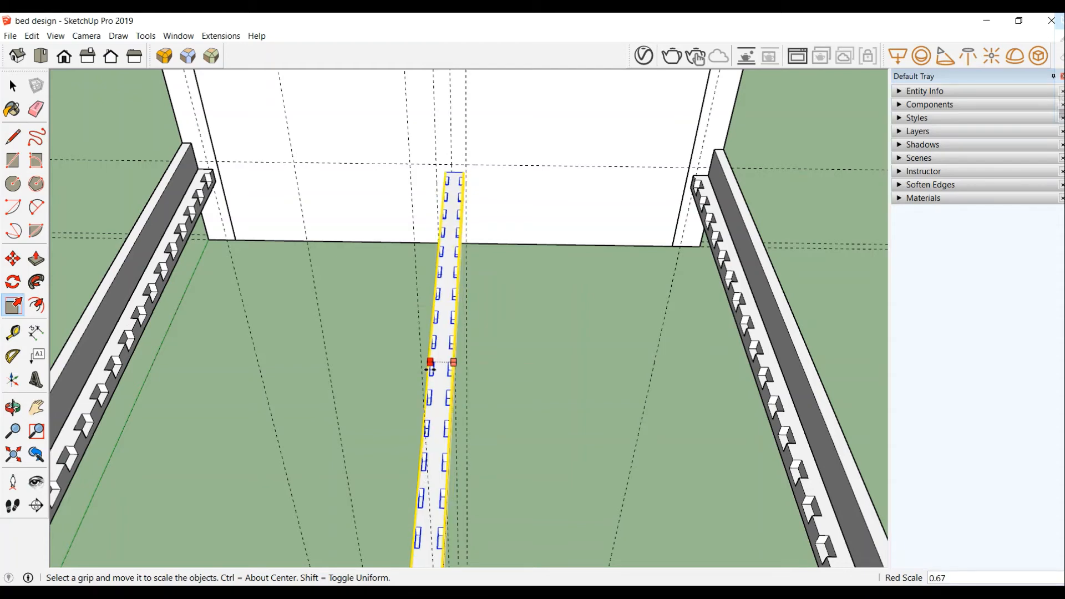
key("Escape")
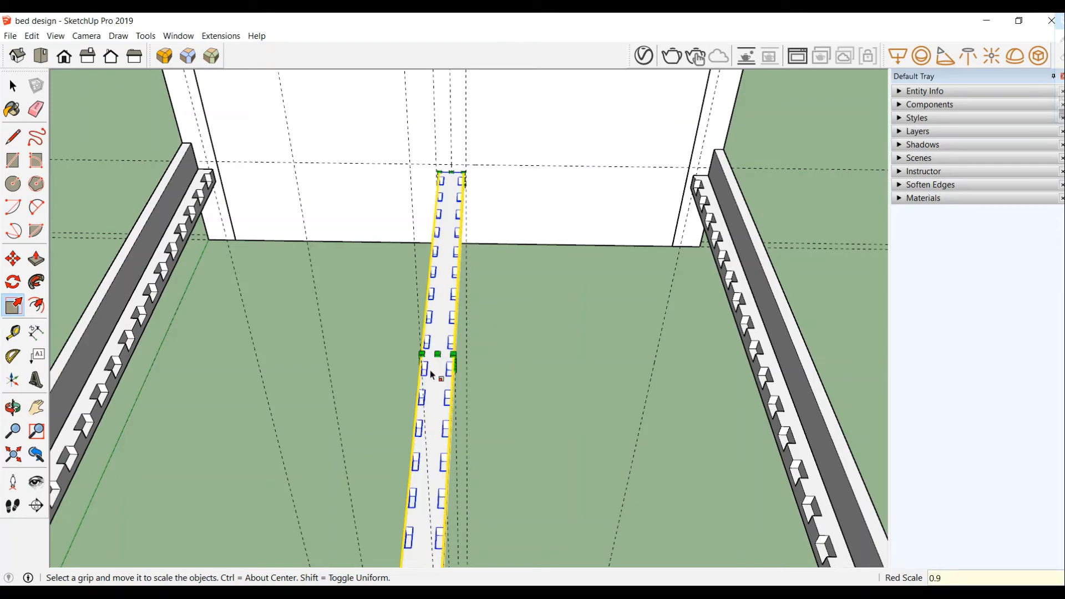
left_click(12, 86)
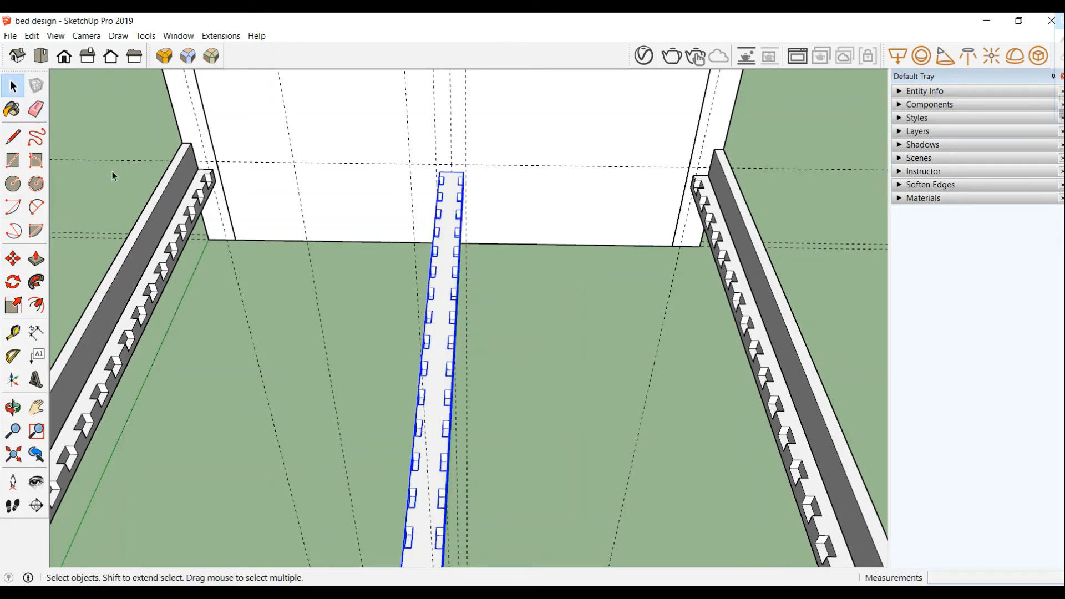
left_click(147, 153)
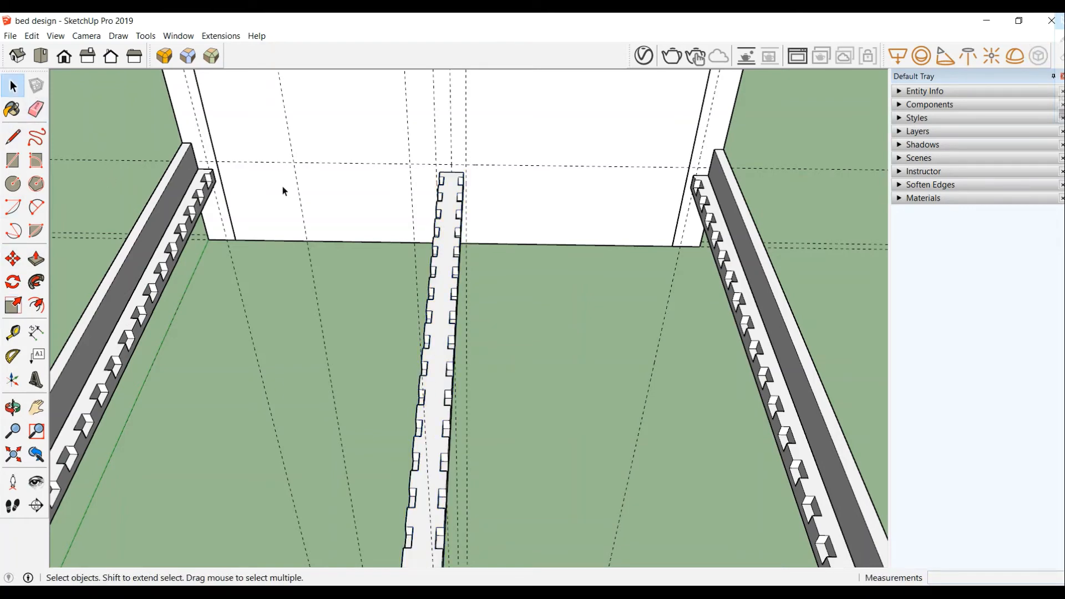
middle_click_drag(283, 191, 281, 329)
scroll(251, 277, "up", 3)
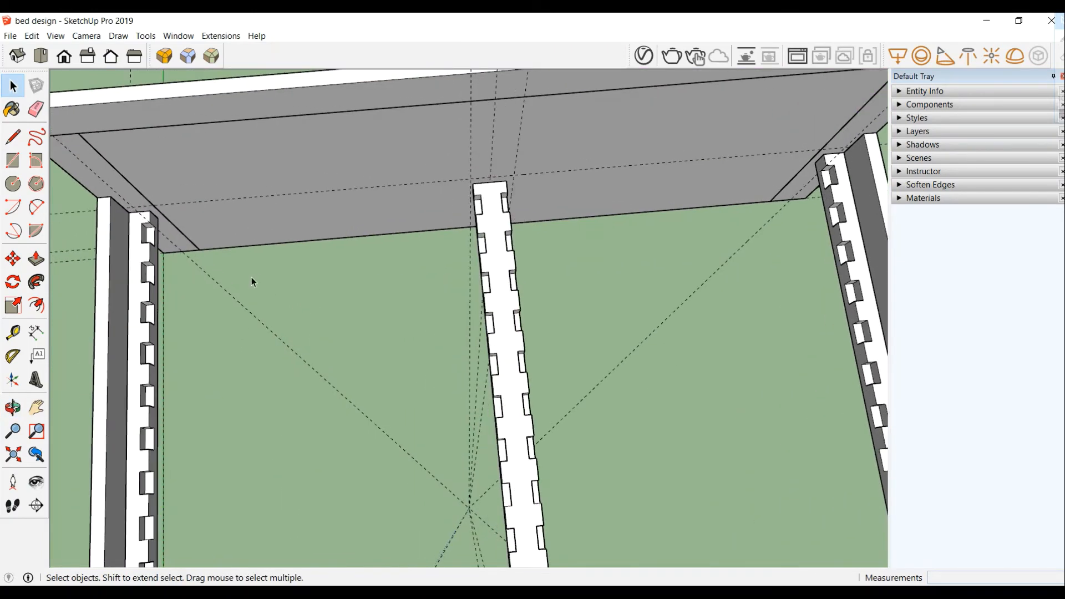
middle_click_drag(239, 286, 236, 357)
scroll(198, 203, "up", 3)
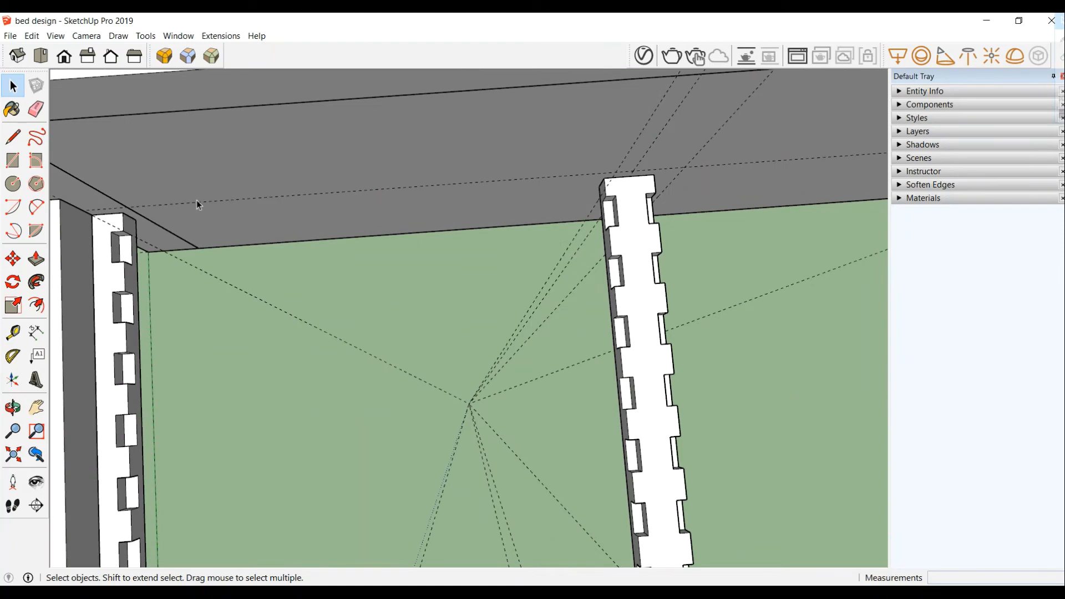
scroll(241, 233, "up", 3)
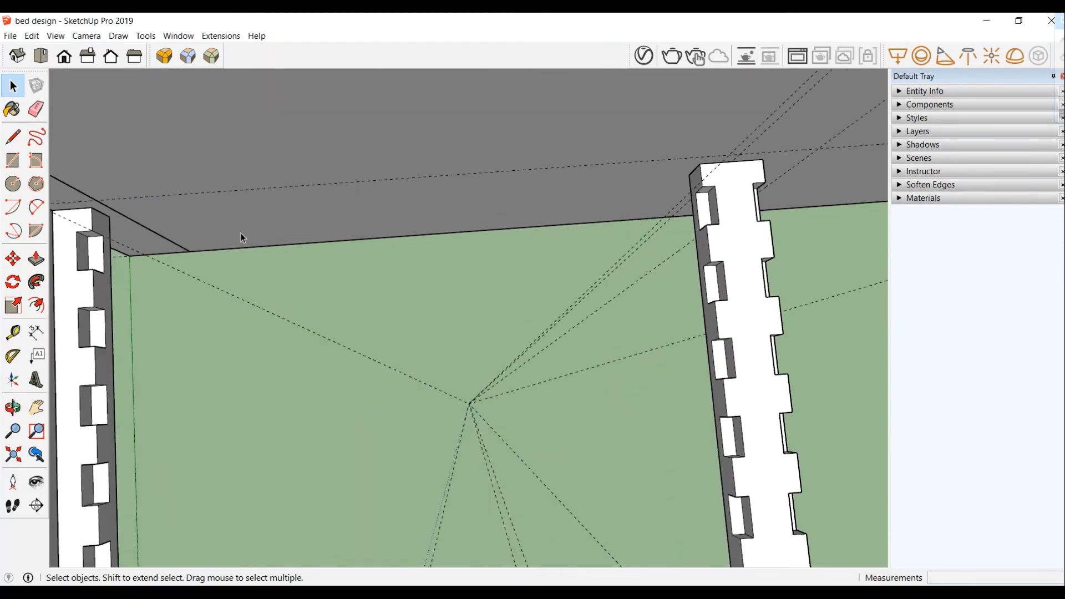
- Draw a slat rectangle of about 82 by 5 cm from the side strip's end notch to the facing notch in the centre strip
middle_click_drag(269, 253, 216, 283)
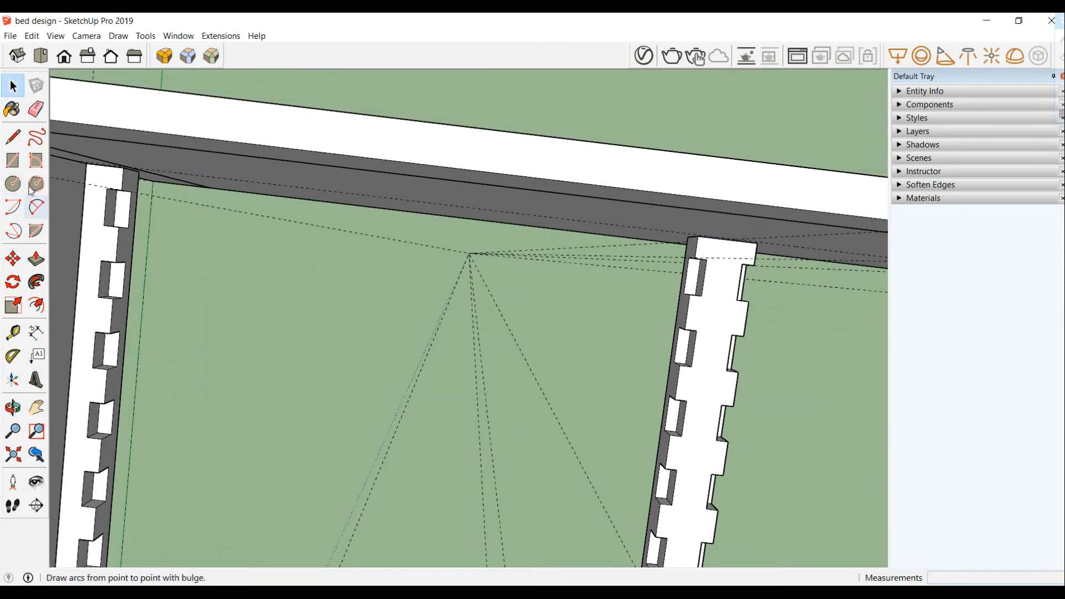
left_click(13, 160)
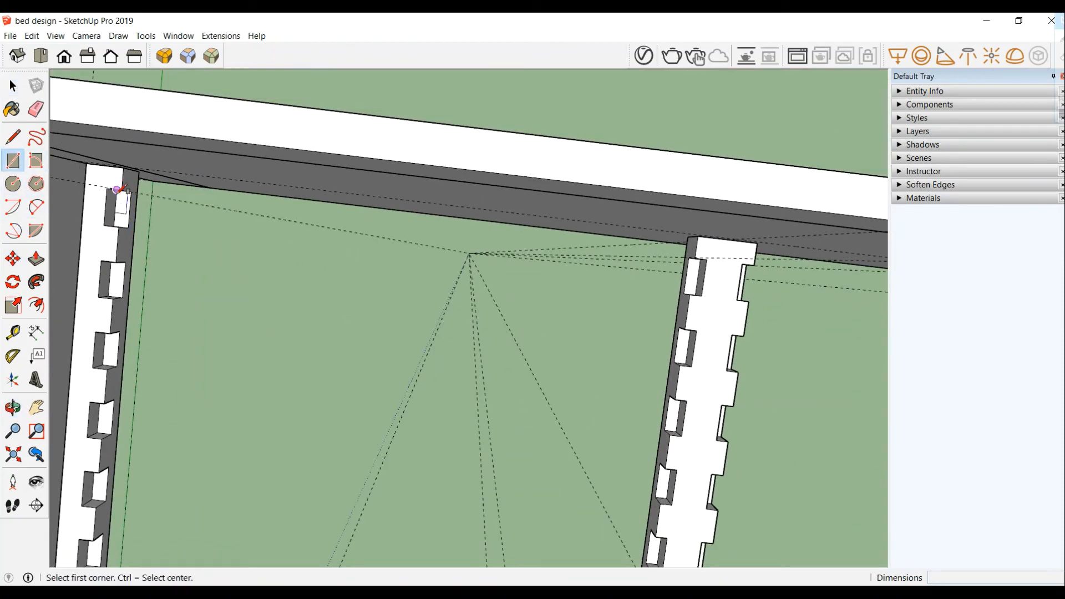
scroll(120, 189, "up", 2)
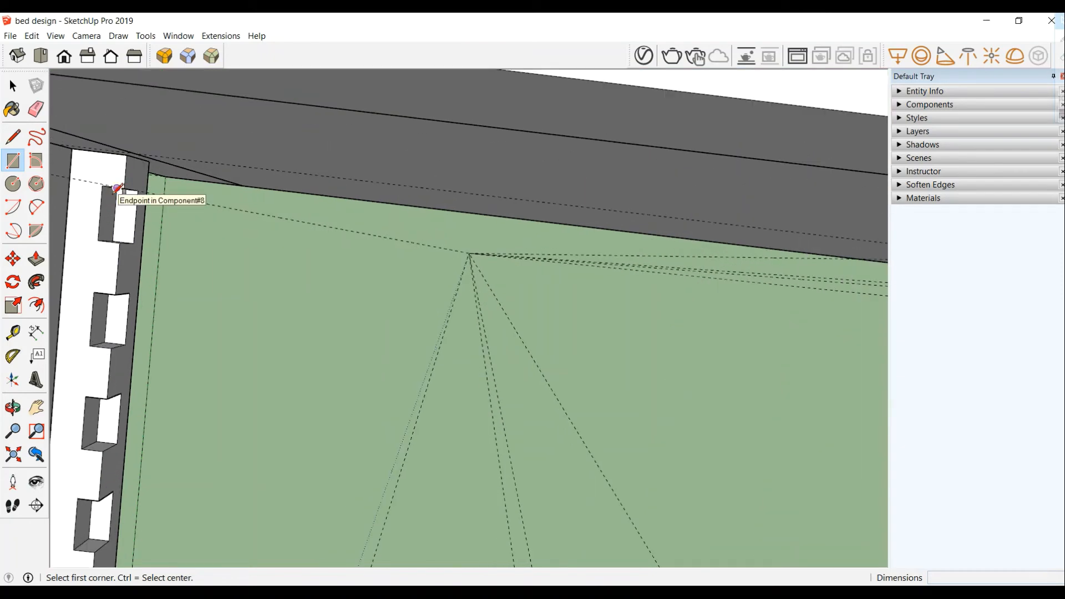
middle_click_drag(118, 189, 115, 151)
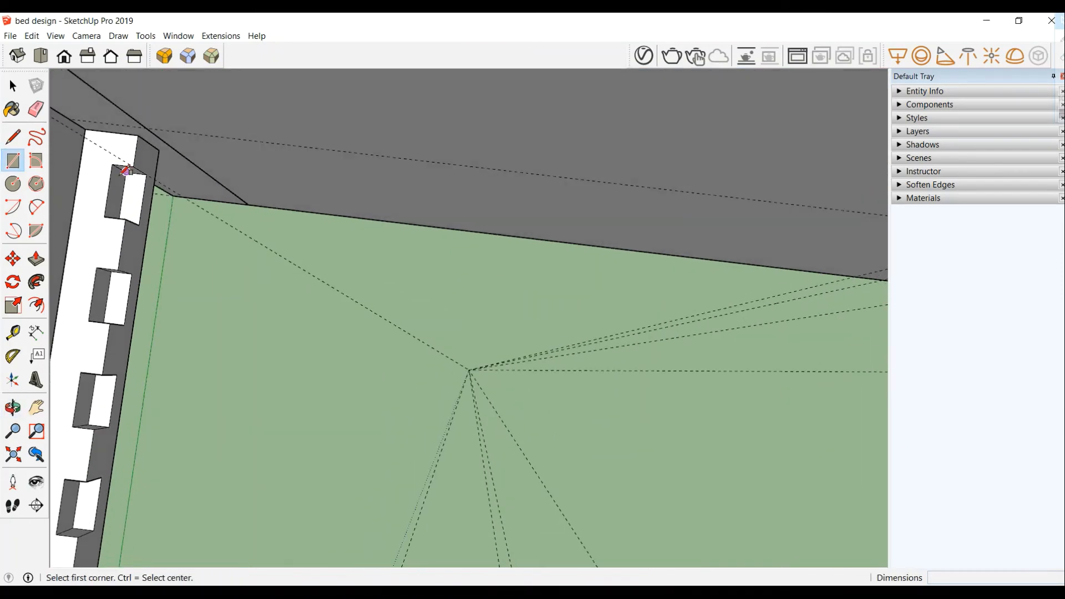
left_click(127, 171)
scroll(600, 300, "down", 3)
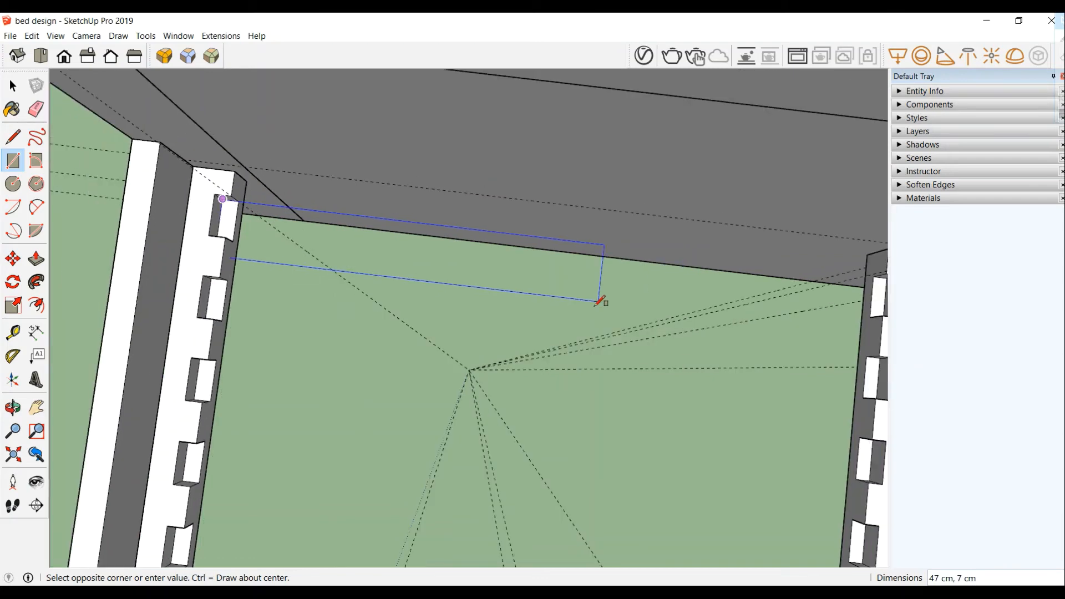
scroll(825, 305, "up", 3)
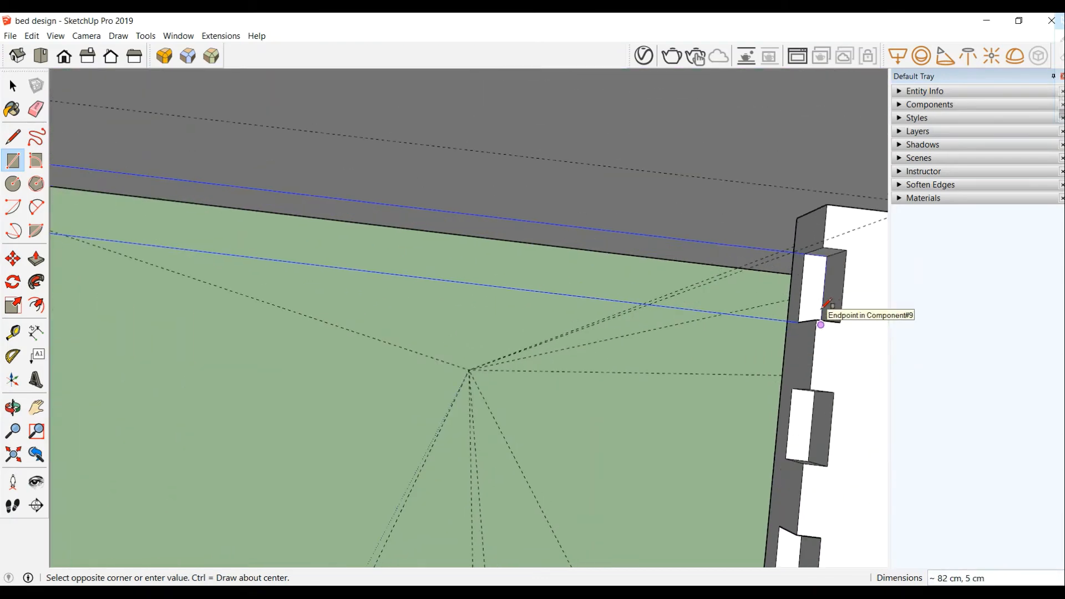
scroll(821, 302, "up", 2)
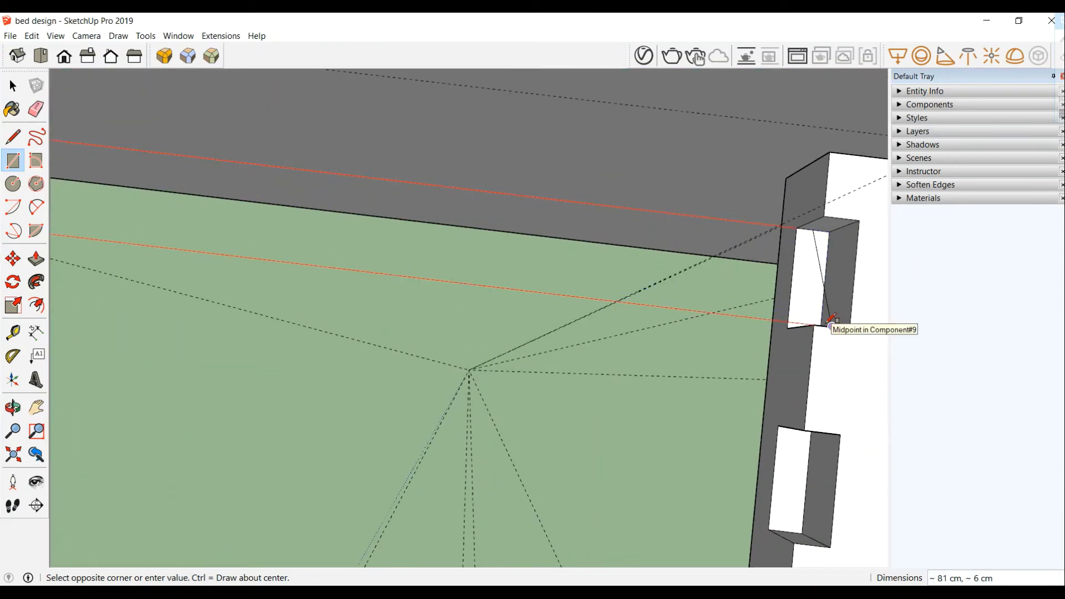
mouse_move(827, 328)
middle_mouse_down()
mouse_move(822, 361)
mouse_move(819, 326)
middle_mouse_up()
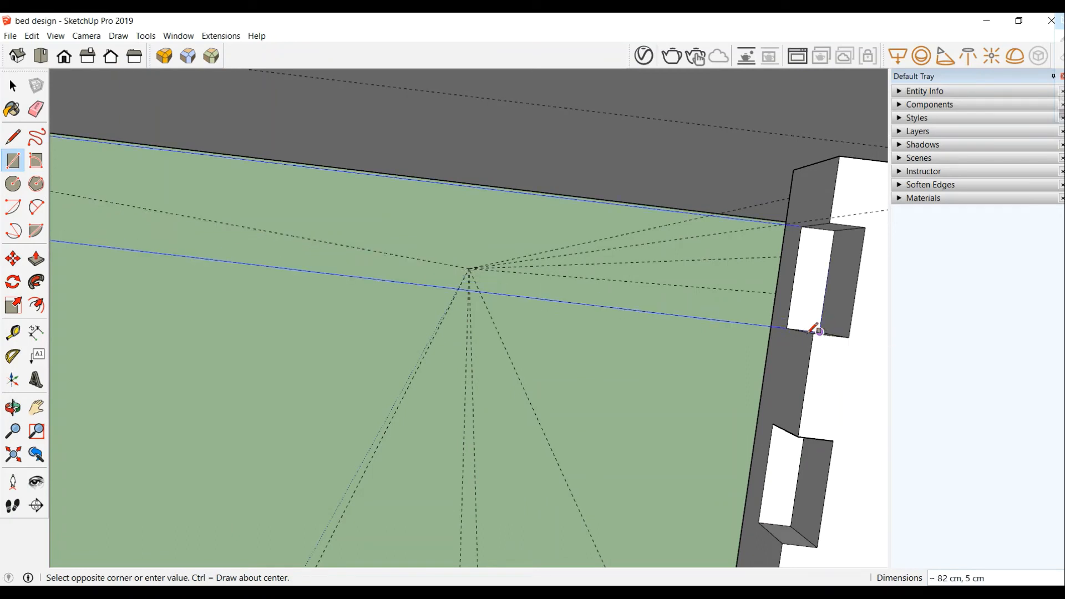
mouse_move(820, 327)
middle_mouse_down()
mouse_move(818, 361)
mouse_move(819, 334)
middle_mouse_up()
left_click(819, 335)
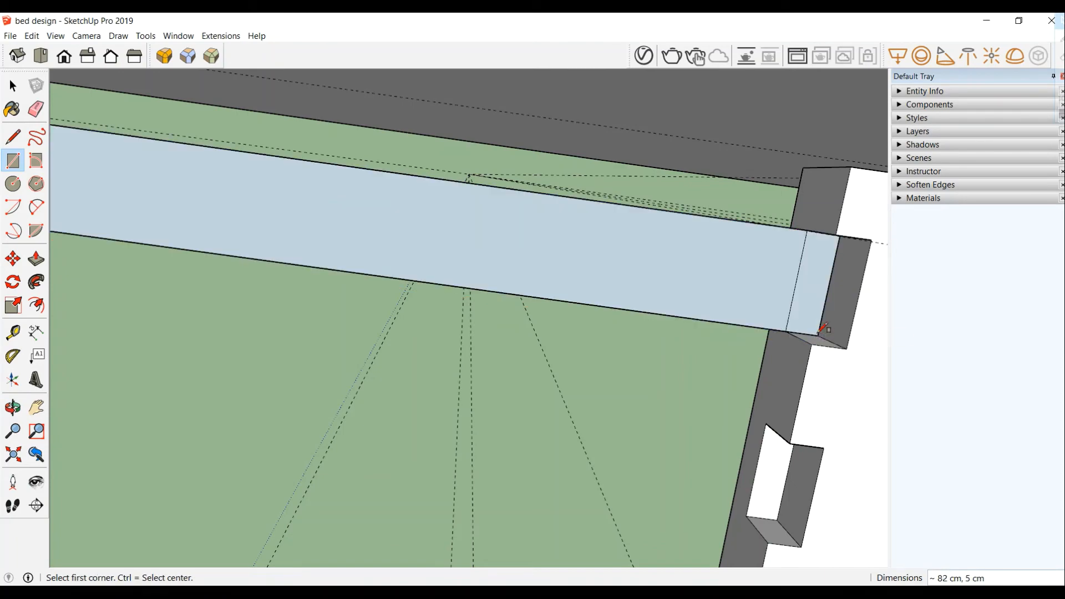
- Group the slat rectangle and turn it into a component with the default settings
scroll(330, 260, "down", 3)
scroll(324, 262, "up", 3)
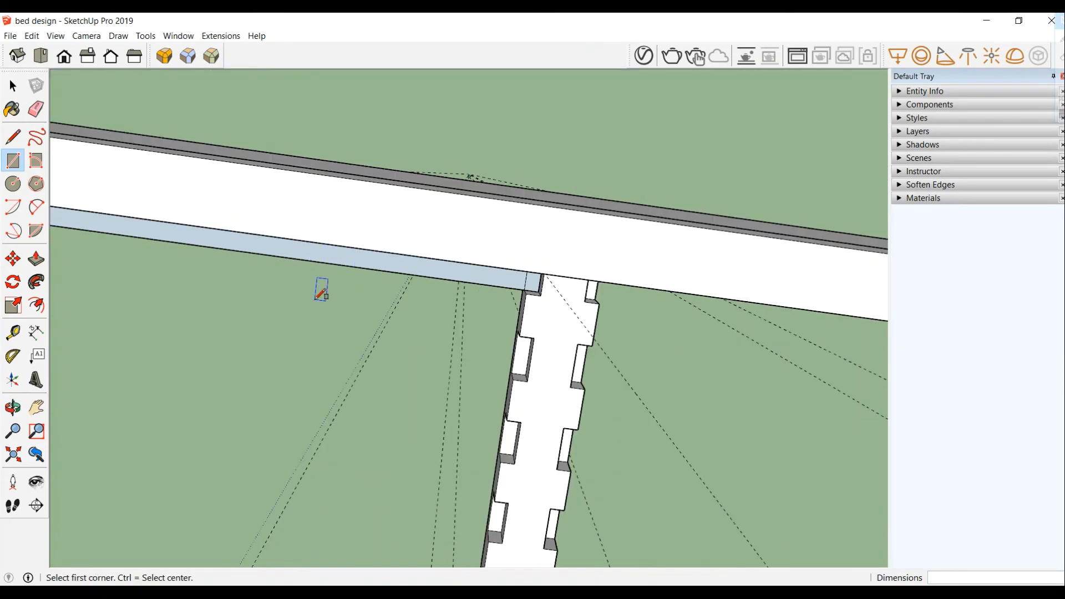
middle_click_drag(322, 294, 337, 209)
mouse_move(299, 246)
middle_mouse_down()
mouse_move(285, 254)
mouse_move(492, 350)
mouse_move(503, 340)
middle_mouse_up()
left_click(13, 85)
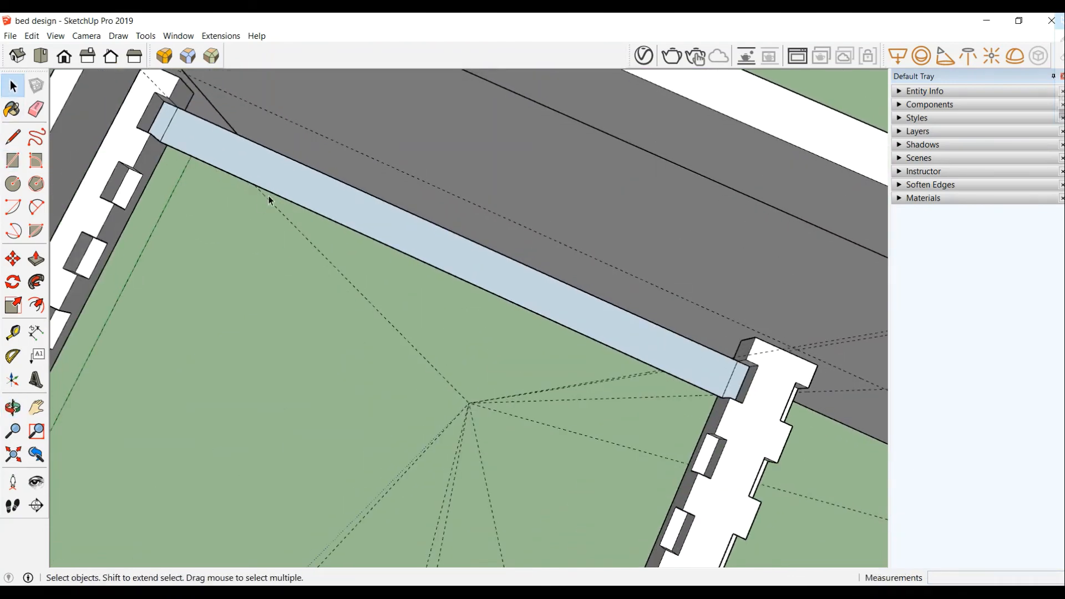
left_click(273, 189)
right_click(273, 189)
left_click(311, 289)
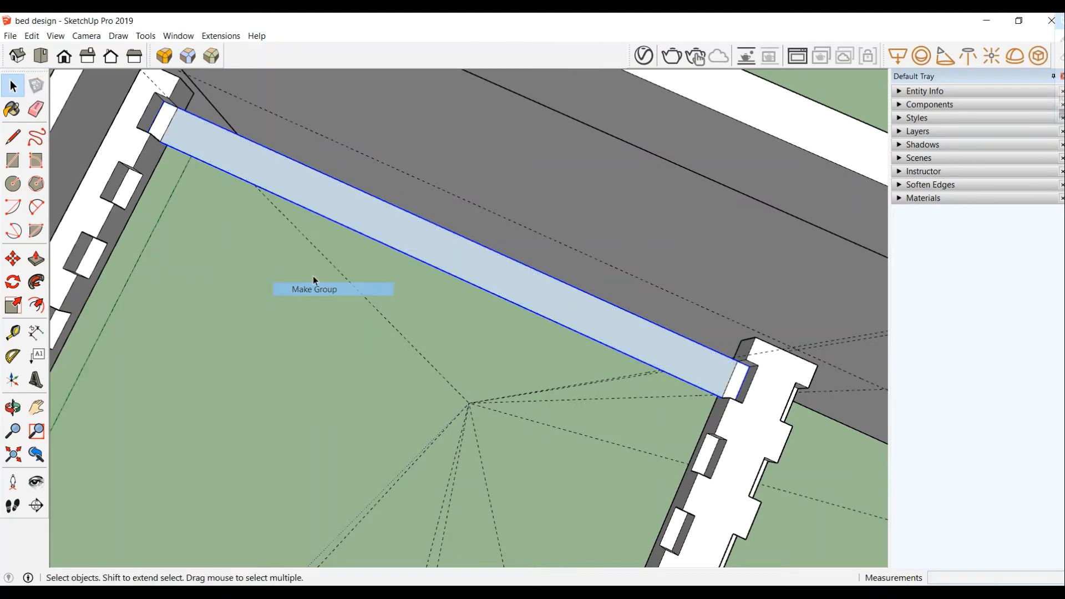
right_click(315, 194)
left_click(361, 281)
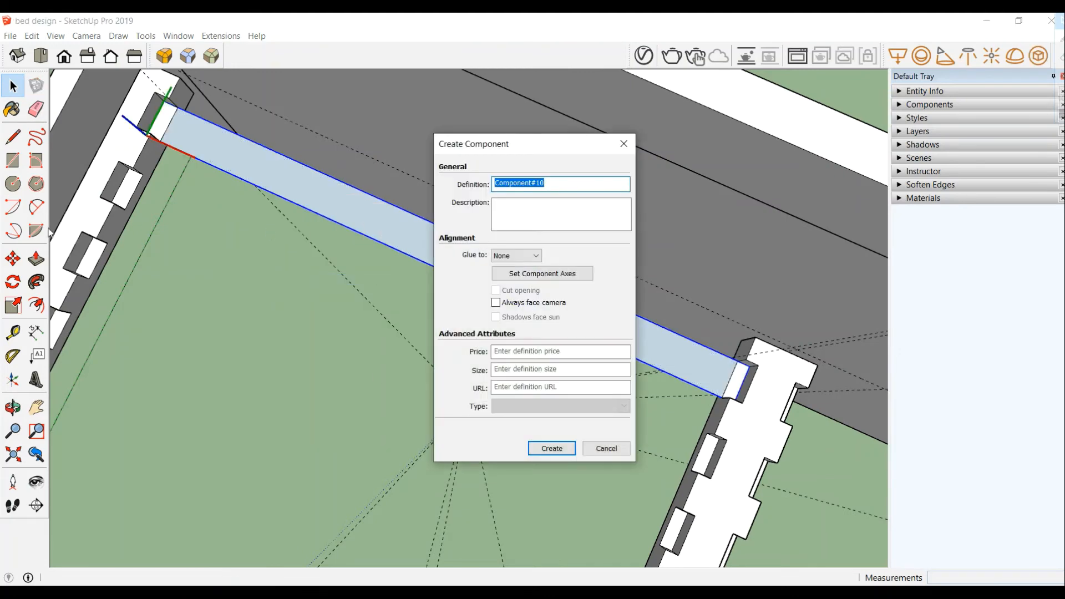
left_click(551, 448)
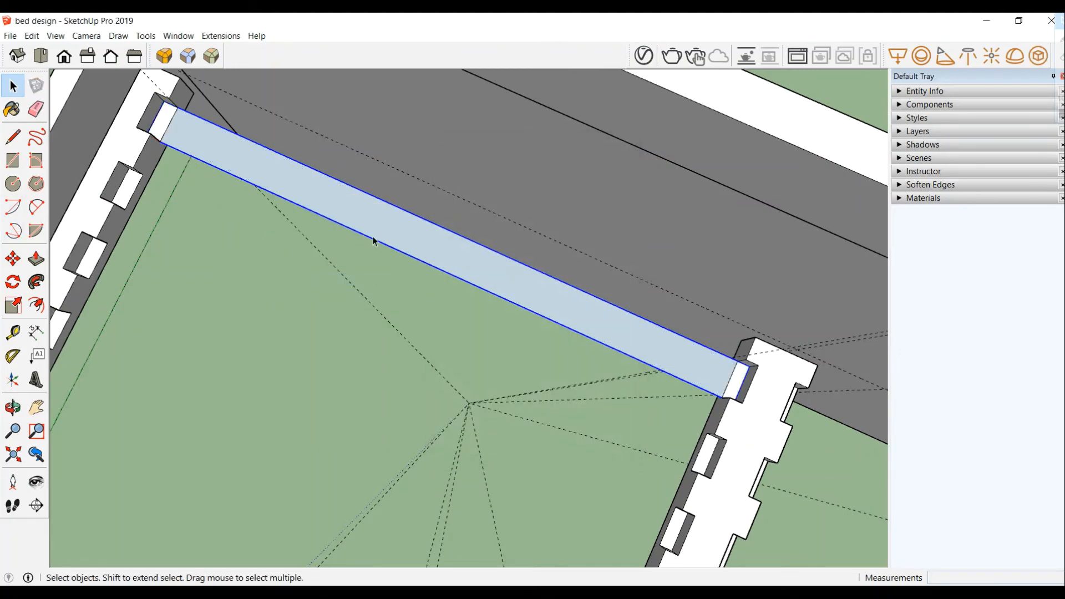
- Extrude the slat face 3 cm upward inside its component and leave the component
double_click(345, 212)
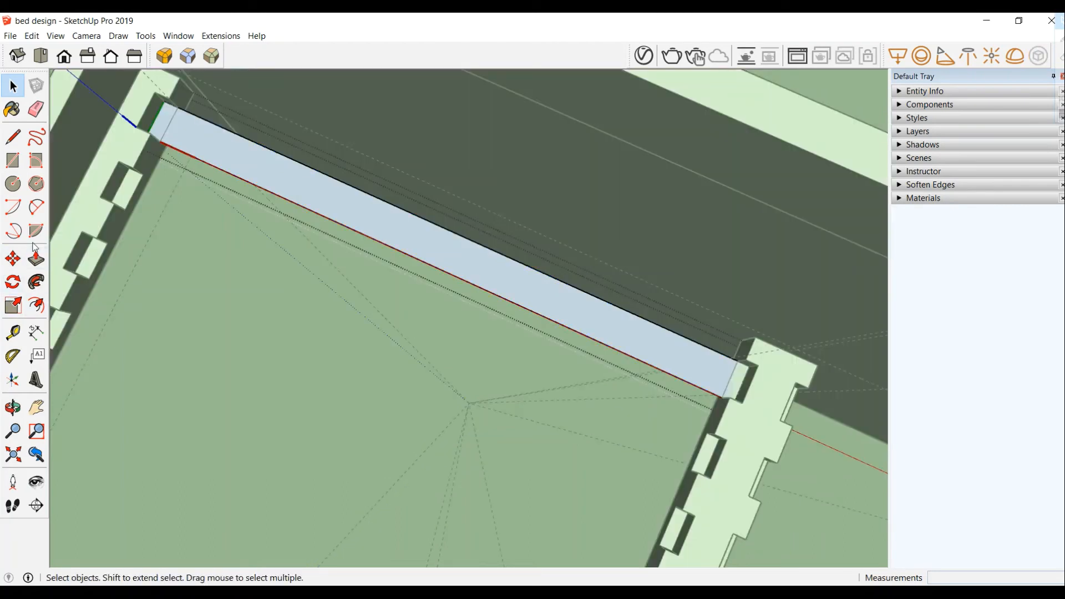
left_click(36, 266)
left_click(715, 370)
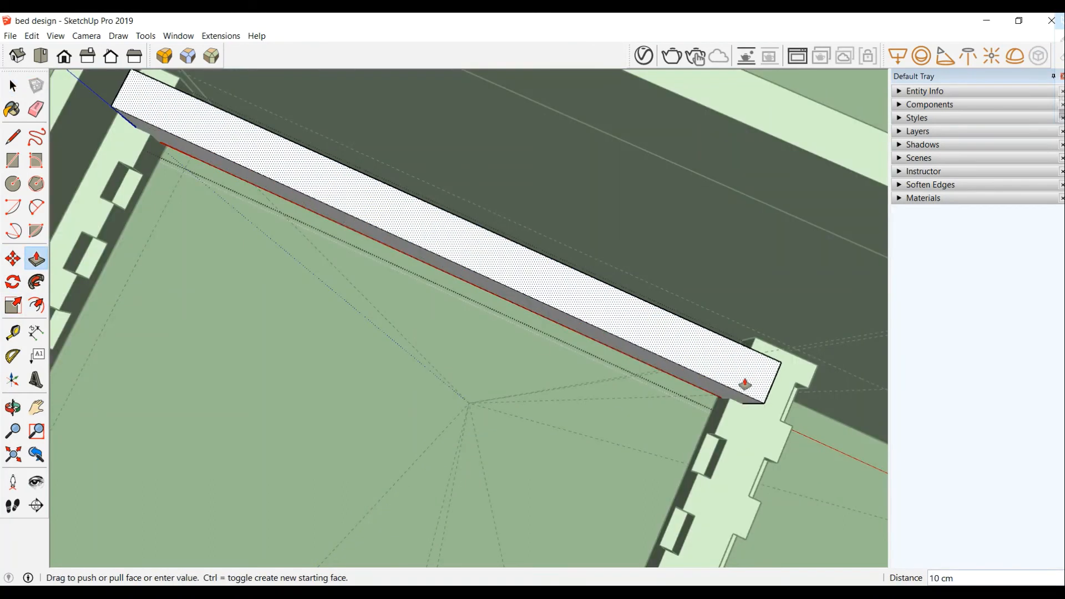
left_click(746, 402)
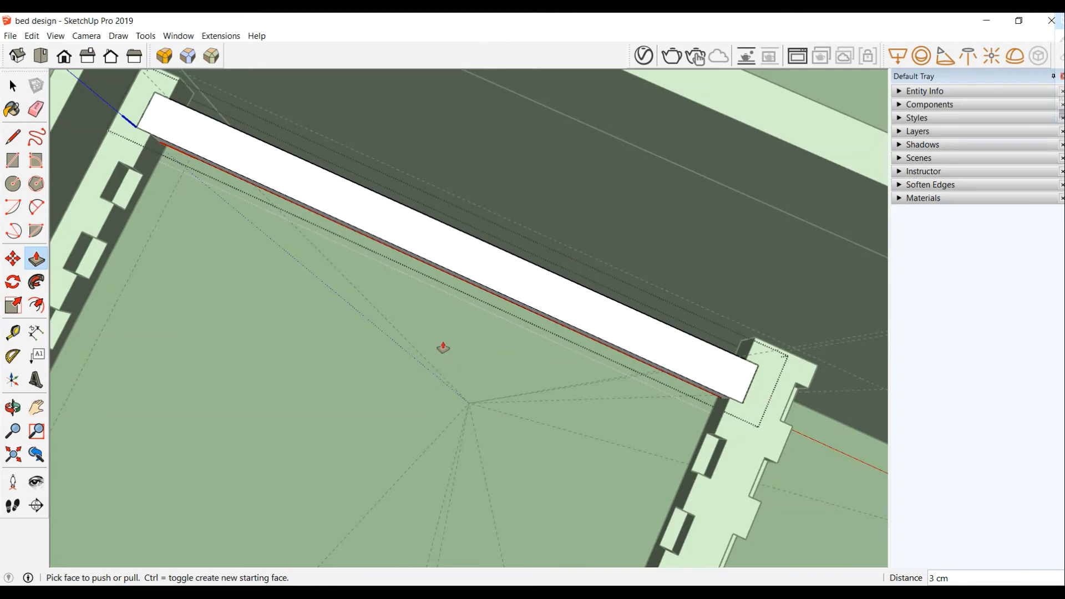
middle_click_drag(443, 348, 528, 267)
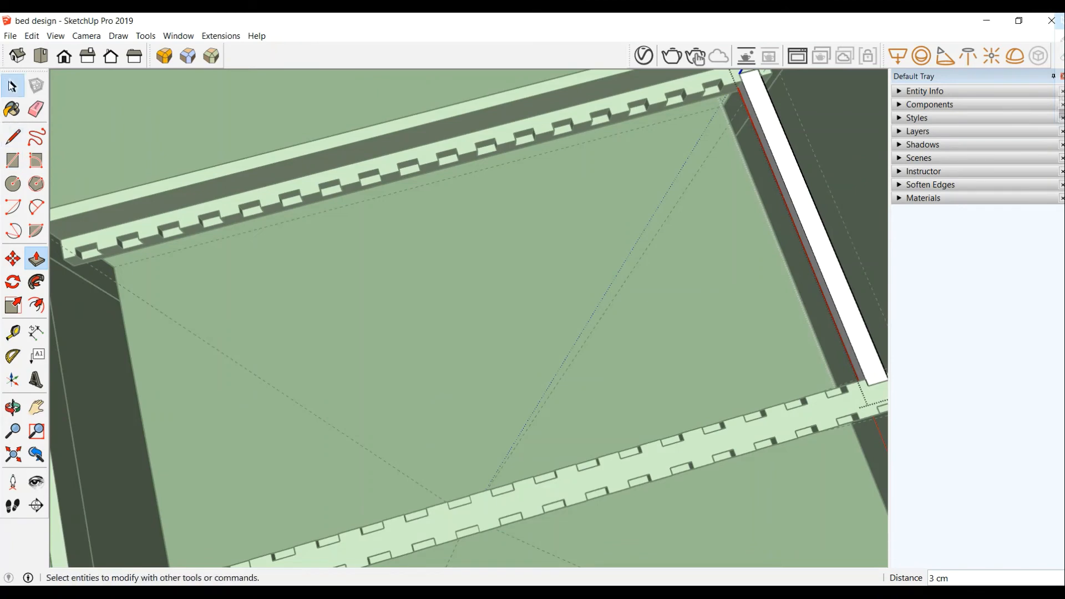
left_click(12, 86)
left_click(804, 204)
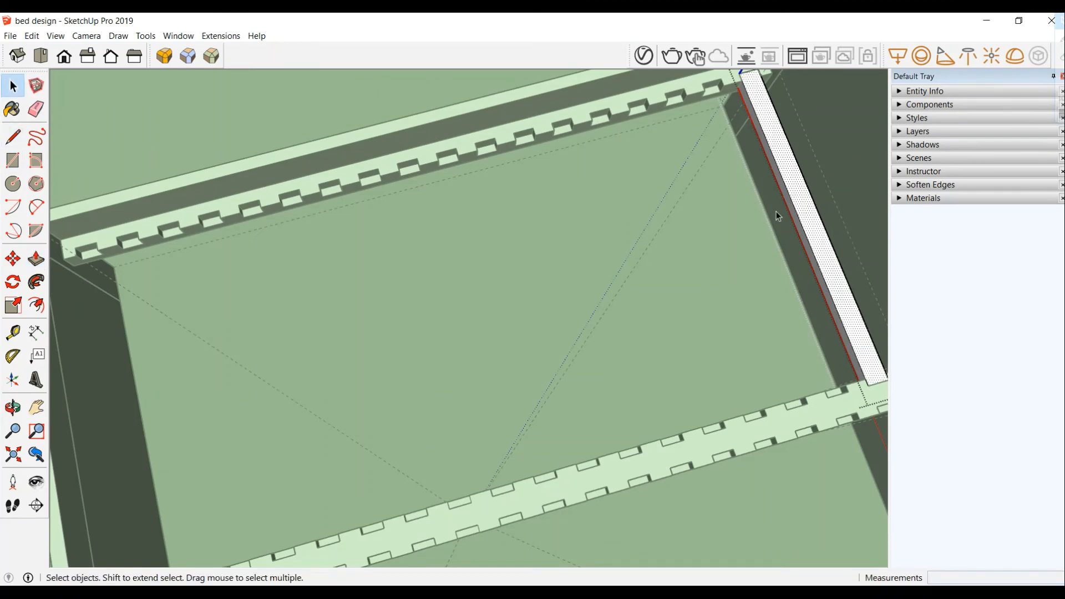
left_click(554, 245)
- Copy the slat 166 cm along the strips to the opposite end notches and divide the distance into 17 equally spaced copies
left_click(808, 209)
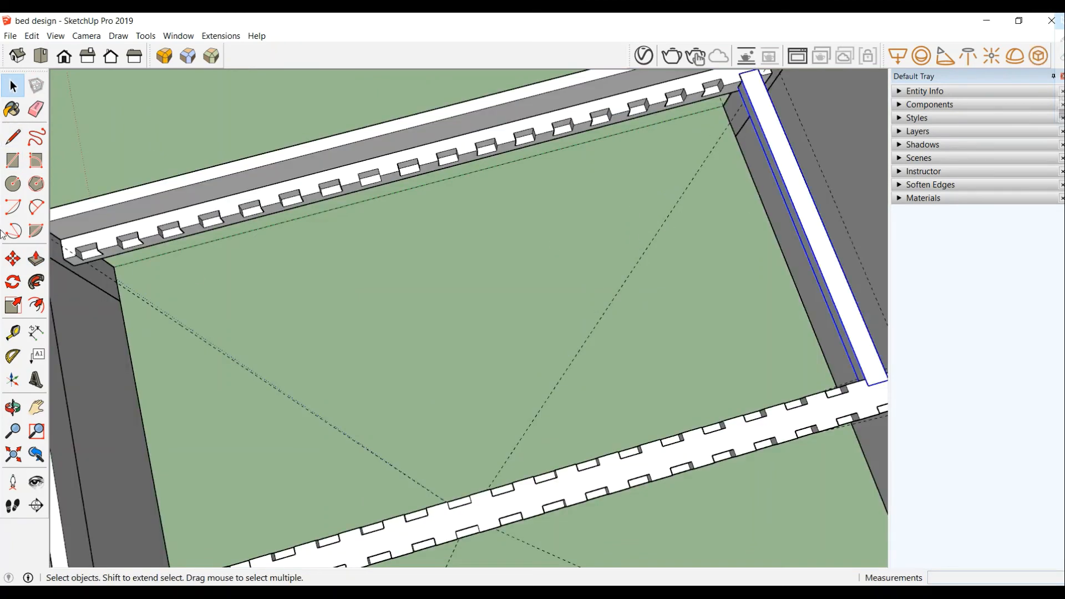
left_click(12, 259)
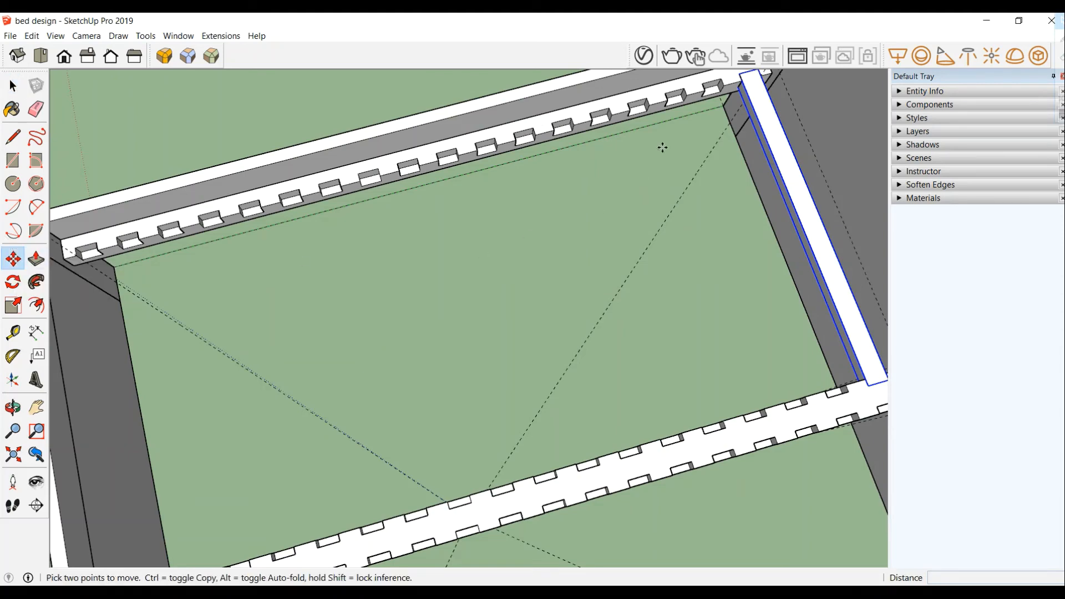
left_click(738, 78)
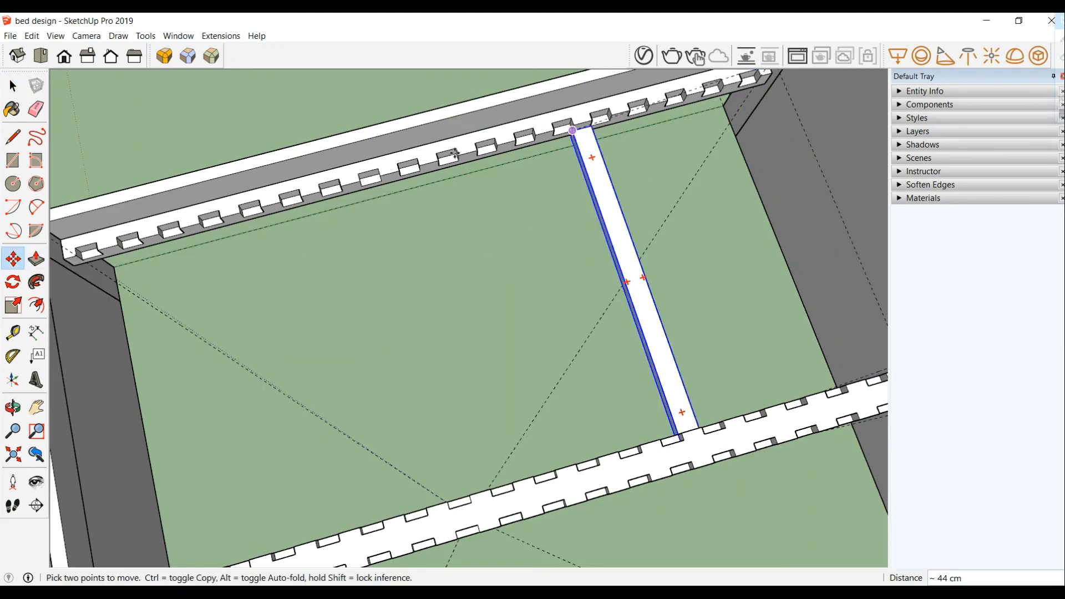
key("ctrl")
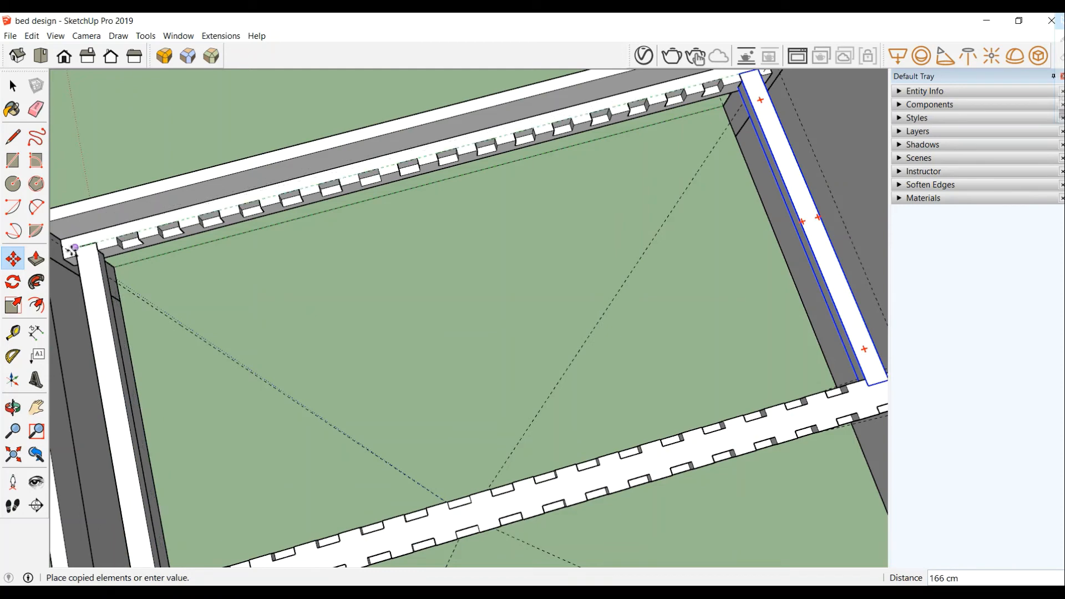
left_click(81, 252)
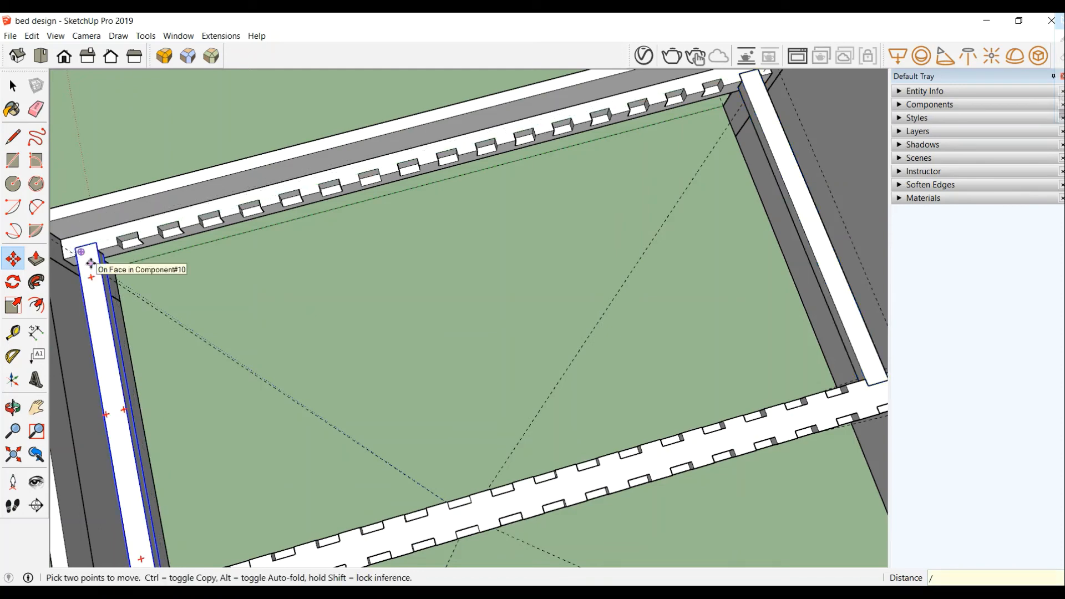
key("Return")
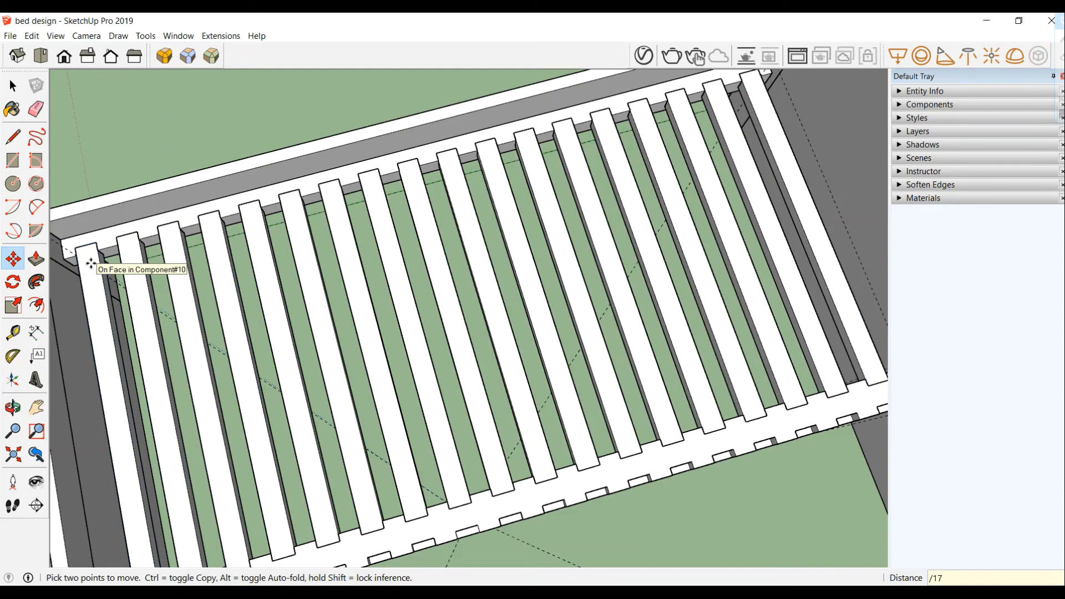
- Select every slat in the row between the side strip and the centre strip and group them together
middle_click_drag(386, 409, 791, 321)
scroll(780, 314, "down", 3)
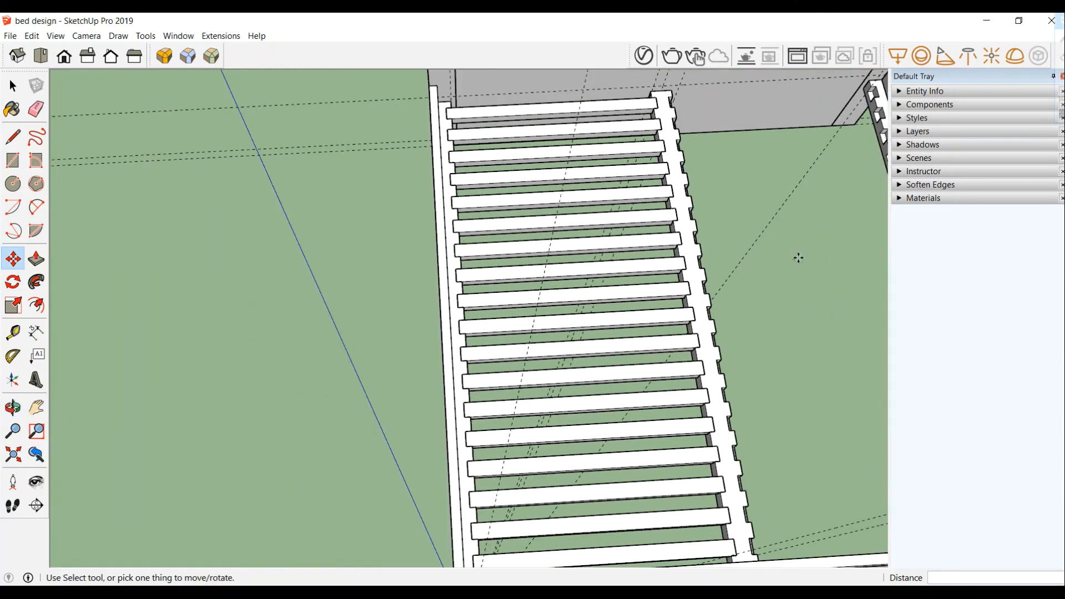
middle_click_drag(798, 258, 423, 311)
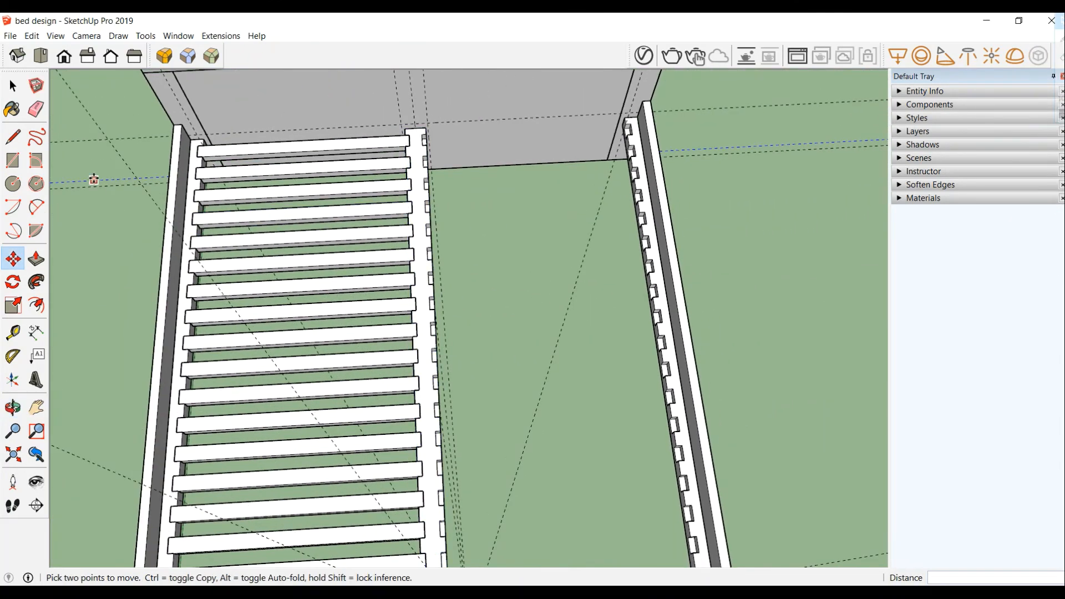
scroll(280, 294, "down", 2)
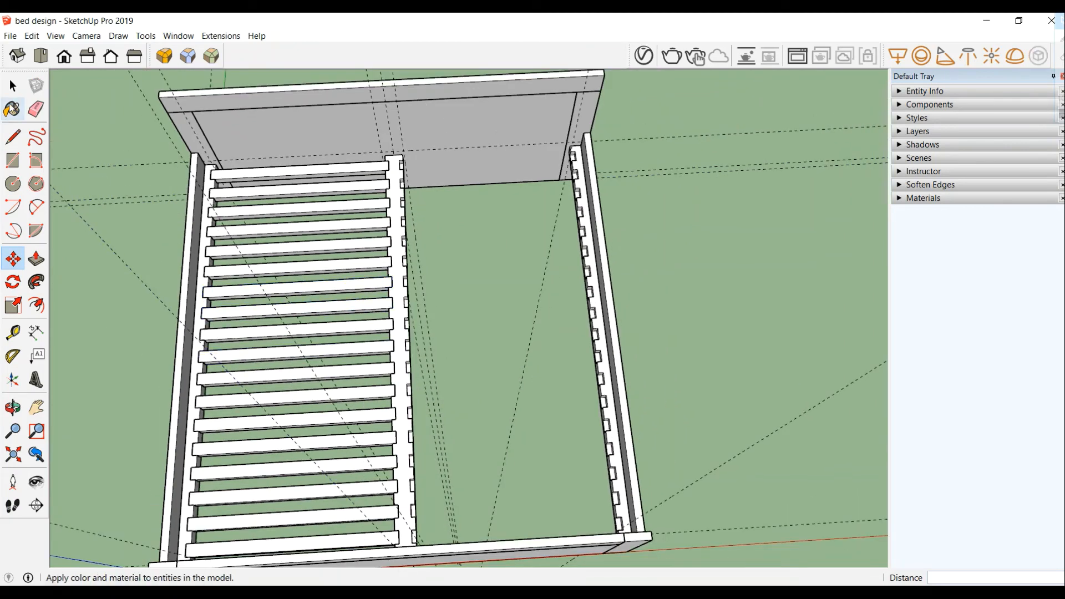
left_click(12, 85)
left_click(272, 181)
left_click(273, 199, "shift")
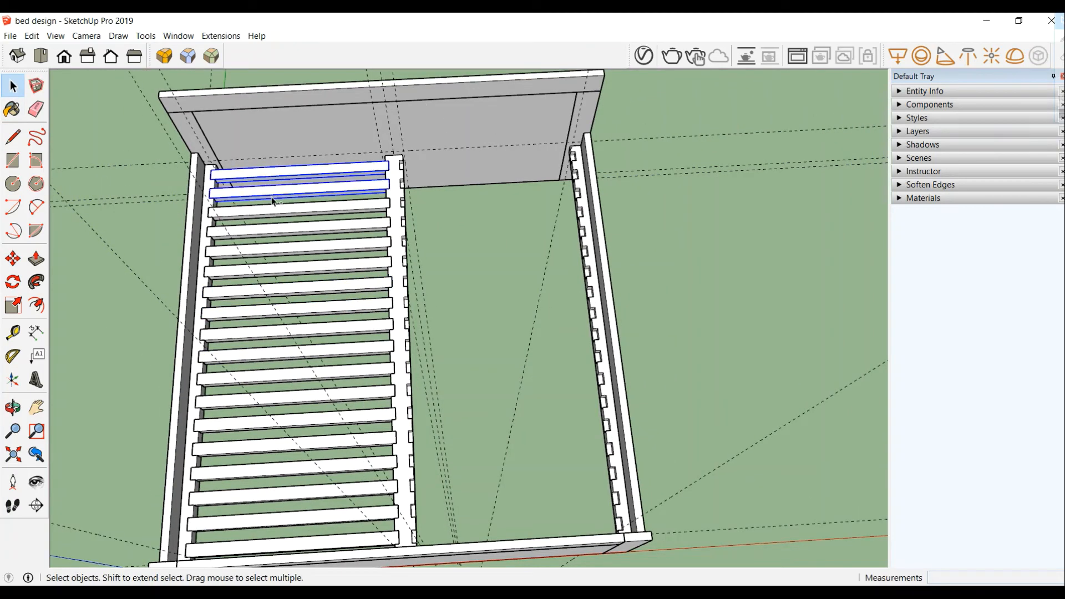
left_click(277, 218, "shift")
left_click(279, 231, "shift")
left_click(284, 250, "shift")
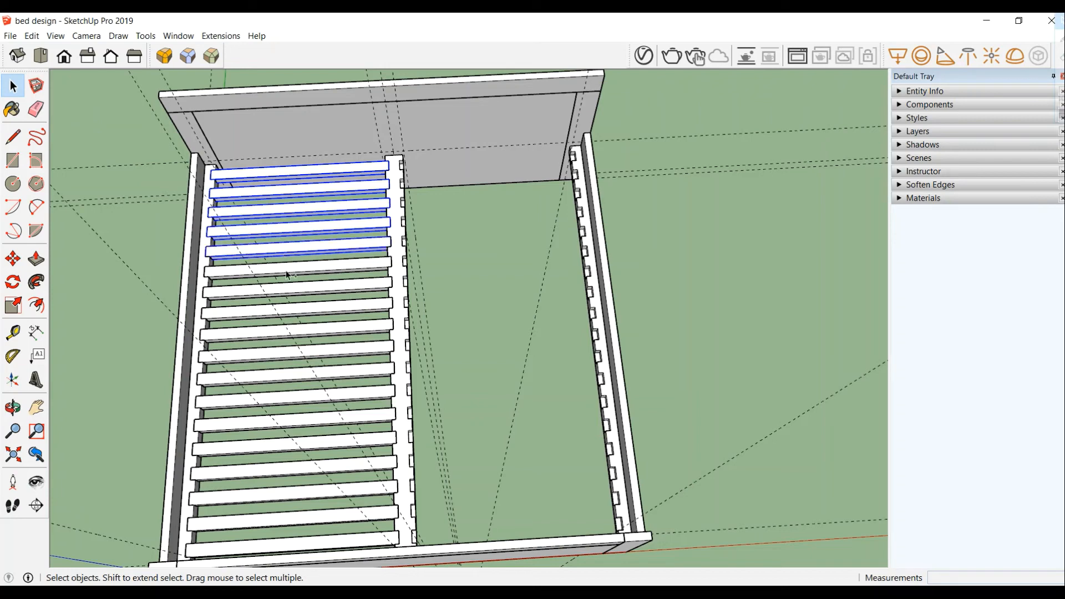
left_click(287, 270, "shift")
left_click(289, 294, "shift")
left_click(292, 313, "shift")
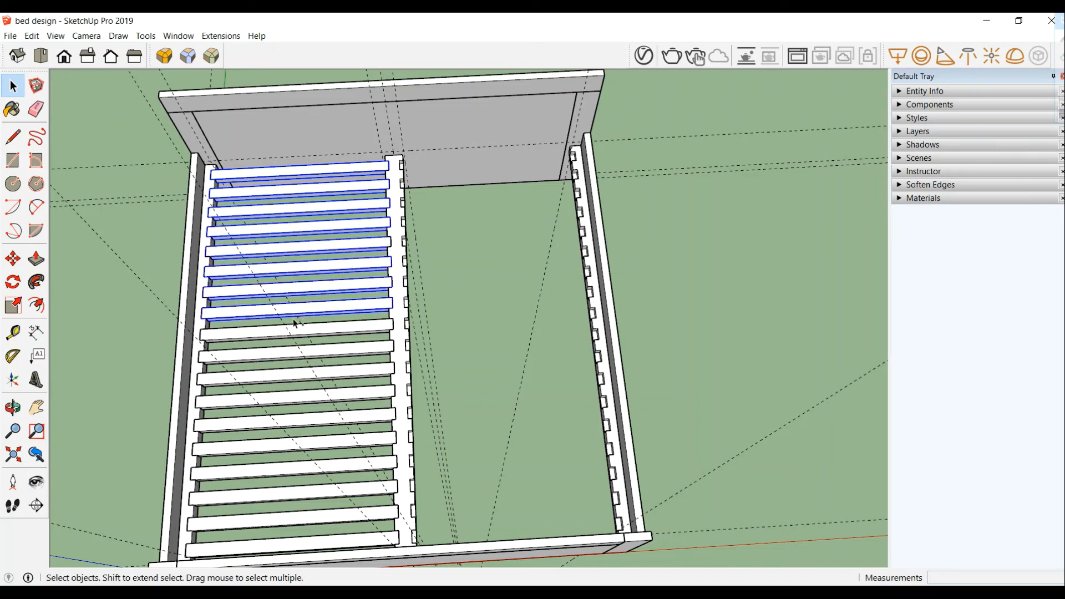
left_click(300, 335, "shift")
left_click(305, 356, "shift")
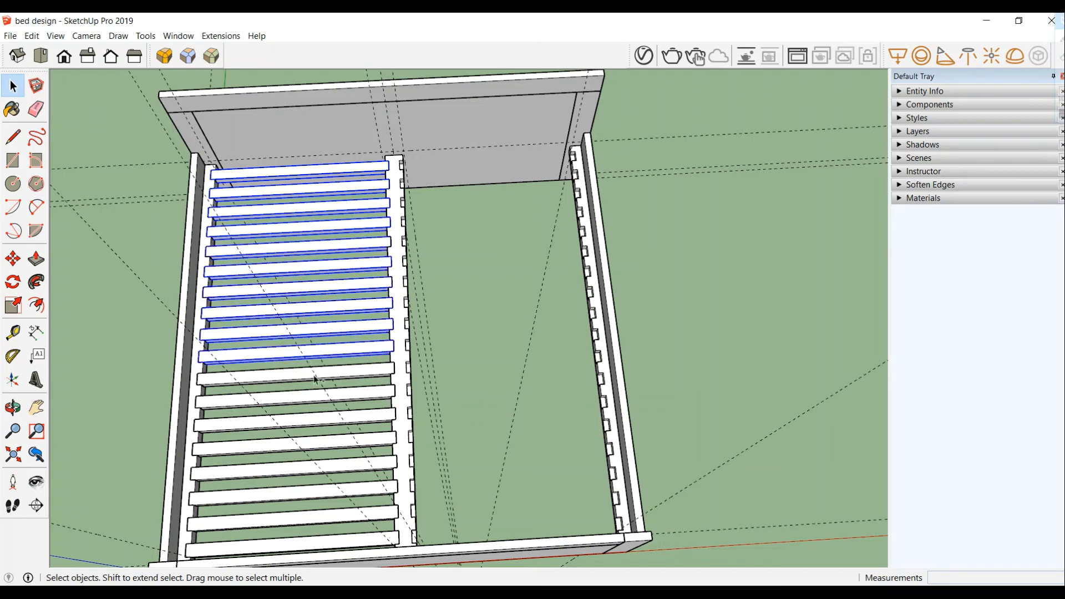
left_click(283, 376, "shift")
left_click(288, 399, "shift")
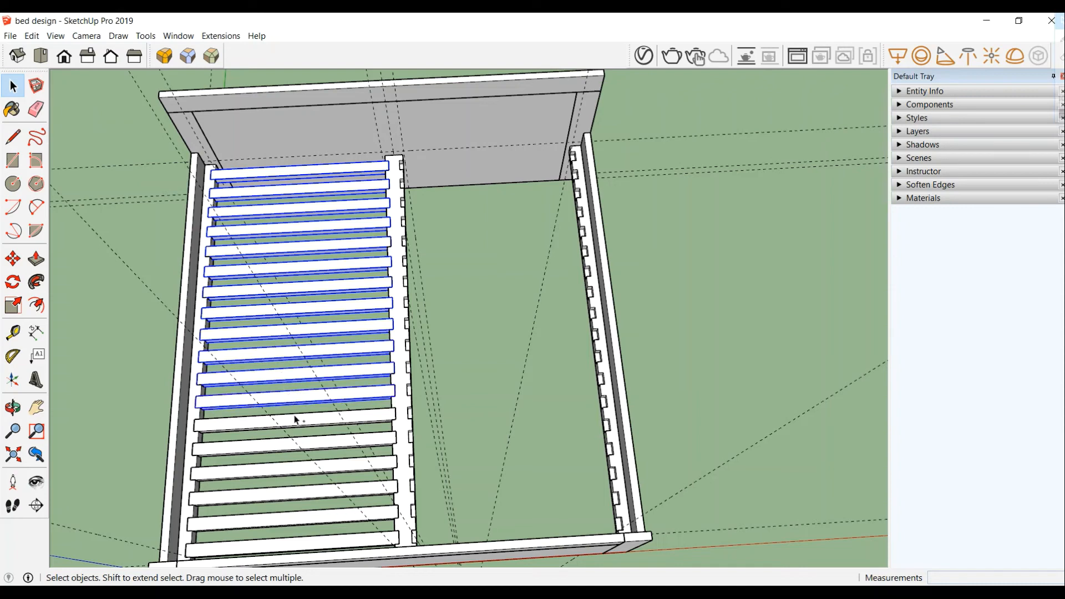
left_click(296, 422, "shift")
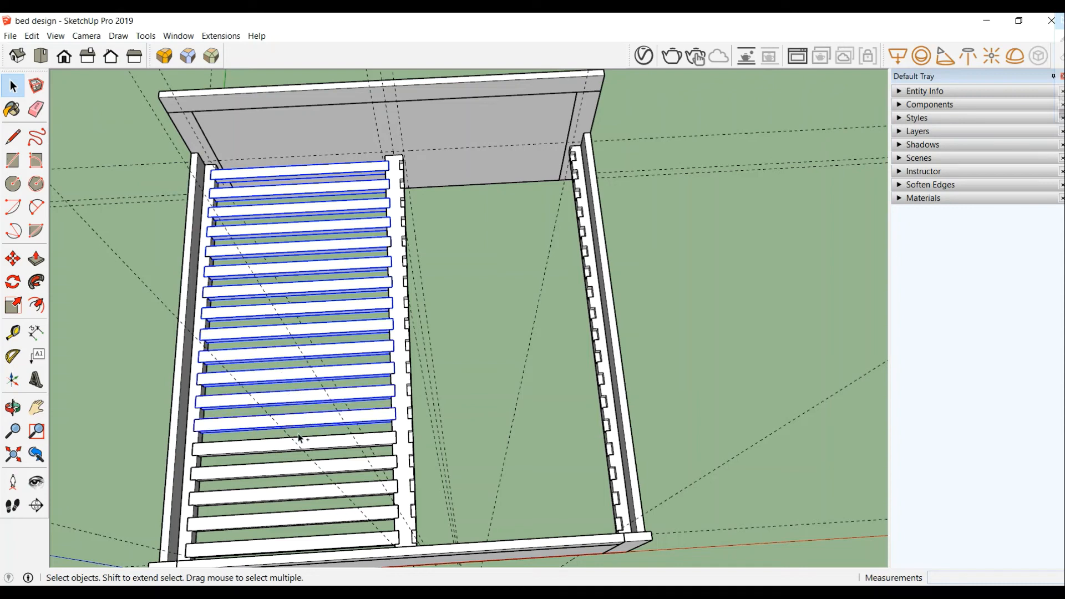
left_click(331, 472, "ctrl")
left_click(330, 494, "ctrl")
left_click(327, 516, "ctrl")
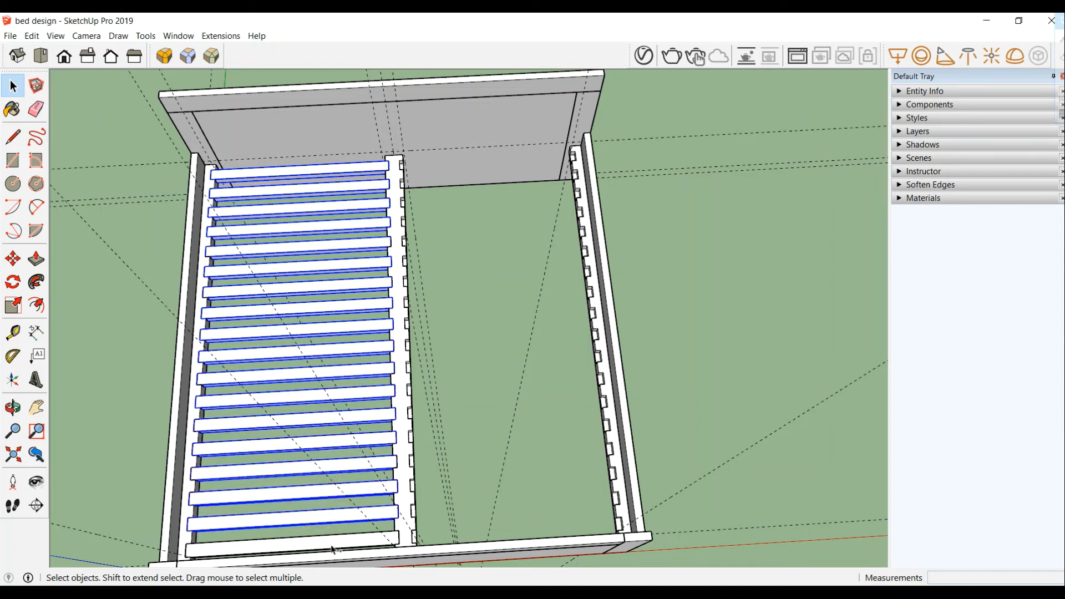
left_click(333, 551, "ctrl")
right_click(333, 546)
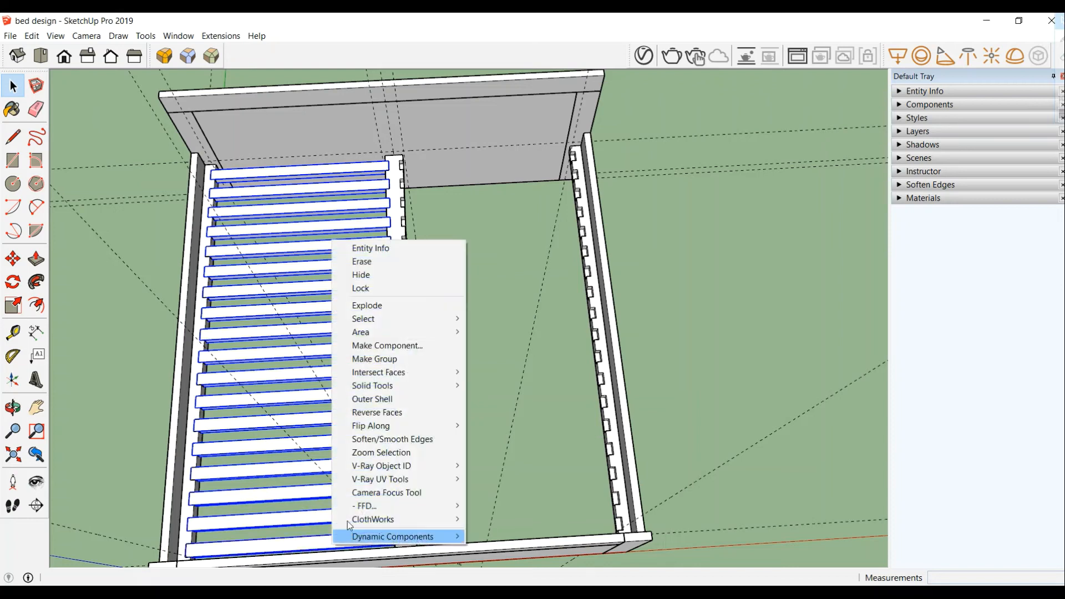
left_click(375, 359)
- Turn the grouped row of slats into a component with the default settings
right_click(373, 369)
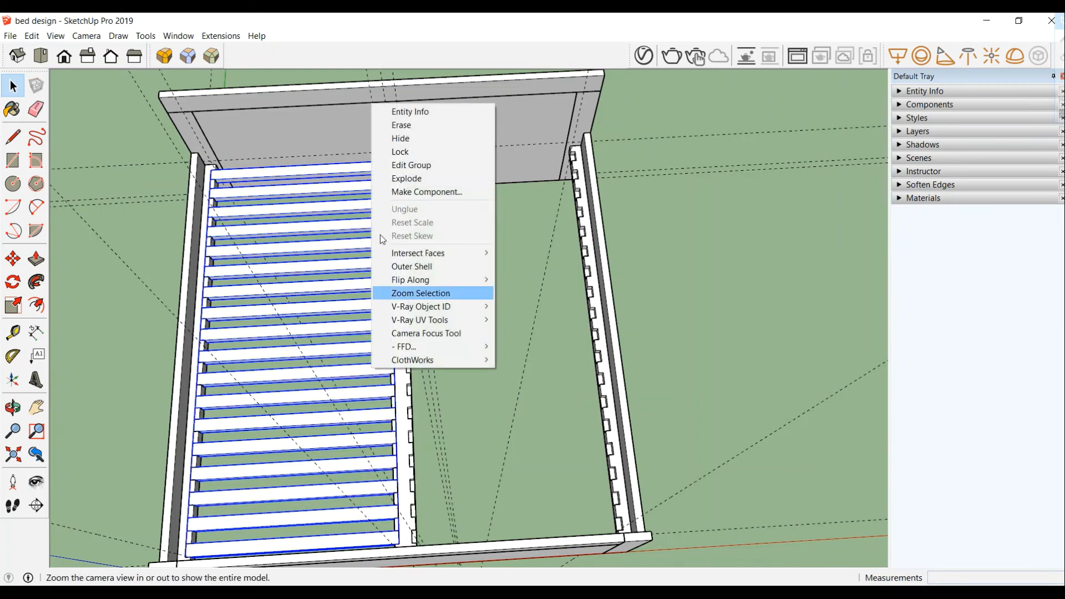
left_click(381, 193)
left_click(566, 454)
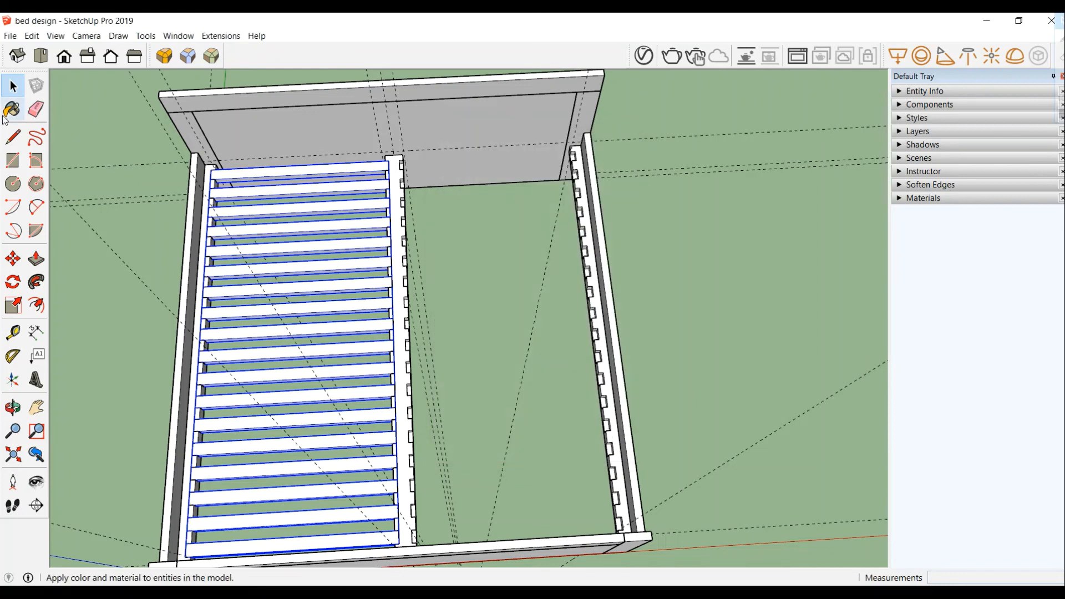
- Copy the slat row component about 86 cm sideways into the notches on the other half of the bed
left_click(26, 258)
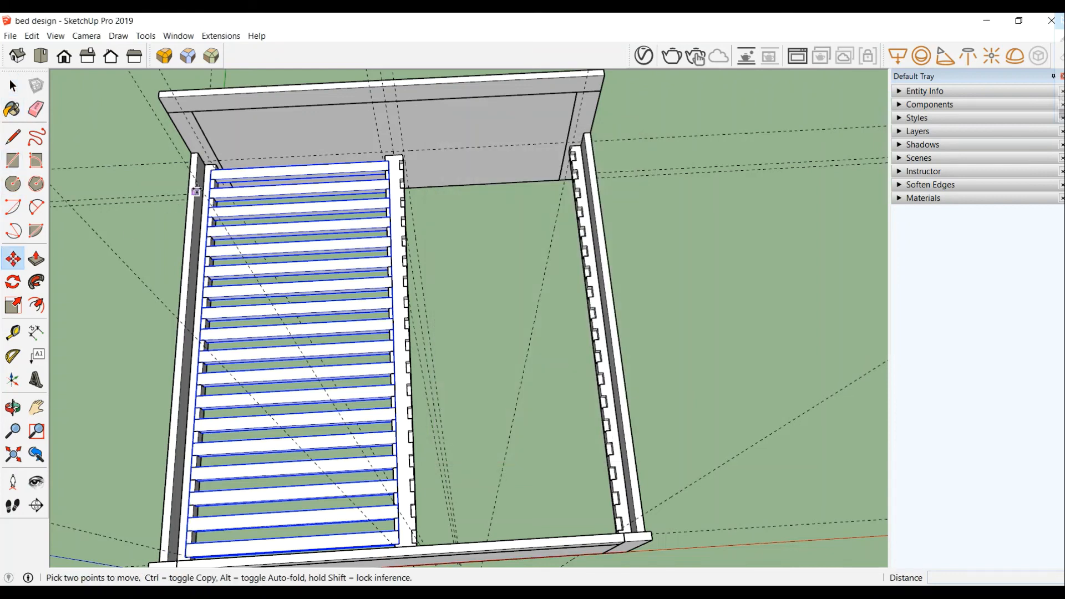
left_click(211, 169)
key("ctrl")
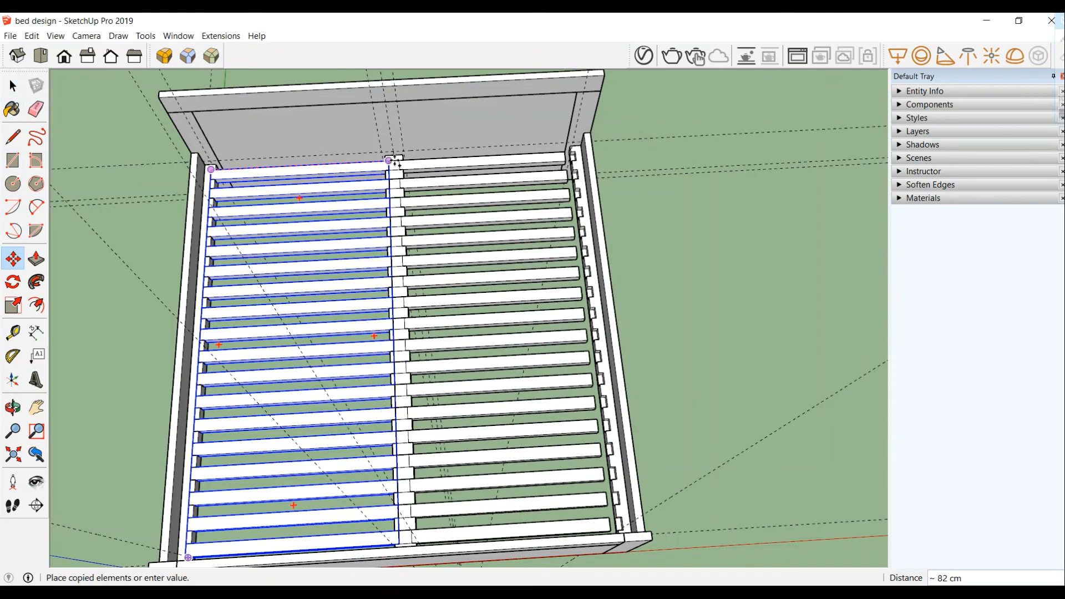
left_click(400, 161)
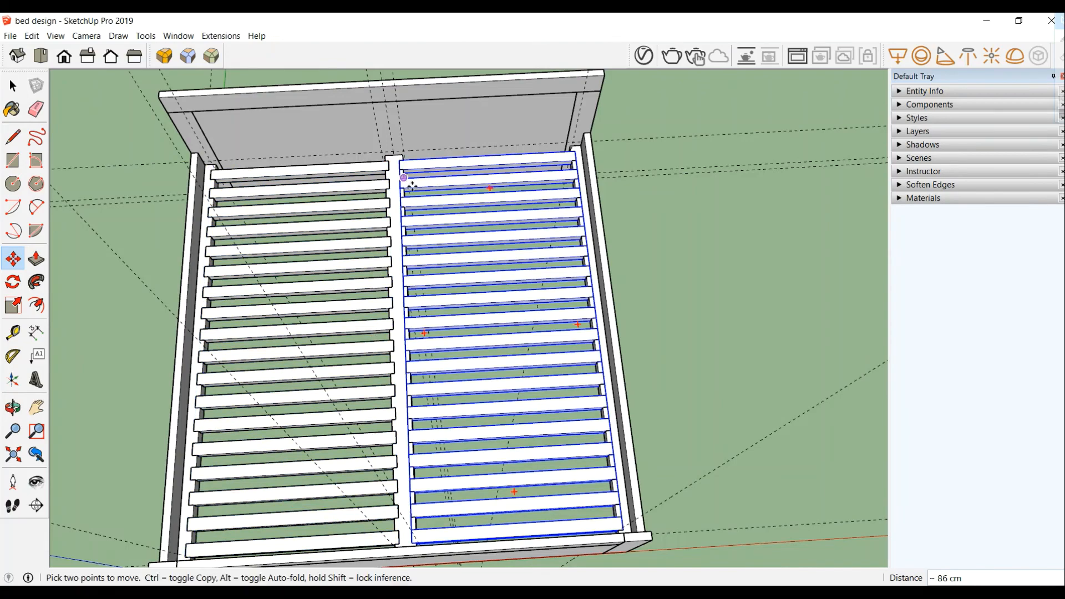
- Delete all construction guides from the model
key("o")
middle_click_drag(721, 170, 638, 67)
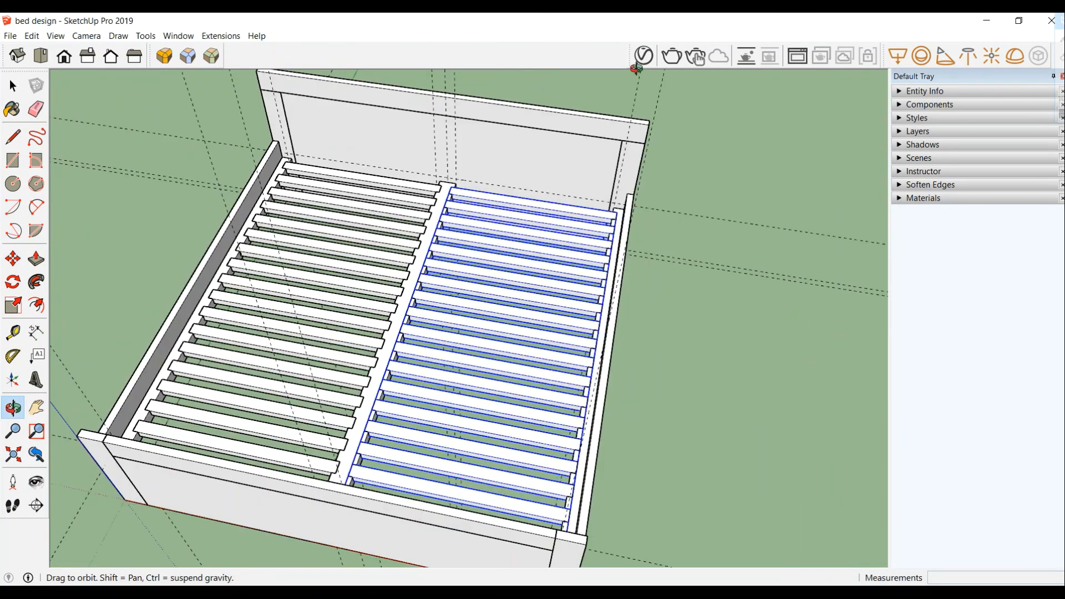
middle_click_drag(480, 311, 541, 162)
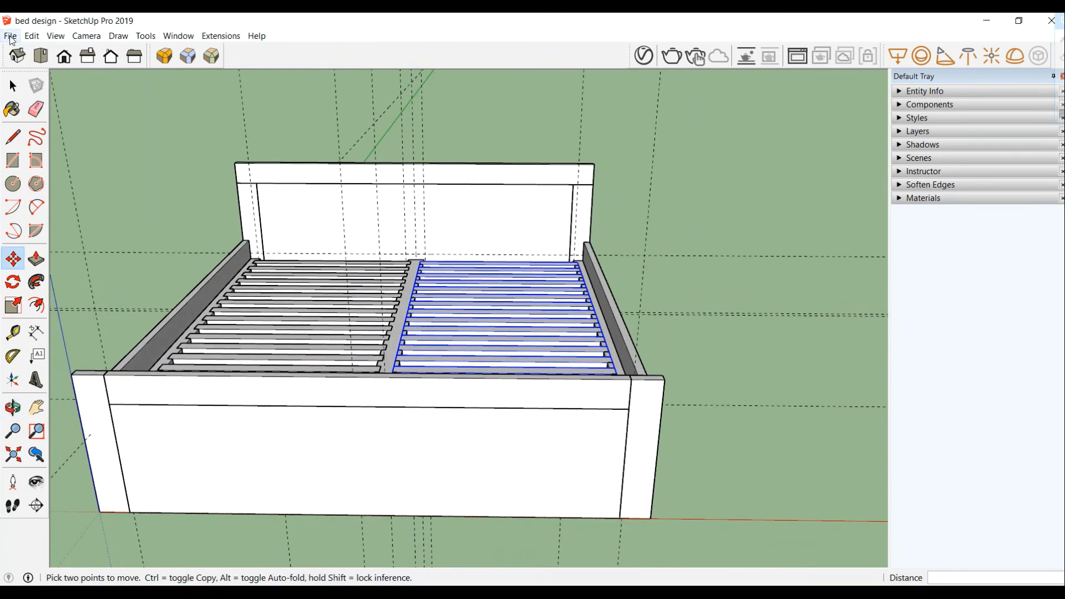
left_click(31, 35)
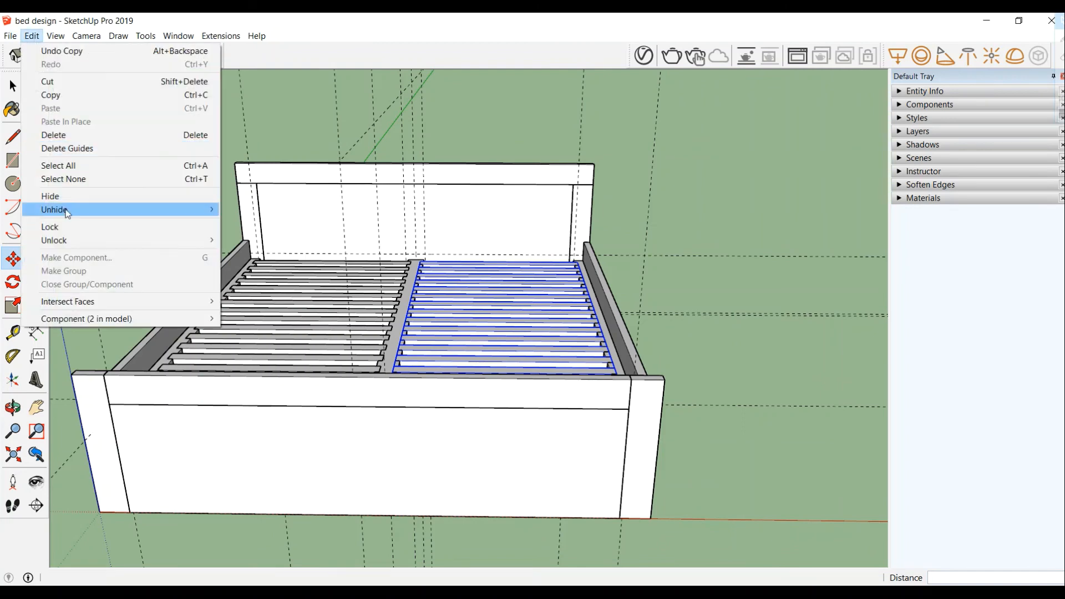
left_click(81, 148)
scroll(145, 438, "up", 2)
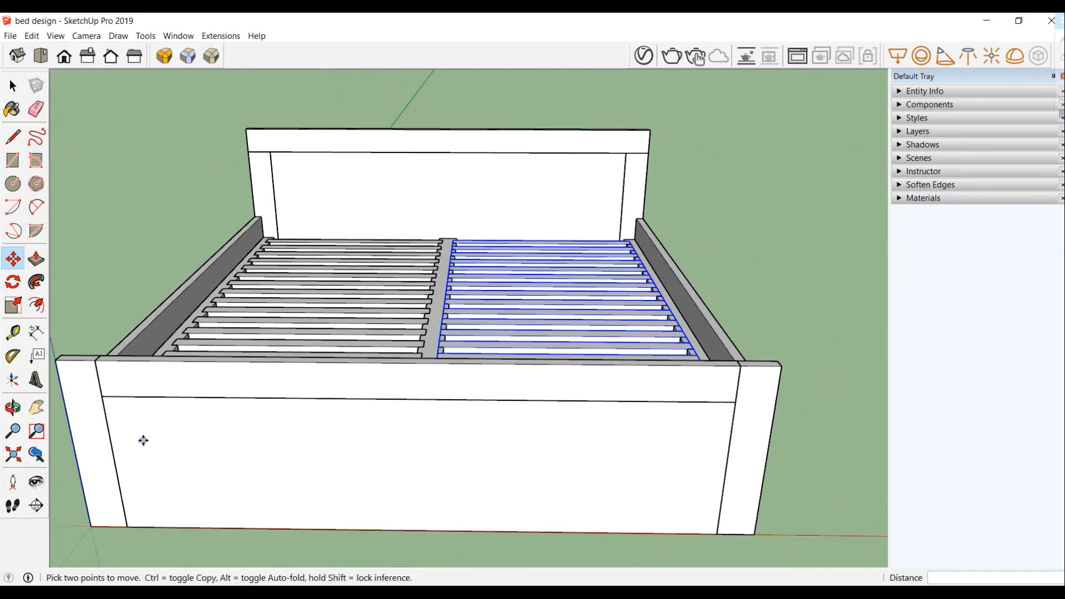
- Recess the front face of the footboard's large panel 1 cm inward inside its component
left_click(12, 86)
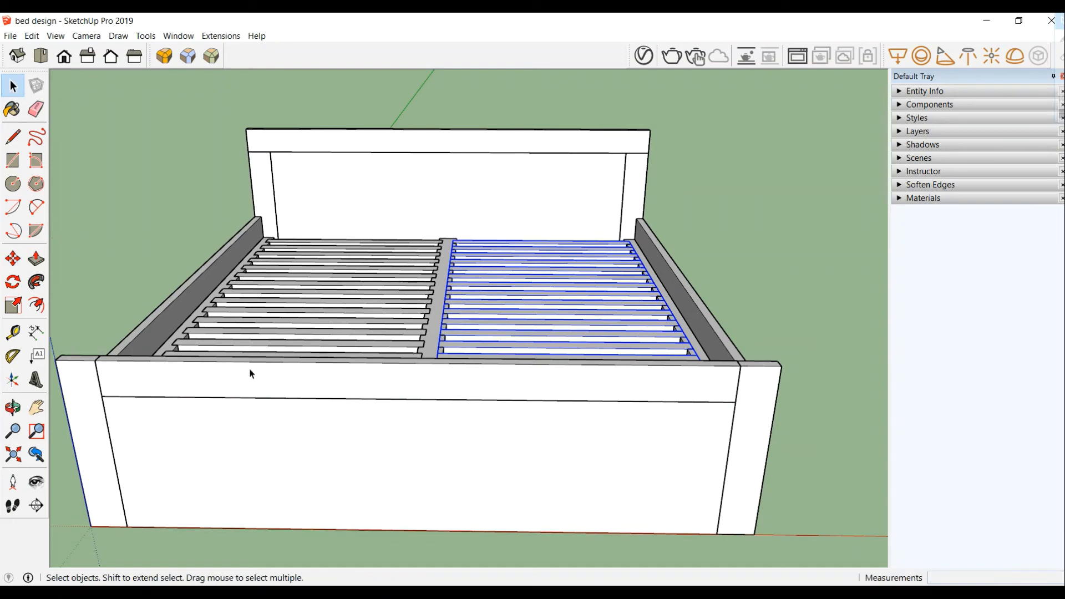
double_click(254, 443)
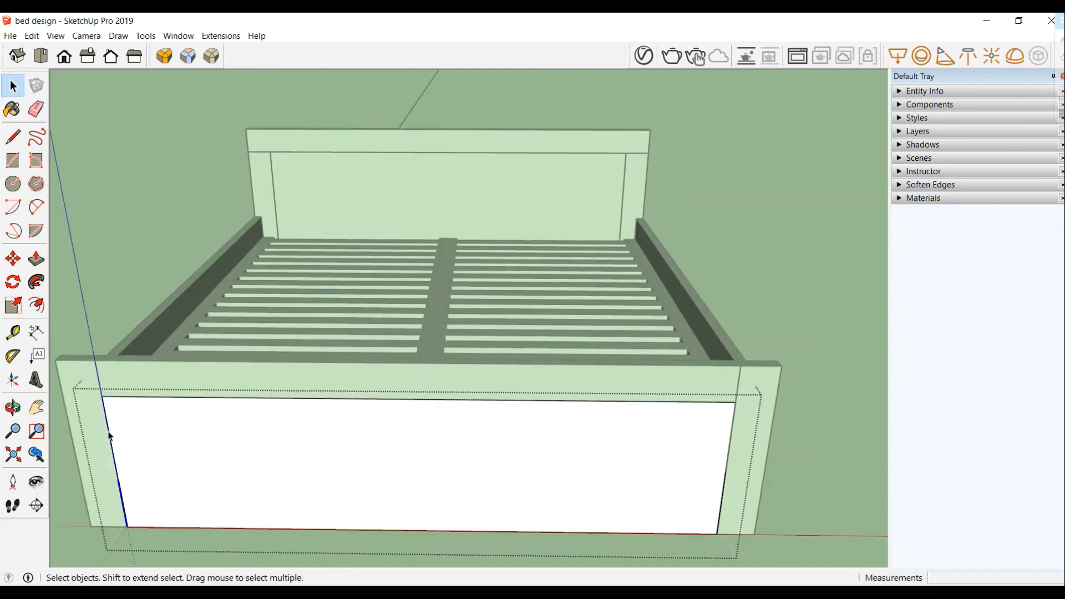
left_click(36, 259)
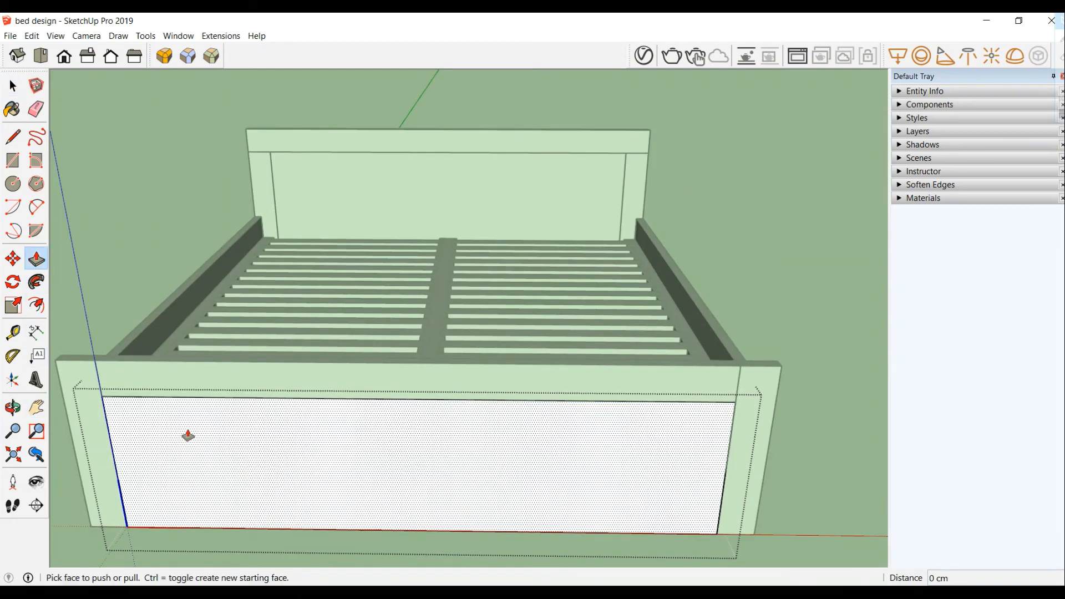
left_click(201, 464)
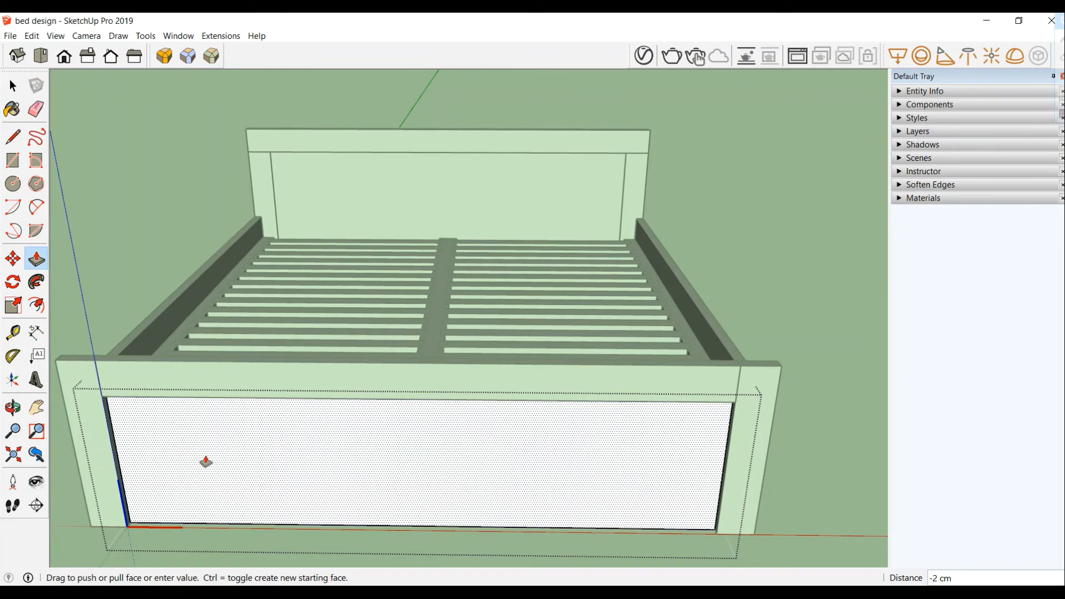
type("1")
key("Return")
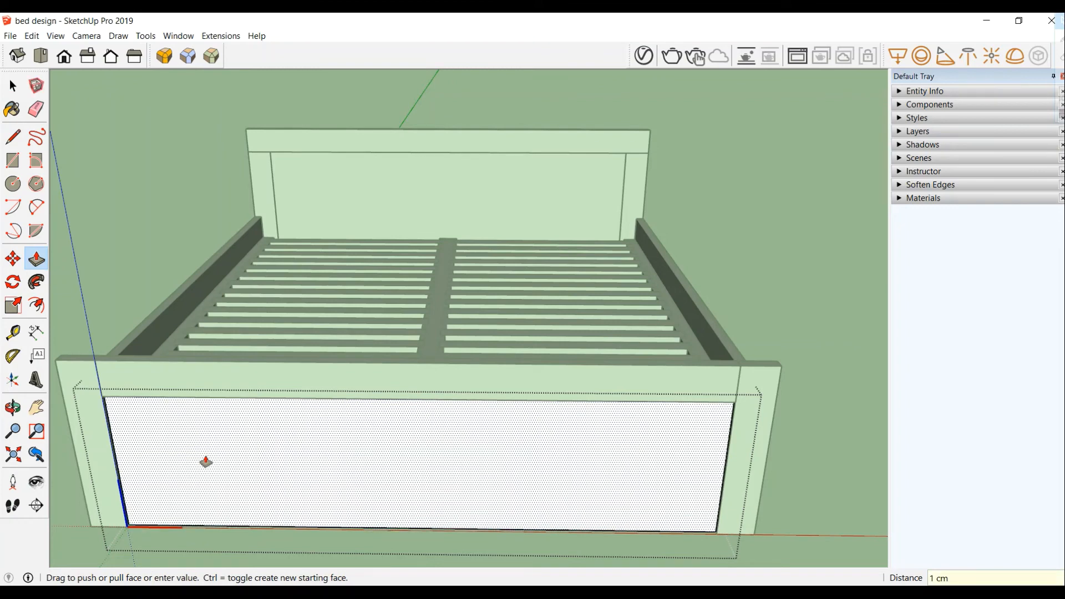
- Recess the headboard panel's face 1 cm inward inside its component and leave the component
left_click(13, 86)
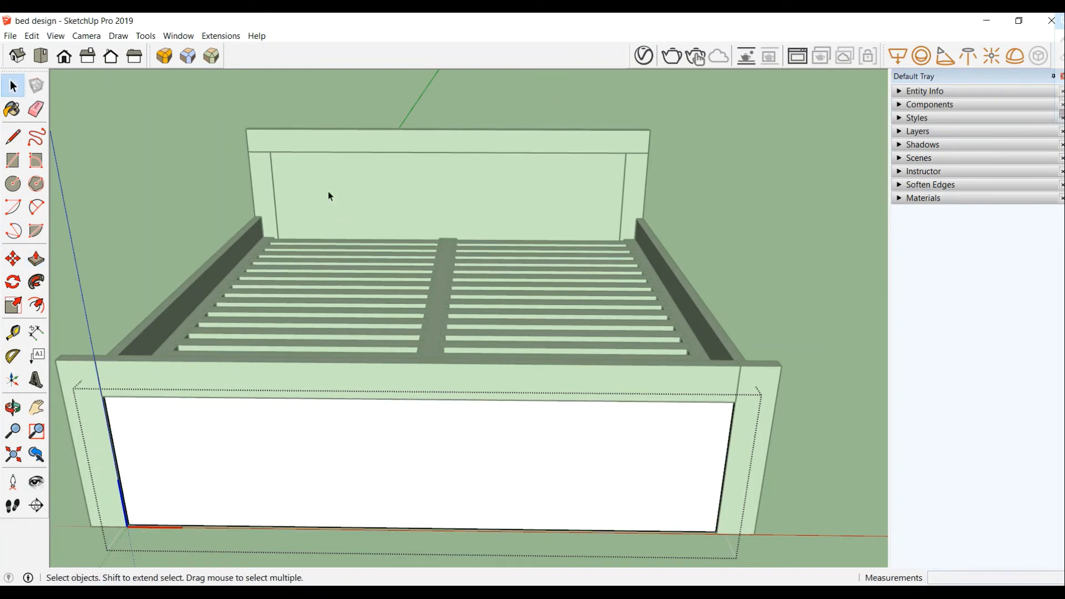
double_click(329, 192)
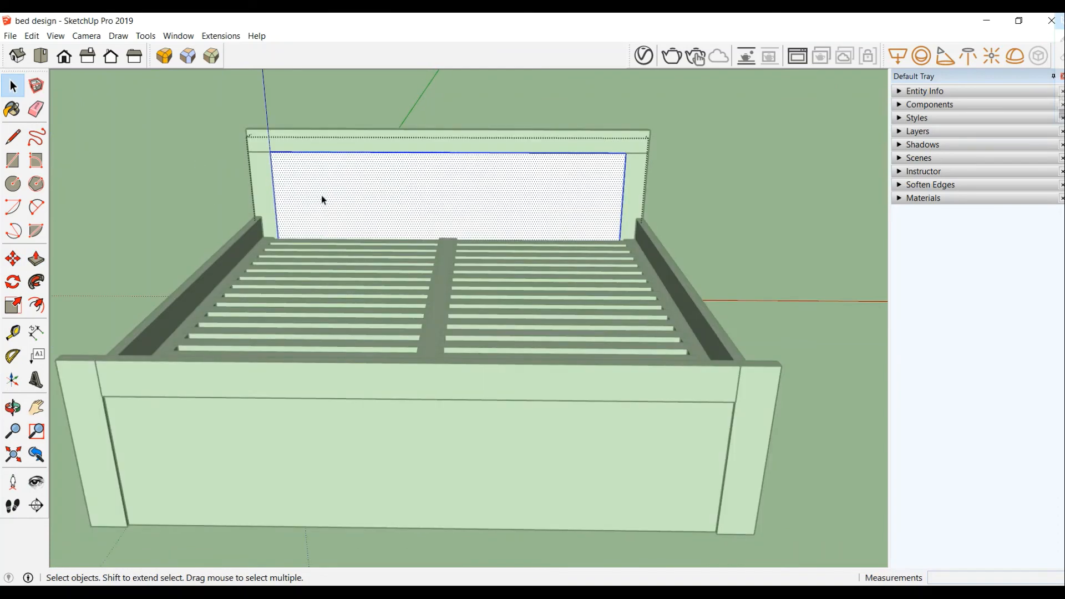
key("Escape")
double_click(352, 205)
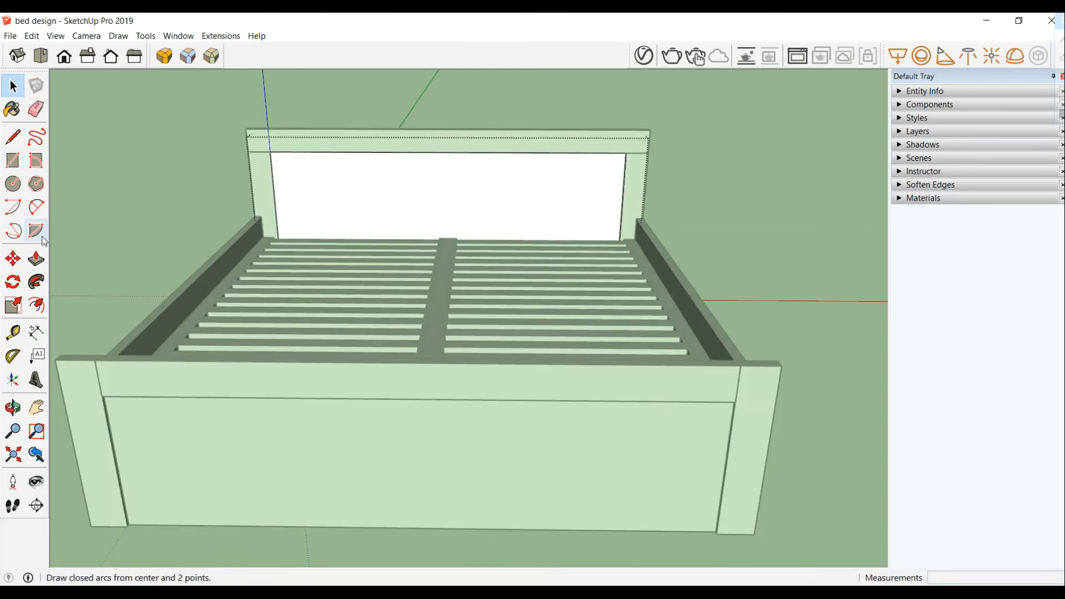
left_click(36, 259)
left_click(330, 200)
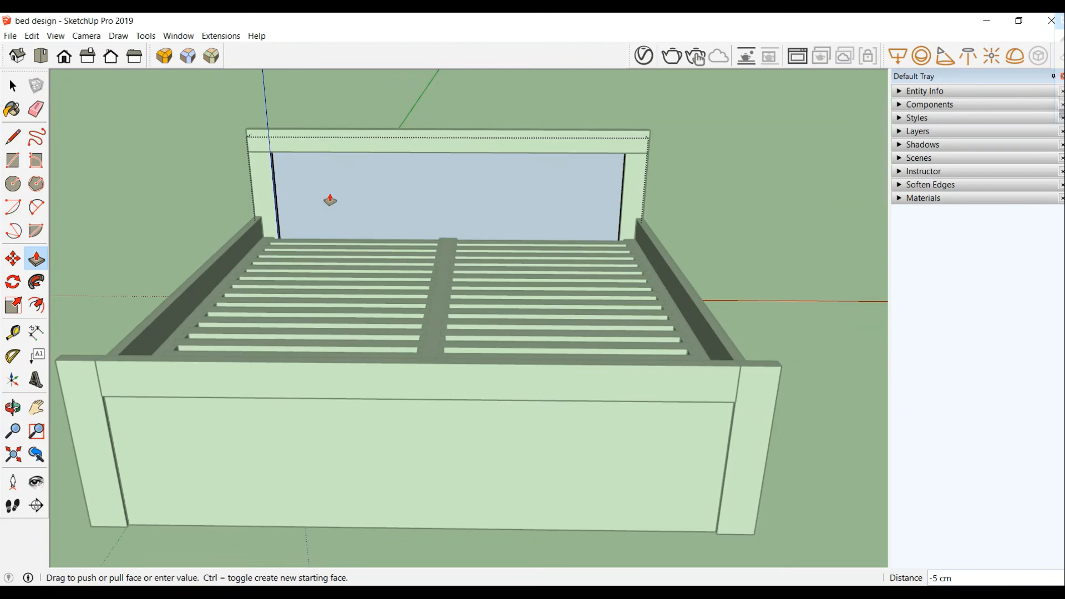
type("1")
key("Return")
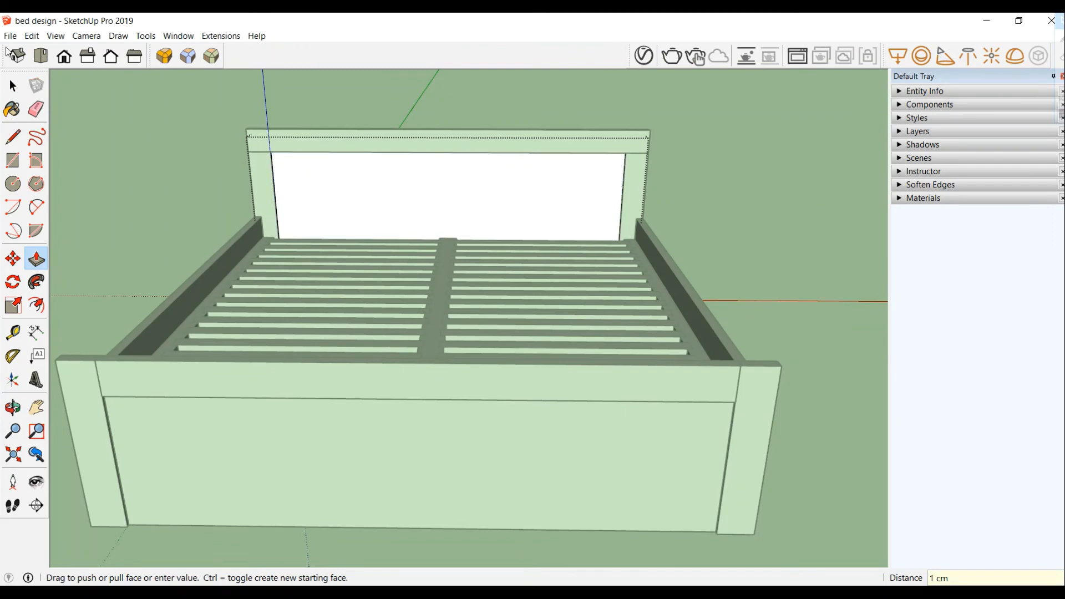
left_click(13, 86)
key("Escape")
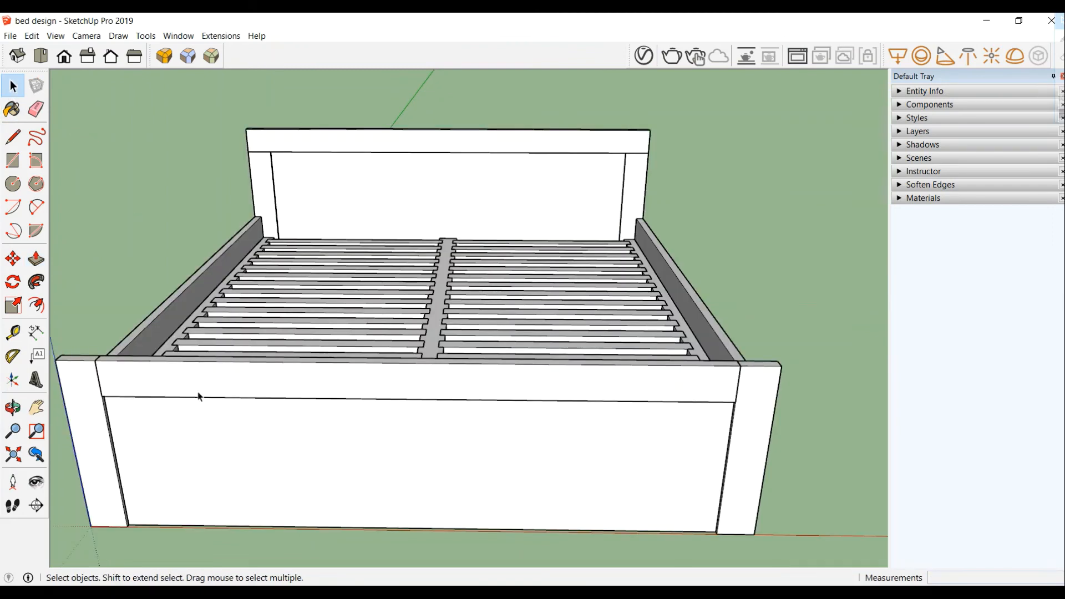
- Round the lower front edge of the footboard's top rail with a 0.5 cm Round Corner offset inside its component
double_click(198, 394)
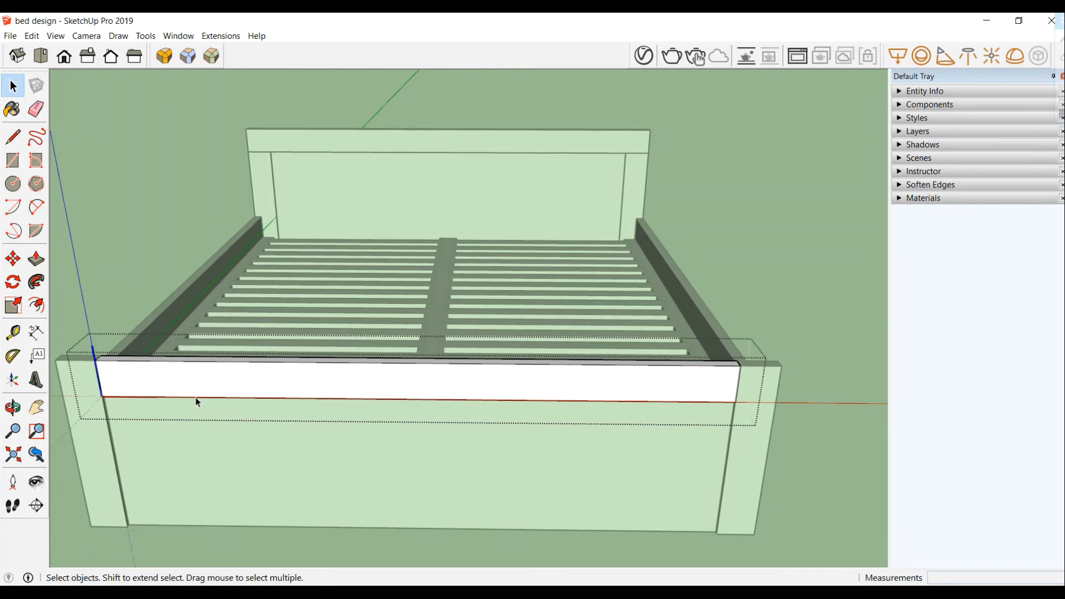
left_click(195, 398)
left_click(165, 55)
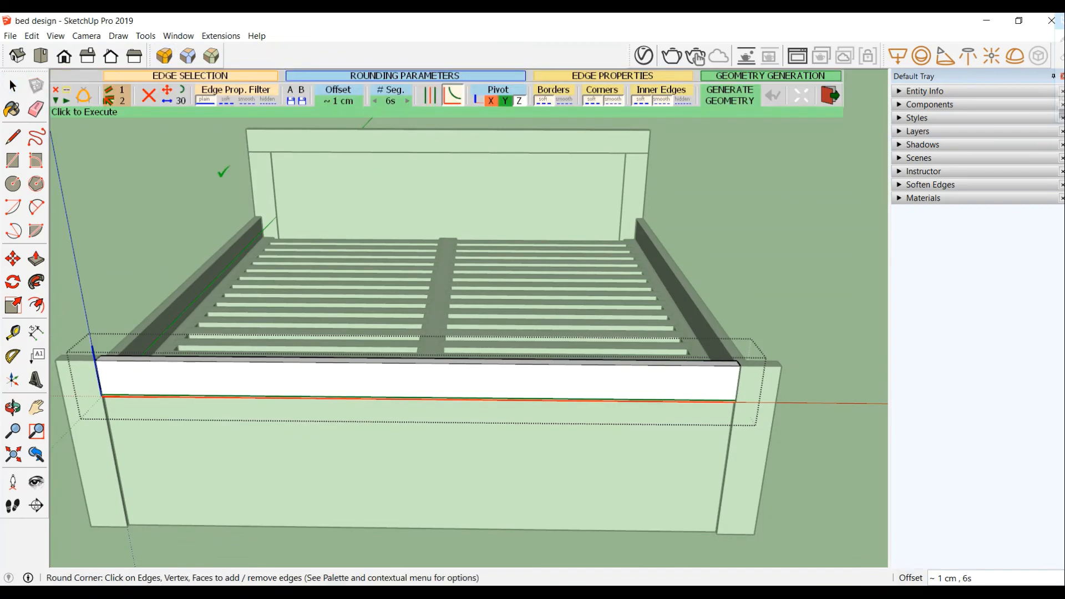
left_click(332, 101)
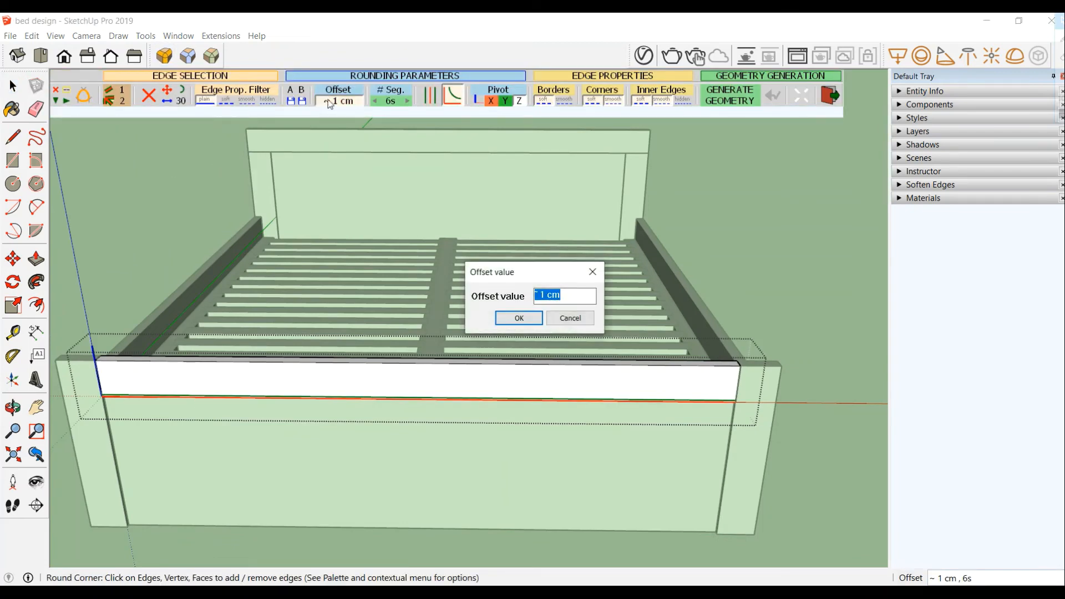
type("0.5")
key("Return")
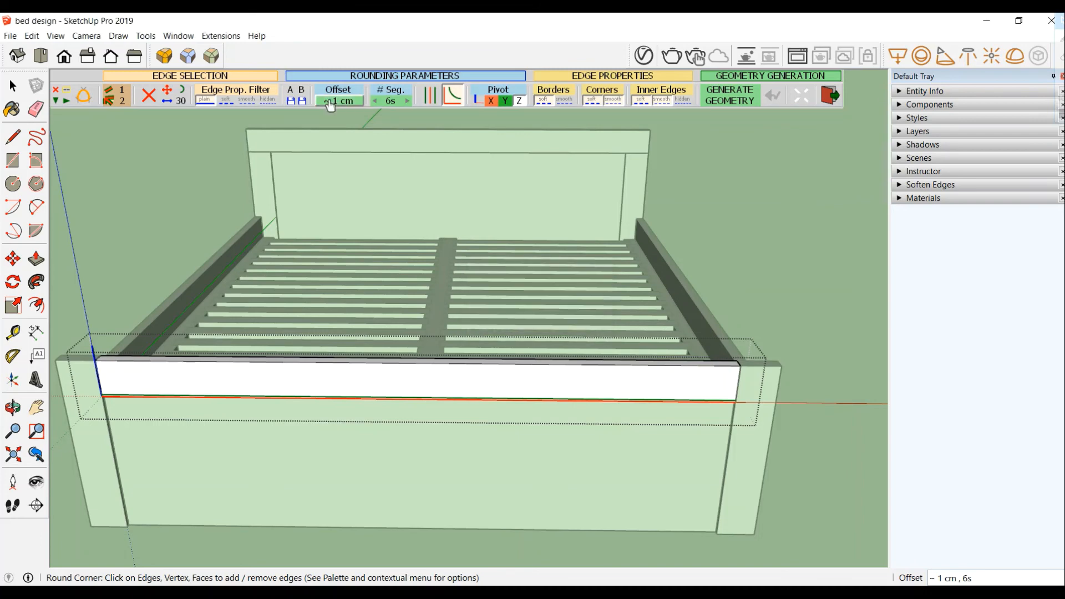
left_click(764, 251)
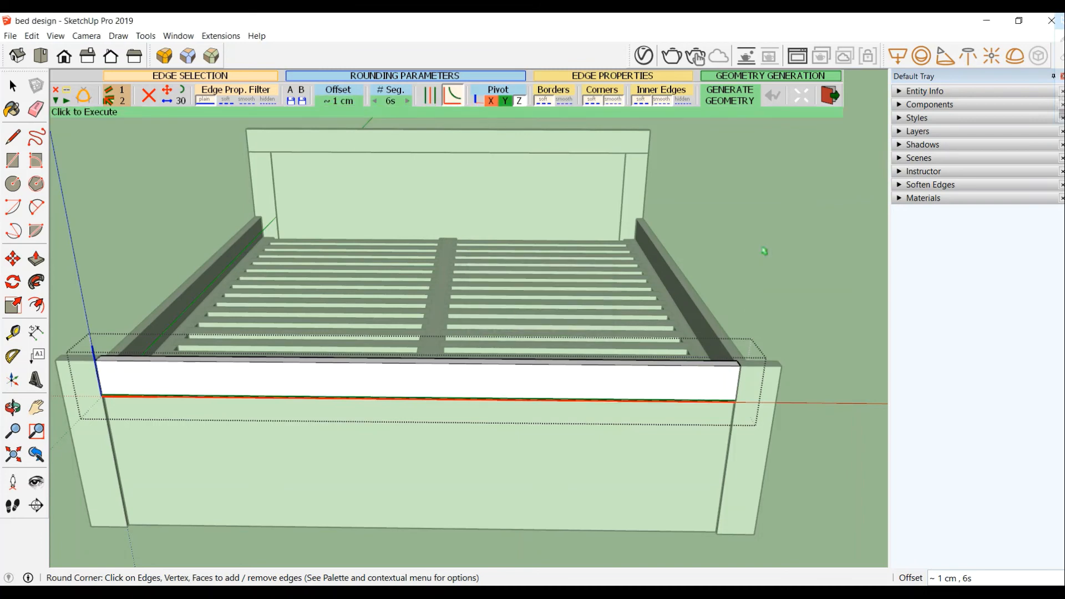
left_click(12, 86)
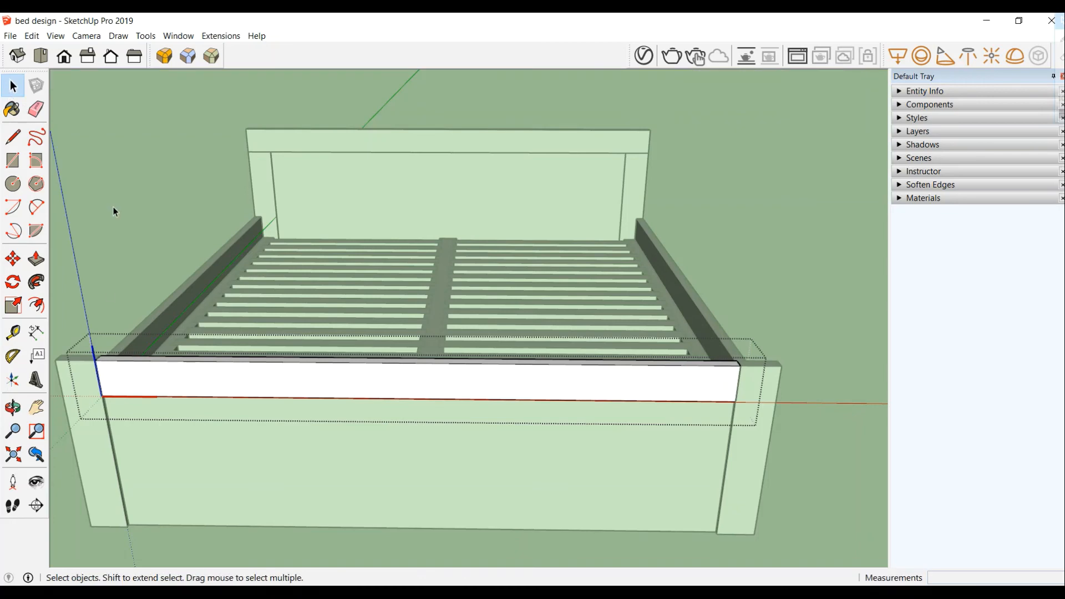
- Round the inner front edge of the footboard's left post with a 0.5 cm offset and leave the component
left_click(93, 447)
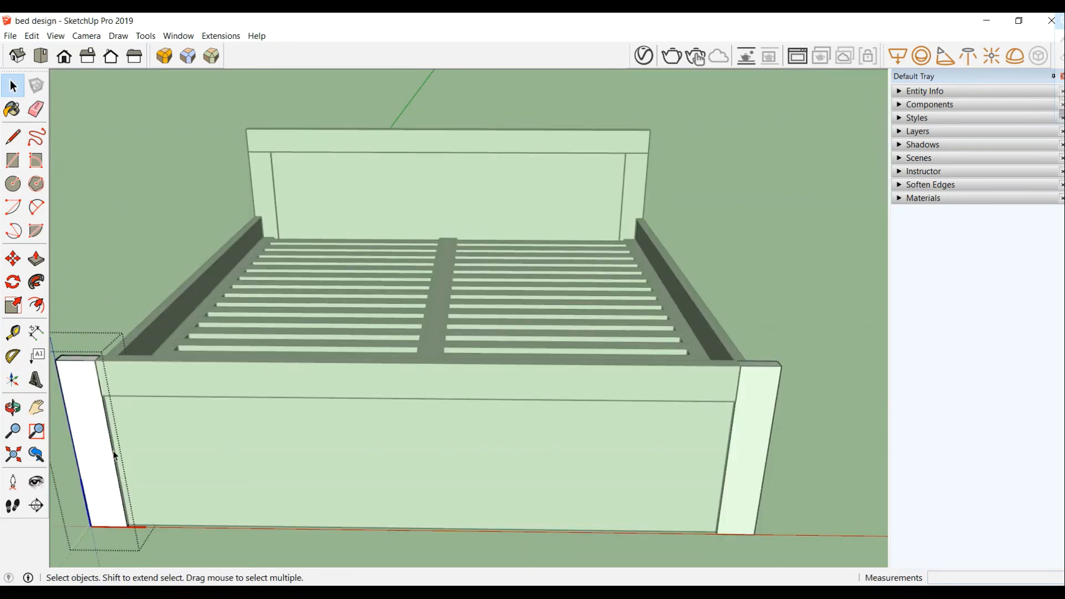
left_click(165, 55)
left_click(330, 103)
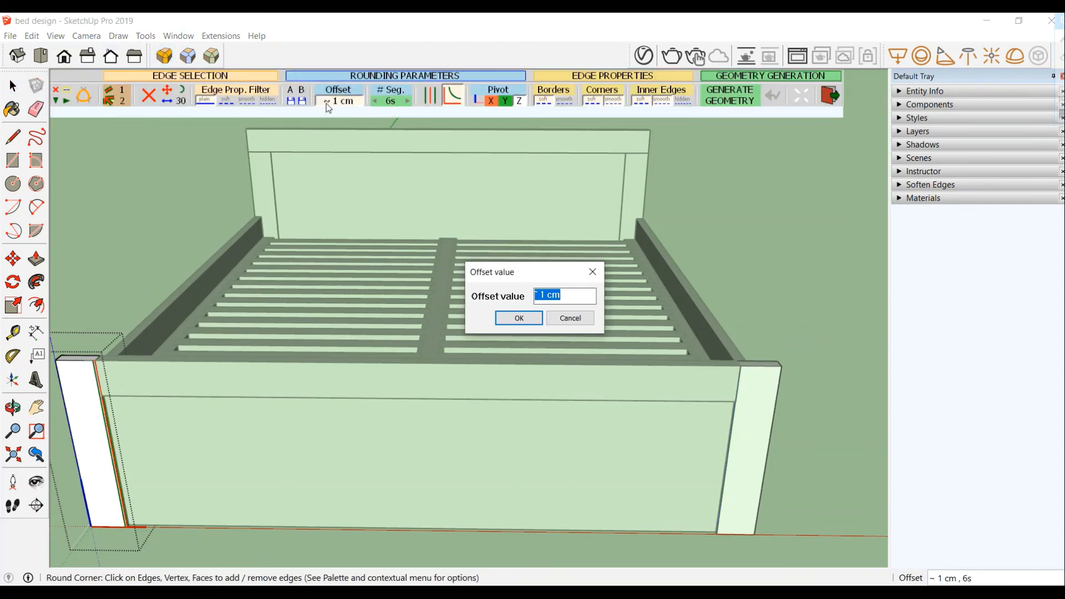
type("0.5")
key("Return")
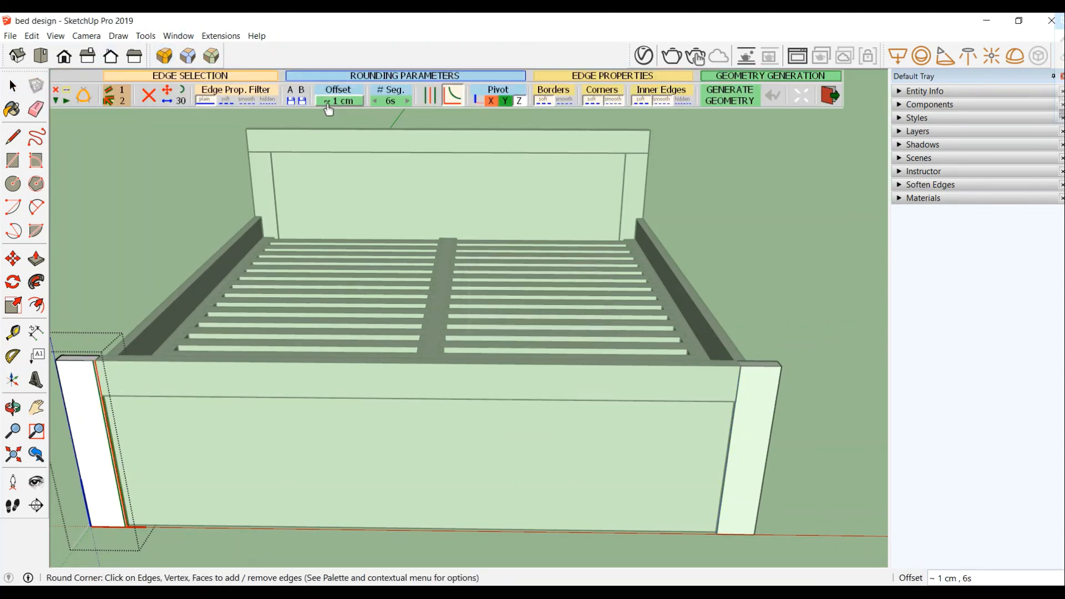
left_click(150, 174)
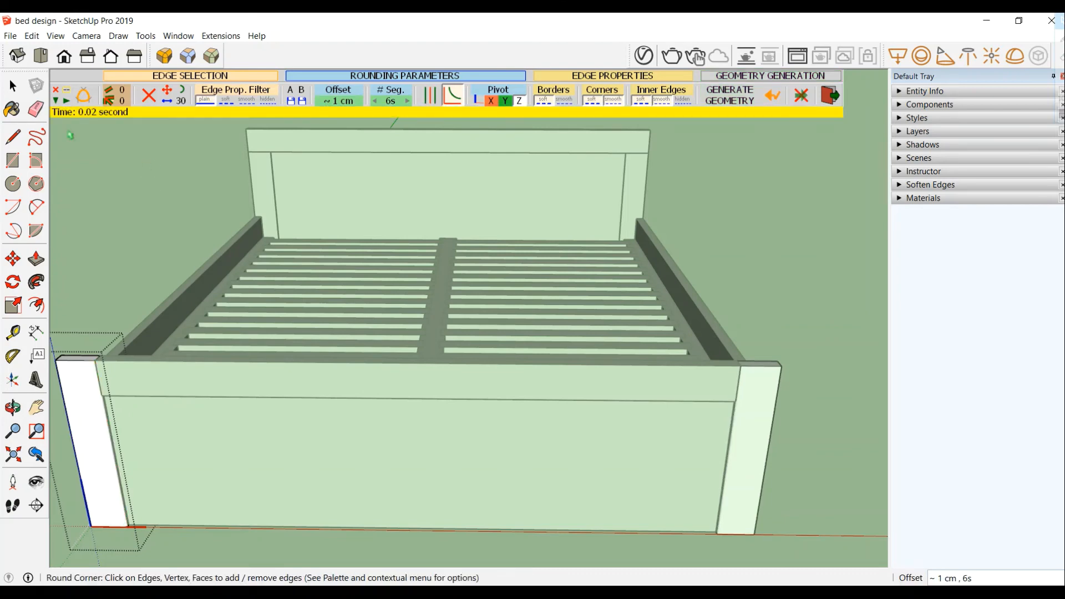
key("space")
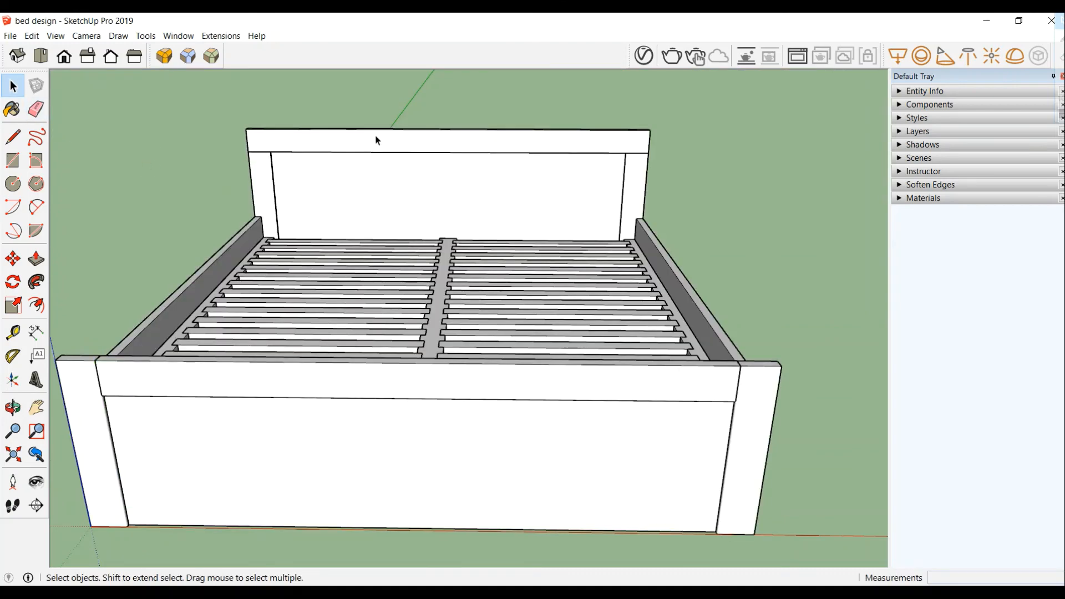
- Round the lower front edge of the headboard's top rail with a 0.5 cm Round Corner offset inside its component
double_click(397, 151)
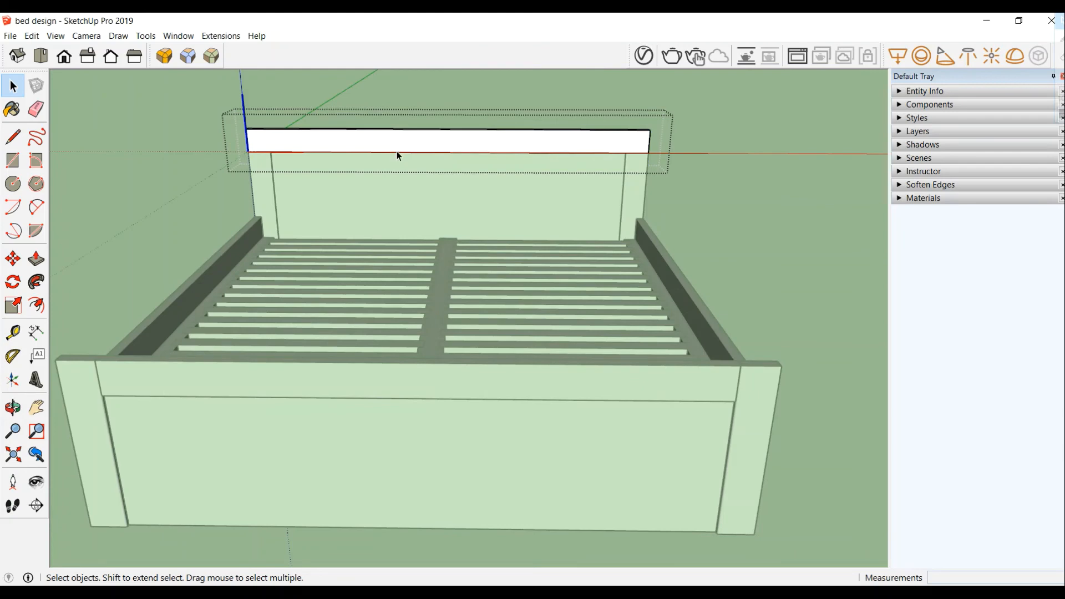
left_click(397, 154)
left_click(165, 55)
left_click(340, 103)
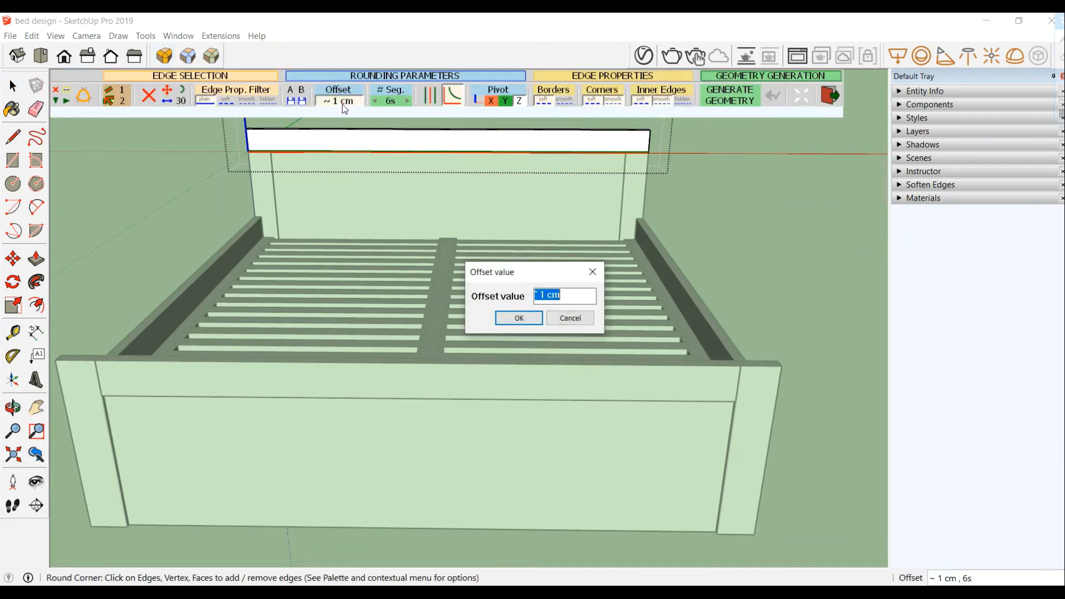
type("0.5")
key("Return")
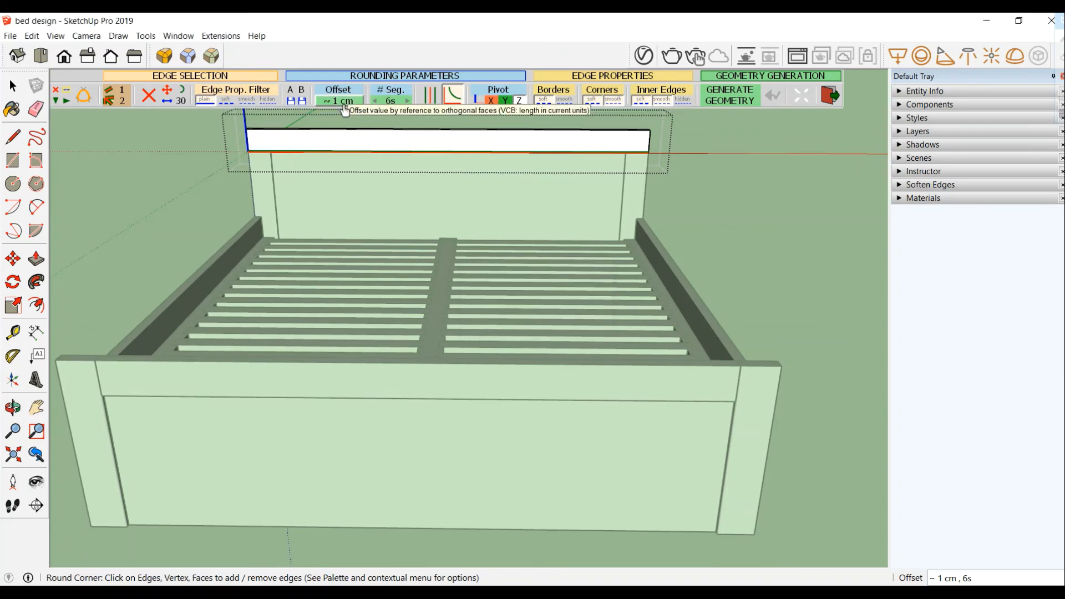
left_click(201, 174)
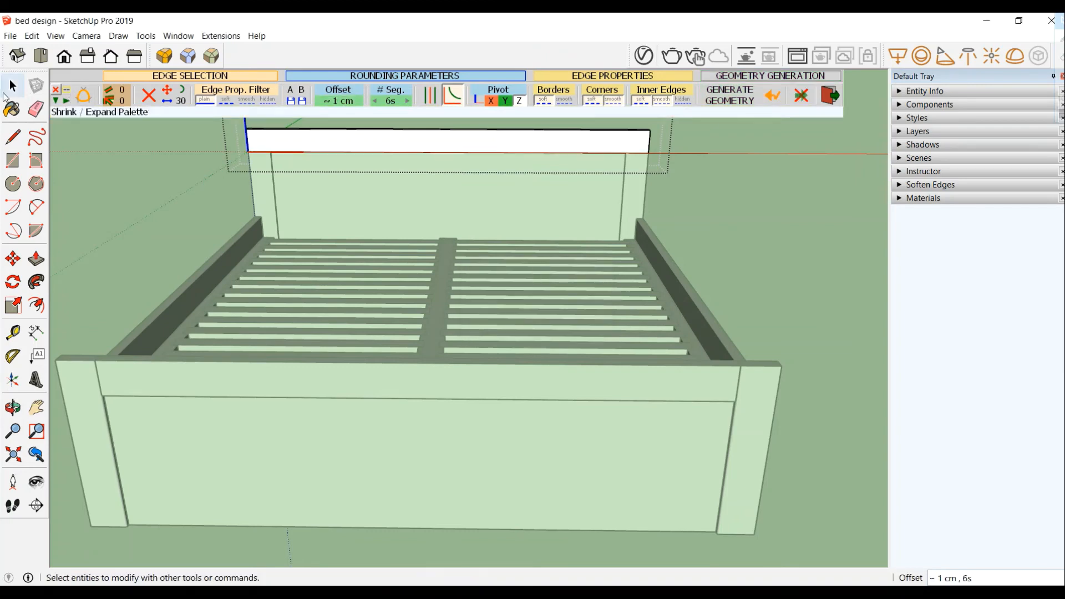
left_click(3, 93)
- Round the inner front edge of the headboard's left post with a 0.5 cm offset and leave the component
double_click(260, 191)
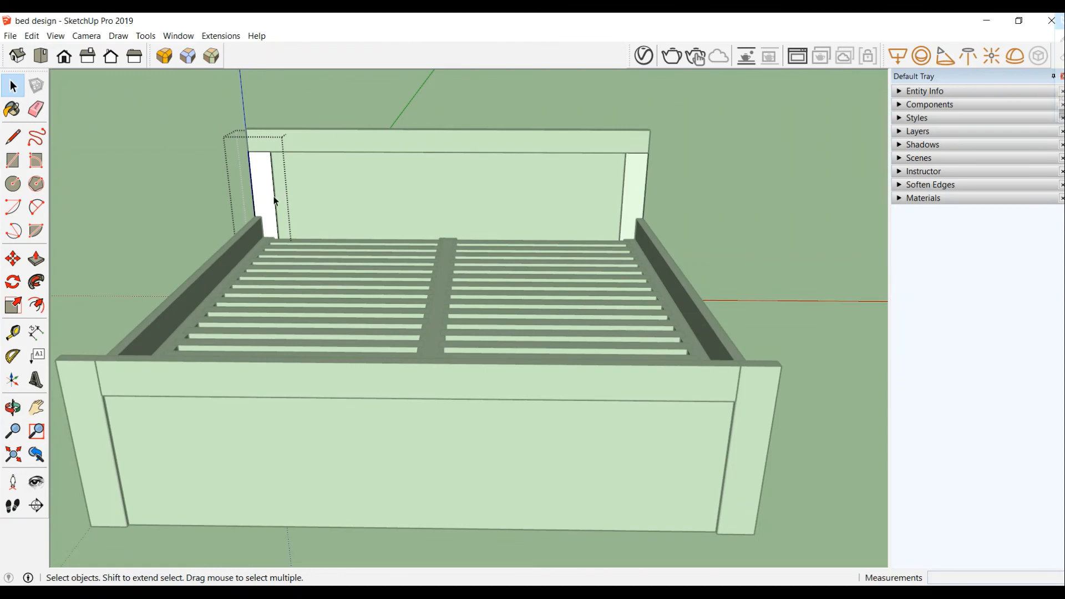
left_click(274, 200)
left_click(164, 56)
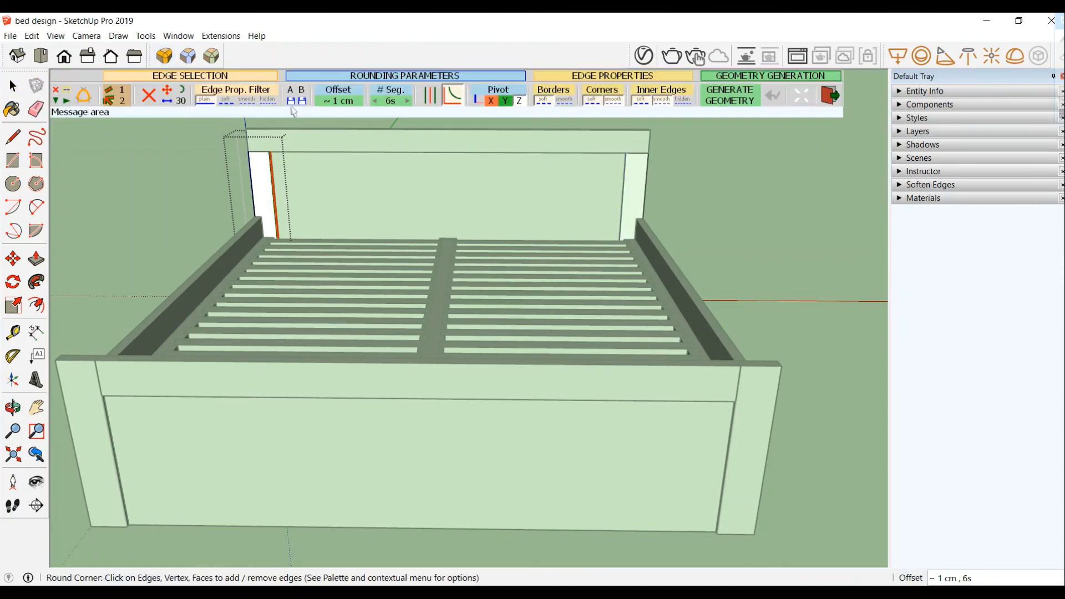
left_click(337, 102)
type("0.5")
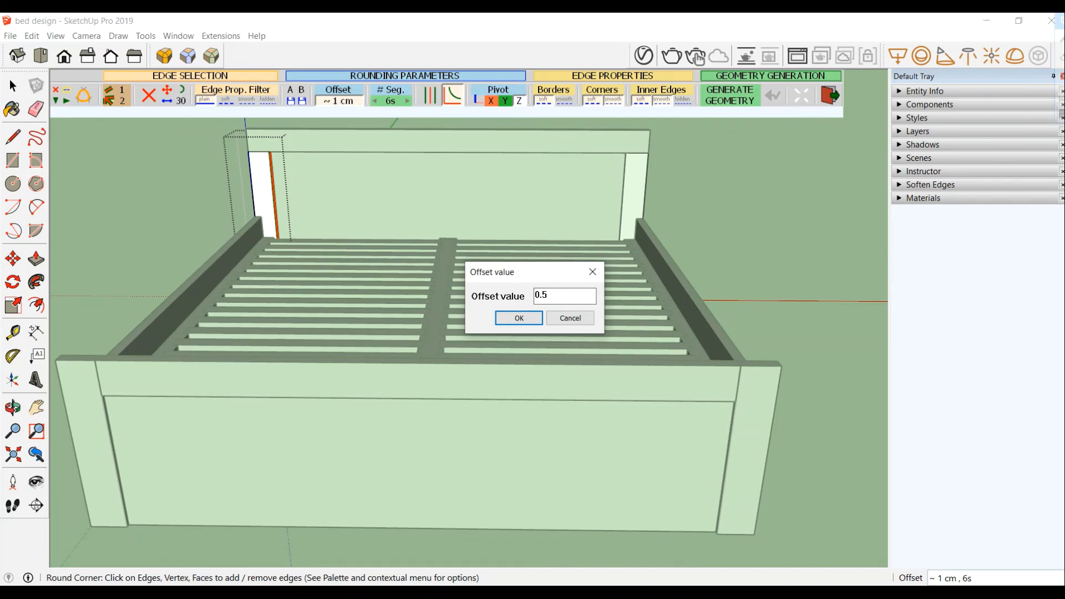
key("Return")
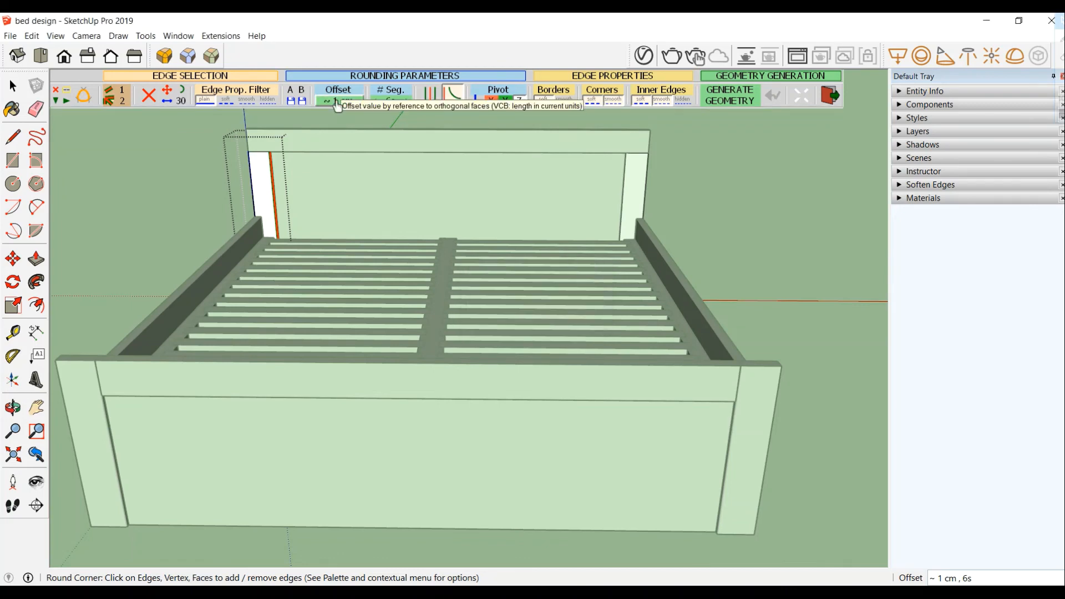
left_click(160, 181)
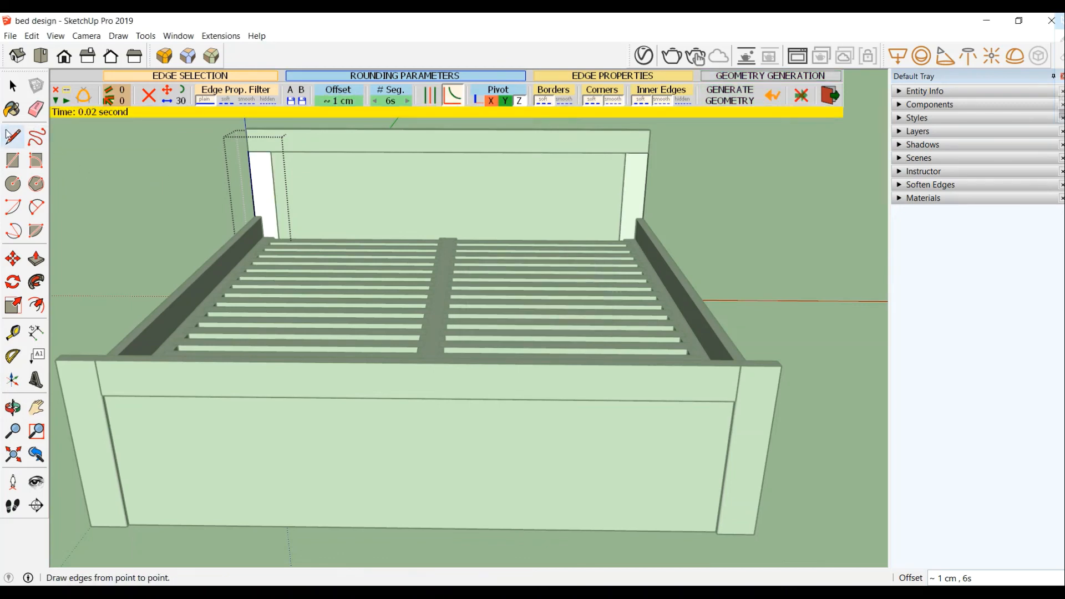
left_click(13, 86)
- Paint the footboard's panel, top rail and right post, plus the right side board and its slat strip, with wood 1 from the edit collection
scroll(135, 202, "down", 4)
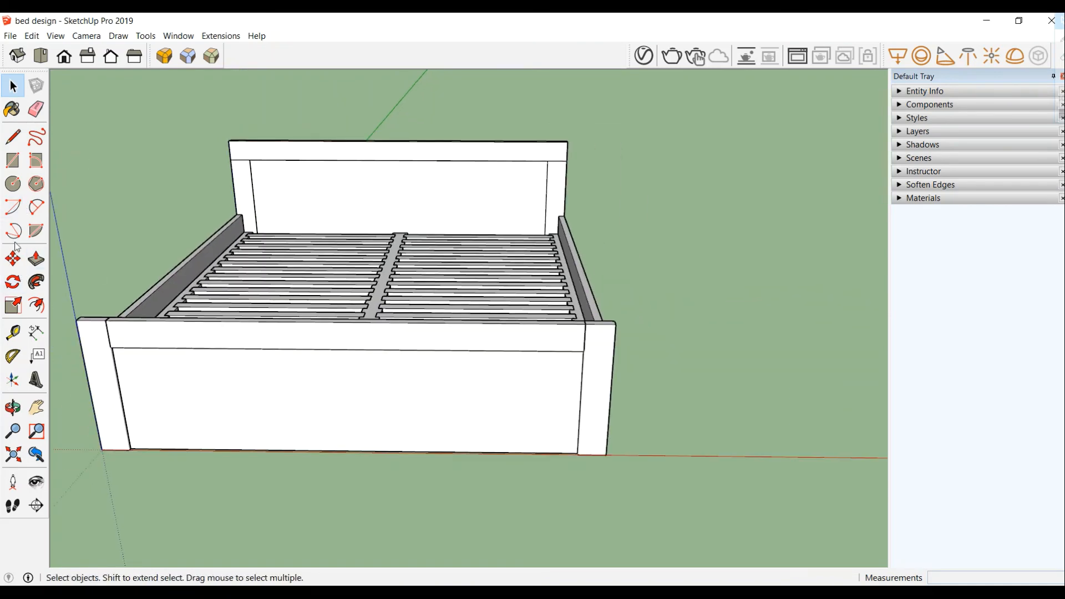
left_click(12, 109)
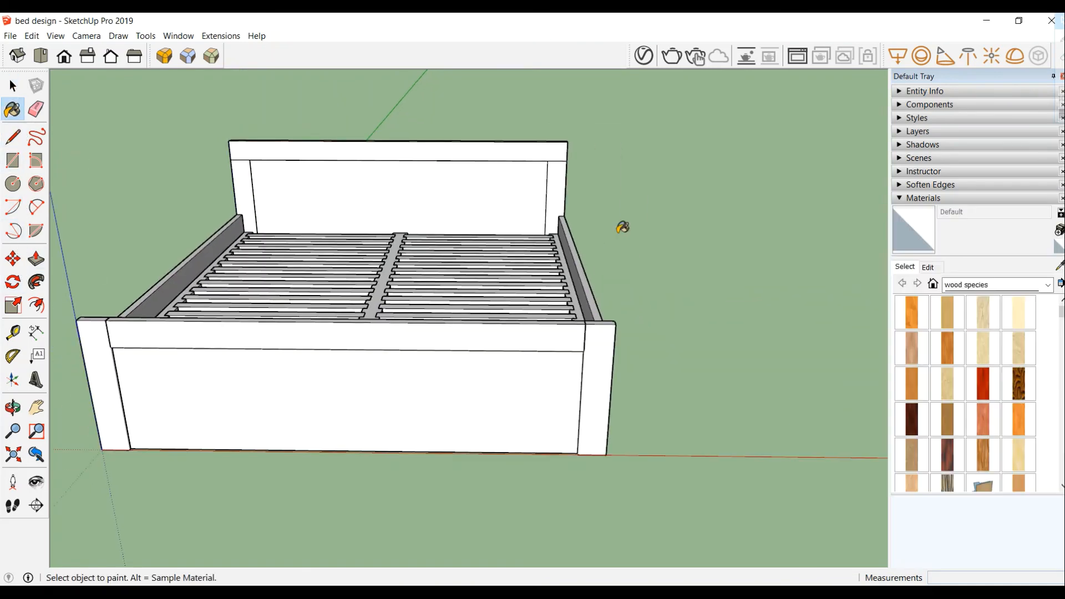
scroll(979, 355, "down", 3)
double_click(979, 347)
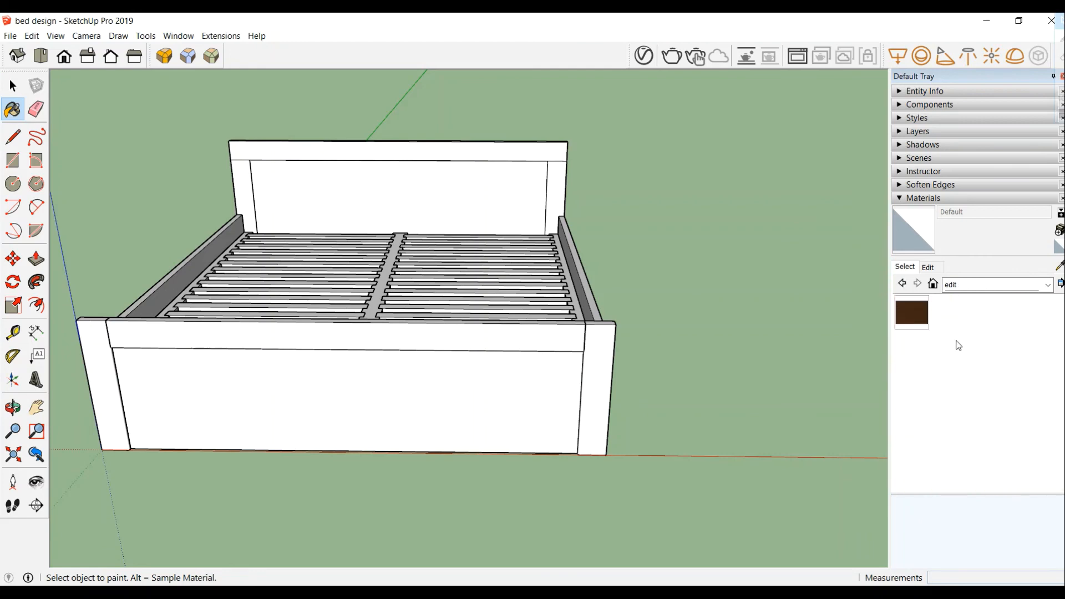
left_click(912, 324)
left_click(519, 399)
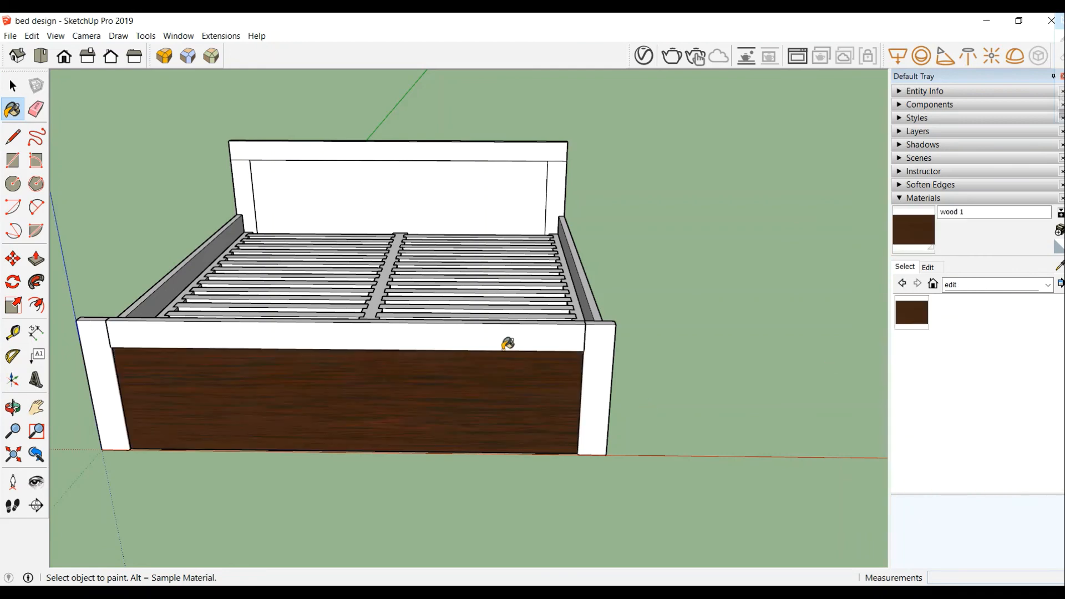
left_click(560, 354)
left_click(605, 375)
left_click(596, 309)
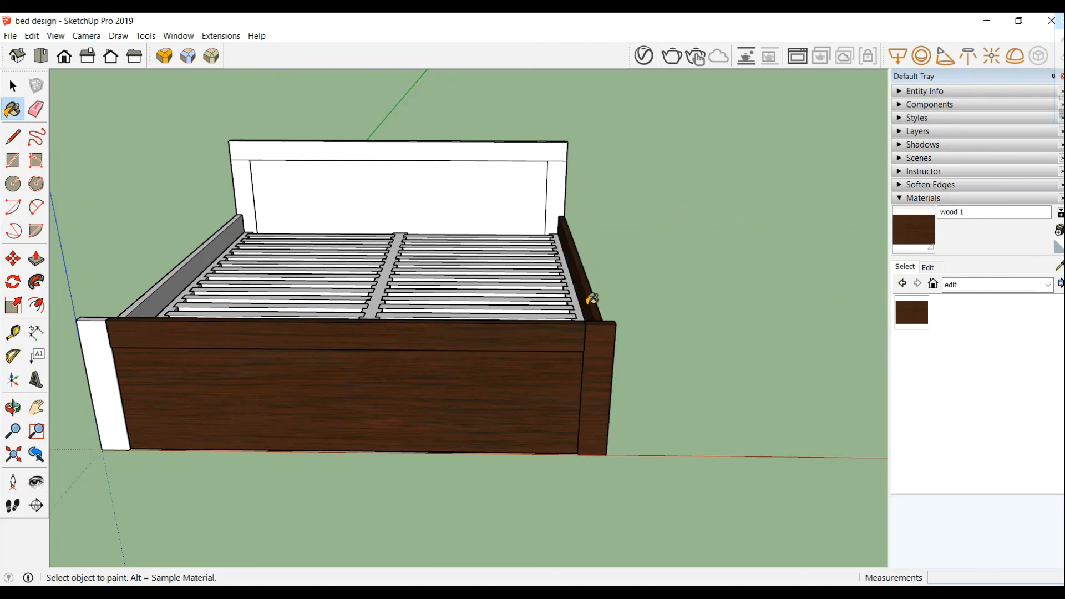
left_click(577, 289)
- Paint the headboard's panel, top rail and both posts with the wood 1 material
left_click(526, 182)
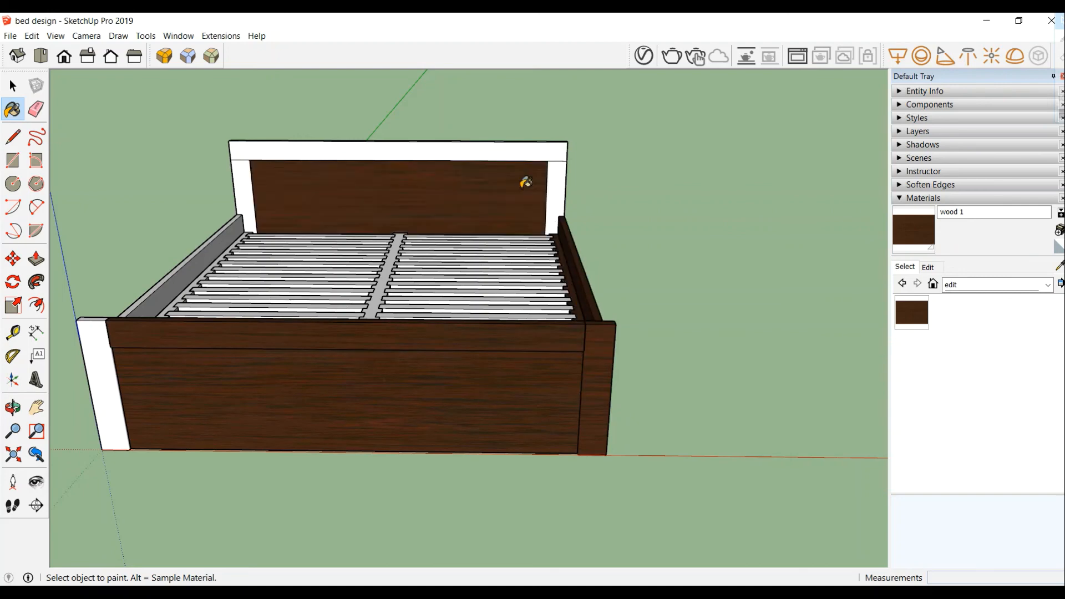
left_click(557, 183)
left_click(536, 151)
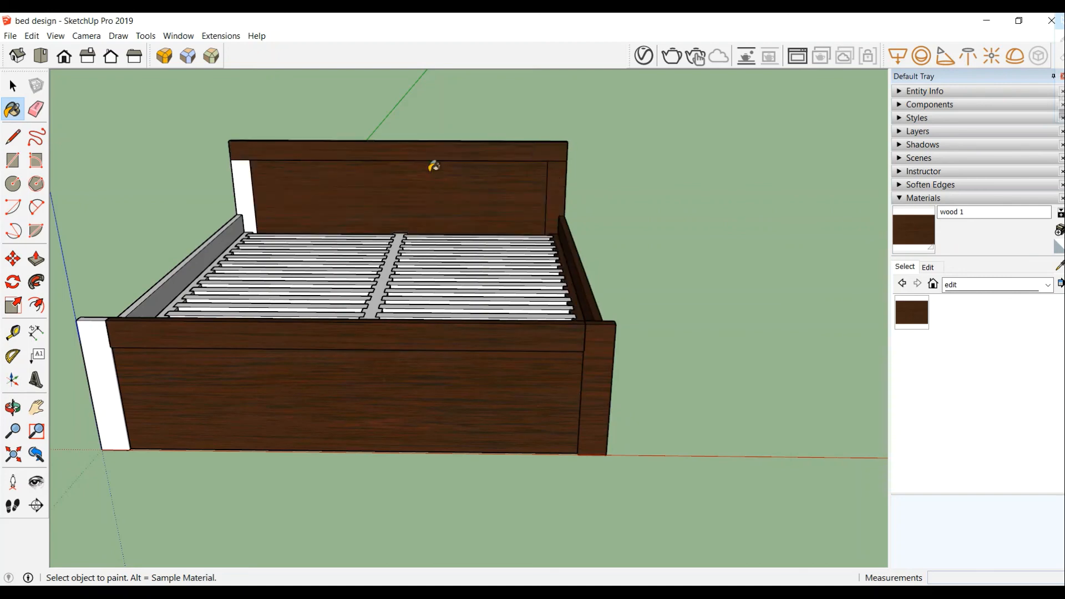
left_click(245, 188)
- Paint the center strip, the left slat strip, the left side board and the footboard's left post with wood 1
left_click(390, 259)
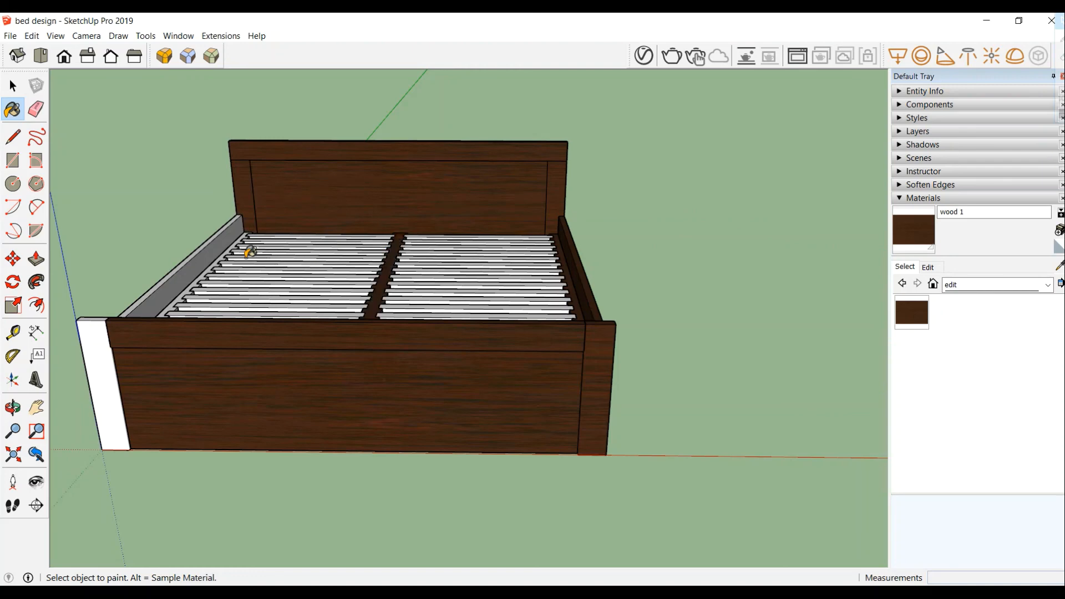
left_click(224, 246)
left_click(211, 246)
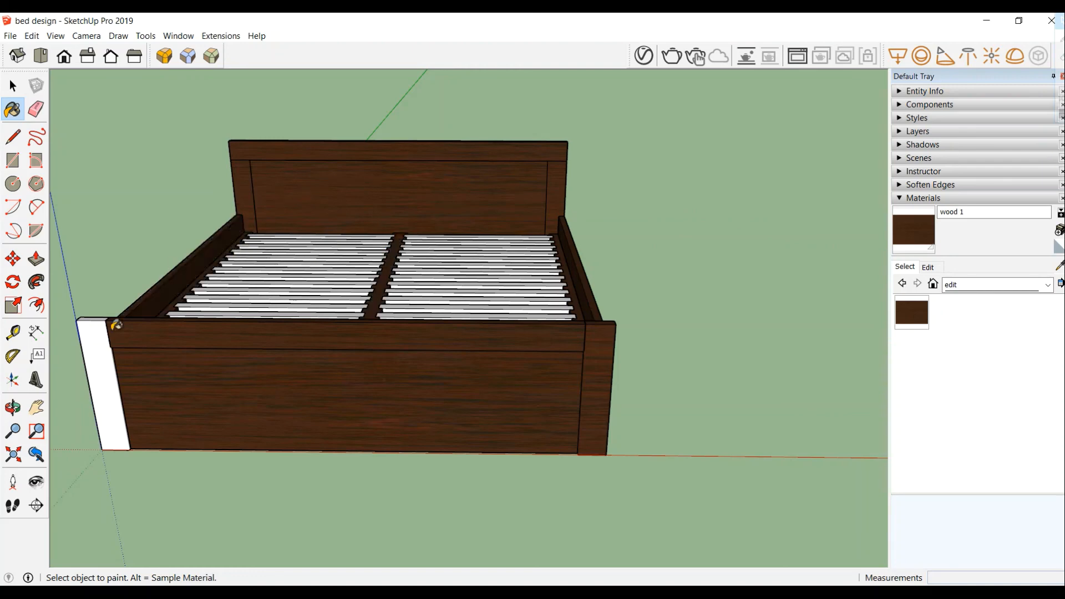
left_click(103, 333)
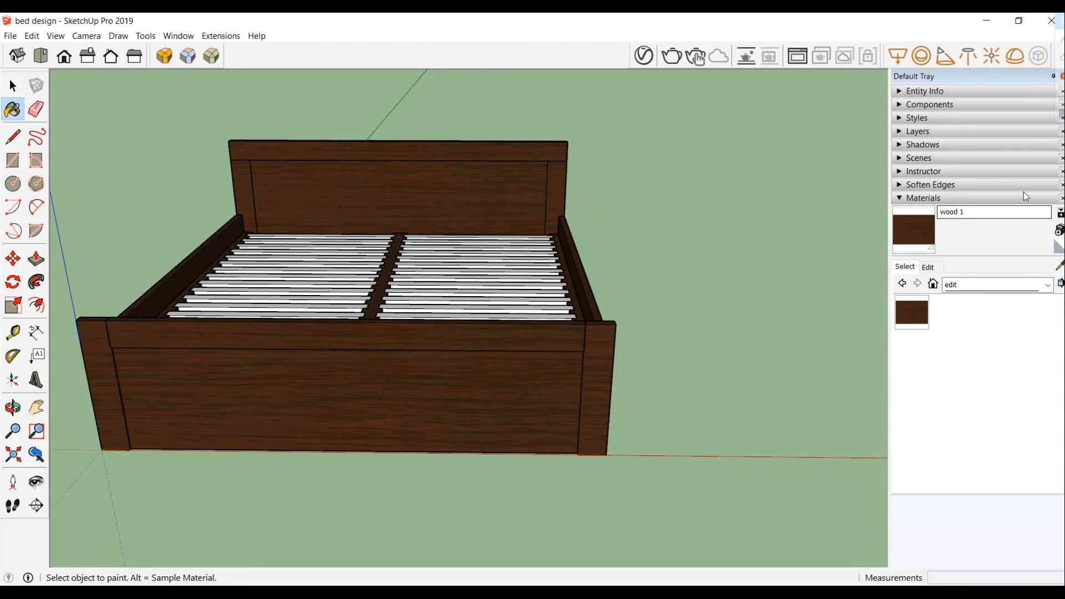
- Paint the slats on the right half of the bed with pine-sugar from the wood species collection
middle_click_drag(762, 194, 768, 265)
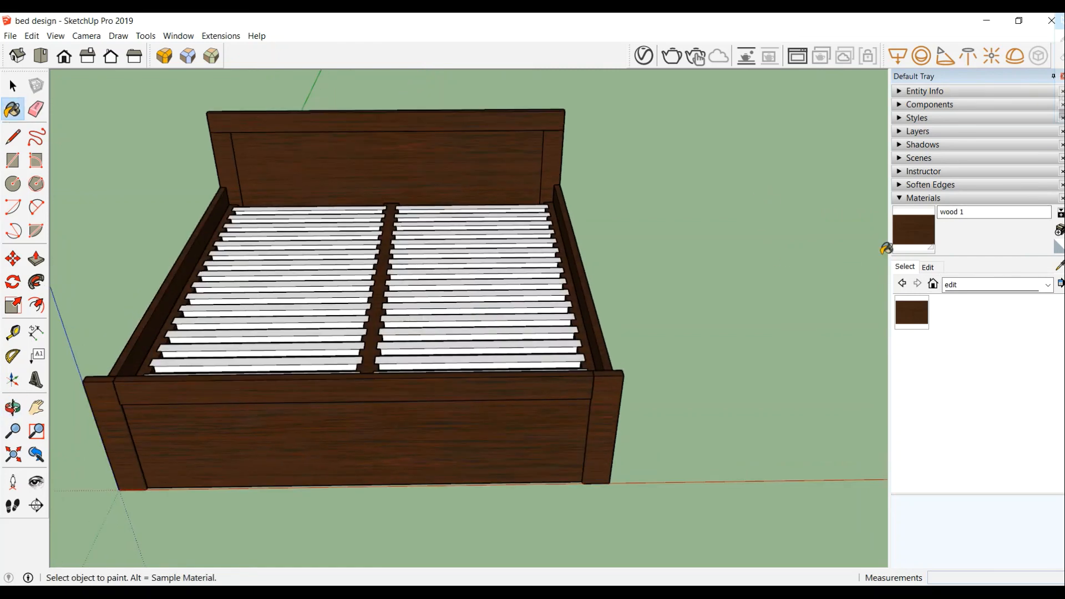
left_click(951, 284)
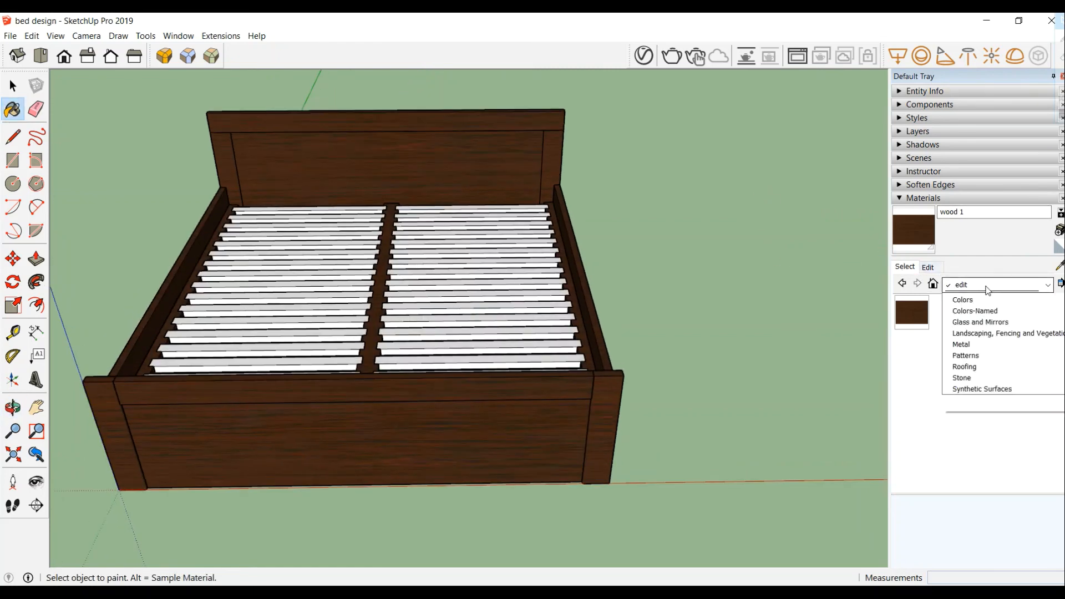
scroll(994, 444, "down", 3)
left_click(993, 466)
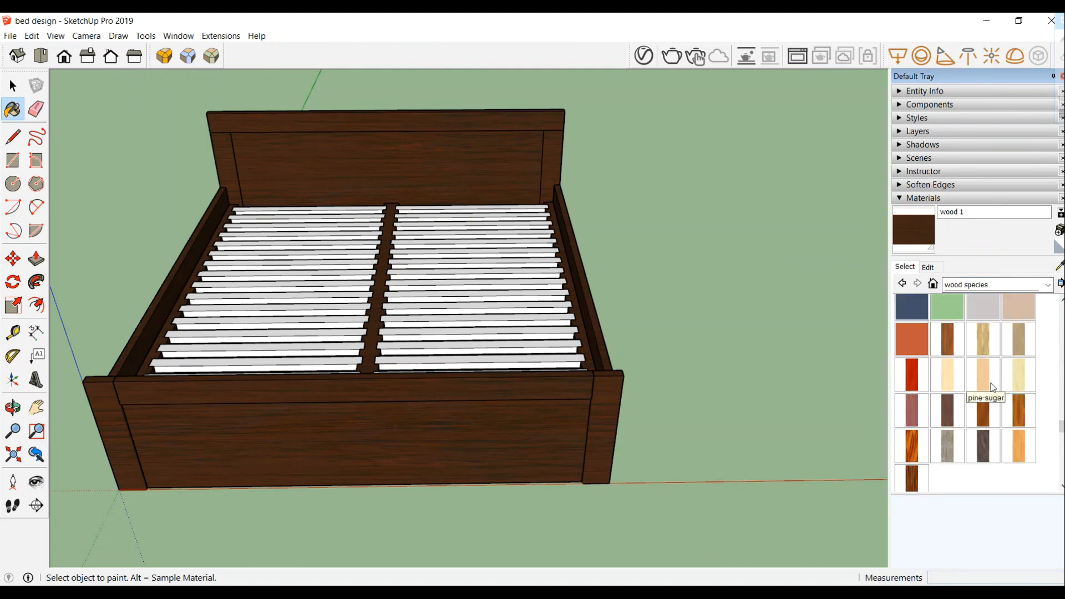
left_click(992, 385)
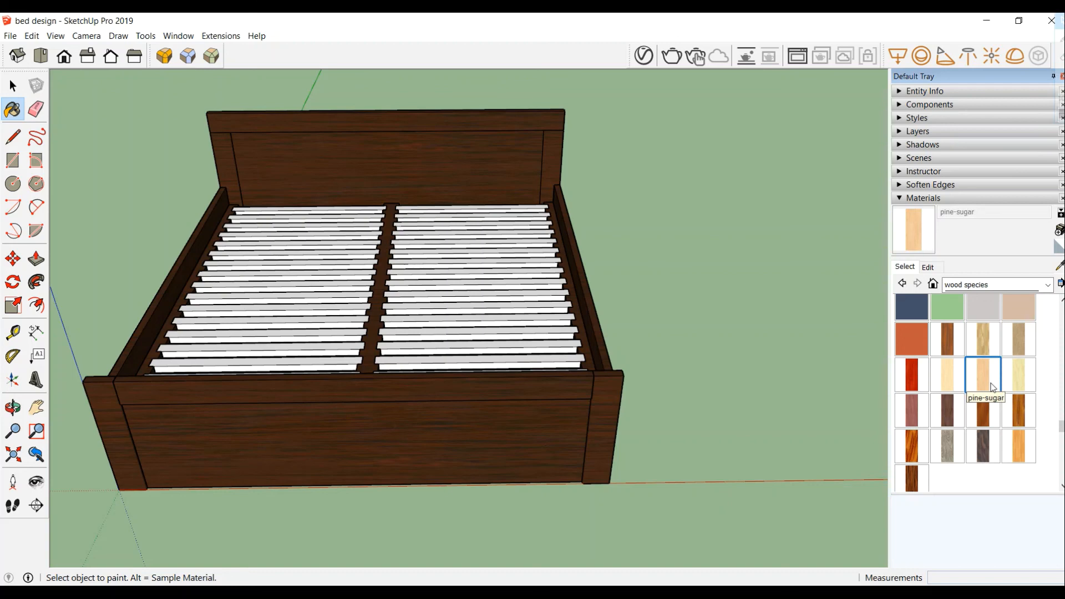
left_click(514, 301)
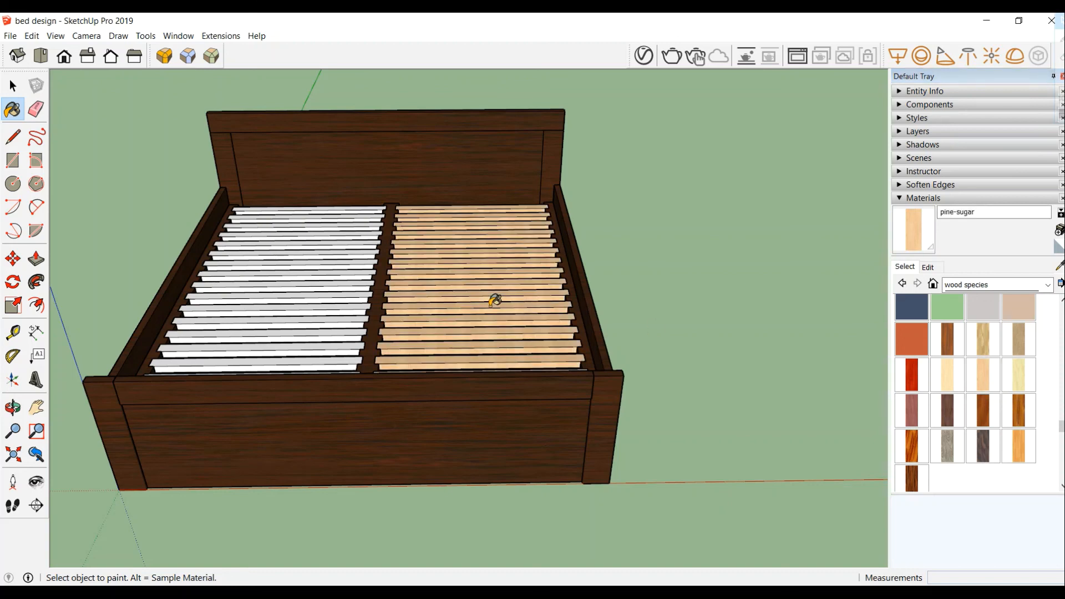
- Paint the slats on the bed's left half with pine-sugar and unlock the aspect ratio of its texture
left_click(307, 300)
left_click(927, 267)
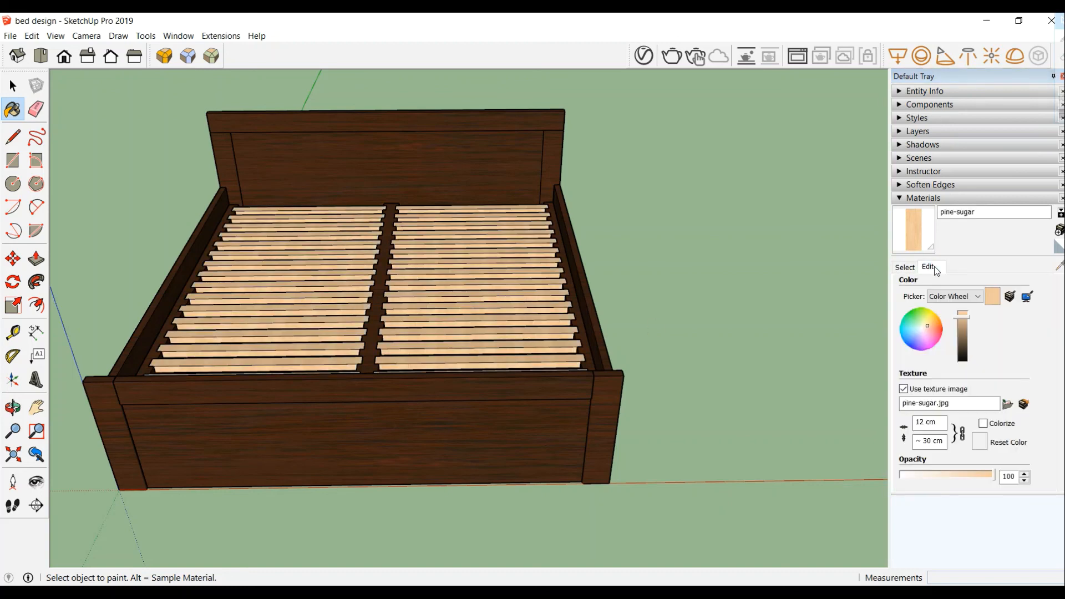
left_click(963, 433)
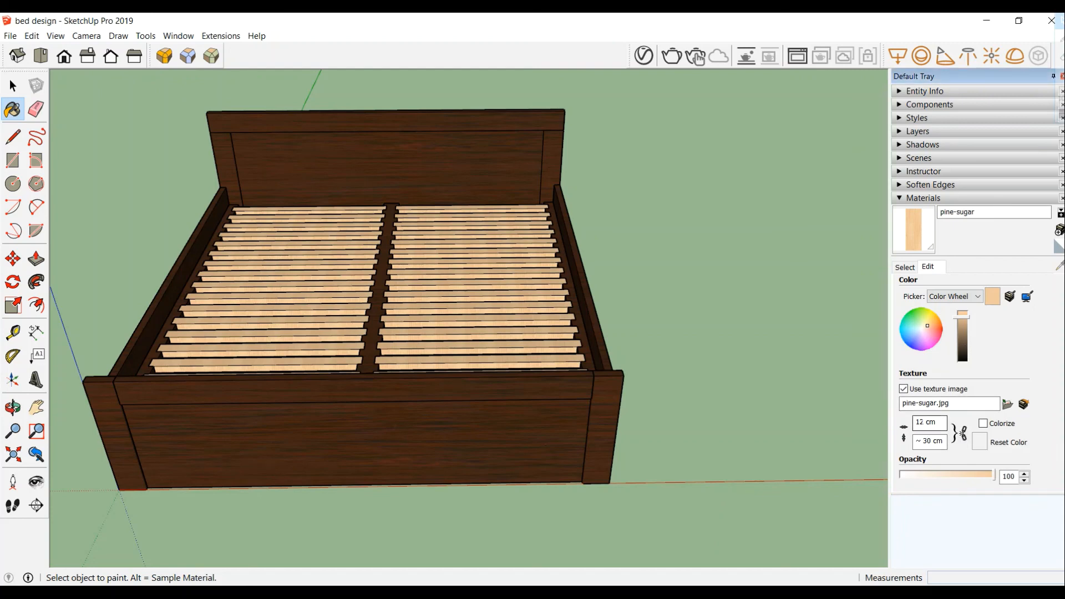
- Try larger pine-sugar texture dimensions, with widths of 100 and 300 cm and a height of 50 cm
left_click(926, 422)
left_click(927, 441)
left_click(922, 422)
key("BackSpace")
key("BackSpace")
left_click(924, 420)
type("100")
type("300")
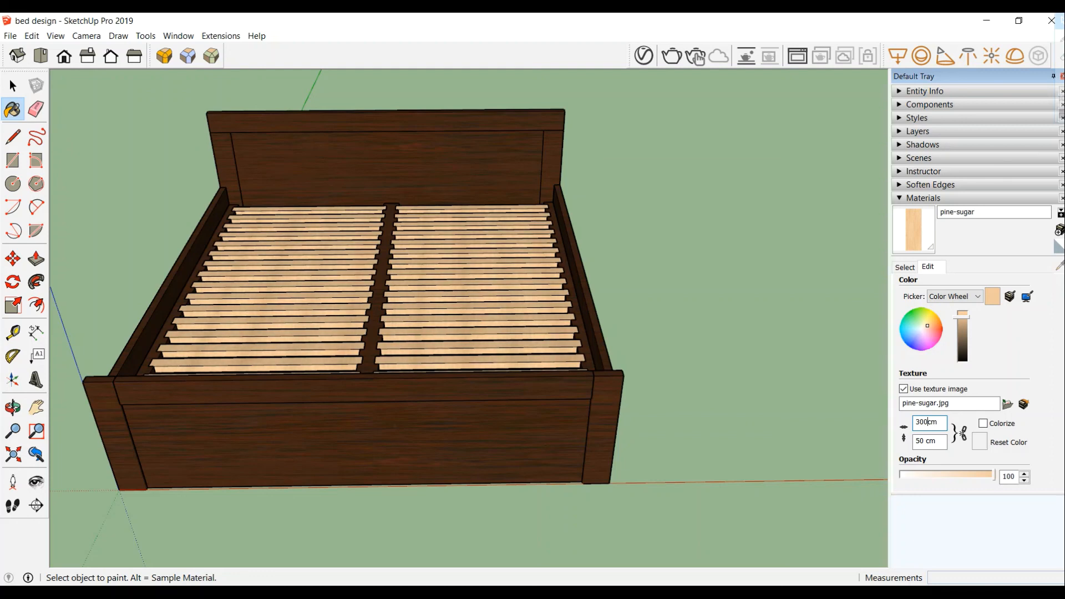
- Set the pine-sugar texture's size to 90 cm wide and 15 cm high
key("BackSpace")
key("BackSpace")
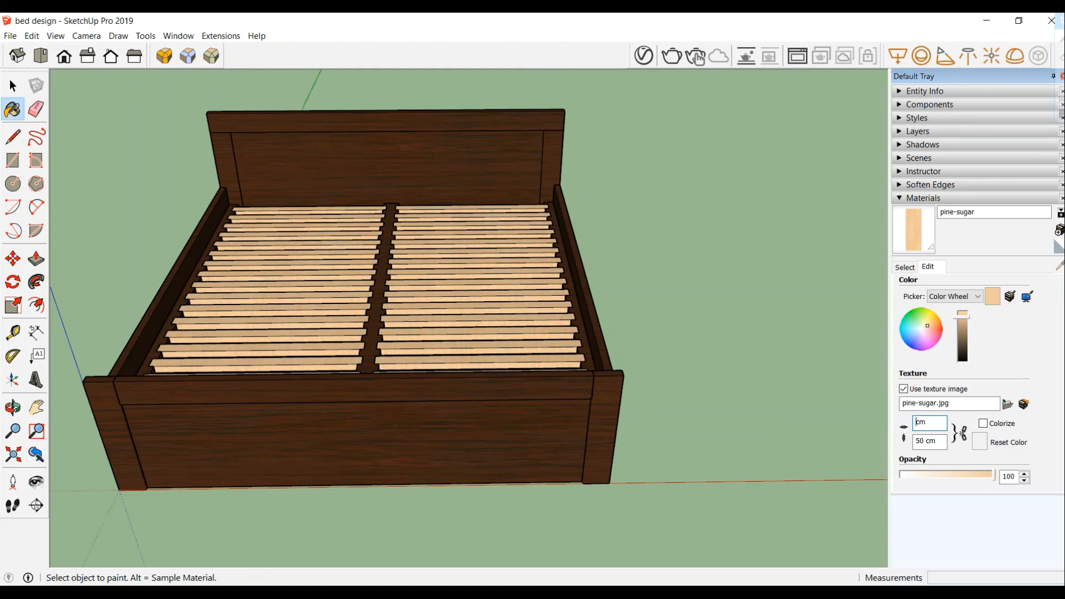
type("00")
key("BackSpace")
key("BackSpace")
key("BackSpace")
key("BackSpace")
type("90")
left_click(929, 441)
- Relock the pine-sugar texture's aspect ratio and raise the material's color brightness to the maximum
left_click(961, 433)
left_click(963, 318)
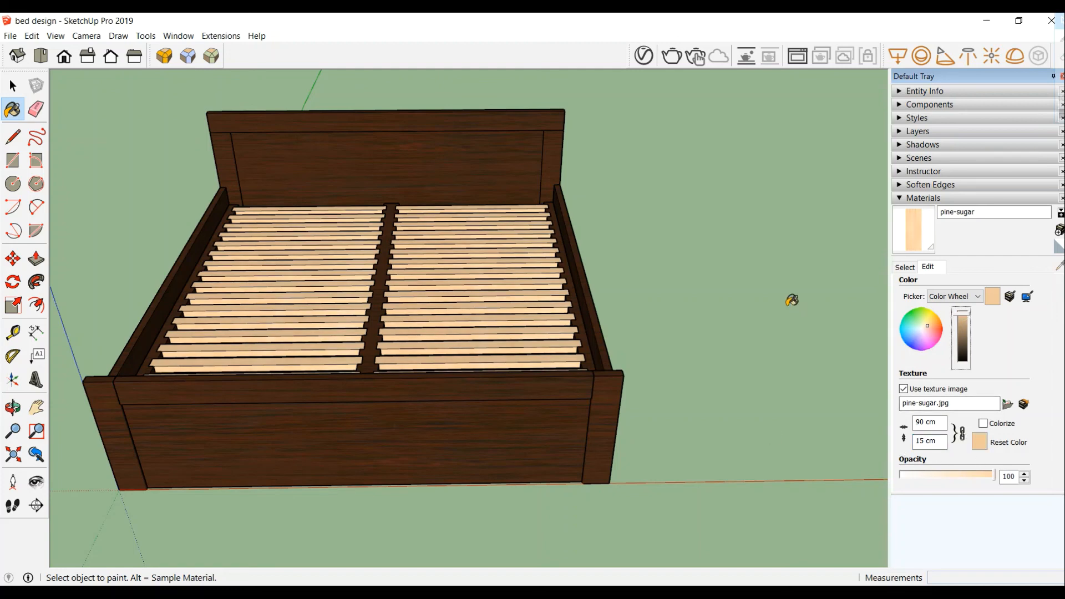
middle_click_drag(791, 299, 756, 388)
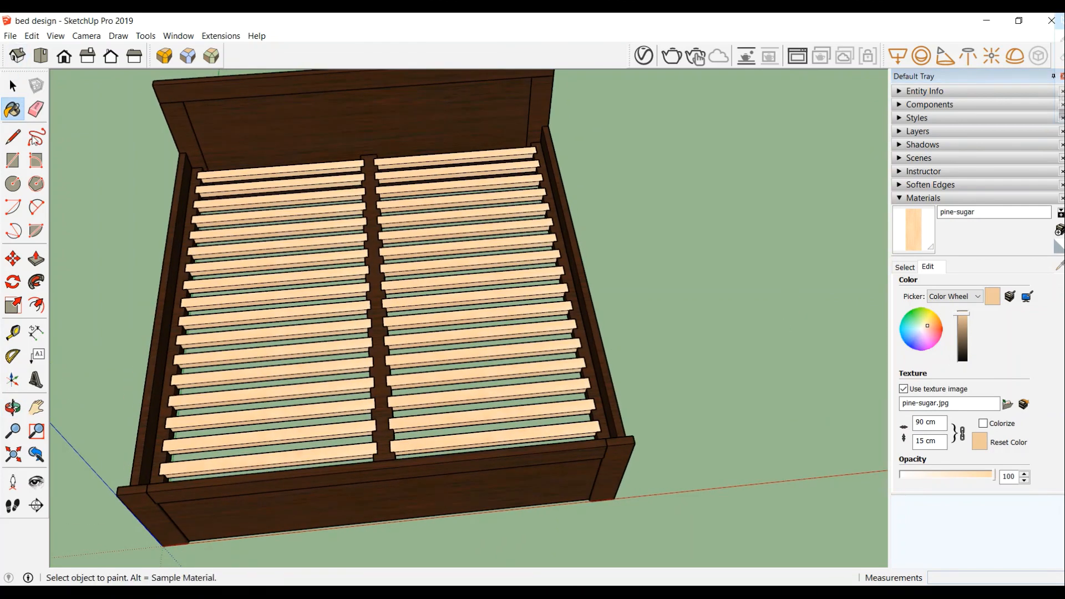